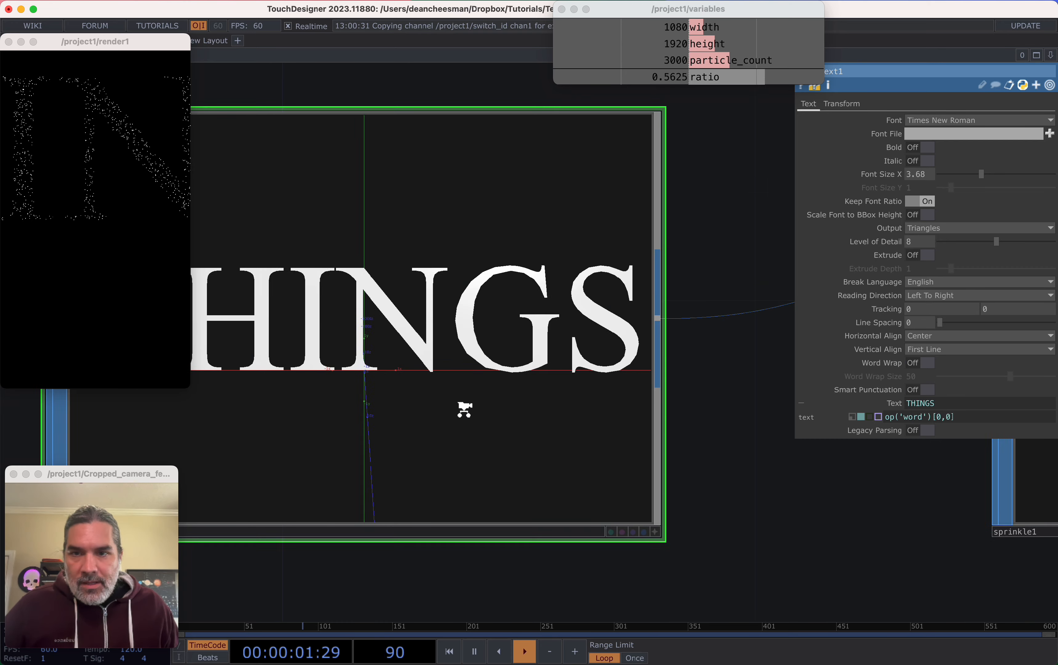
Reduce the text1 node's Font Size X to 0.81
scroll(465, 408, "down", 5)
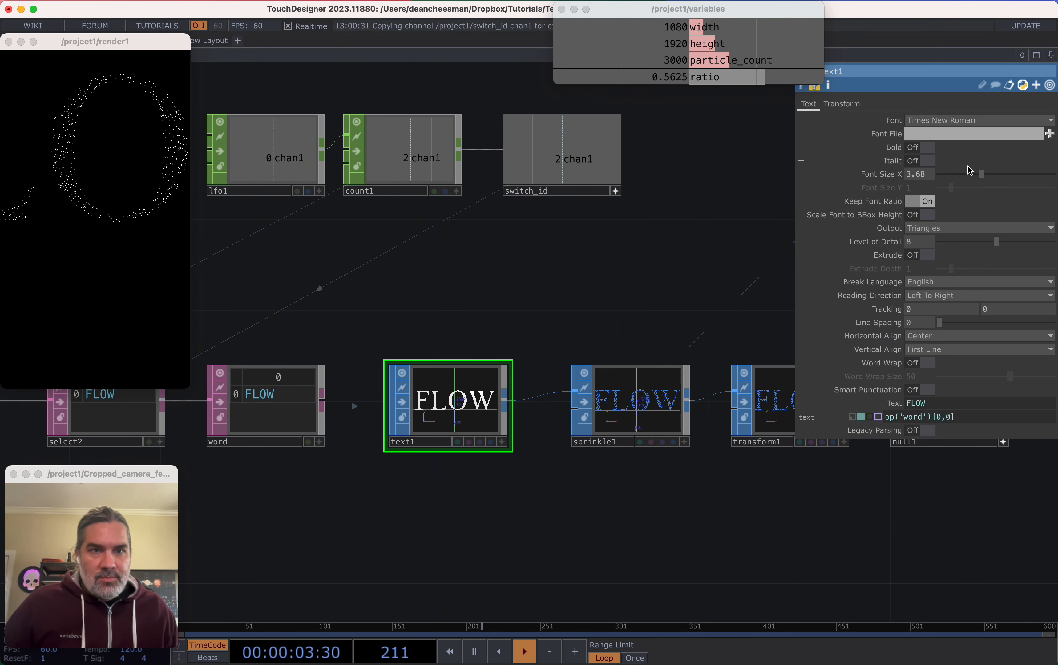
left_click_drag(970, 172, 952, 176)
scroll(614, 516, "down", 3)
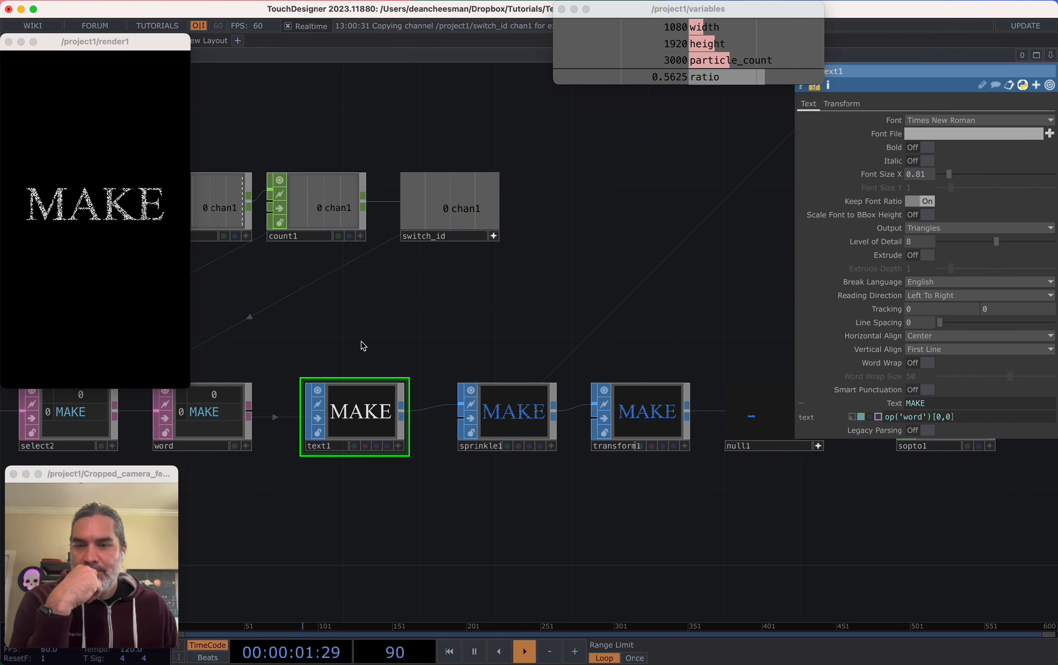
Add a Spring CHOP fed from the sopto1 output and place it between sopto1 and pos
scroll(396, 337, "left", 3)
left_click_drag(730, 526, 285, 517)
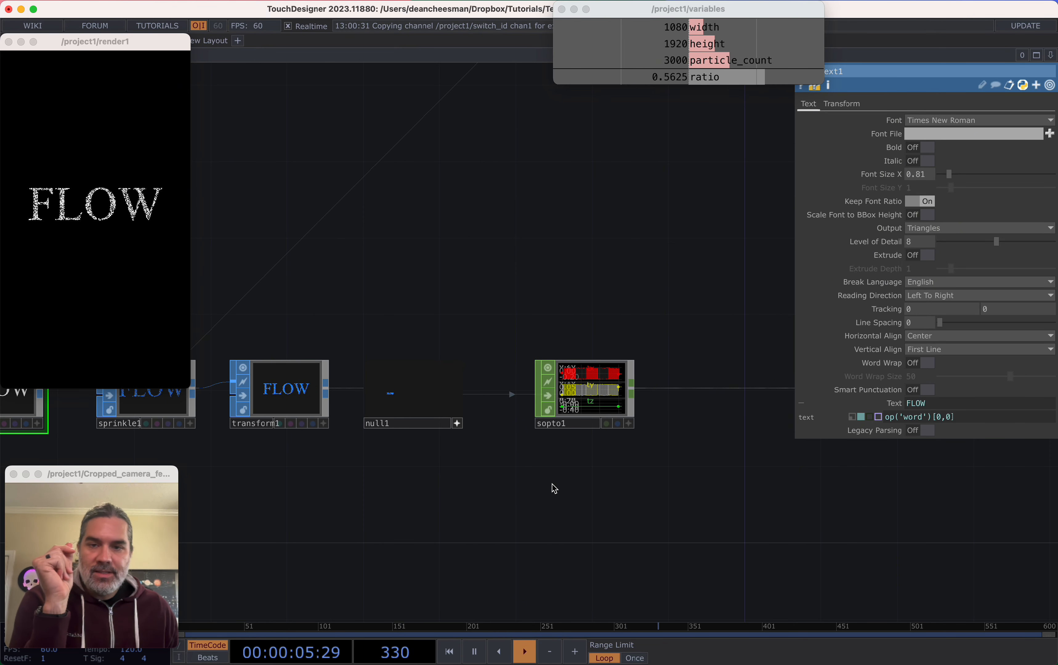
left_click_drag(582, 486, 504, 480)
scroll(432, 480, "down", 5)
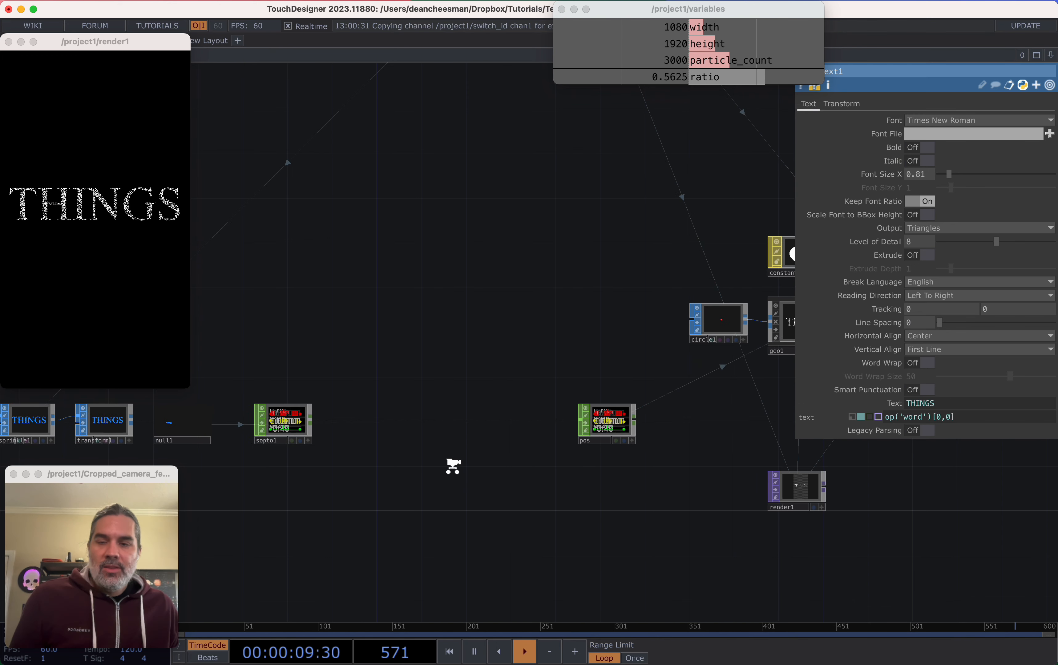
scroll(454, 470, "up", 2)
scroll(420, 447, "up", 1)
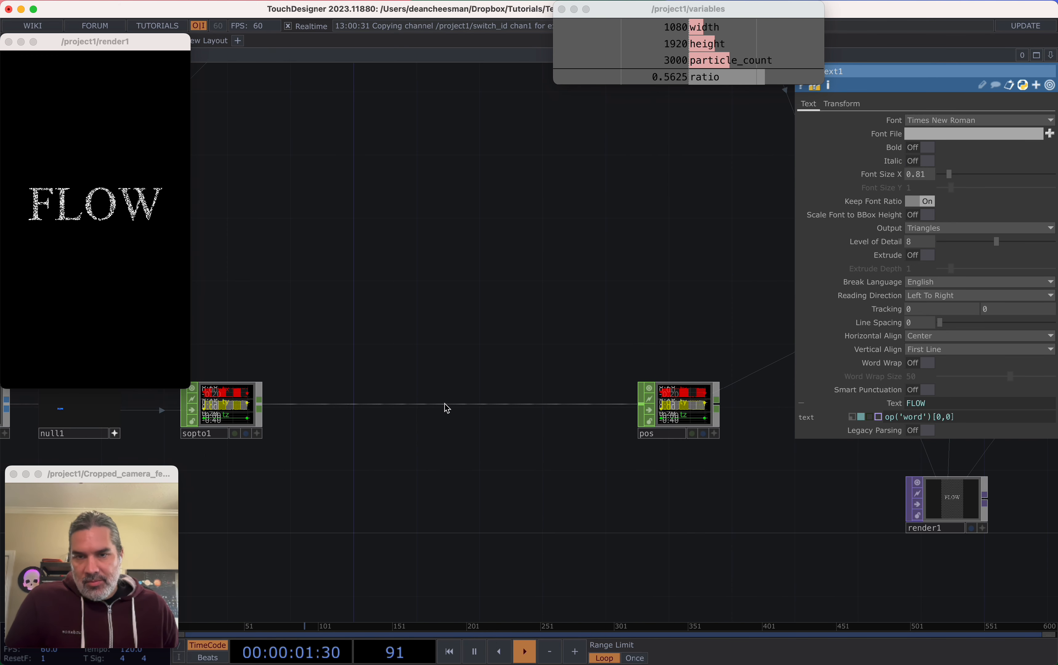
left_click_drag(260, 413, 383, 461)
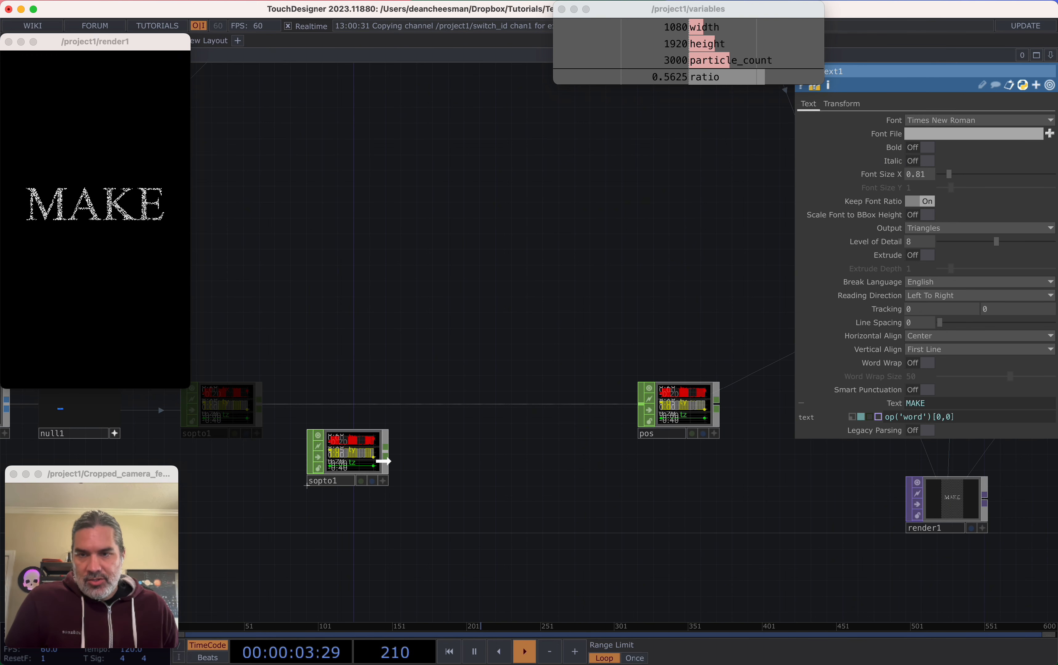
key("Tab")
key("Escape")
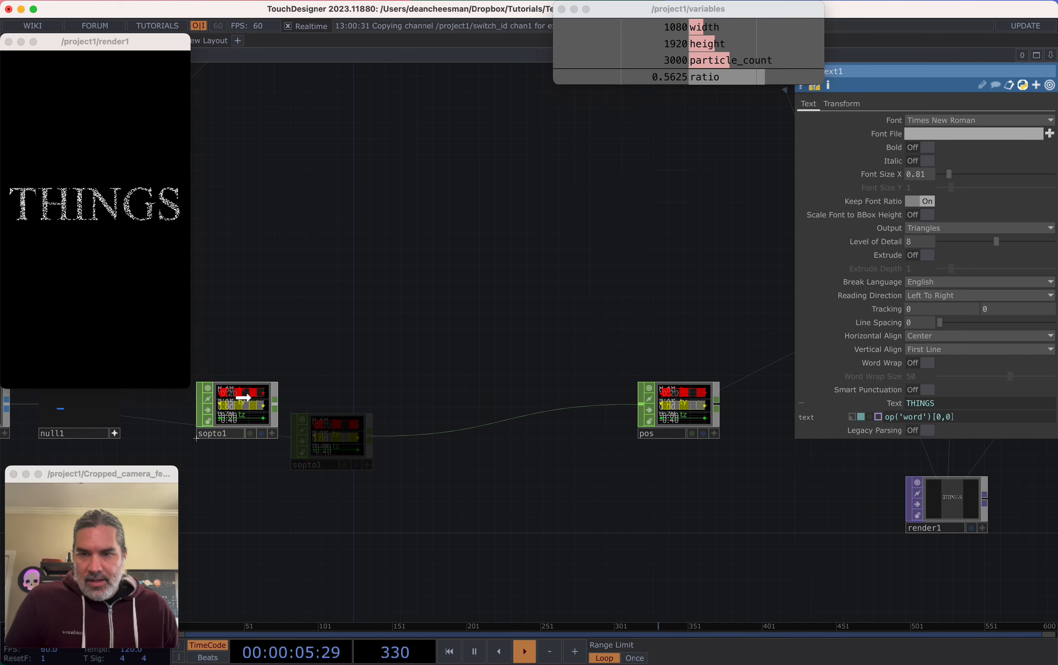
left_click_drag(316, 435, 317, 438)
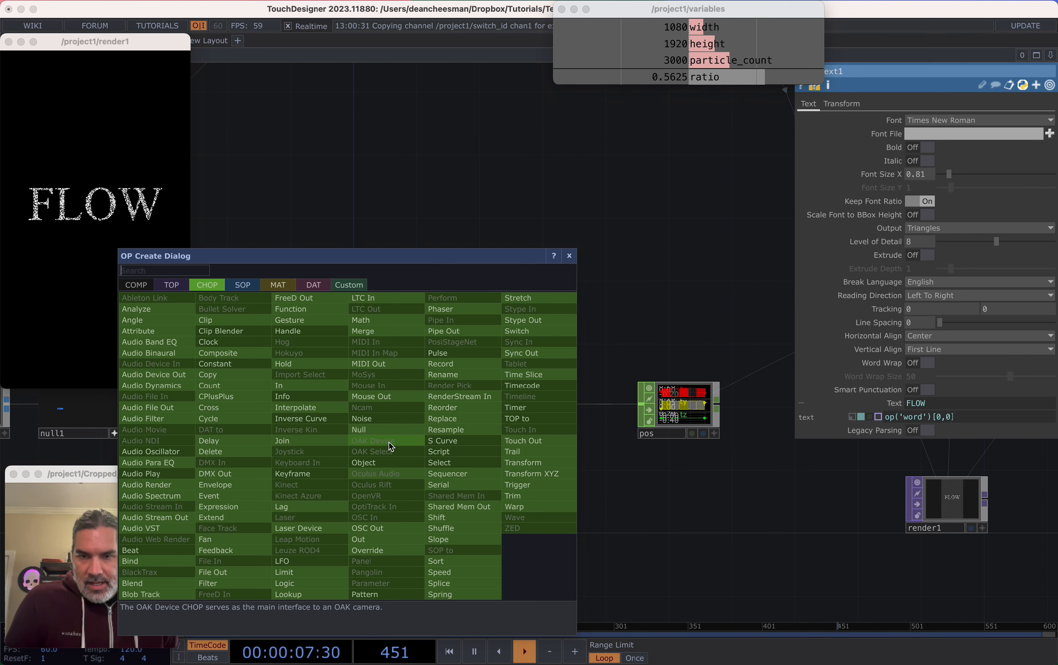
type("s")
left_click(465, 594)
left_click(469, 489)
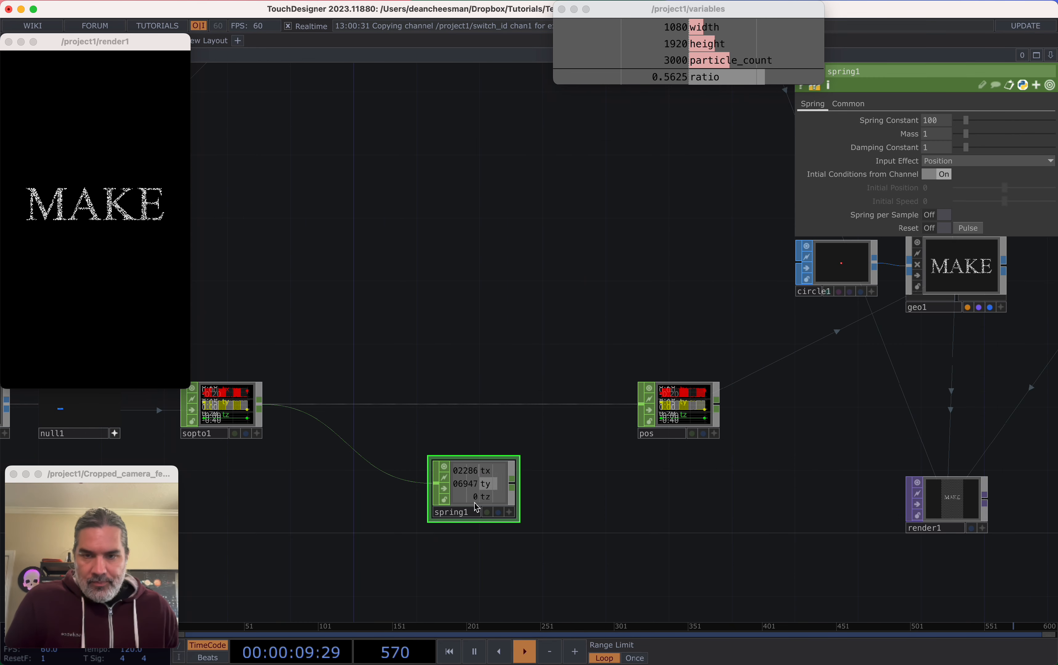
Turn on Spring per Sample for spring1 and examine its sample graph
scroll(482, 489, "up", 2)
left_click_drag(391, 484, 588, 484)
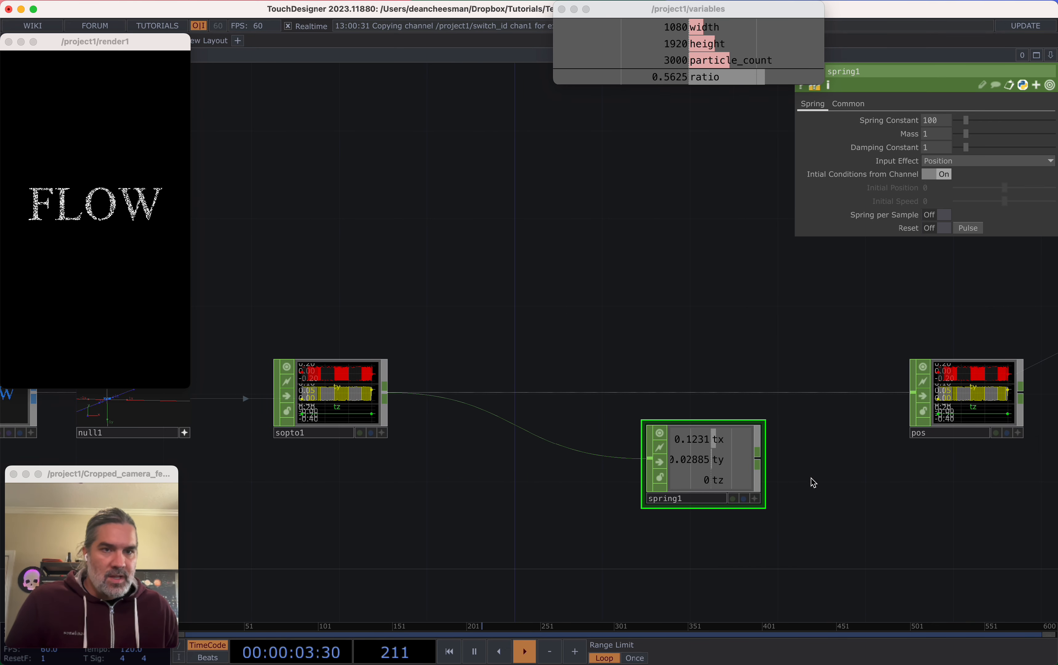
left_click(939, 216)
scroll(743, 458, "up", 3)
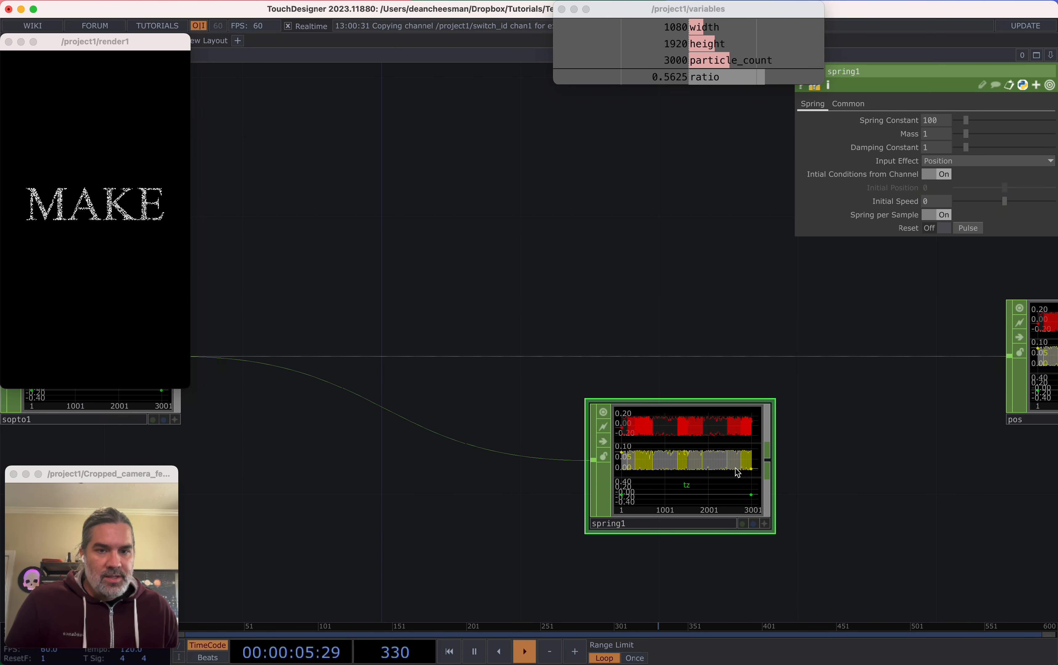
scroll(646, 442, "up", 1)
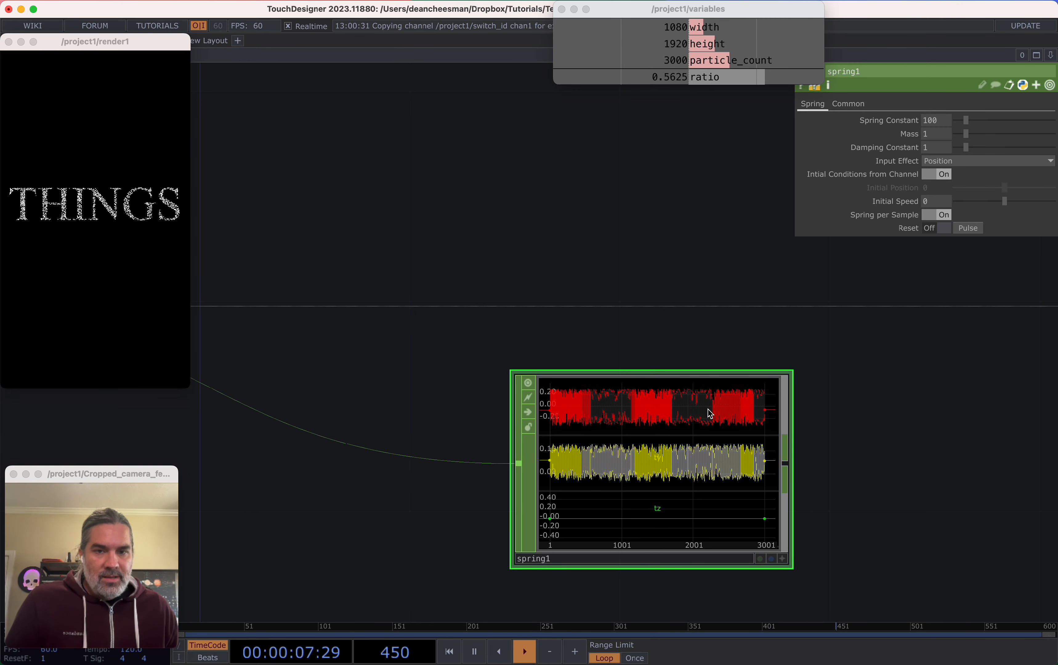
Connect spring1's output to the pos node and align spring1 in the row between sopto1 and pos
left_click_drag(798, 447, 760, 329)
left_click(773, 307)
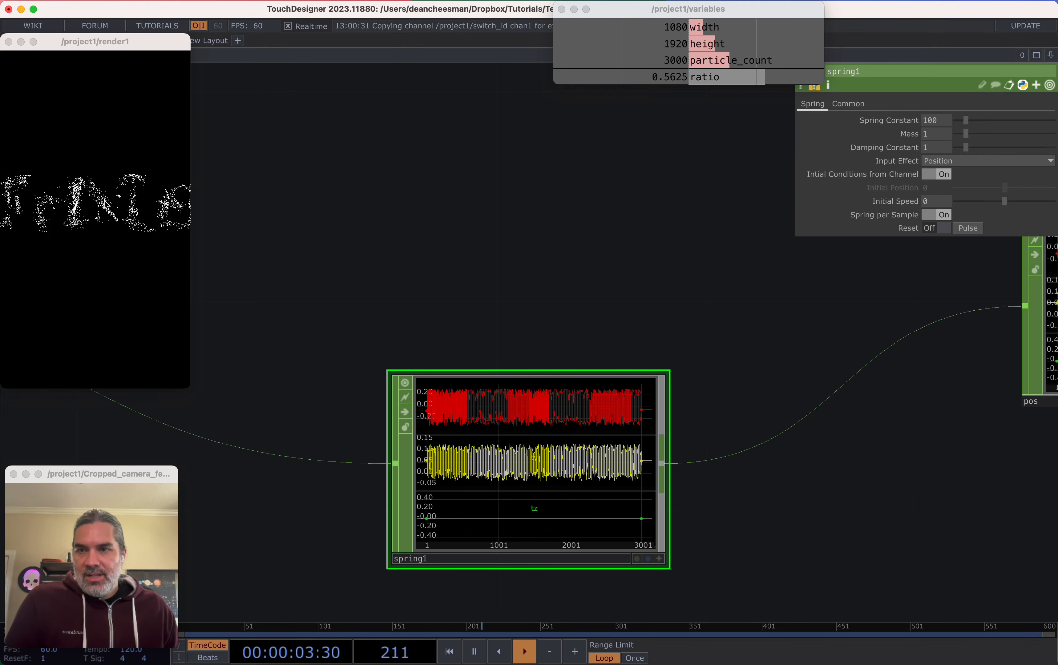
left_click_drag(377, 243, 531, 245)
scroll(544, 327, "down", 5)
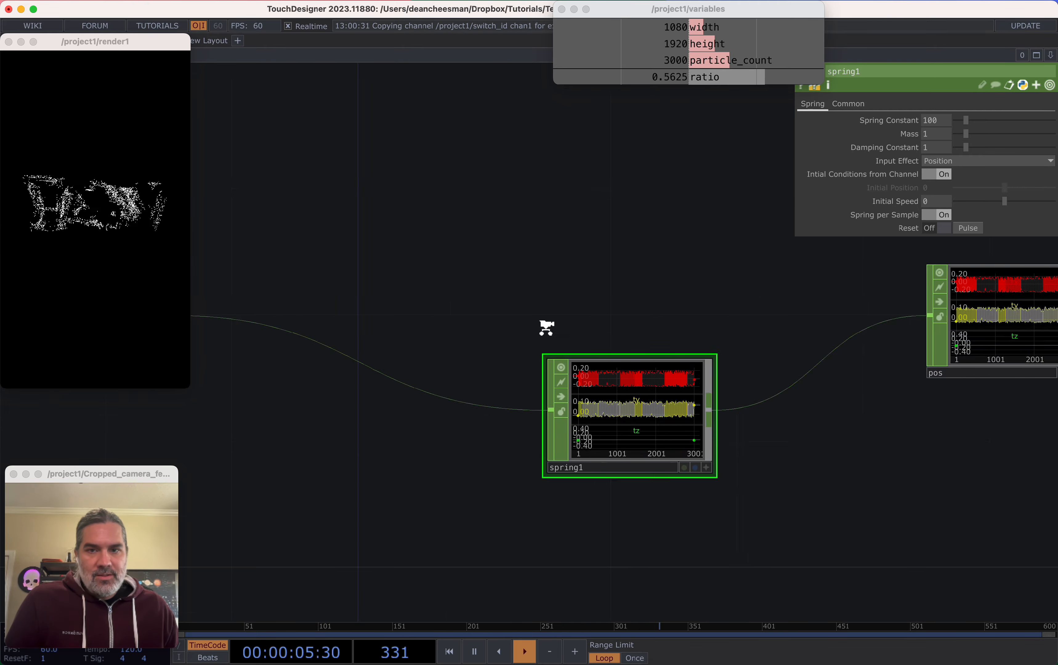
left_click_drag(628, 405, 527, 330)
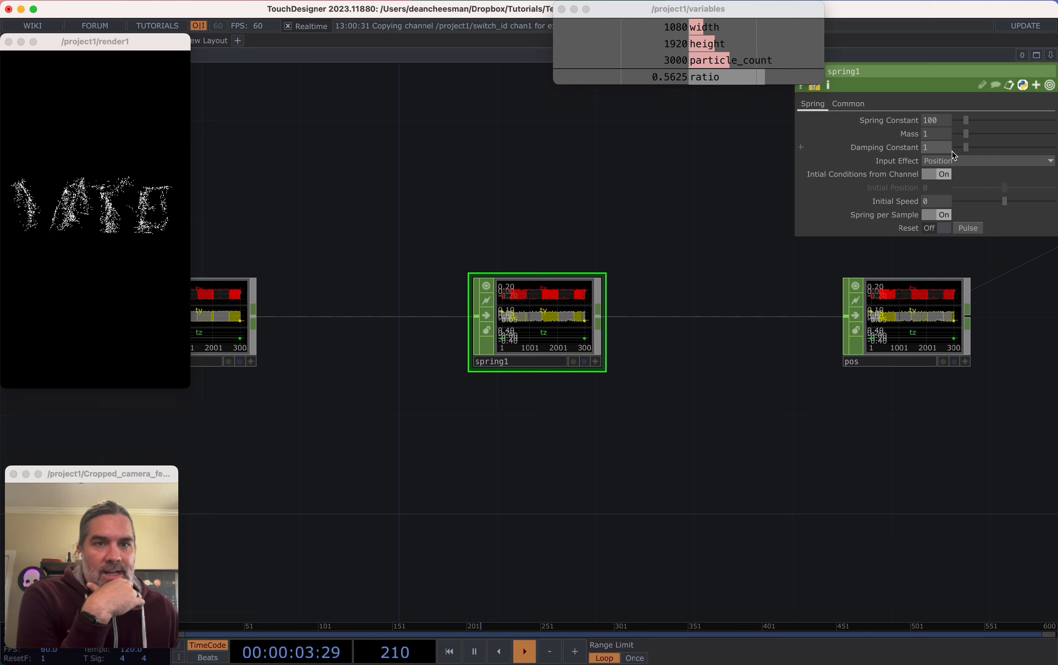
Set spring1's Damping Constant to 8.03 and its Mass to 0.7
left_click_drag(966, 147, 1034, 150)
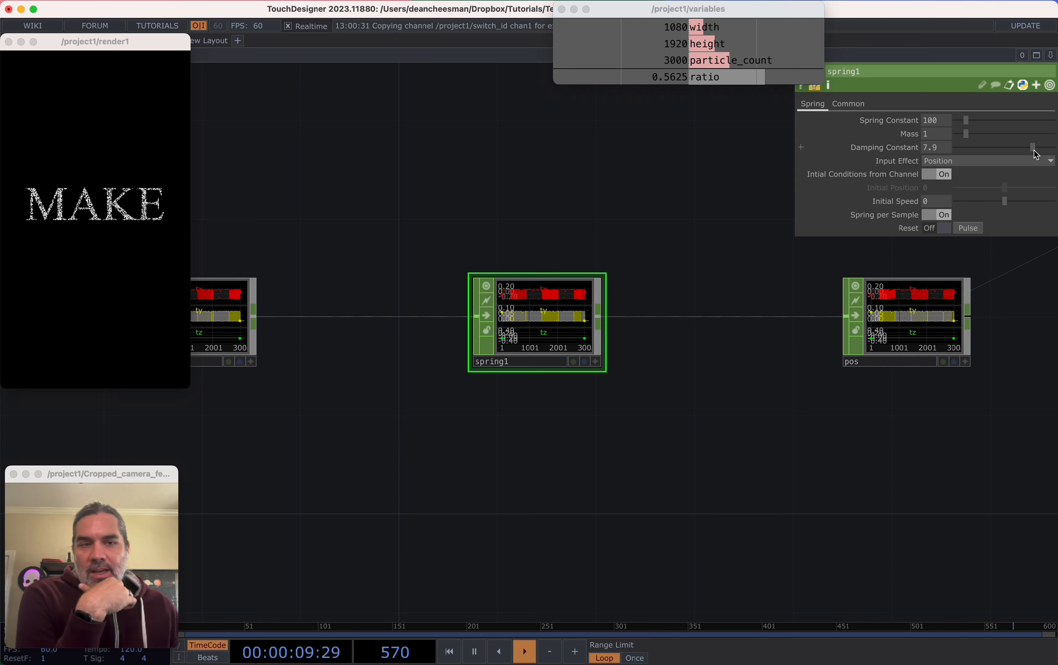
left_click(964, 137)
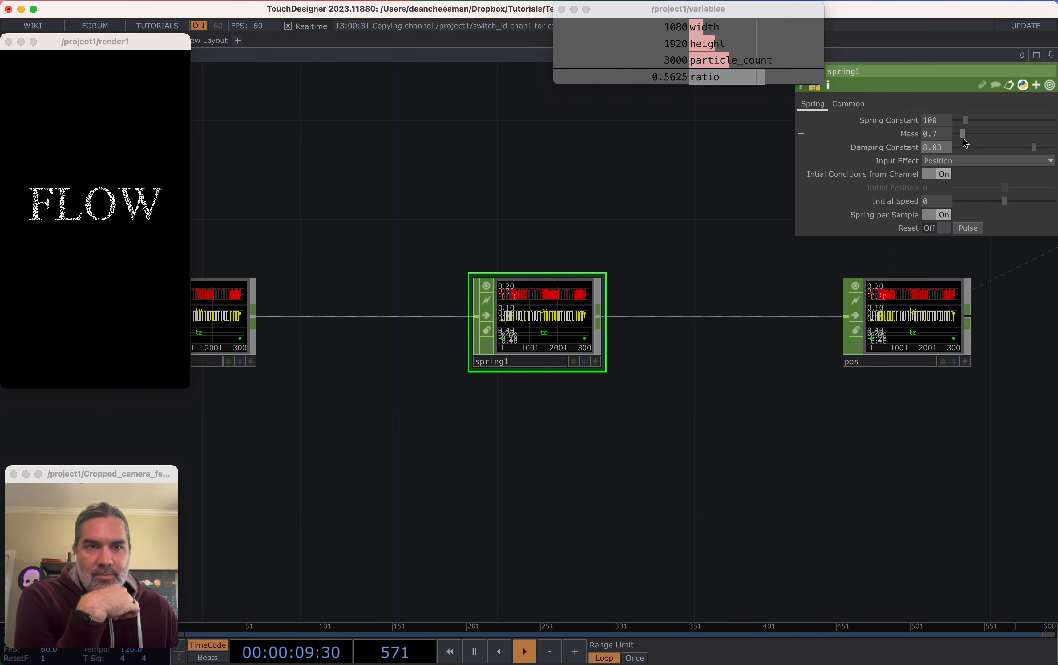
left_click_drag(579, 510, 696, 459)
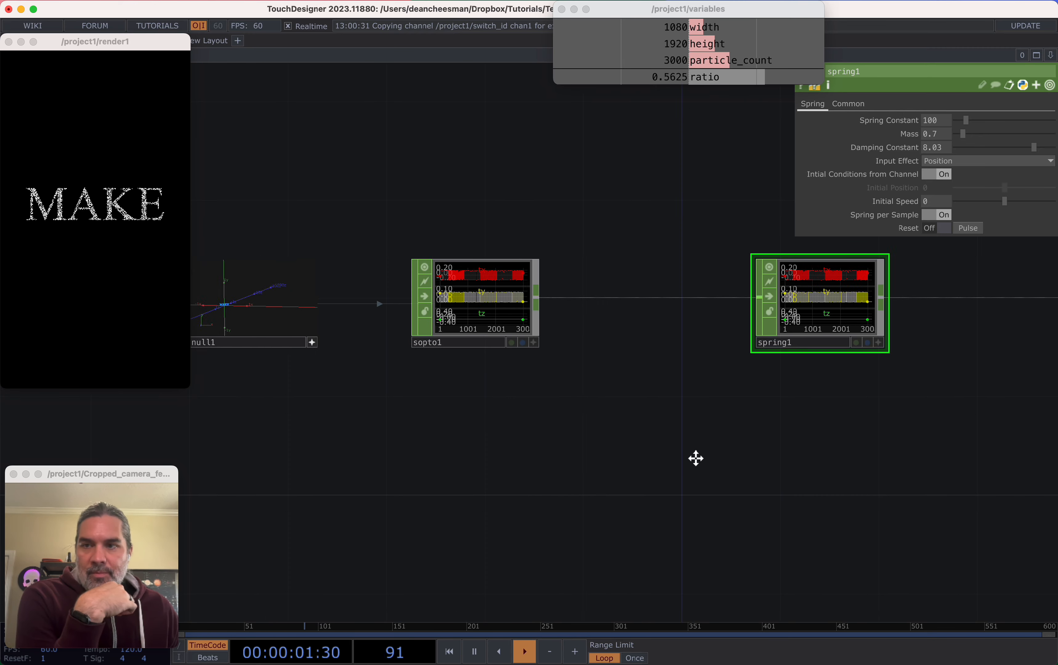
Enlarge the render1 viewer window and review the node chain from the word table to the transform
left_click_drag(189, 388, 389, 513)
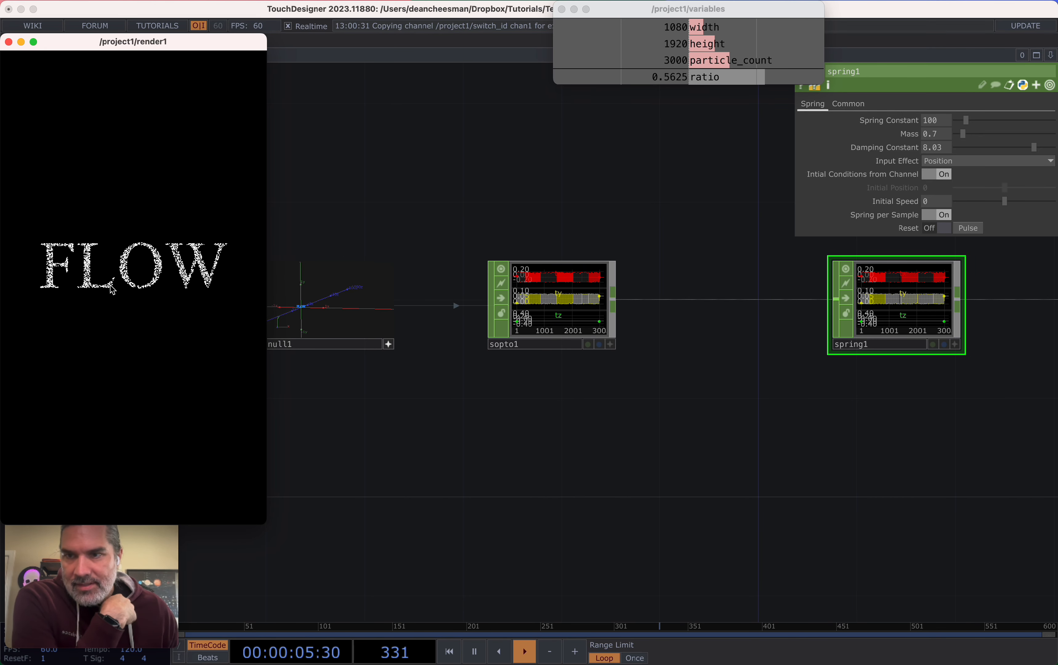
left_click_drag(312, 422, 622, 463)
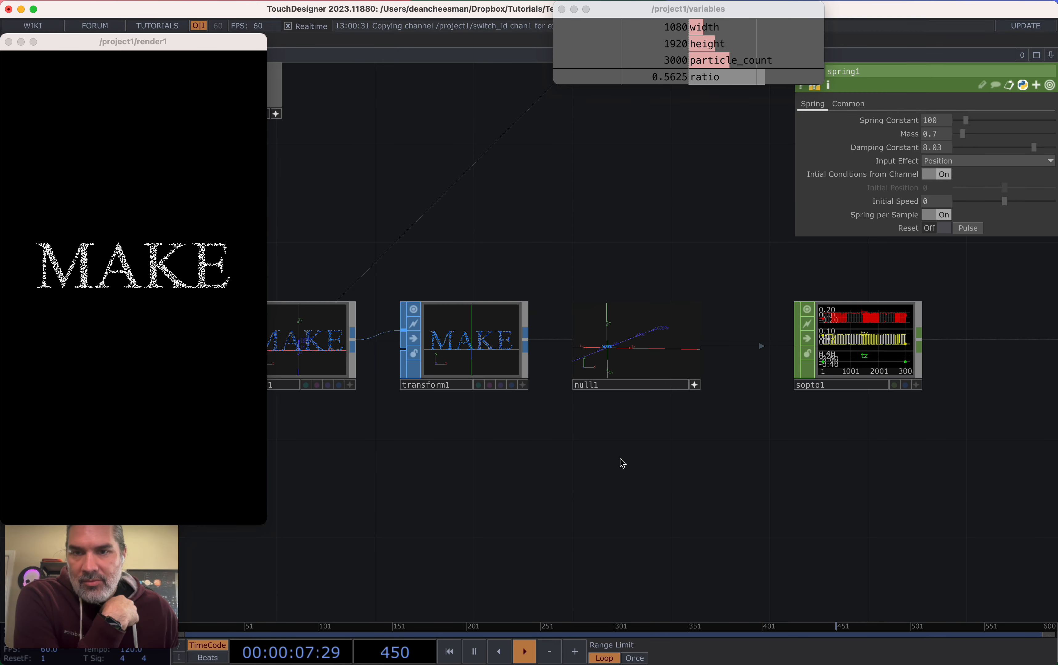
left_click_drag(489, 497, 971, 470)
left_click_drag(644, 475, 486, 475)
left_click_drag(800, 461, 639, 477)
scroll(667, 415, "up", 1)
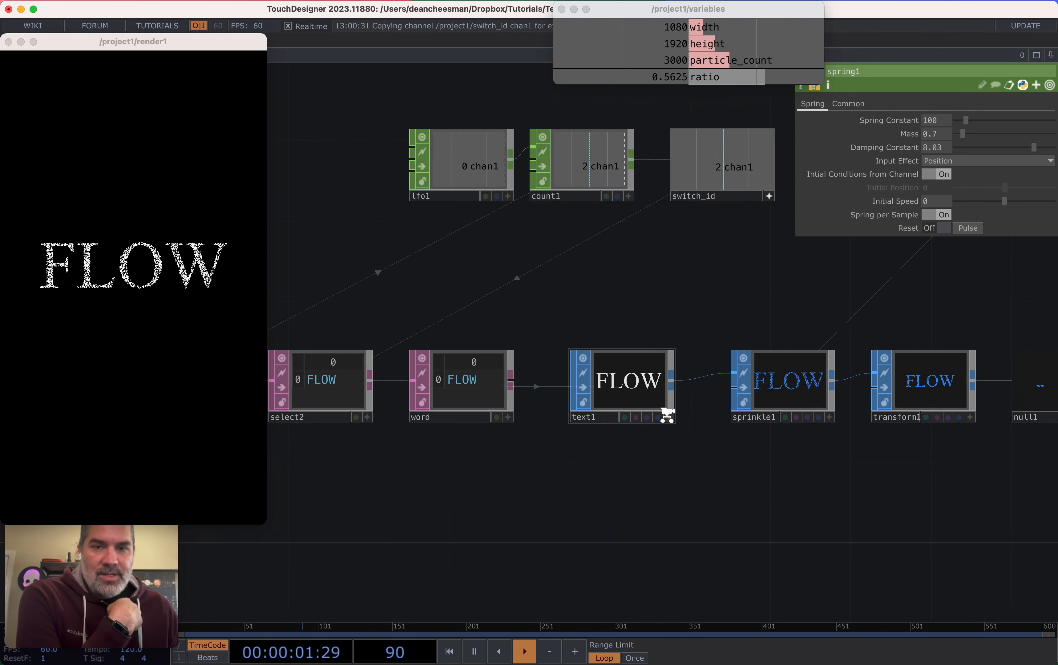
scroll(667, 415, "up", 2)
left_click_drag(887, 447, 712, 462)
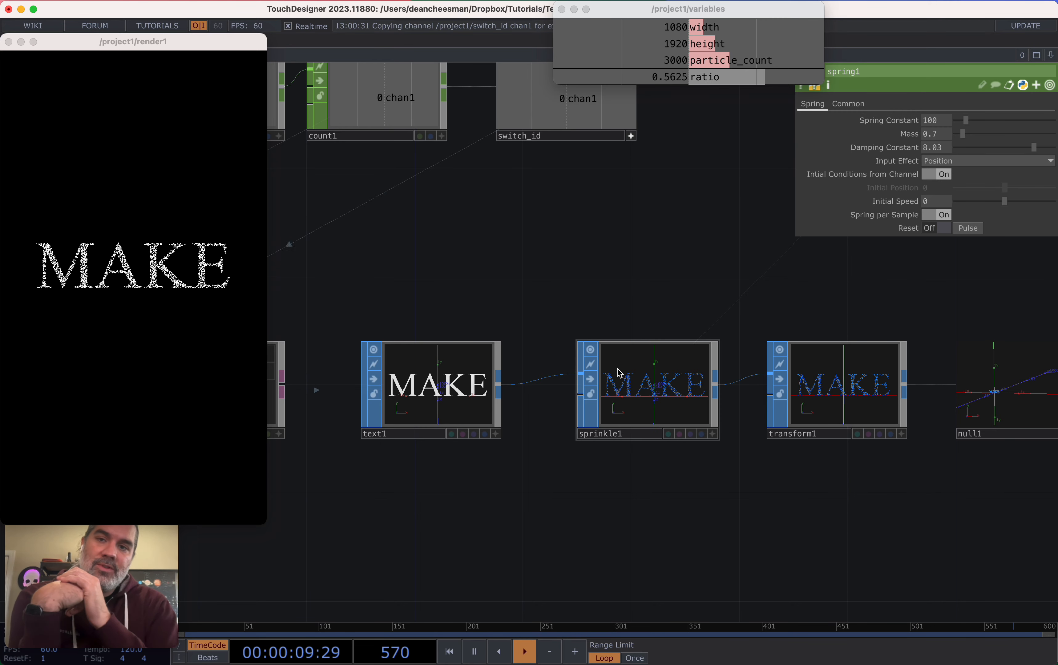
scroll(673, 479, "down", 2)
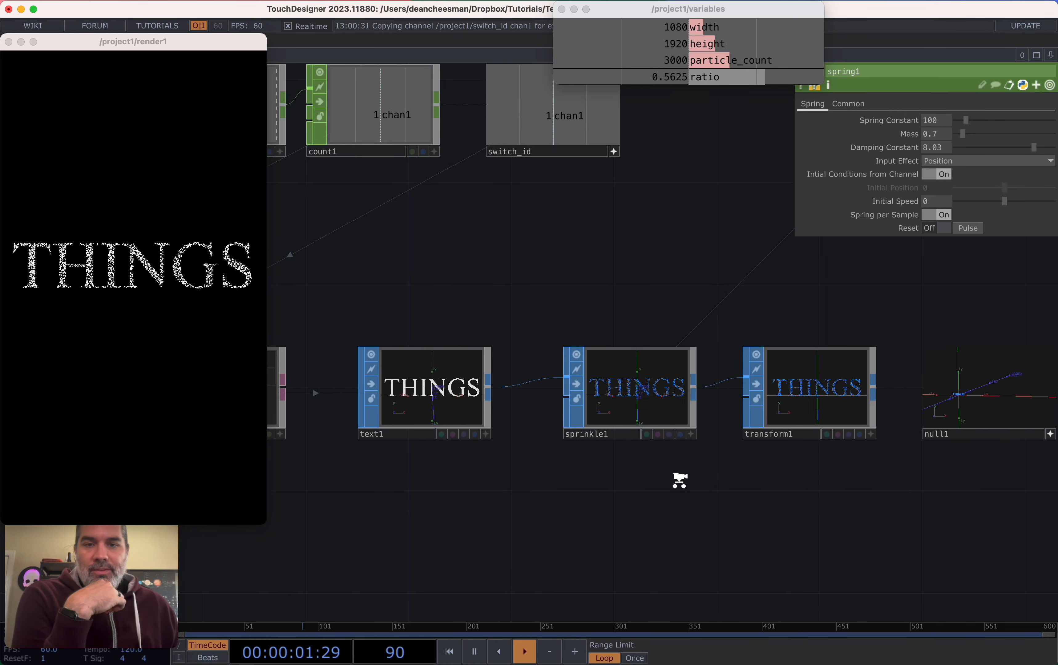
scroll(679, 481, "down", 6)
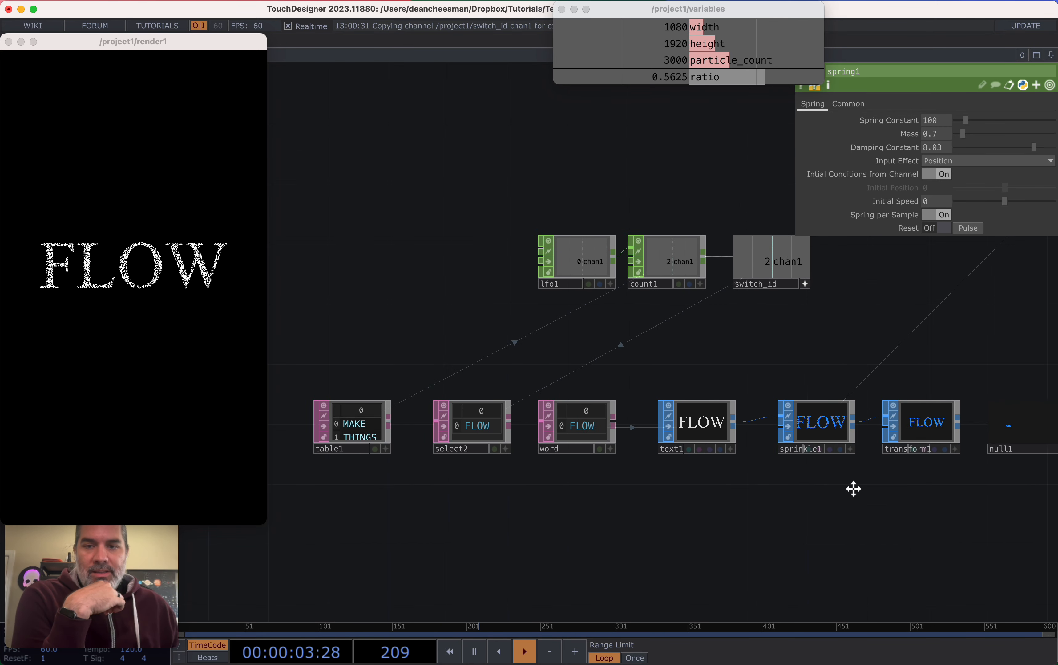
Shift transform1 and the nodes after it away from sprinkle1 to open a gap in the chain
left_click_drag(854, 489, 946, 464)
right_click_drag(896, 487, 438, 225)
left_click_drag(653, 242, 517, 242)
left_click_drag(850, 471, 521, 458)
scroll(543, 442, "up", 4)
left_click(543, 442)
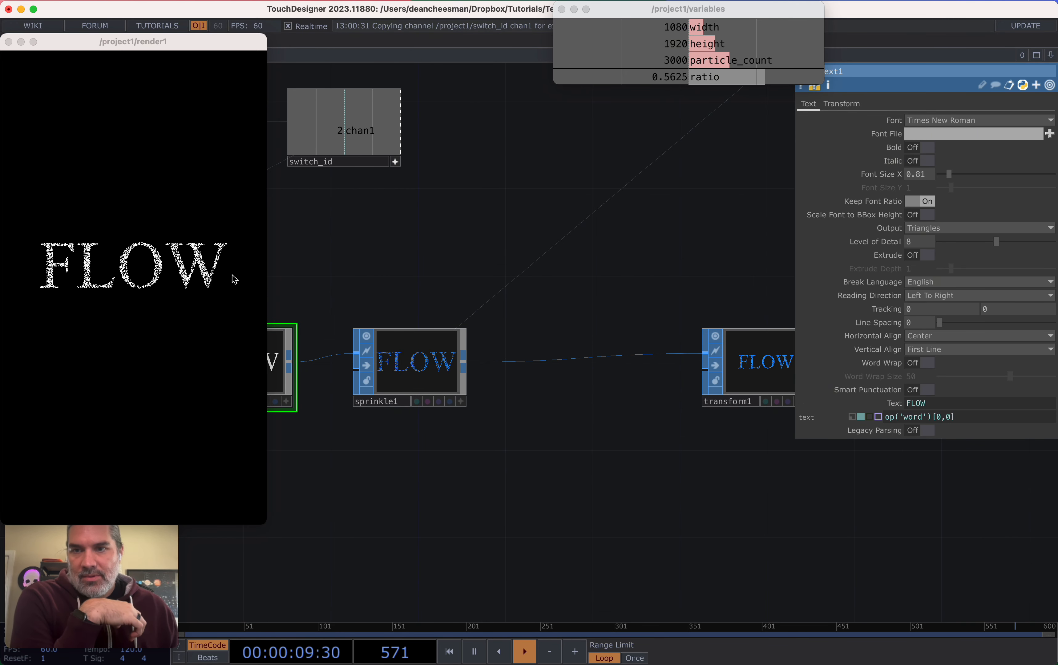
Insert a Sort SOP on the wire between sprinkle1 and transform1
right_click(547, 365)
left_click(561, 347)
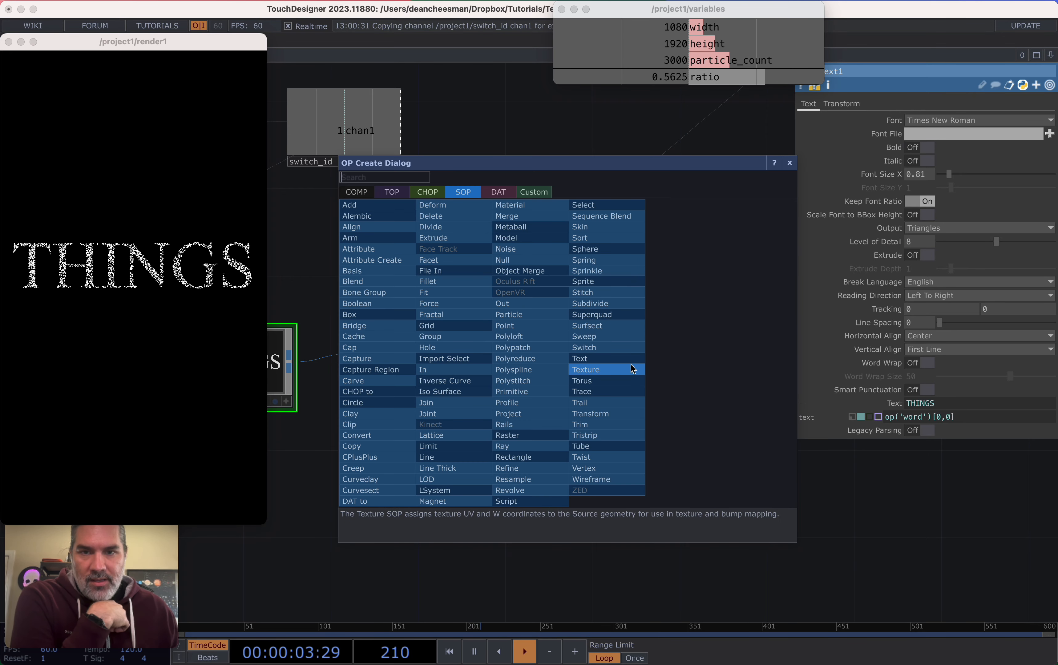
left_click(615, 238)
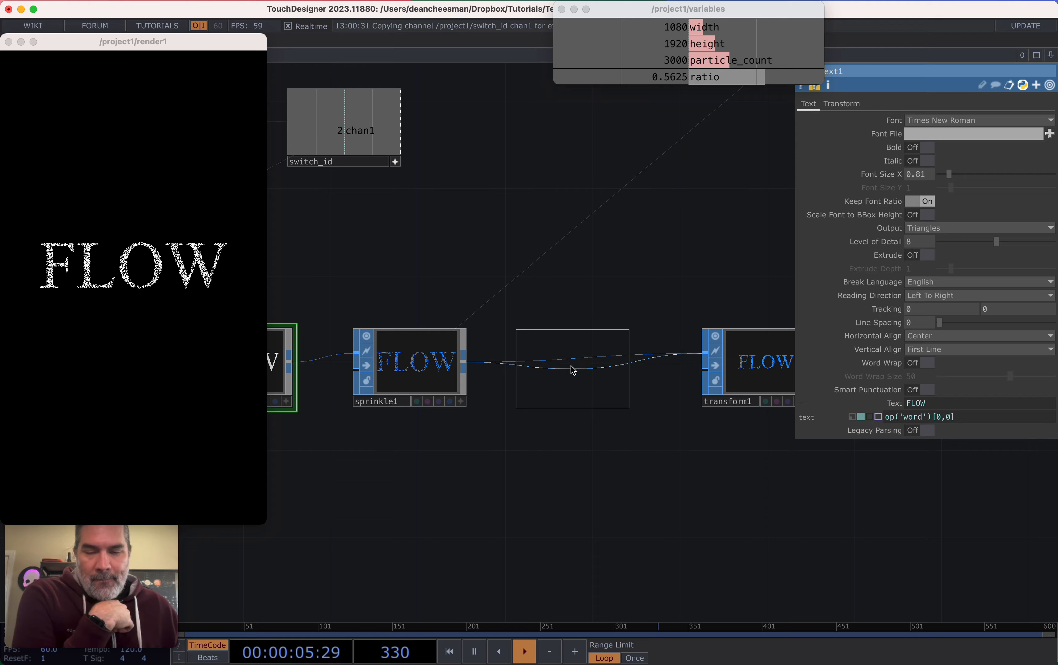
left_click(572, 369)
Set sort1's Point Sort to Random and place the node midway between sprinkle1 and transform1
left_click(937, 120)
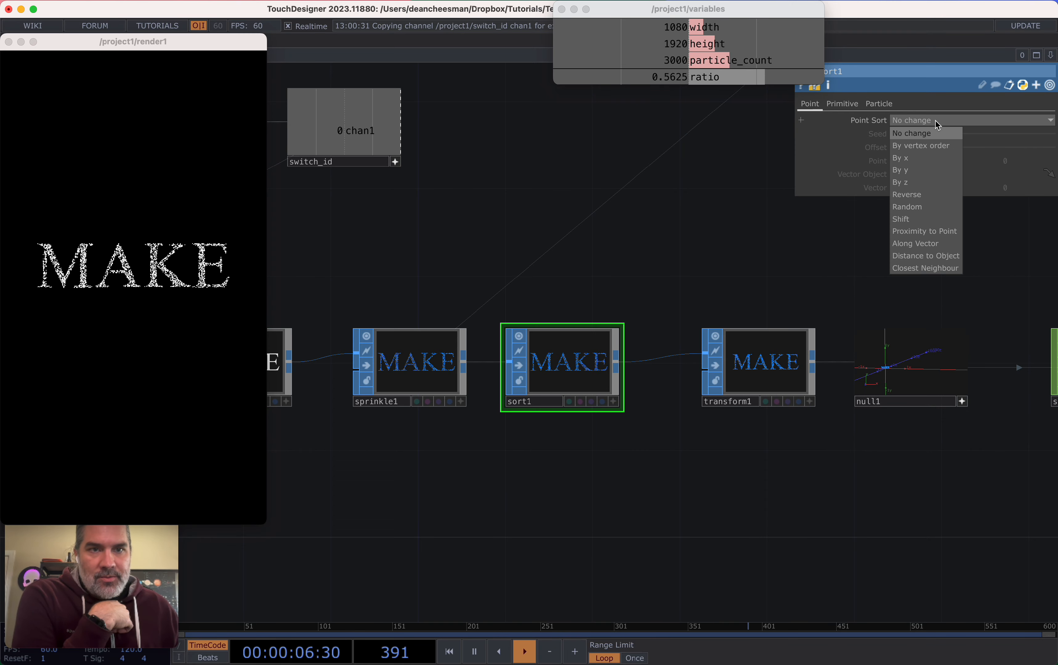
left_click(914, 214)
left_click_drag(557, 442, 642, 454)
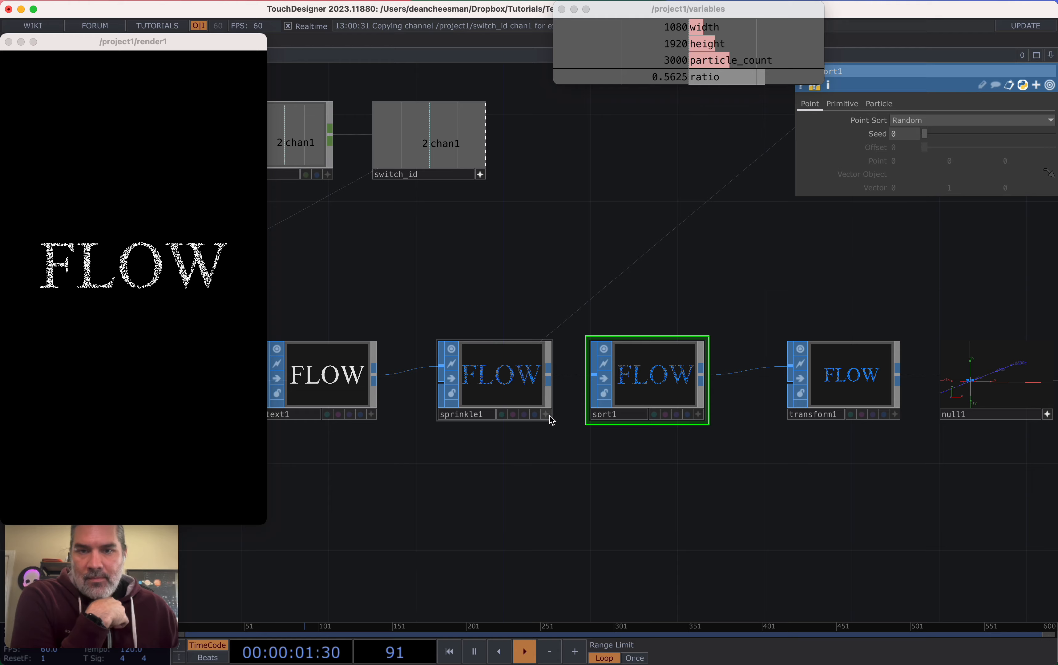
left_click(489, 384)
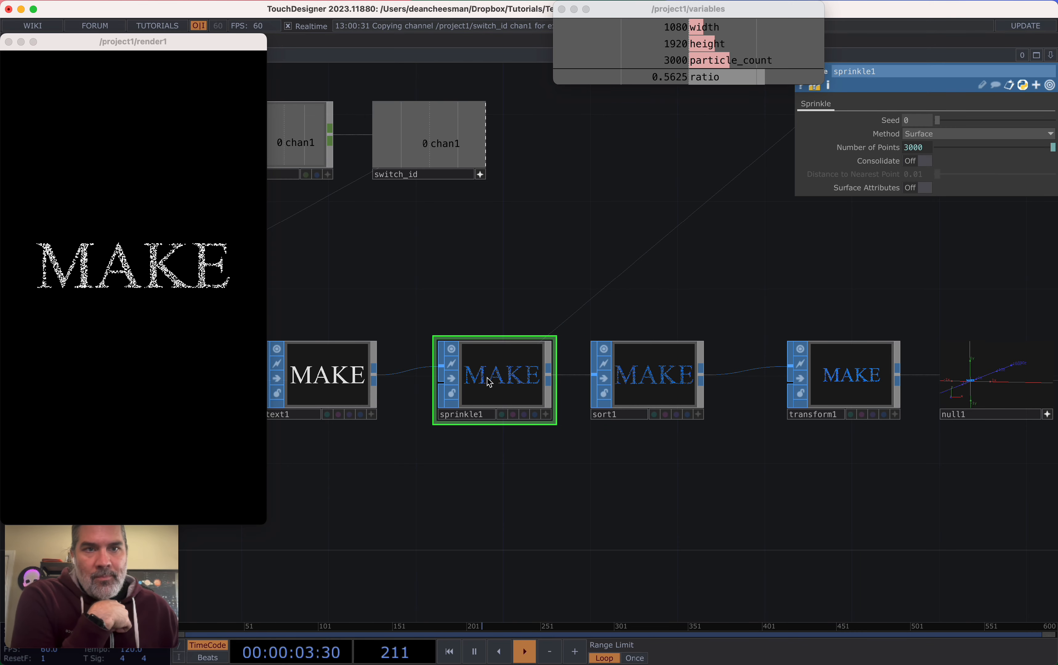
left_click(662, 391)
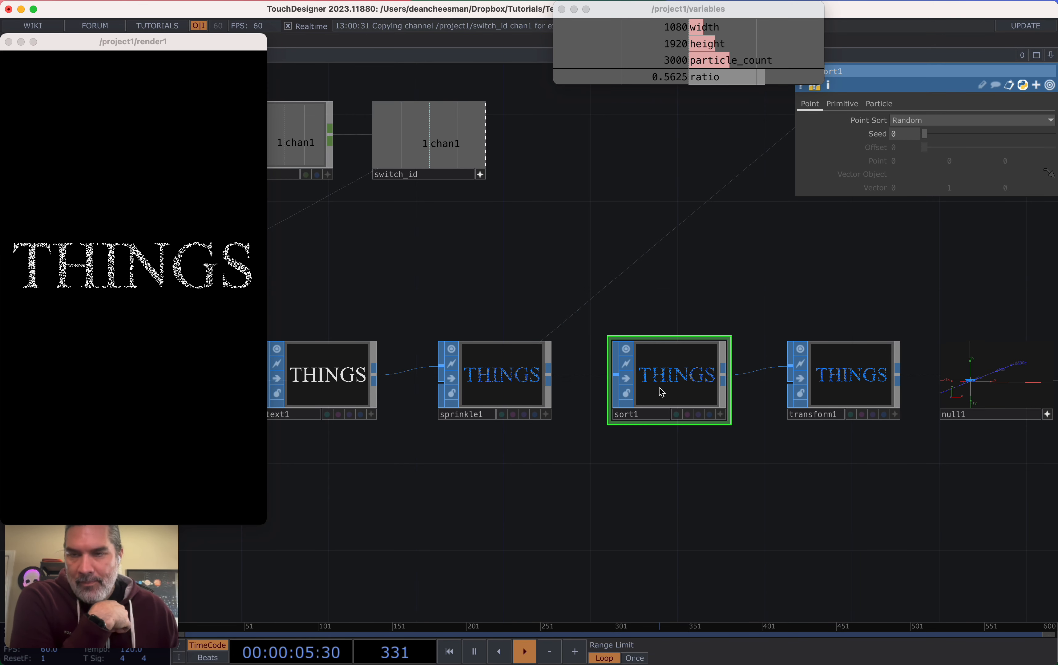
Try the By x and By y point sort options on sort1 and return it to Random
left_click(902, 121)
left_click(921, 166)
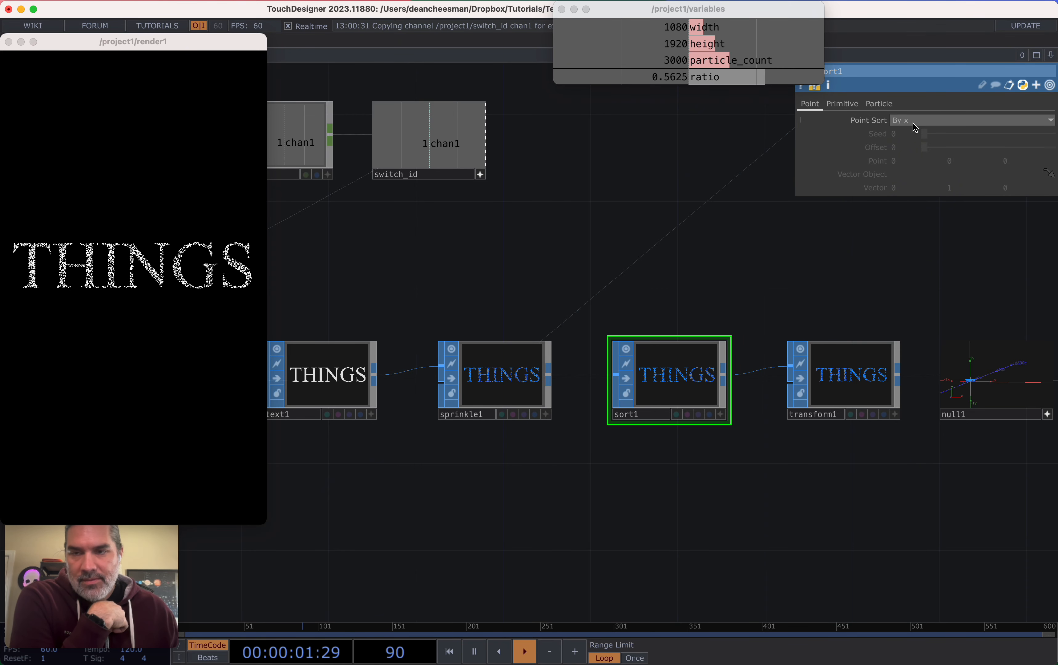
left_click(914, 123)
left_click(918, 172)
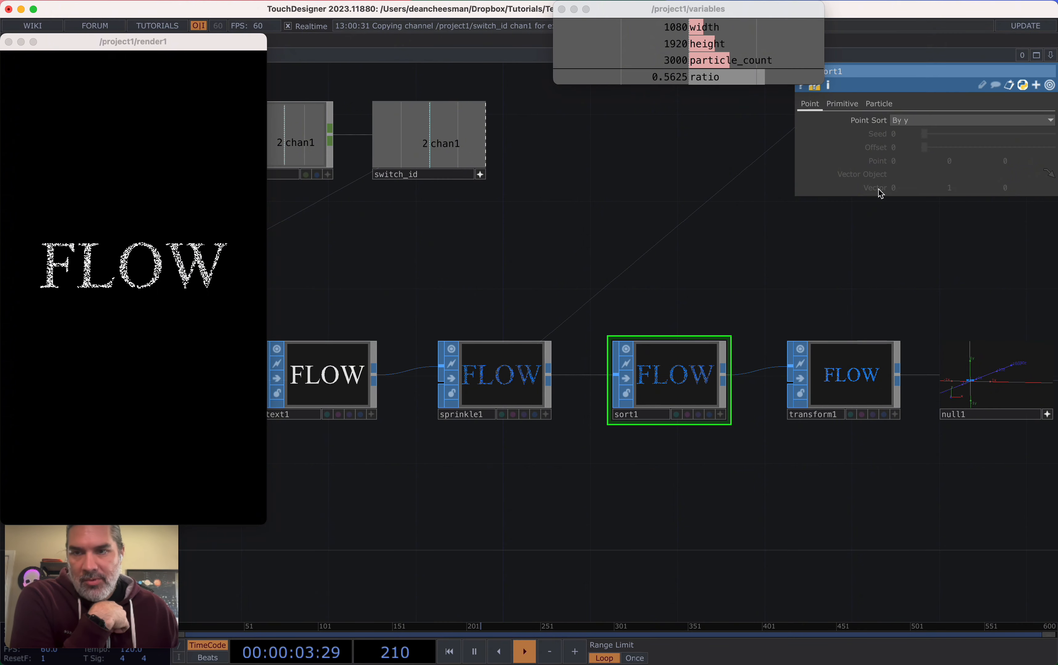
left_click(904, 120)
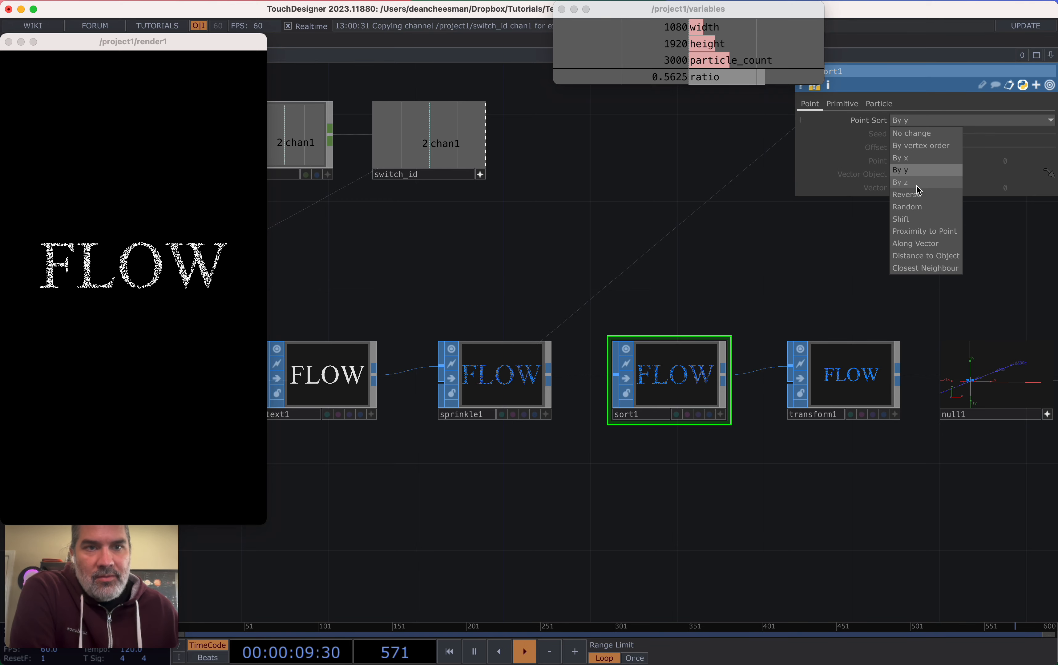
left_click(907, 207)
scroll(643, 262, "right", 2)
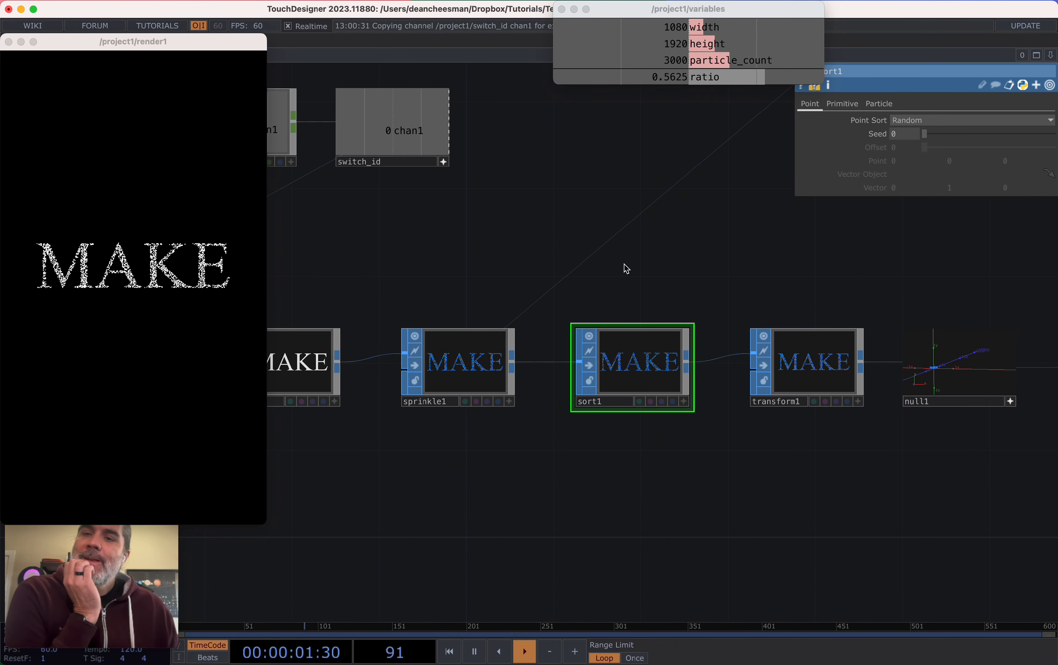
Review the full node chain from table1 through sort1 and spring1 to render1 while the words transition
scroll(621, 396, "right", 3)
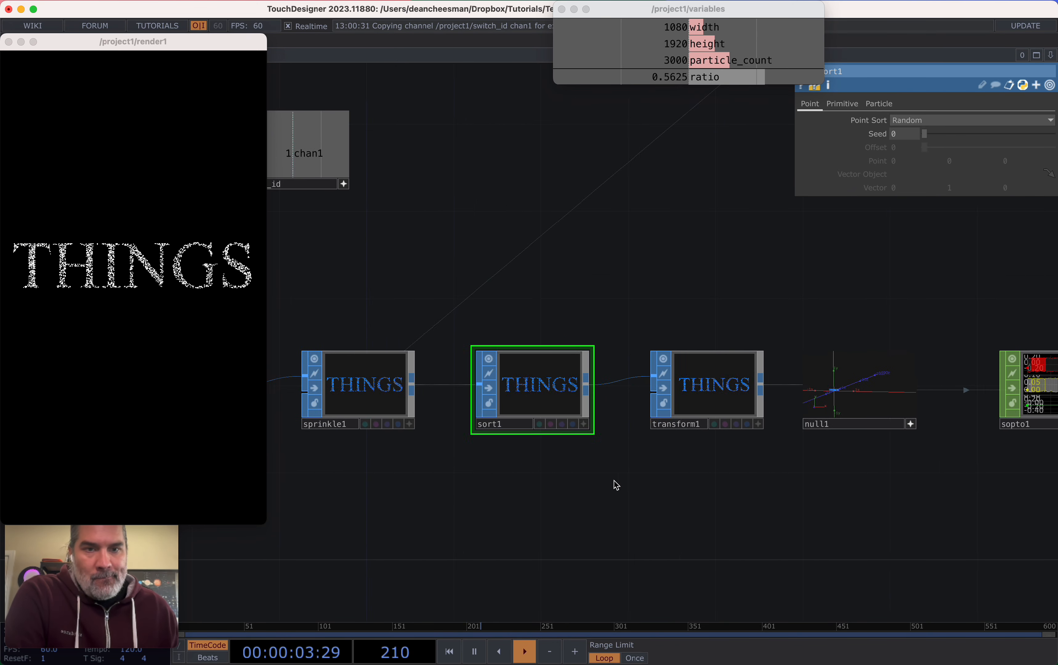
scroll(615, 486, "down", 5)
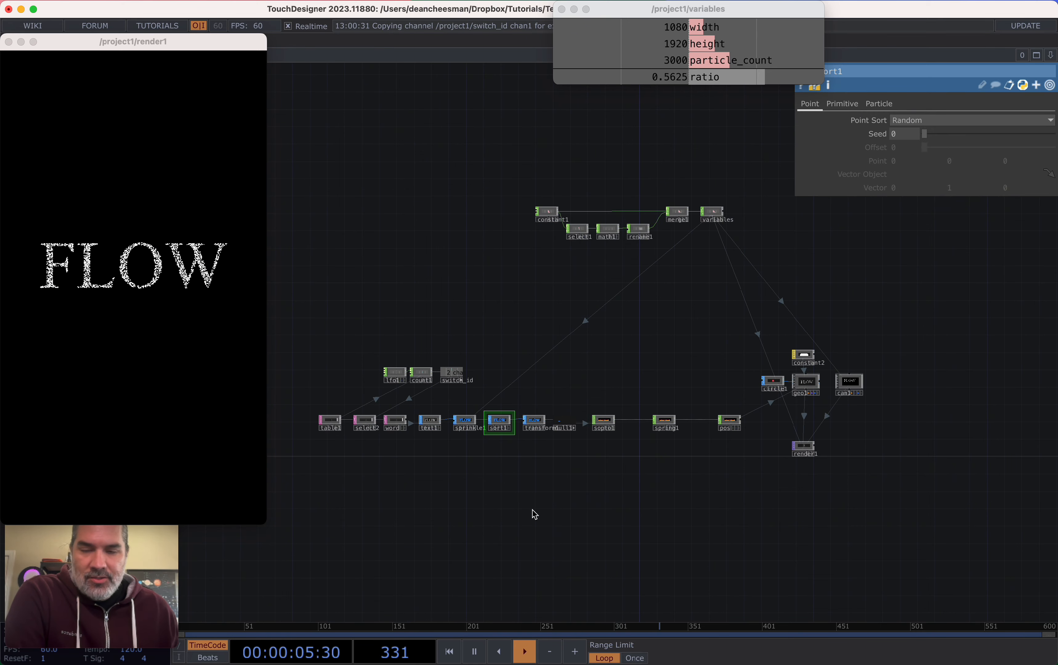
scroll(609, 425, "up", 5)
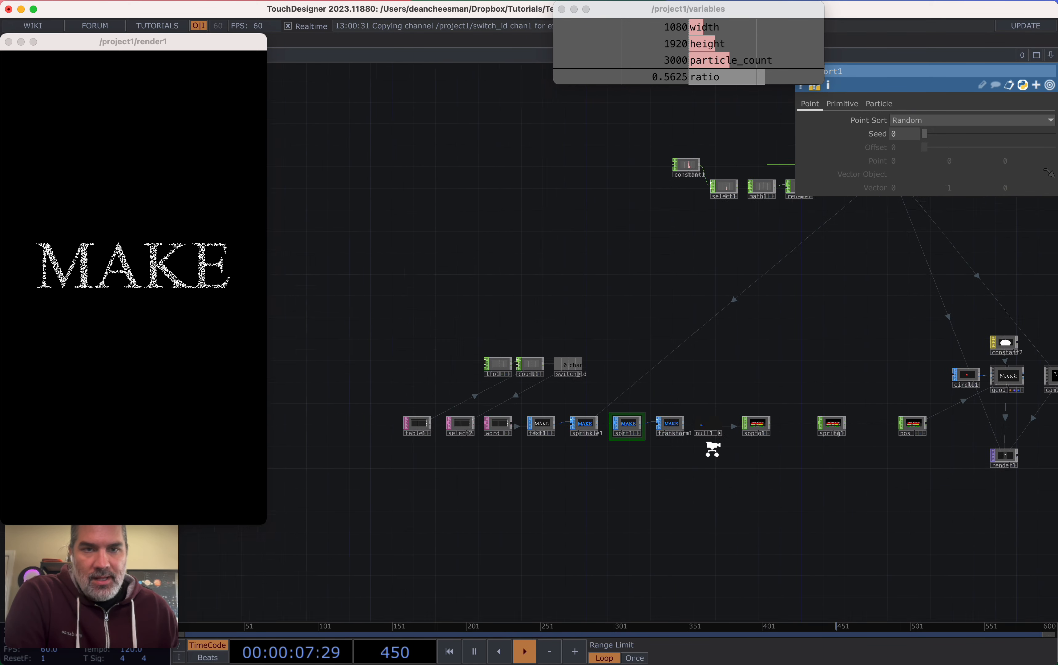
scroll(713, 450, "down", 1)
left_click_drag(743, 338, 695, 471)
left_click_drag(687, 354, 567, 240)
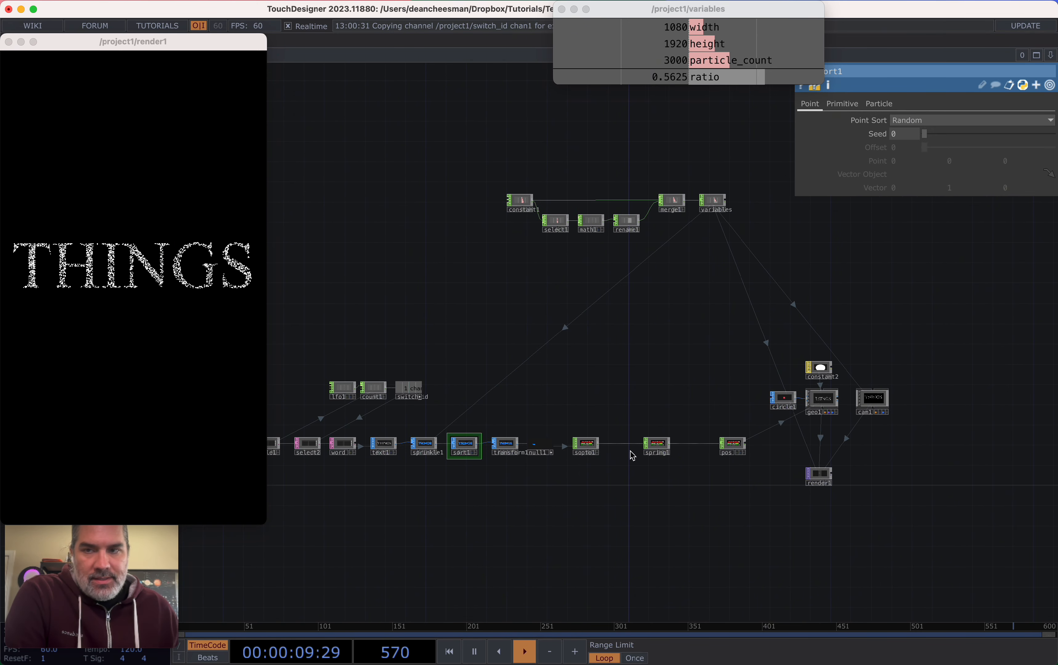
scroll(632, 457, "up", 5)
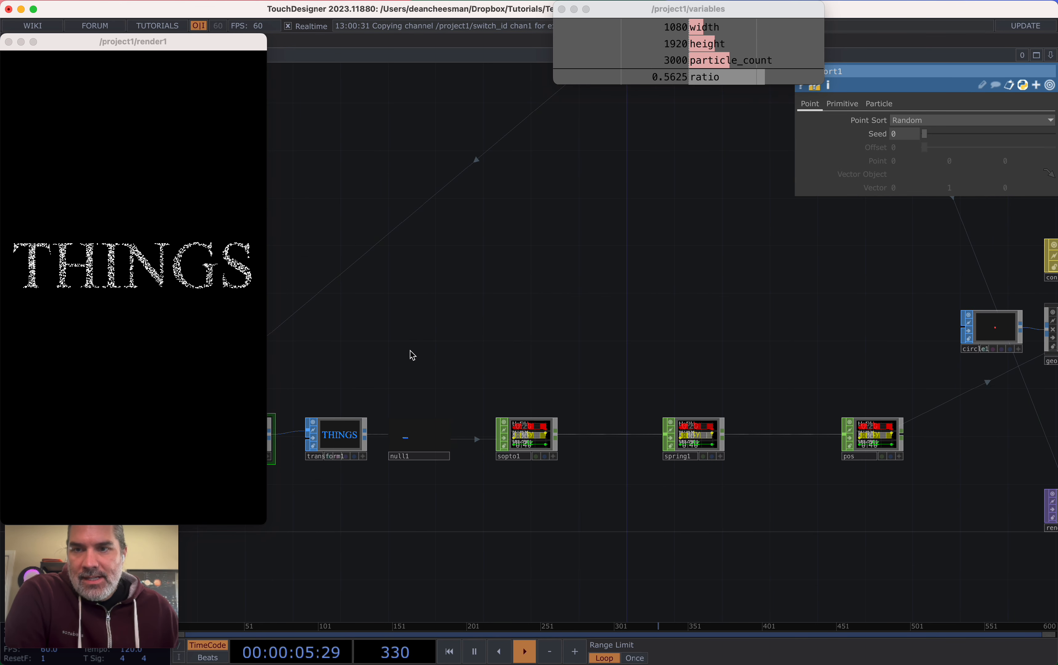
left_click_drag(537, 356, 583, 347)
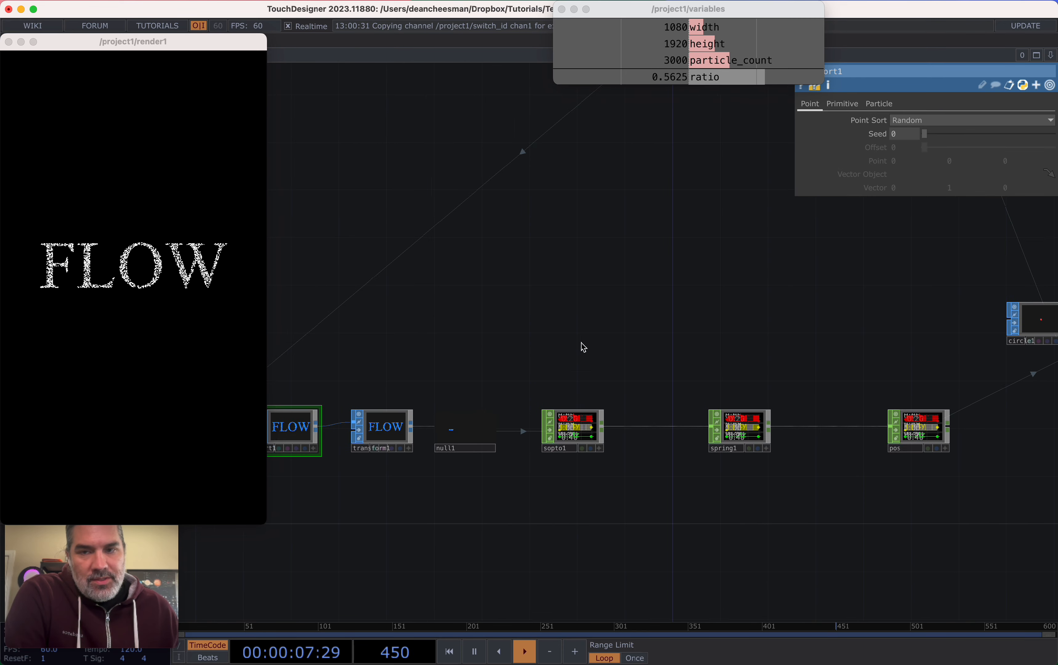
scroll(583, 347, "down", 6)
left_click_drag(602, 430, 699, 352)
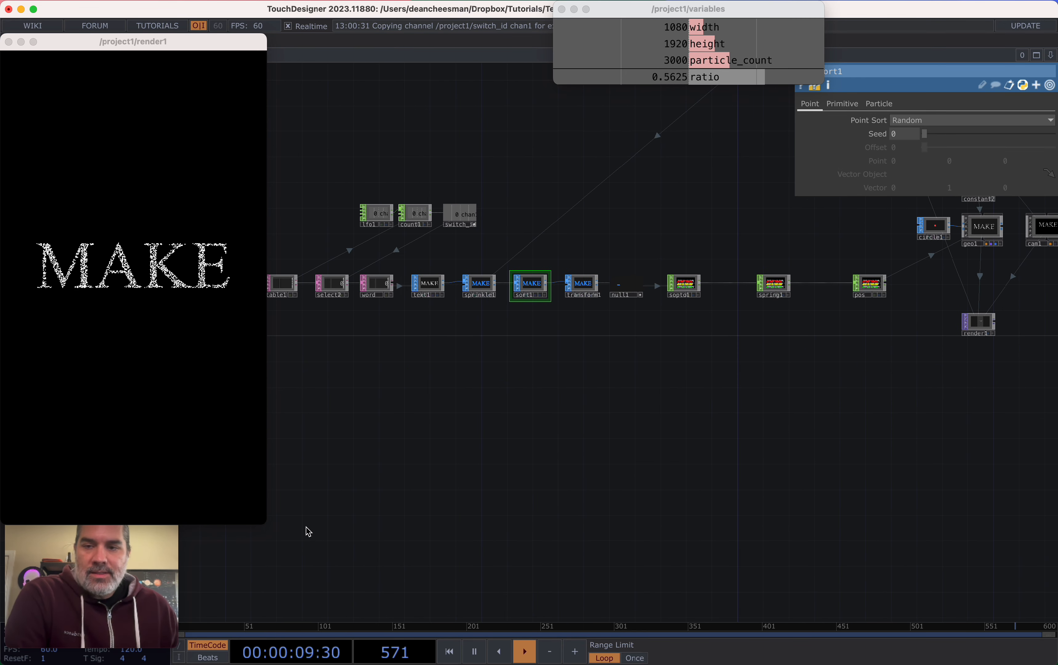
Resize the render1 preview window slightly smaller and place it directly above the camera preview window
left_click_drag(265, 522, 383, 587)
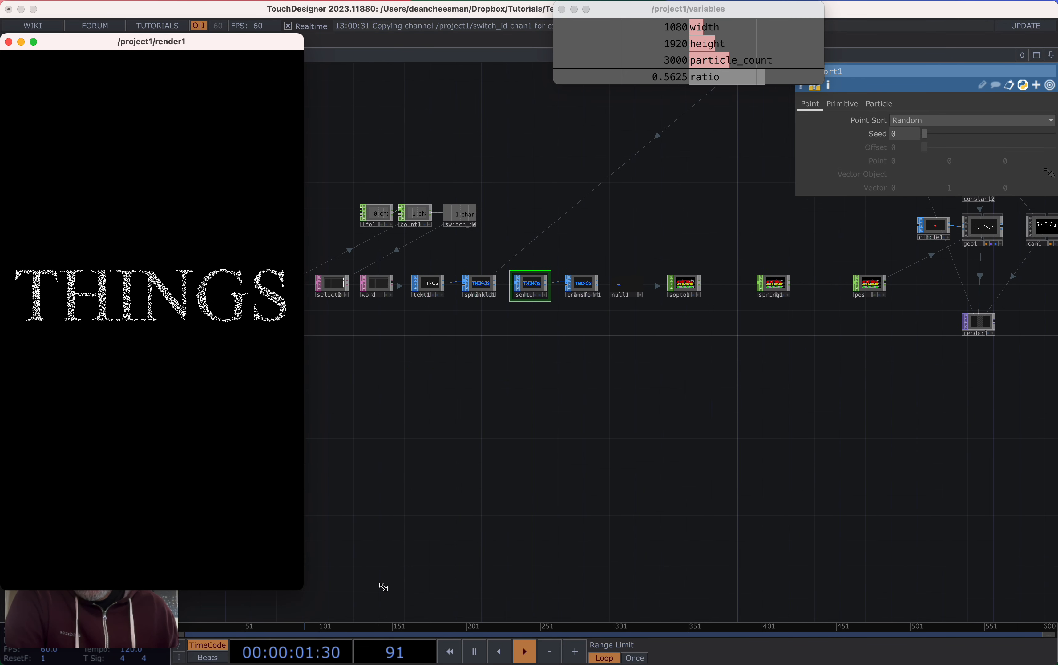
left_click_drag(156, 44, 373, 18)
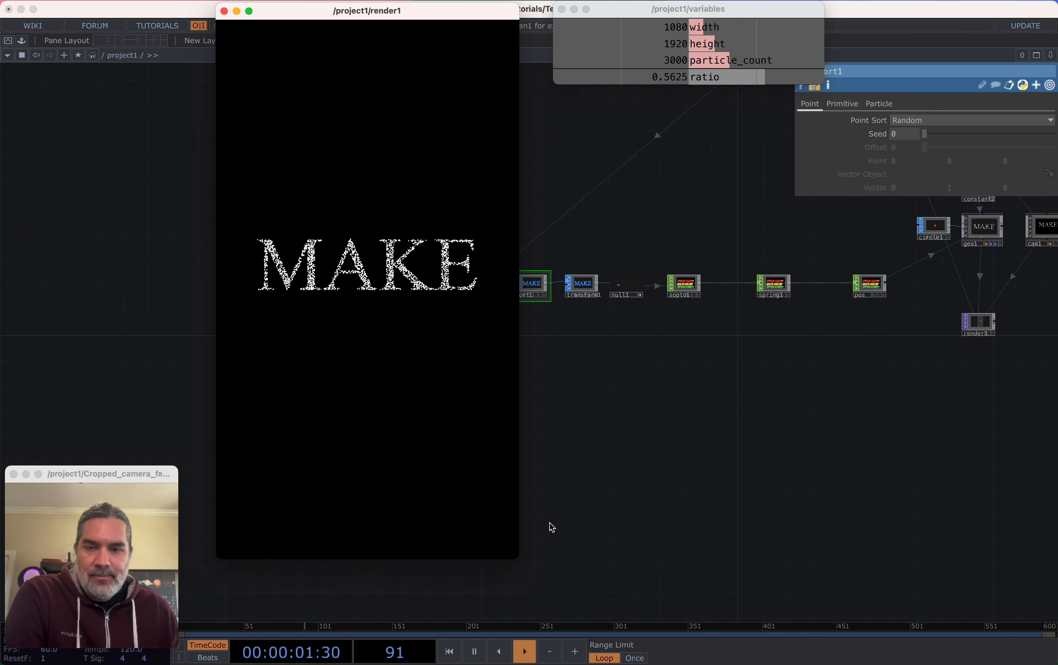
left_click_drag(510, 558, 450, 468)
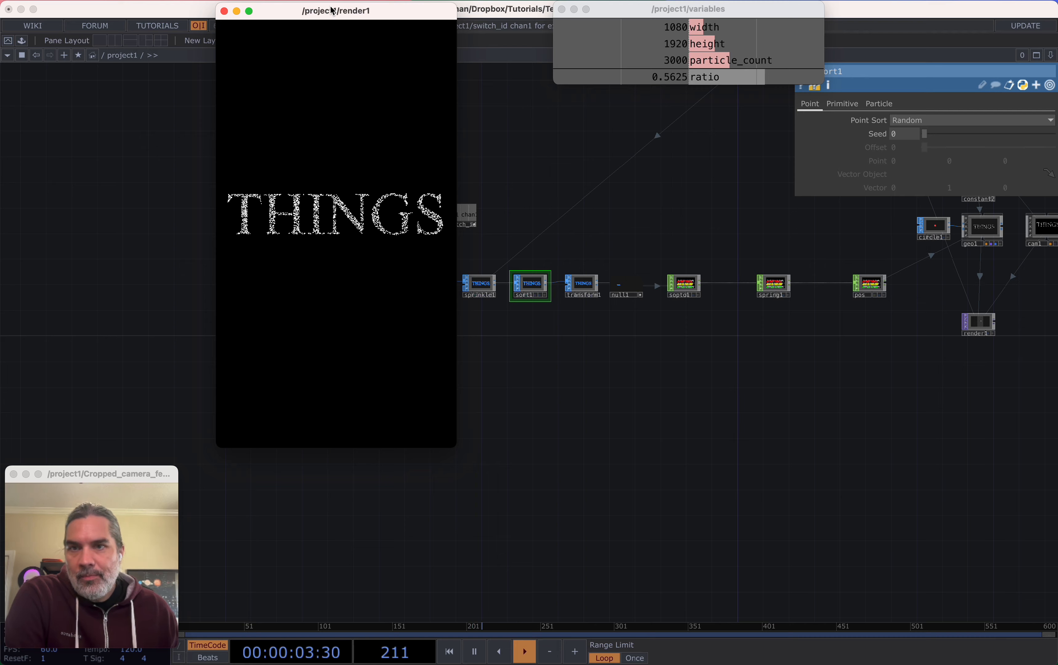
left_click_drag(333, 11, 118, 9)
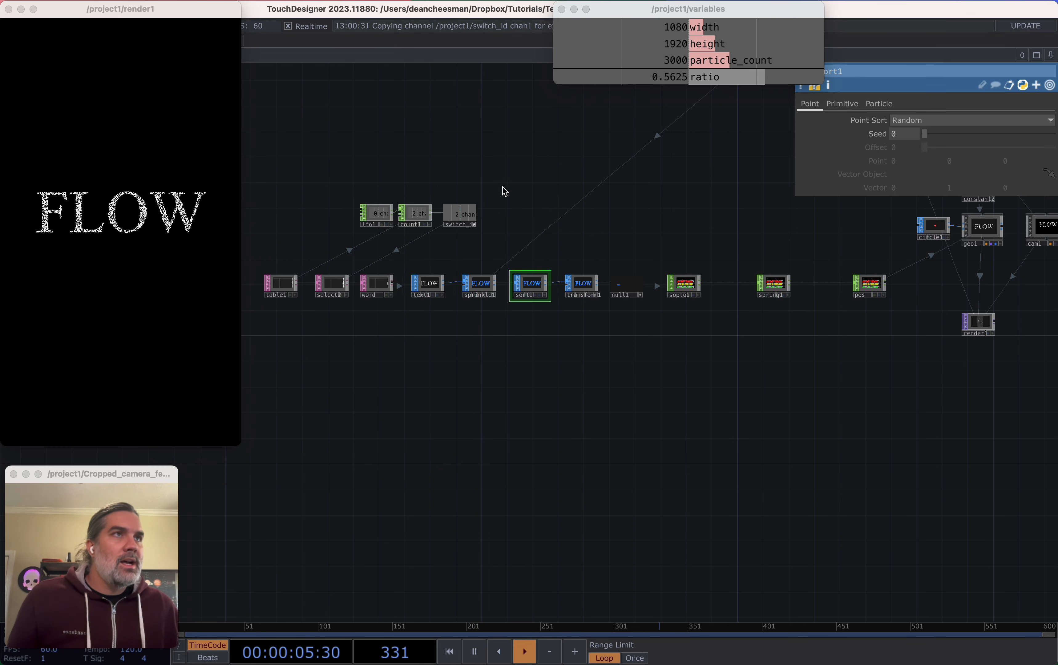
Import the video files 15168376_hd_1080_1920_30fps, 5385885_hd_1080_1920_25fps and Koi_Pond_2 as nodes stacked below the text chain
key("super+Tab")
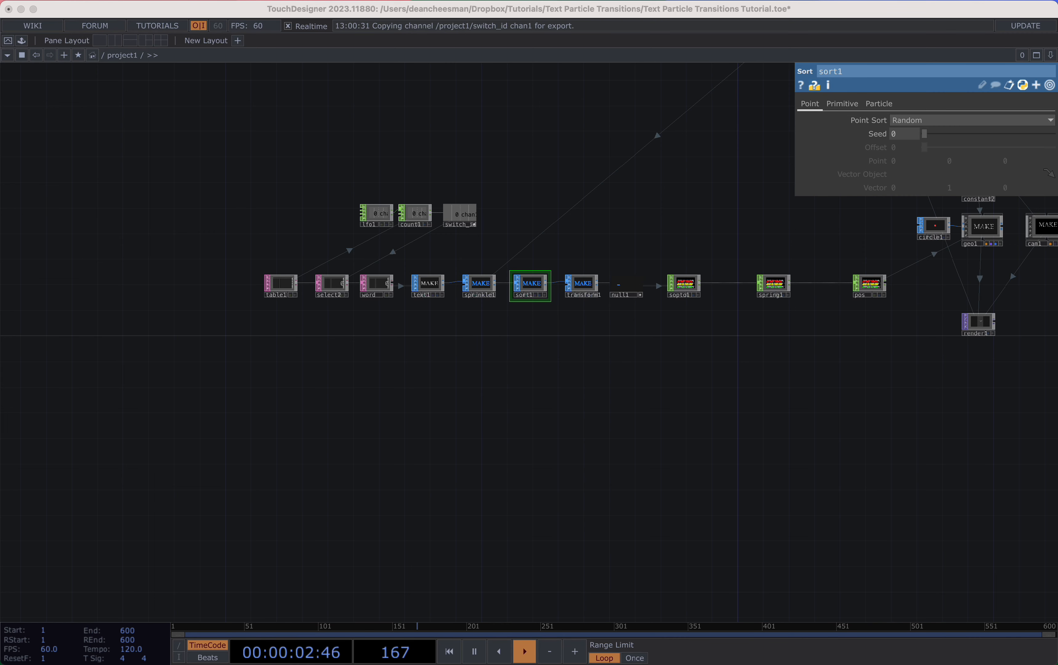
left_click_drag(399, 282, 471, 445)
left_click_drag(440, 479, 465, 479)
scroll(464, 464, "up", 10)
scroll(451, 445, "down", 5)
scroll(451, 444, "down", 3)
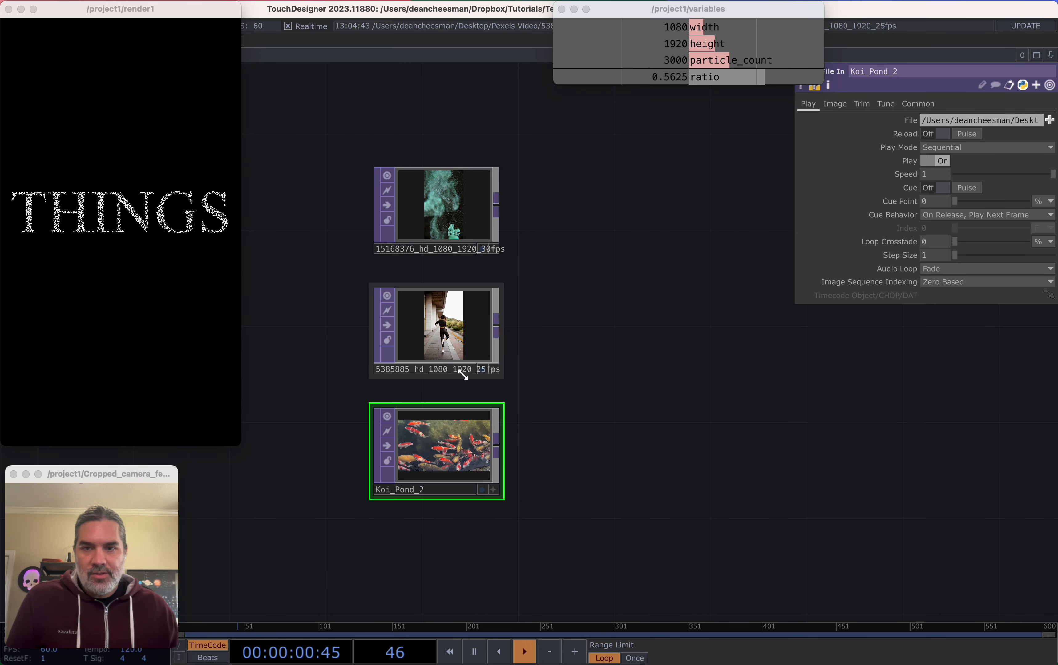
Turn off the node viewers of the 5385885_hd_1080_1920_25fps and Koi_Pond_2 clips
scroll(453, 374, "up", 2)
scroll(453, 440, "down", 6)
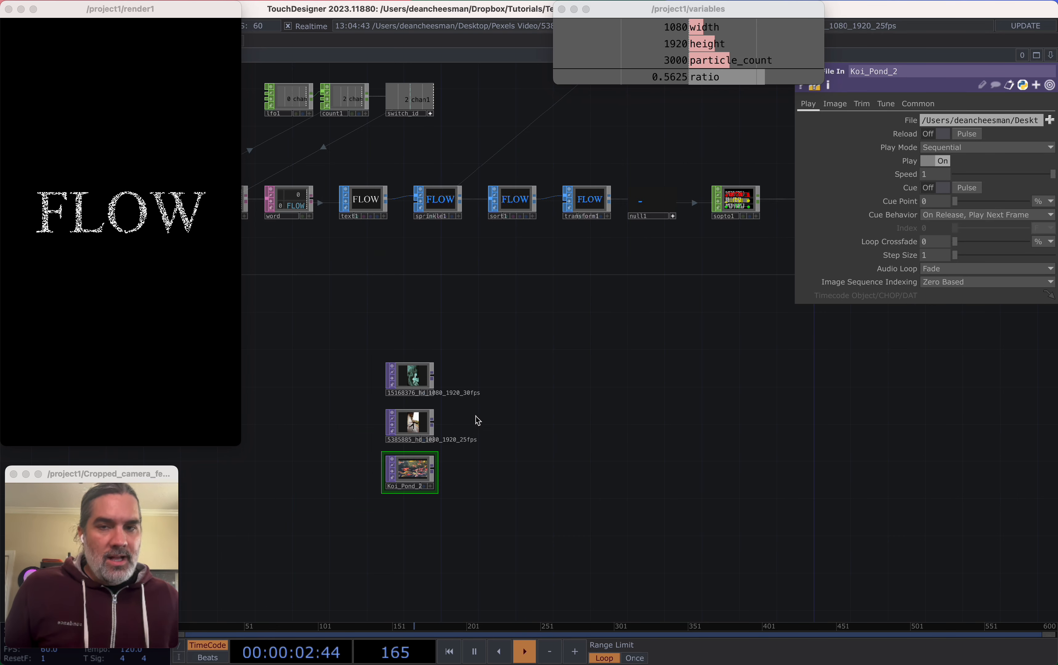
scroll(484, 412, "up", 2)
scroll(389, 493, "up", 2)
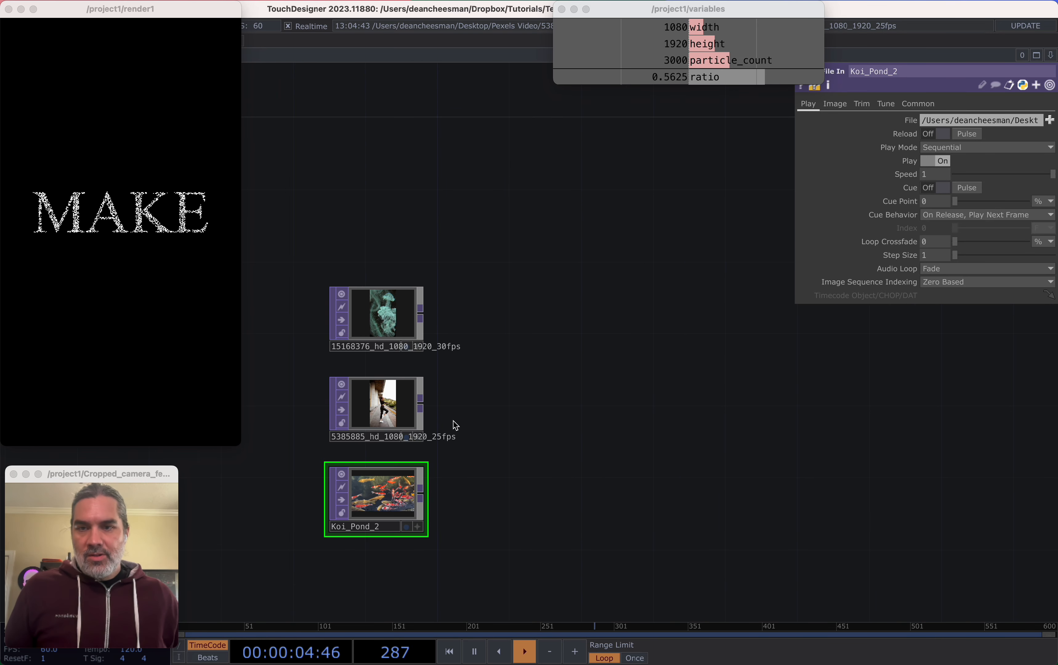
scroll(391, 374, "down", 5)
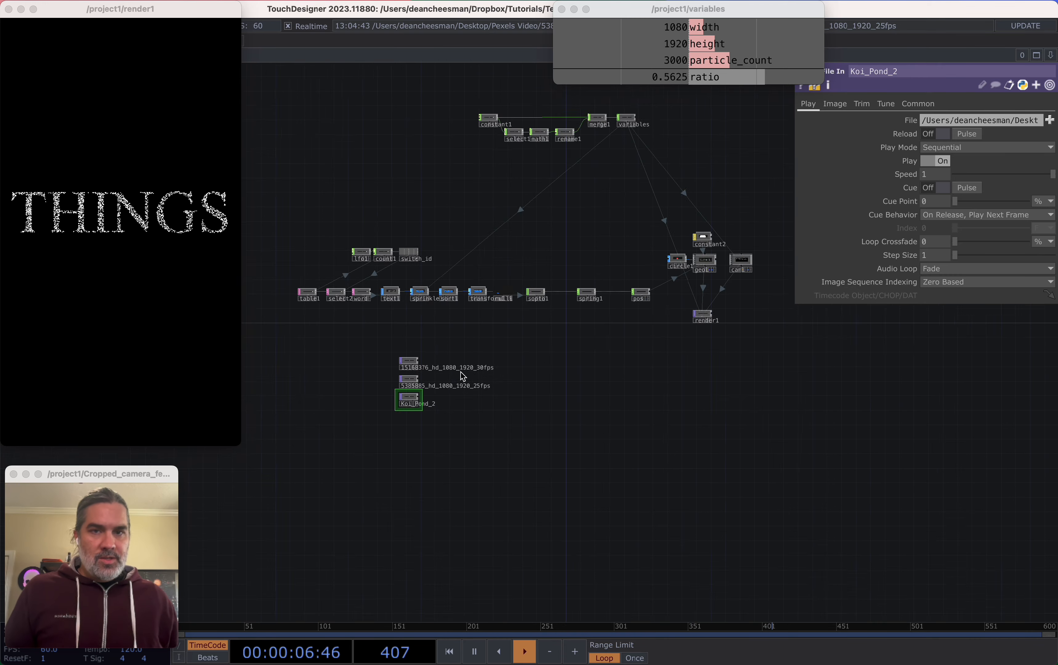
scroll(461, 372, "up", 2)
scroll(435, 373, "up", 2)
right_click_drag(420, 373, 340, 449)
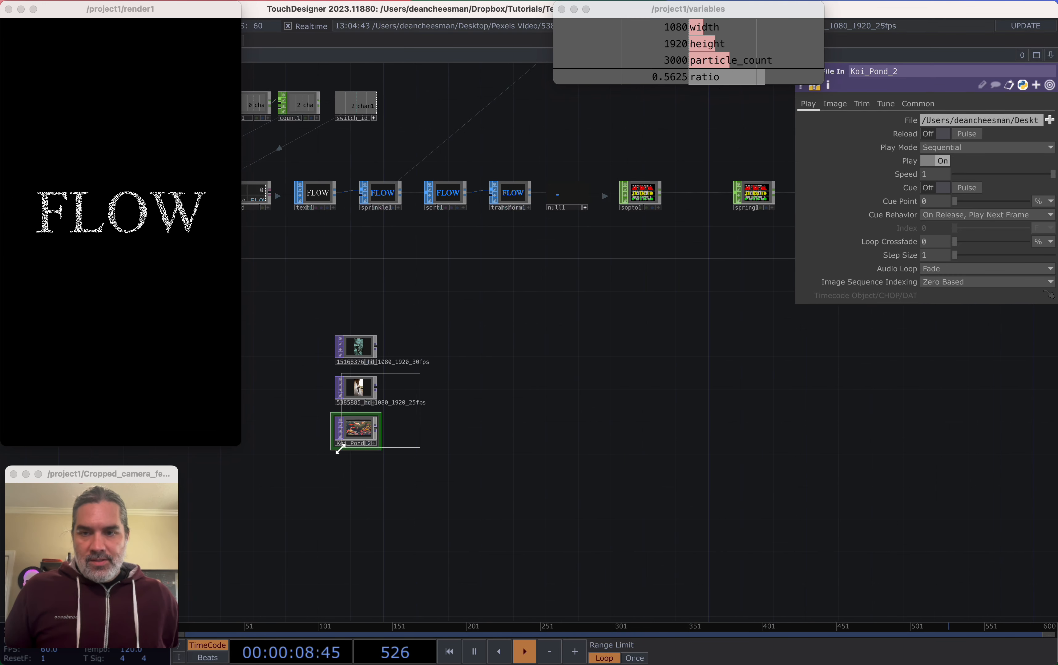
scroll(347, 396, "up", 3)
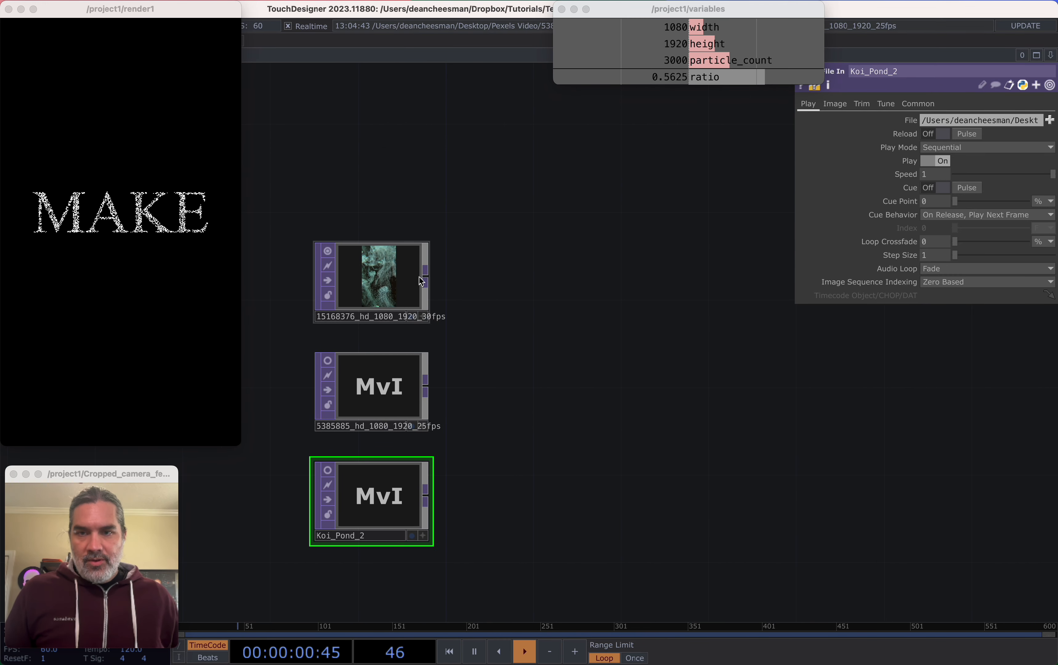
Add a Fit TOP connected to the output of the 15168376_hd_1080_1920_30fps clip
left_click_drag(462, 277, 436, 278)
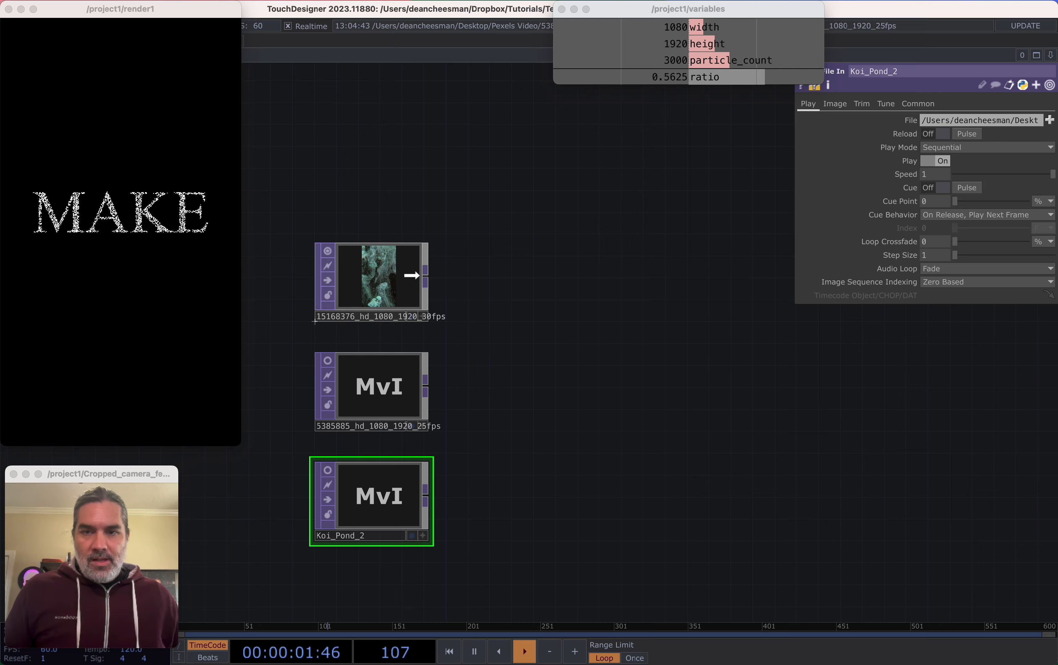
left_click(539, 280)
left_click(425, 142)
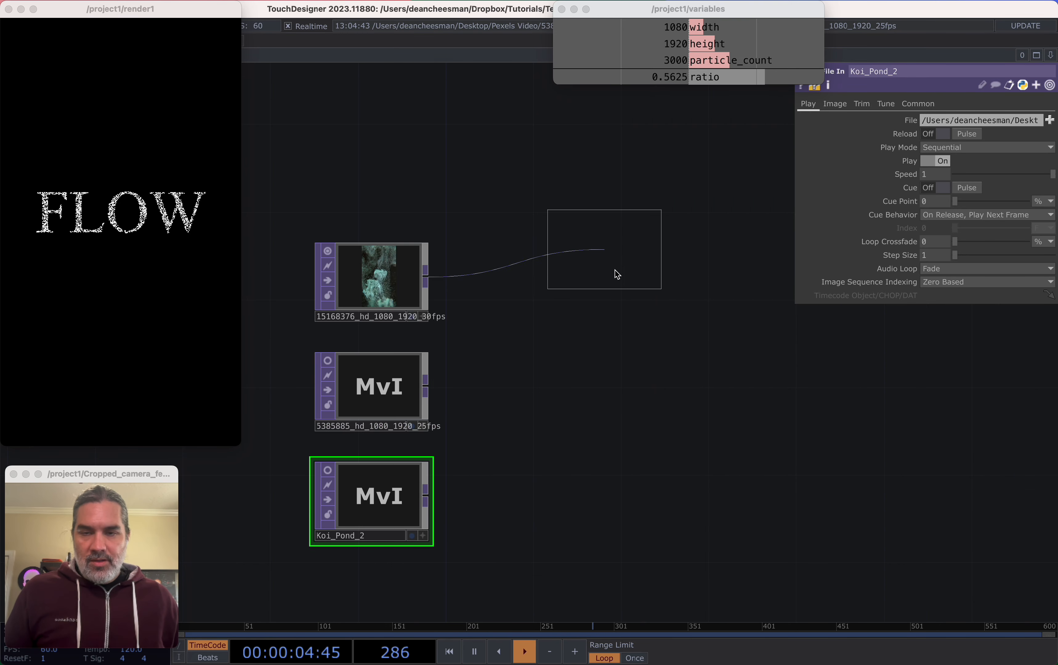
left_click(615, 274)
scroll(664, 332, "right", 5)
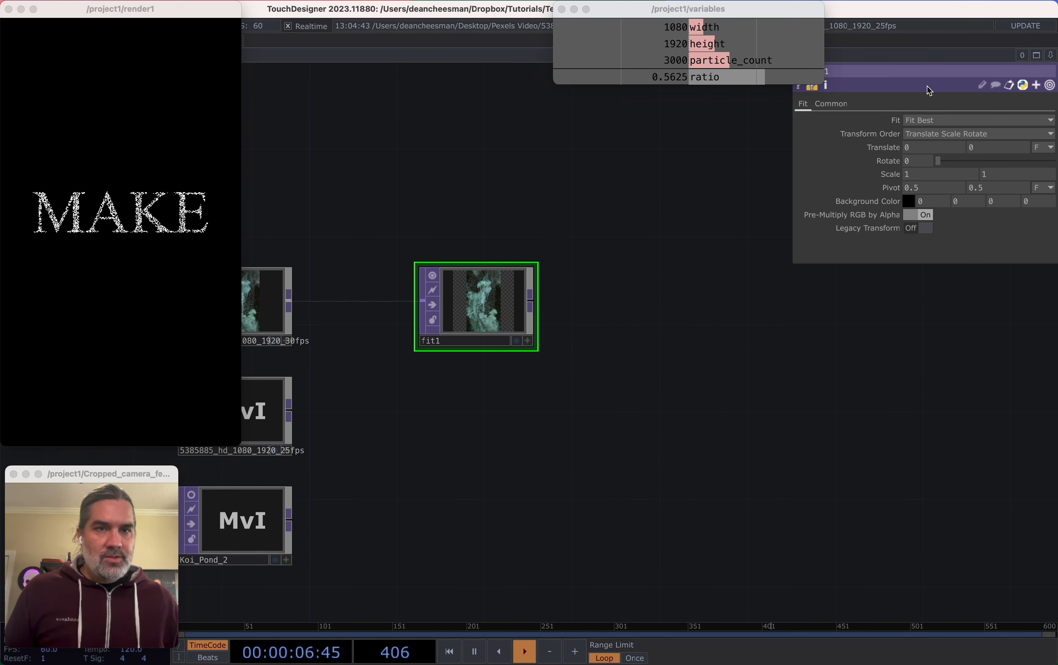
Drive fit1's resolution with the width and height channels of the variables node, giving 1080 by 1920
left_click(842, 104)
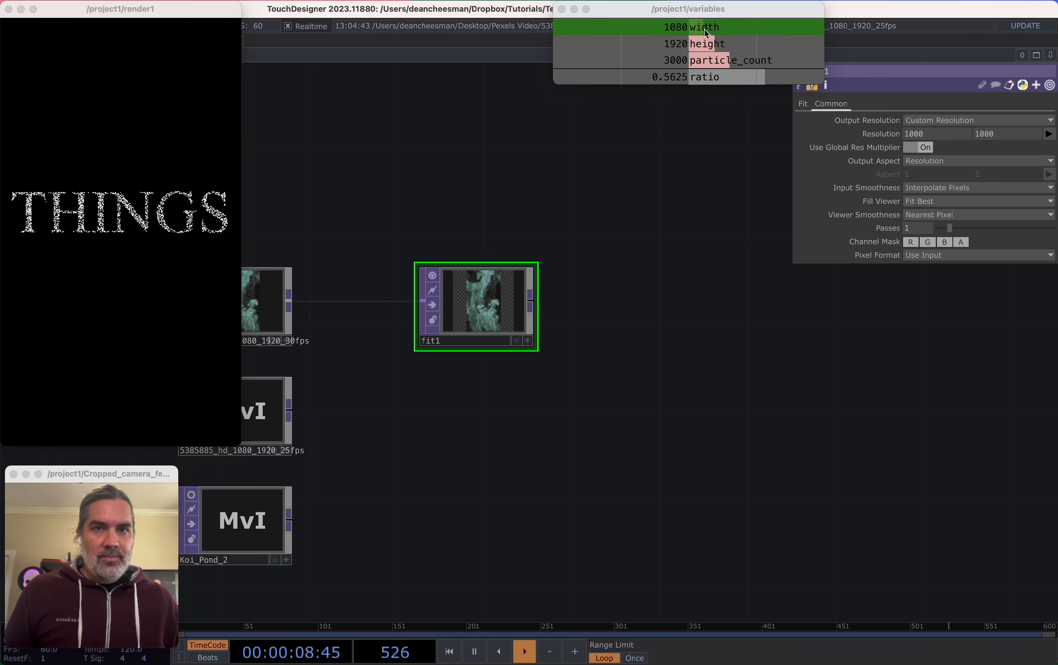
left_click_drag(705, 33, 925, 147)
left_click(932, 127)
left_click_drag(725, 44, 734, 46)
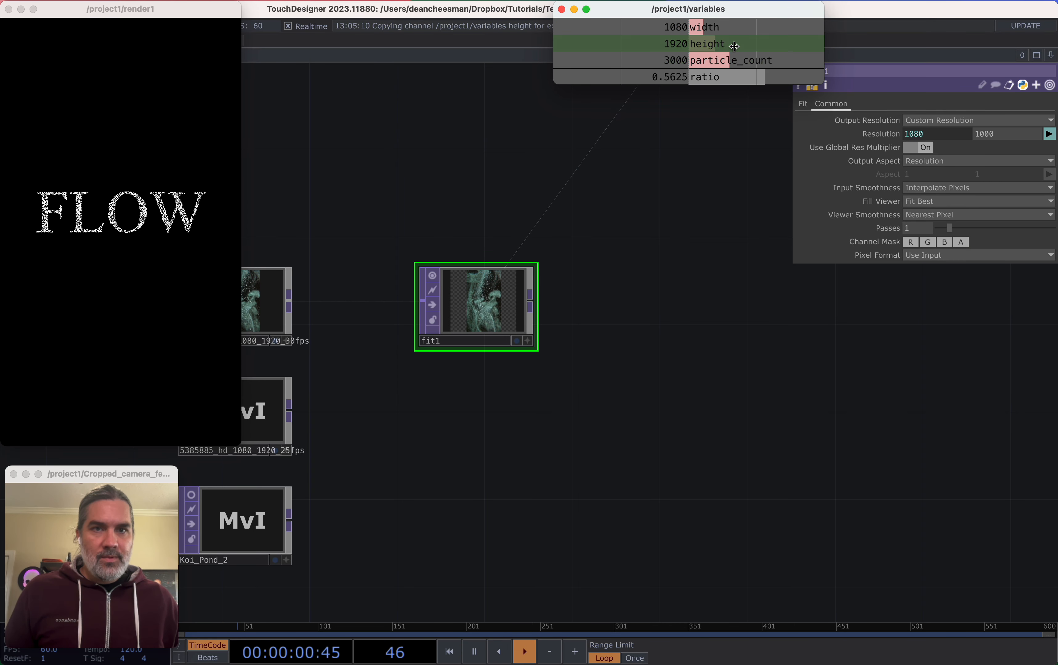
left_click_drag(1002, 134, 1002, 134)
left_click(1007, 127)
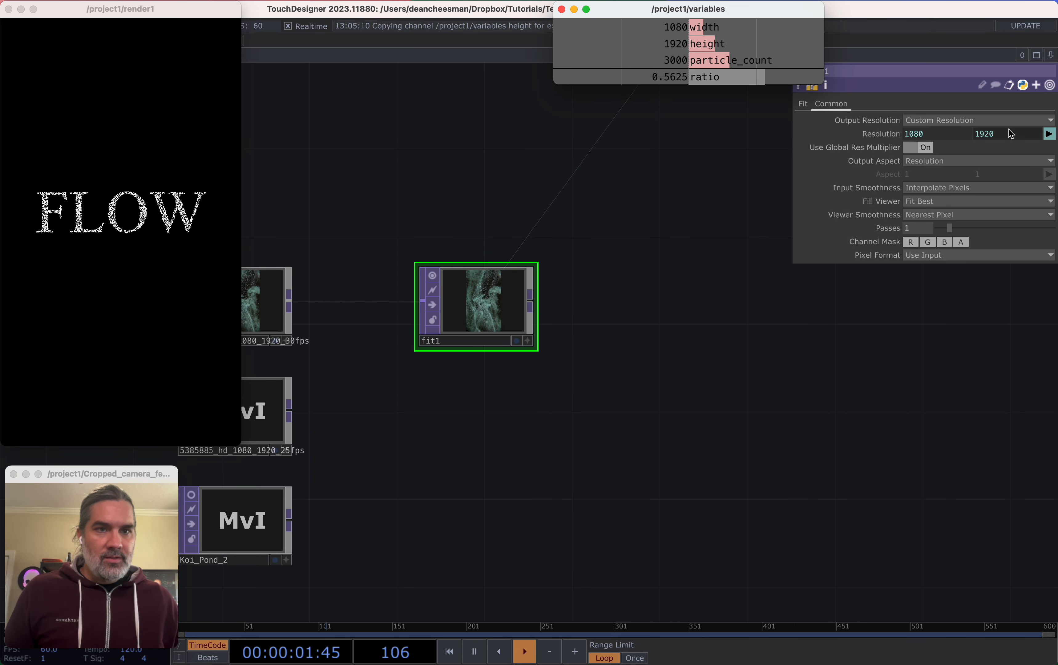
Add a Null TOP after fit1 and rename it video
left_click(627, 310)
left_click(587, 236)
left_click(683, 335)
left_click(683, 336)
type("v")
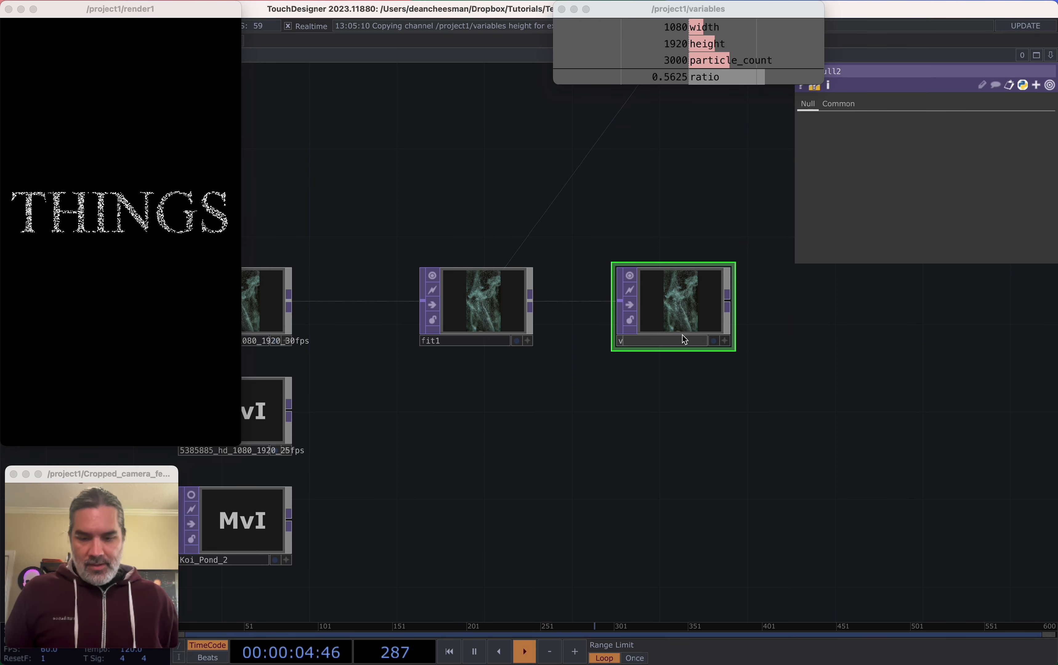
type("ideo")
key("Return")
Move the three clips together with fit1 and video further down, away from the text chain
left_click_drag(795, 416, 483, 471)
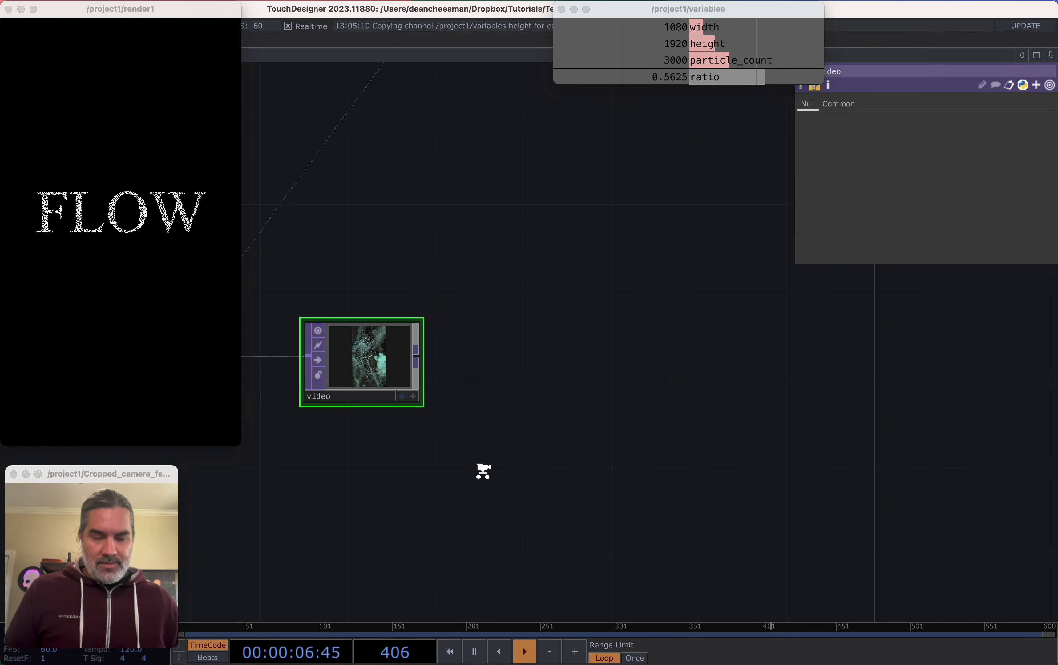
scroll(507, 475, "down", 3)
left_click_drag(418, 414, 430, 416)
scroll(523, 469, "down", 2)
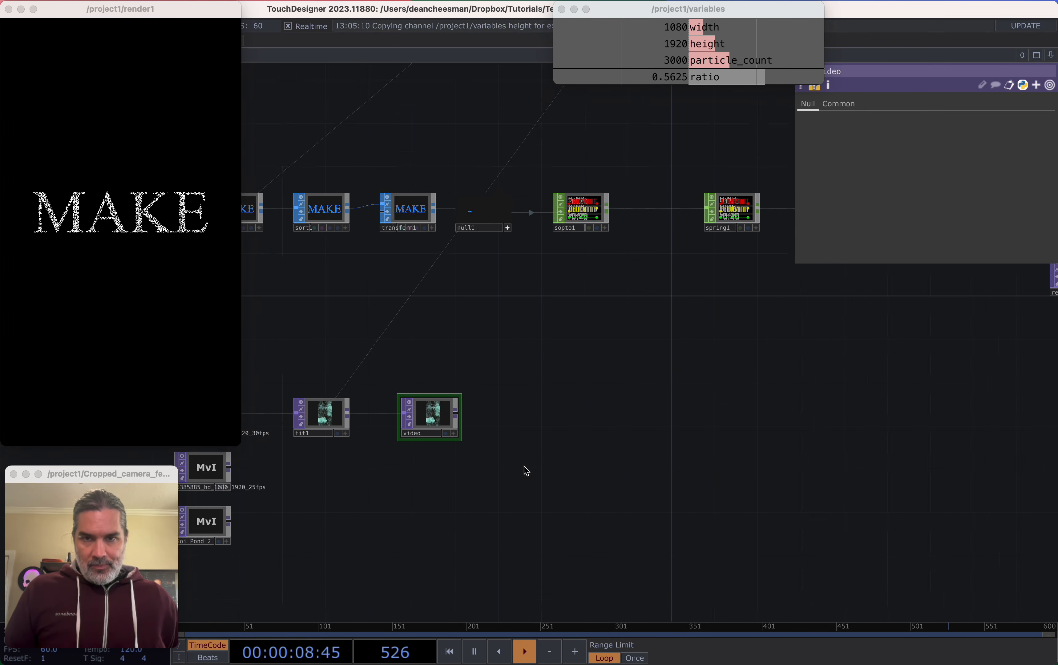
left_click_drag(523, 469, 686, 411)
left_click(391, 368)
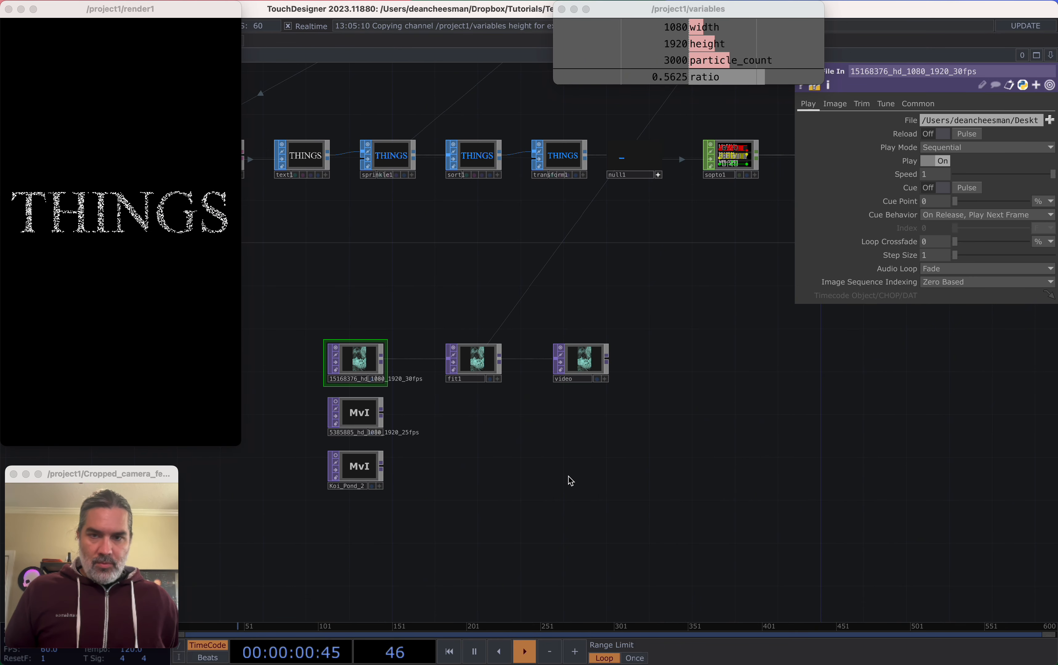
left_click_drag(614, 371, 603, 435)
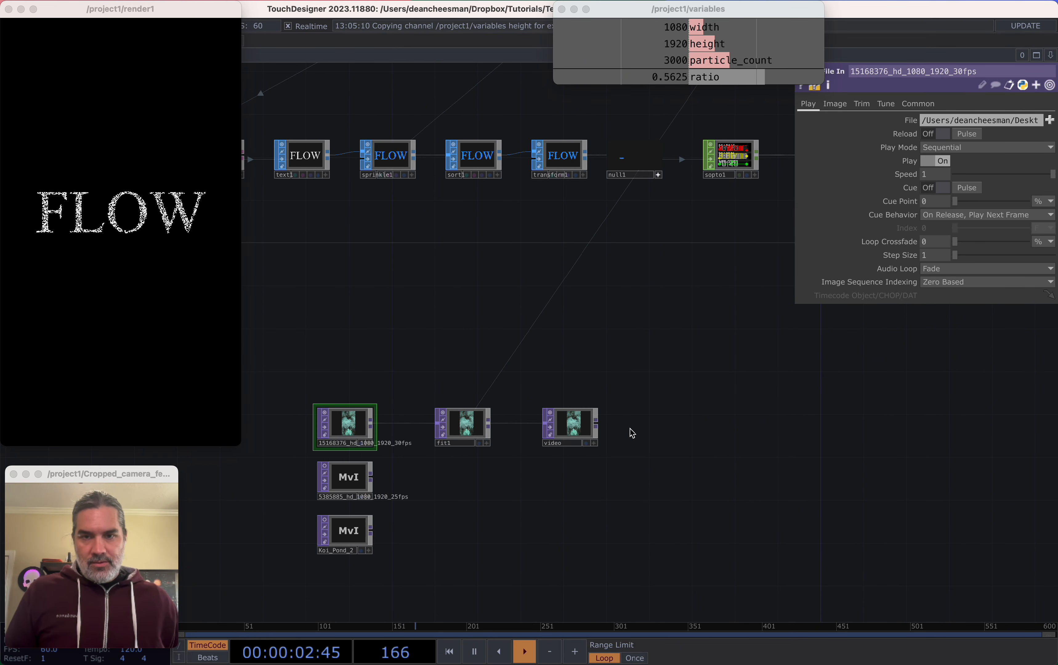
Add the opticalFlow component from the Derivative Tools palette to the network near the video node
scroll(572, 423, "up", 10)
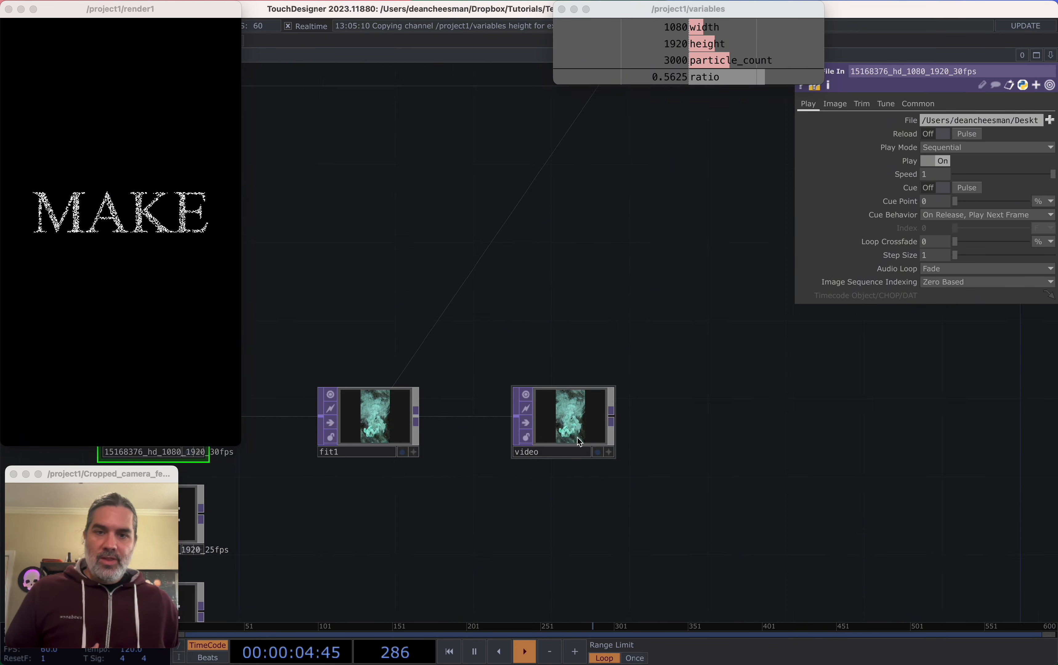
scroll(569, 417, "down", 10)
scroll(579, 414, "up", 10)
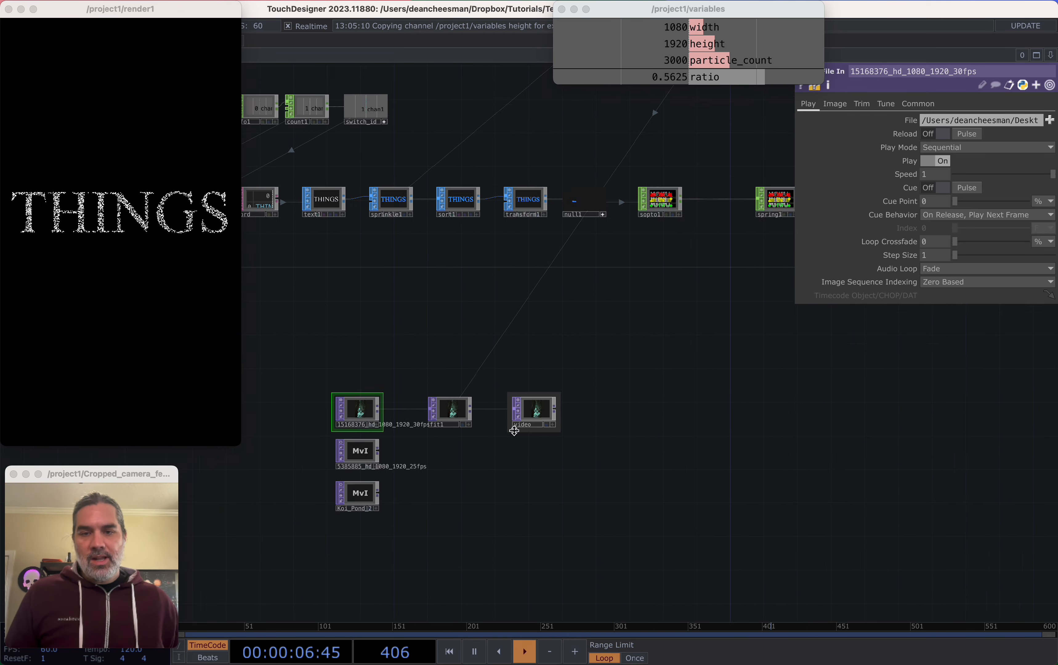
left_click_drag(103, 8, 389, 19)
left_click(22, 41)
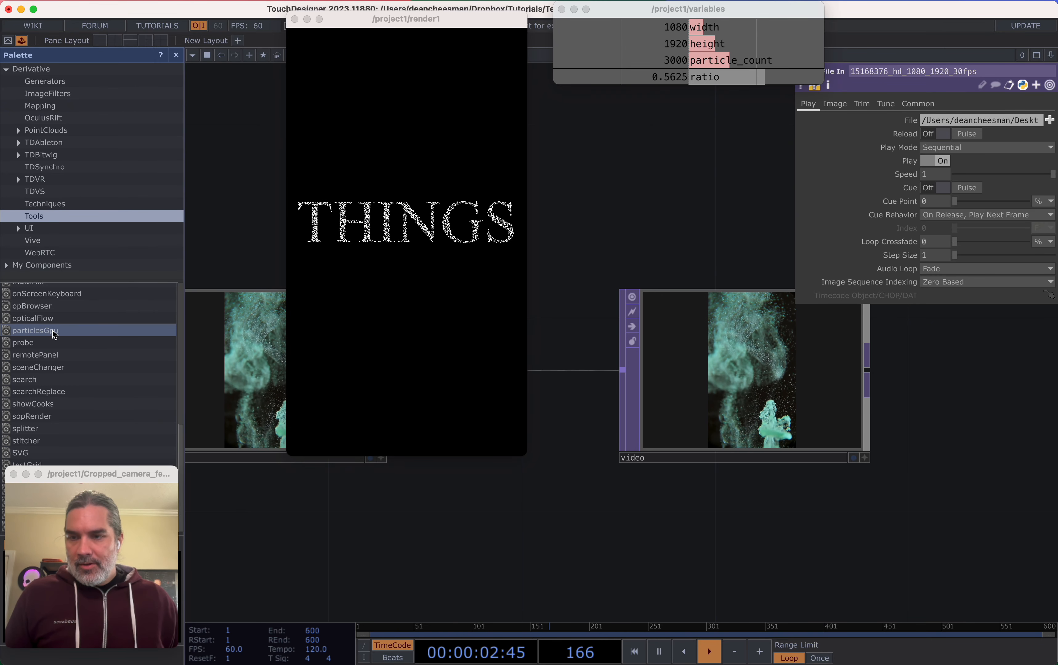
mouse_move(65, 483)
left_mouse_down()
mouse_move(171, 481)
mouse_move(74, 471)
left_mouse_up()
scroll(55, 408, "up", 5)
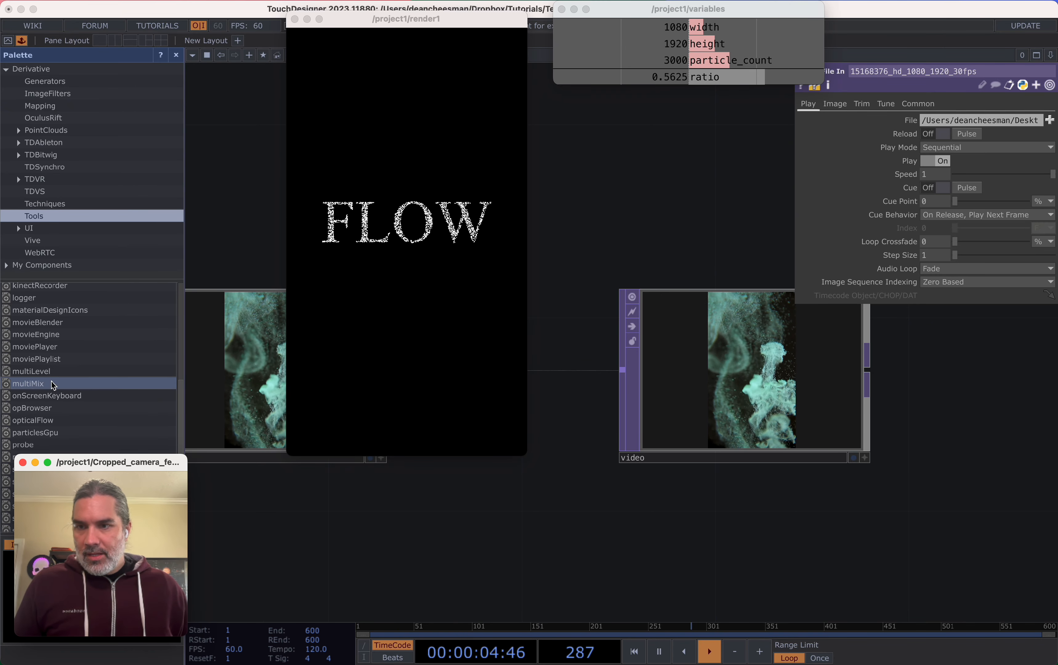
left_click_drag(33, 420, 938, 524)
Wire the video node into opticalFlow and place the component just after it, with the render1 preview moved out of the way
left_click_drag(385, 20, 117, 18)
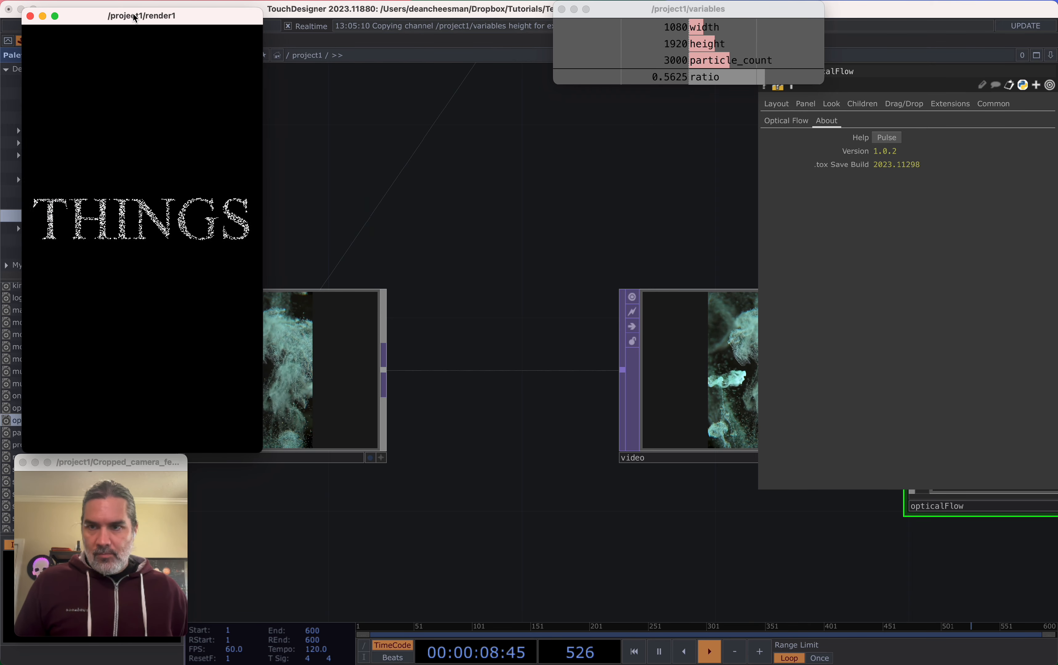
left_click_drag(574, 479, 338, 451)
scroll(338, 450, "down", 2)
left_click_drag(491, 540, 235, 527)
left_click_drag(492, 373, 532, 257)
left_click_drag(390, 266, 414, 242)
left_click_drag(444, 468, 326, 521)
scroll(416, 378, "down", 2)
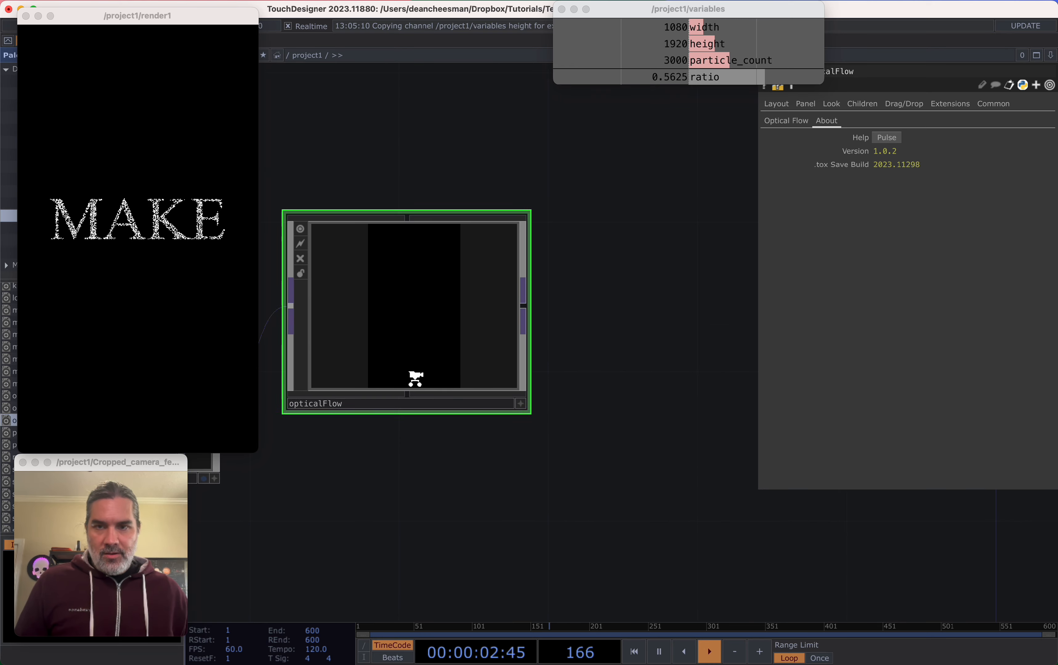
Add a Null TOP after the opticalFlow component
left_click_drag(423, 433, 638, 425)
scroll(643, 389, "down", 1)
left_click_drag(495, 413, 219, 401)
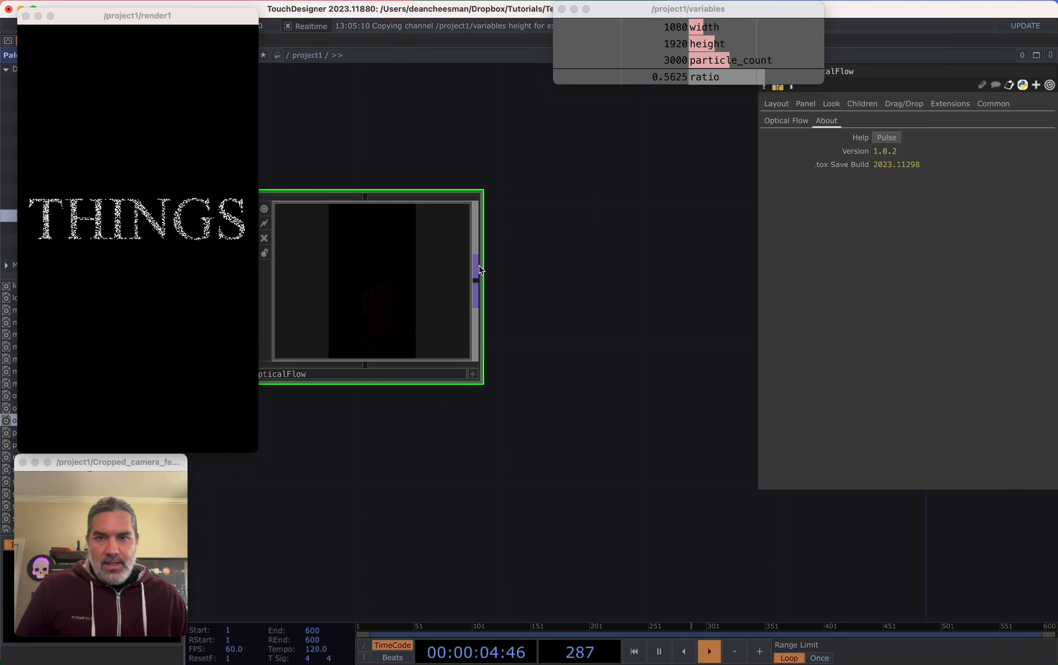
key("Tab")
left_click(599, 216)
left_click(613, 262)
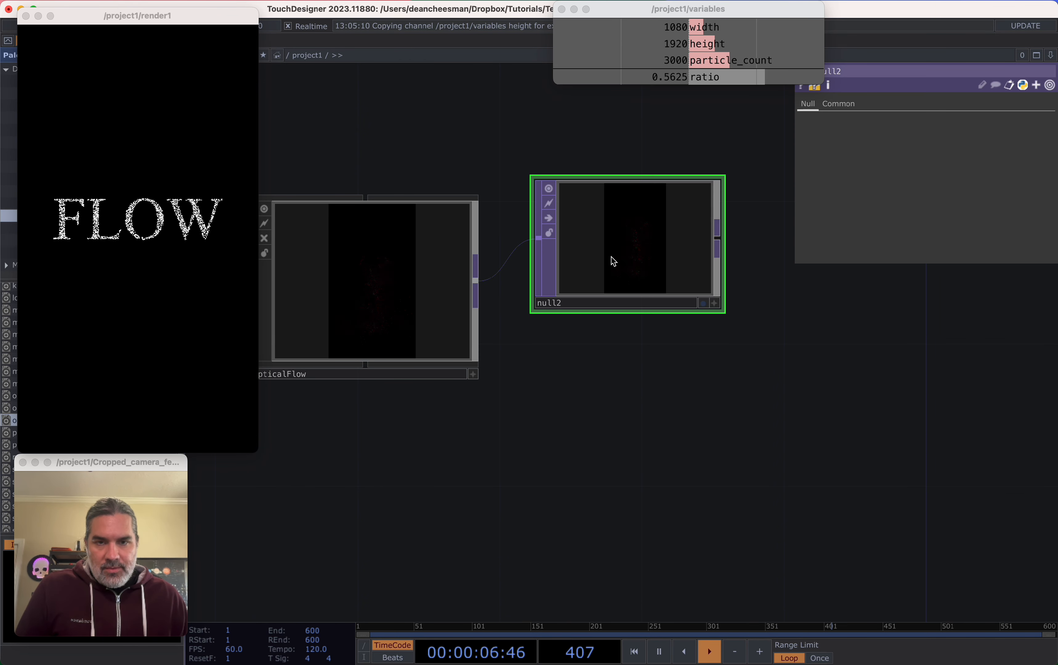
Examine the red and green channels in the Null's viewer and compare them with the video and opticalFlow nodes
scroll(616, 255, "up", 5)
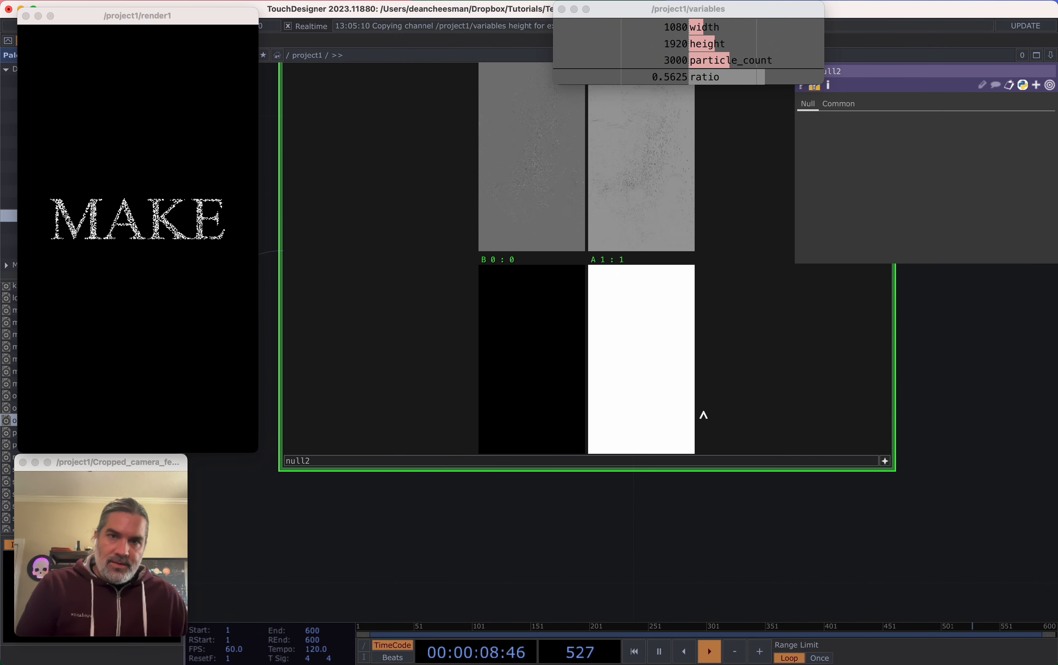
scroll(713, 519, "down", 3)
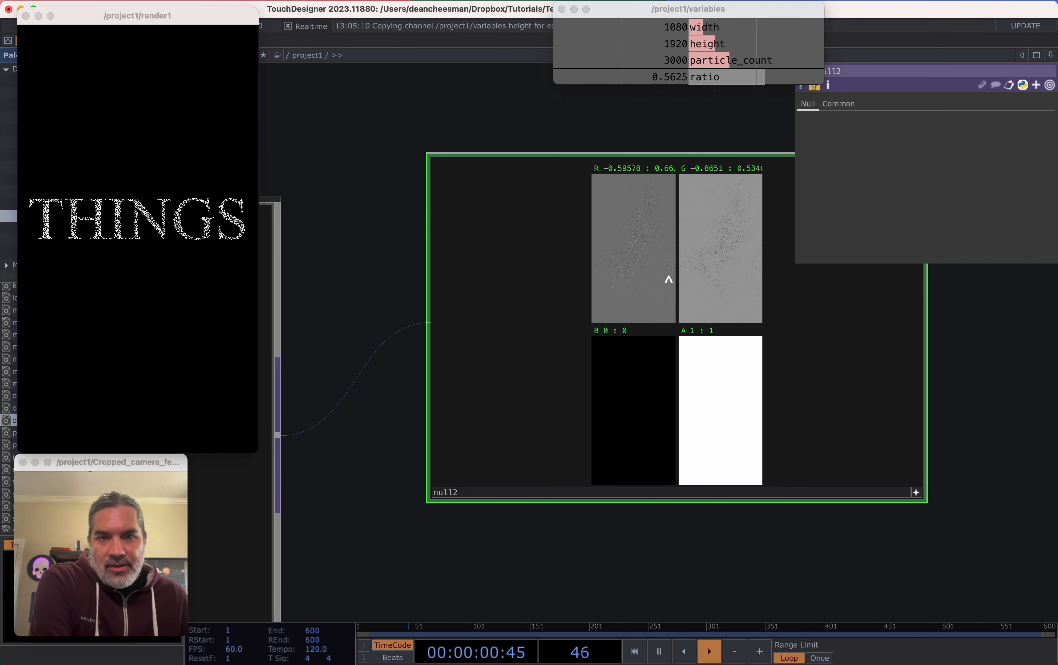
left_click_drag(355, 278, 406, 291)
scroll(423, 313, "down", 3)
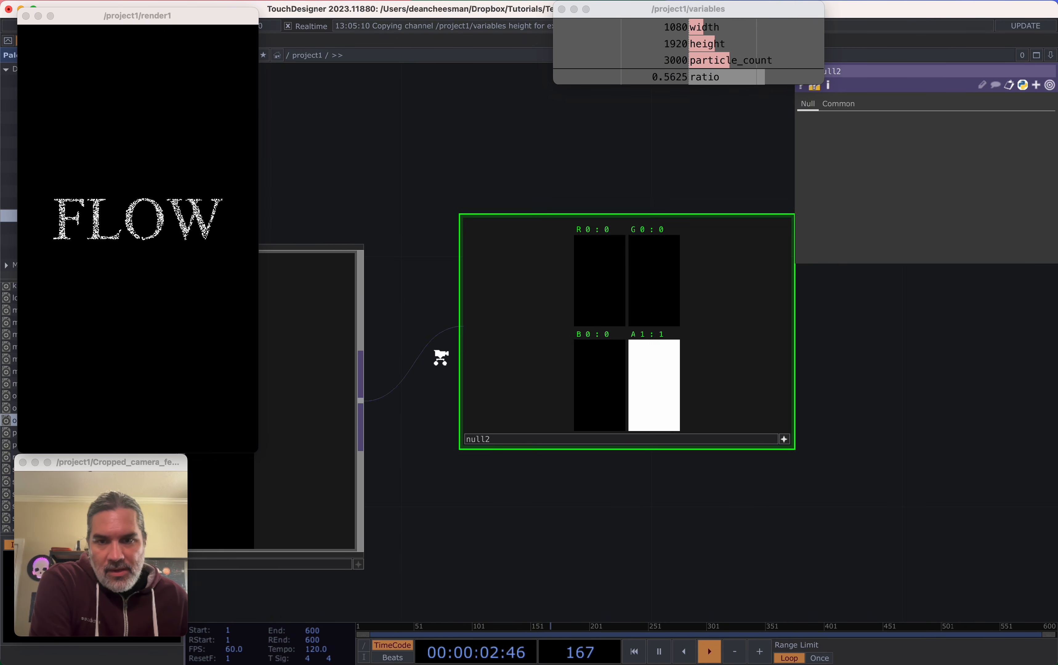
middle_click_drag(441, 358, 513, 479)
left_click_drag(518, 488, 642, 523)
left_click_drag(506, 535, 832, 452)
scroll(827, 452, "down", 3)
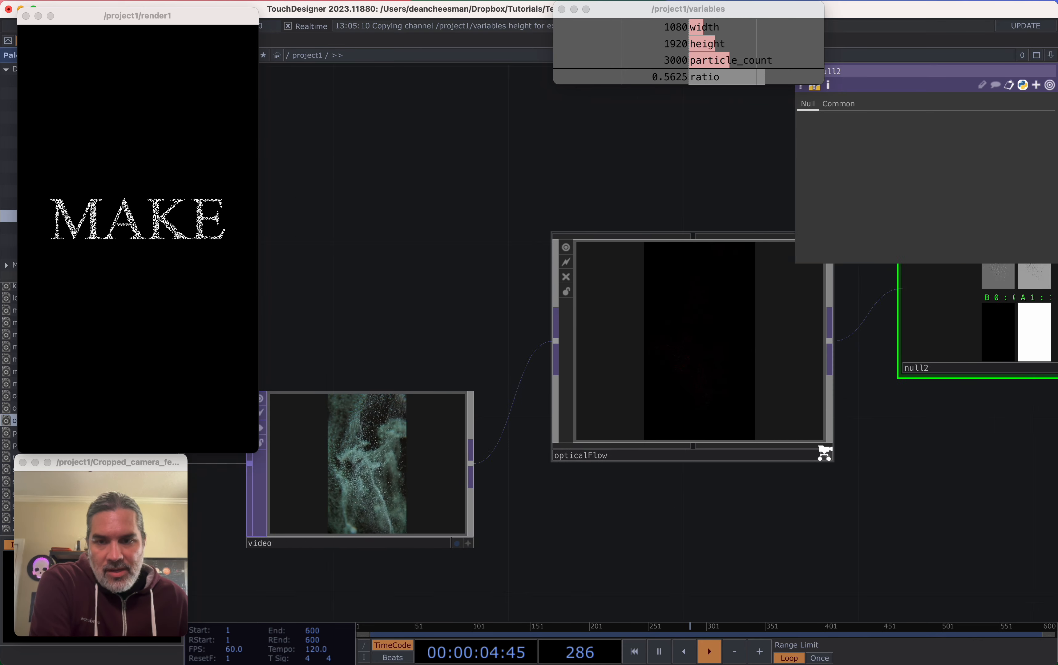
left_click_drag(963, 442, 771, 476)
scroll(811, 344, "up", 3)
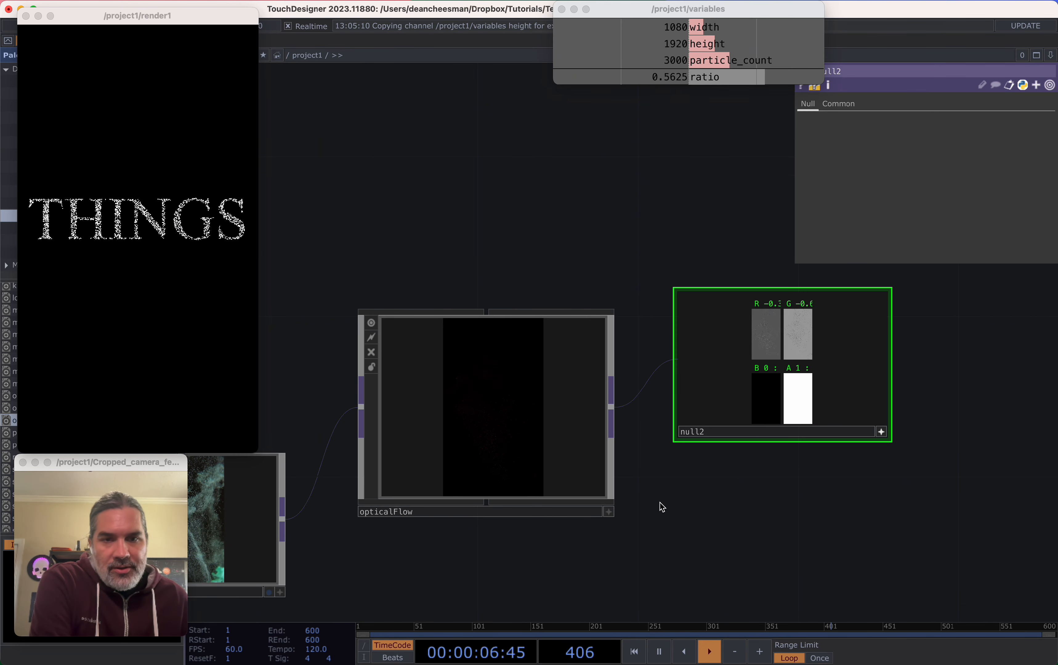
Turn on Interpolate Frames for the 15168376_hd_1080_1920_30fps clip
left_click_drag(352, 557, 475, 489)
left_click_drag(350, 502, 740, 426)
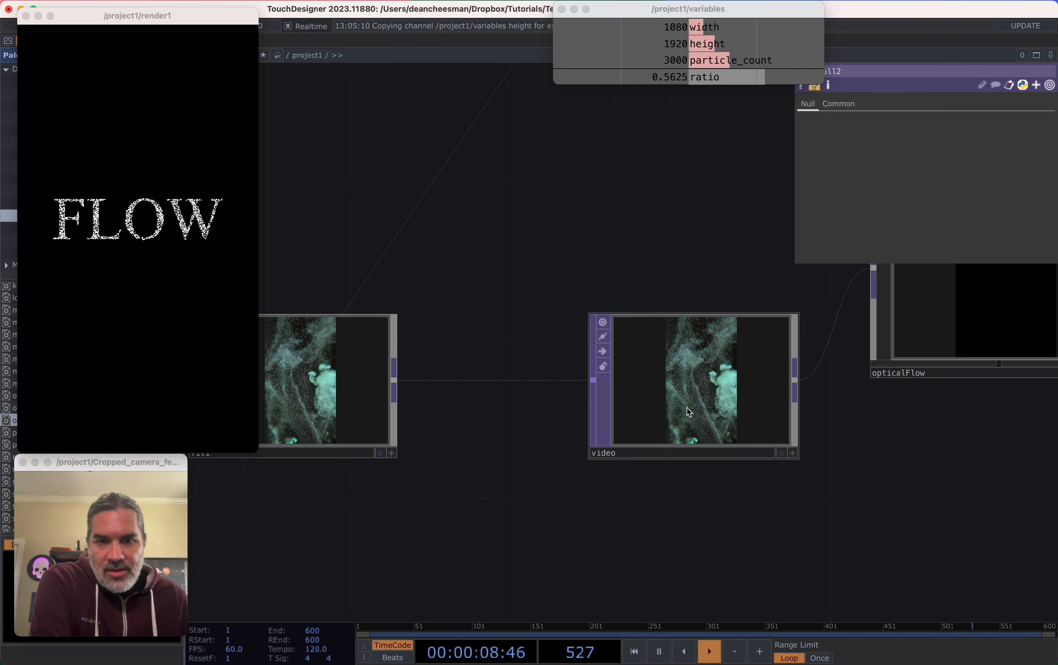
left_click_drag(535, 471, 754, 391)
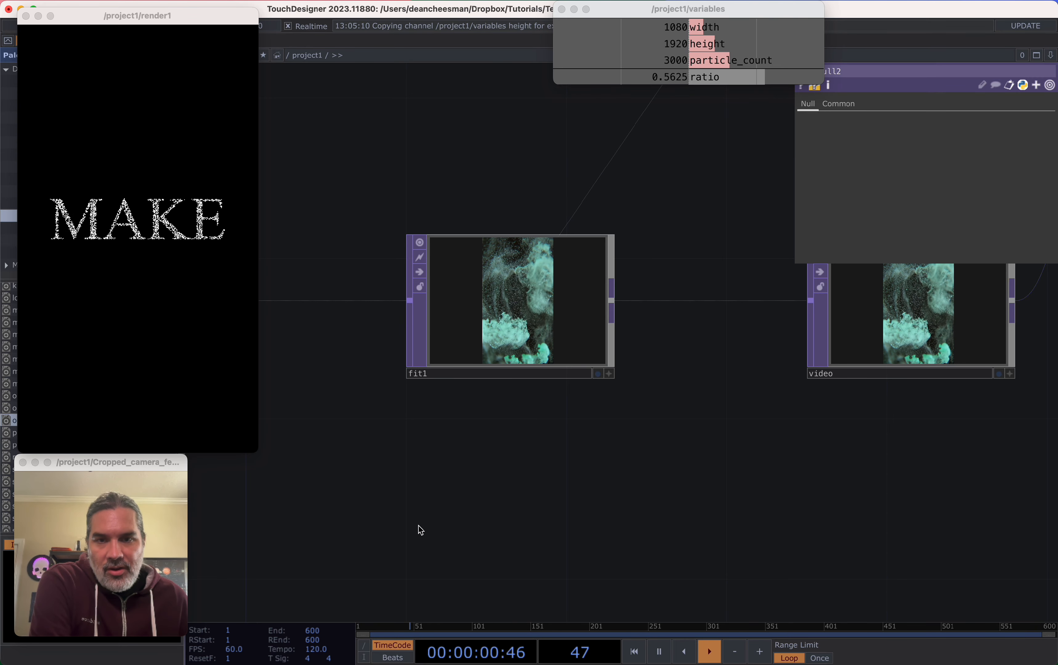
scroll(726, 467, "down", 3)
mouse_move(688, 476)
middle_mouse_down()
mouse_move(642, 479)
mouse_move(671, 477)
middle_mouse_up()
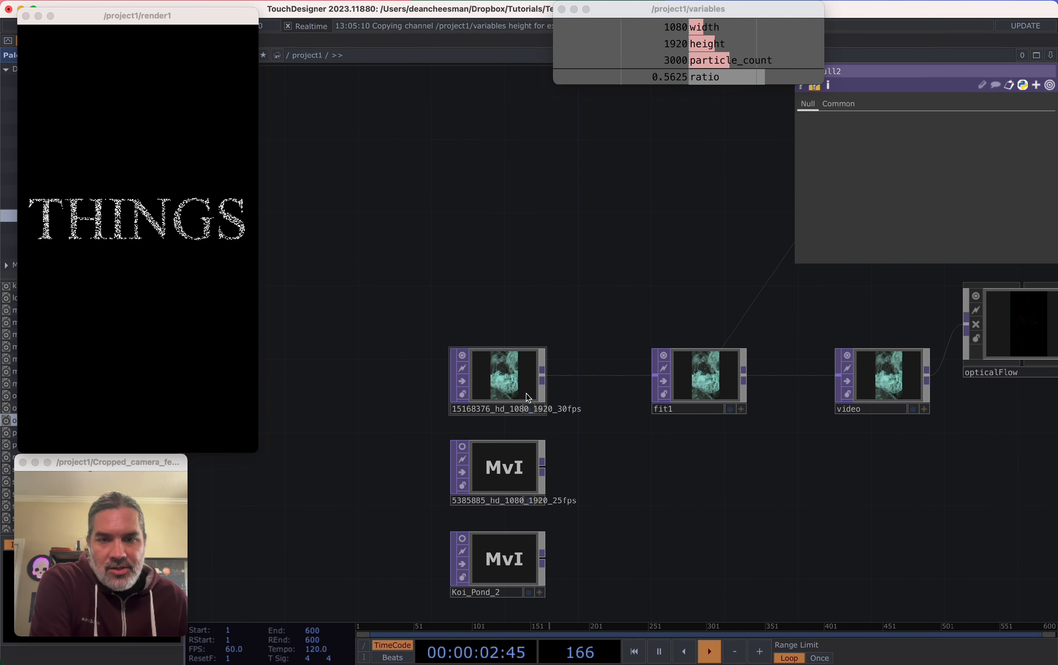
left_click(526, 395)
left_click(835, 105)
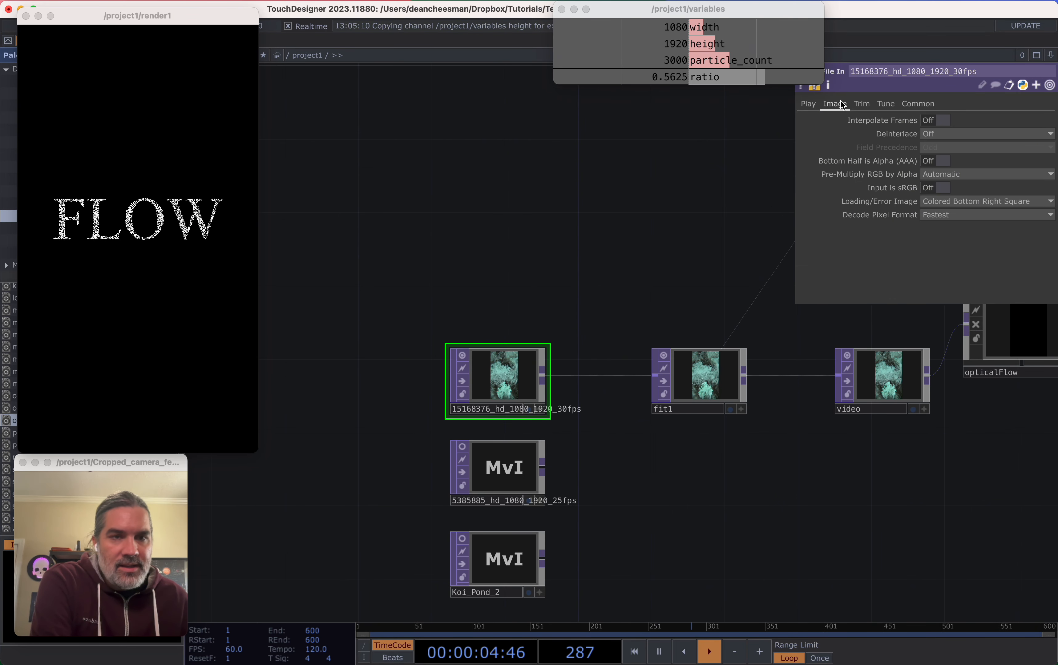
Inspect the Null's red and green motion channels with frame interpolation enabled on the clip
left_click_drag(938, 508, 489, 562)
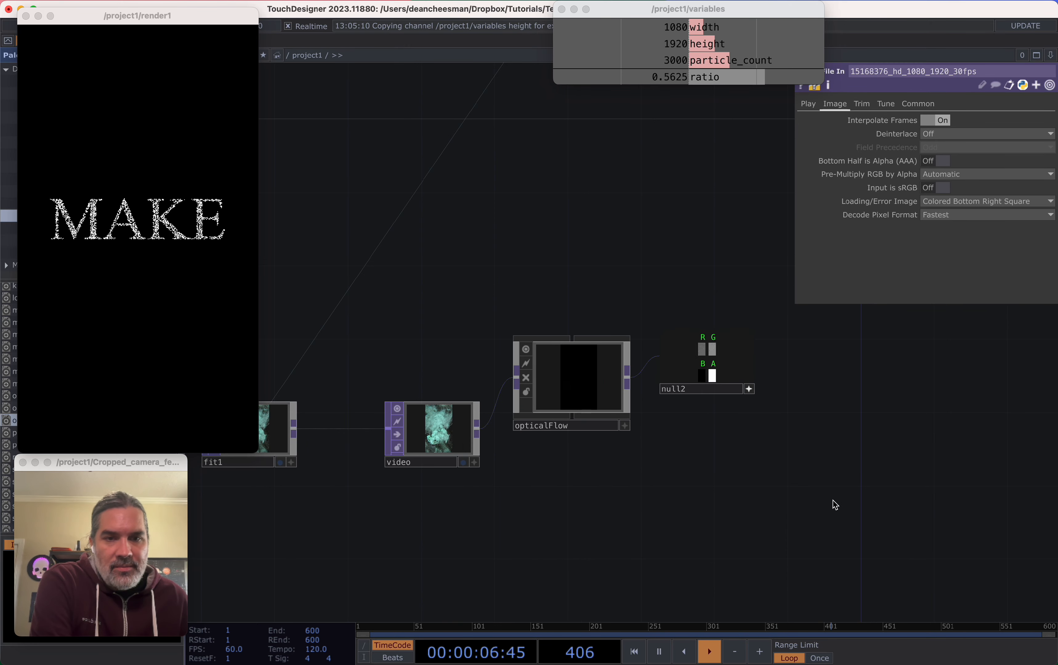
scroll(723, 353, "up", 15)
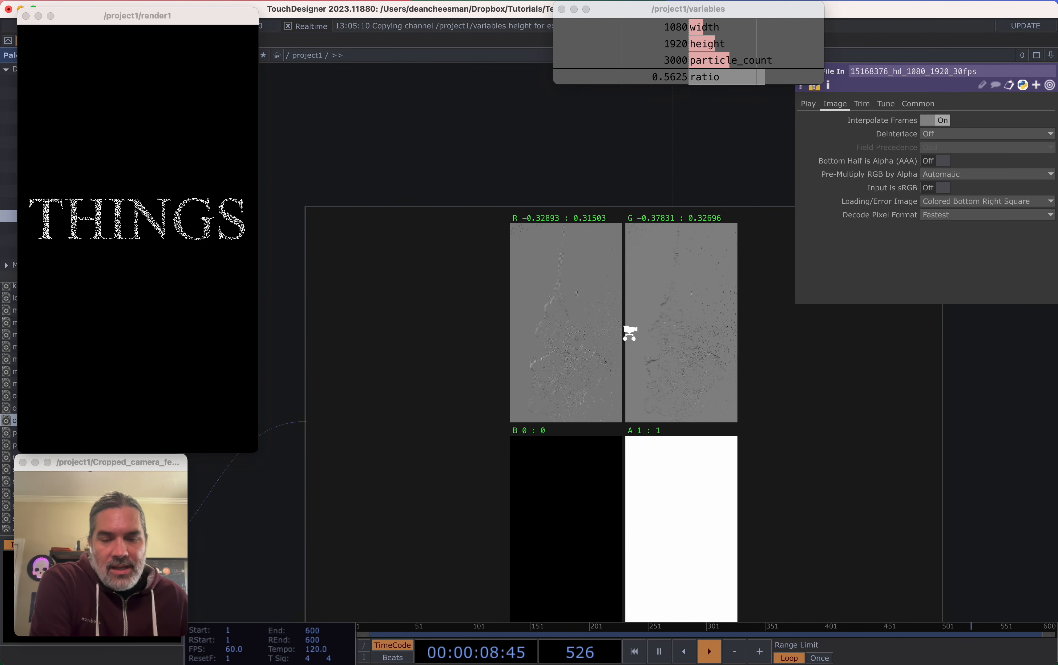
scroll(631, 333, "up", 3)
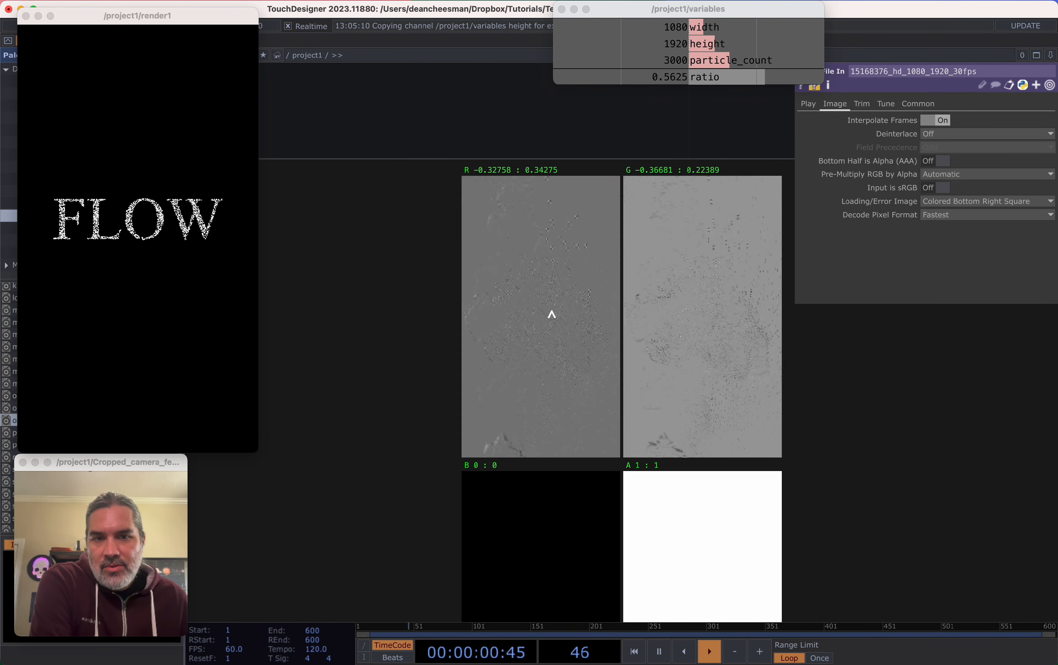
scroll(551, 309, "down", 5)
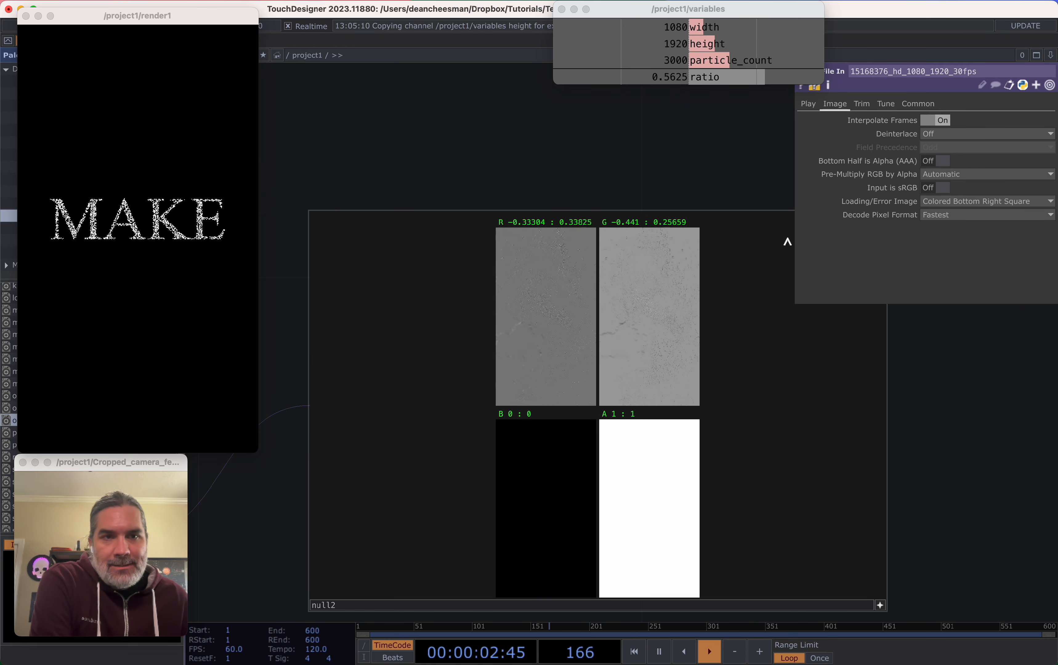
scroll(633, 317, "down", 3)
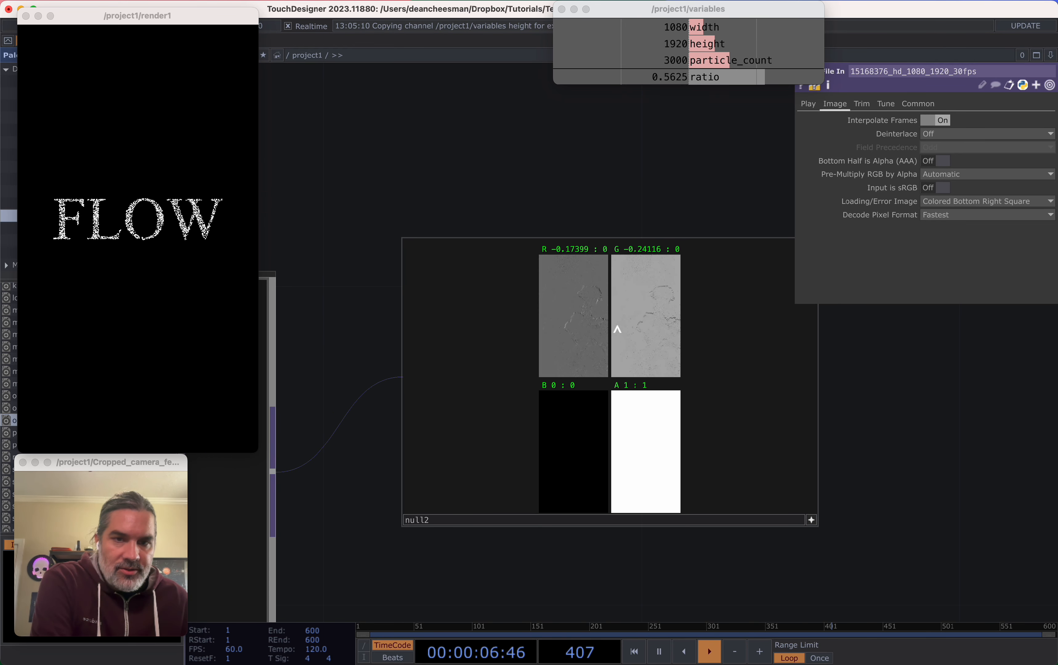
scroll(616, 329, "down", 5)
Trace the chain back to the source clip and compare its frame rate with the timeline FPS
left_click_drag(717, 521, 968, 488)
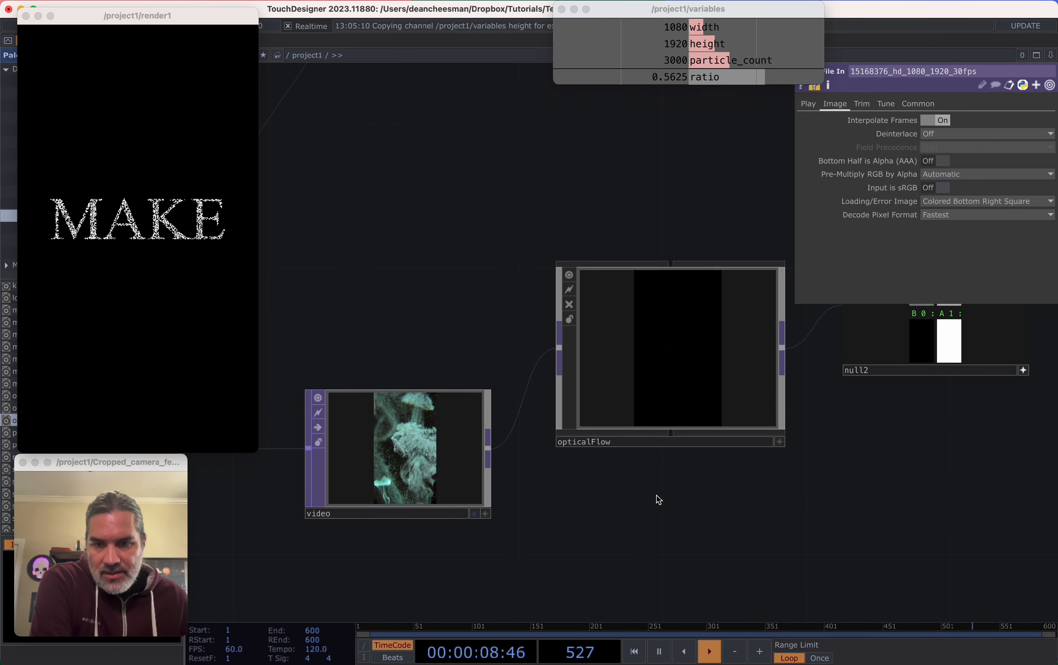
scroll(658, 501, "down", 3)
left_click_drag(682, 537, 945, 500)
left_click_drag(422, 537, 655, 513)
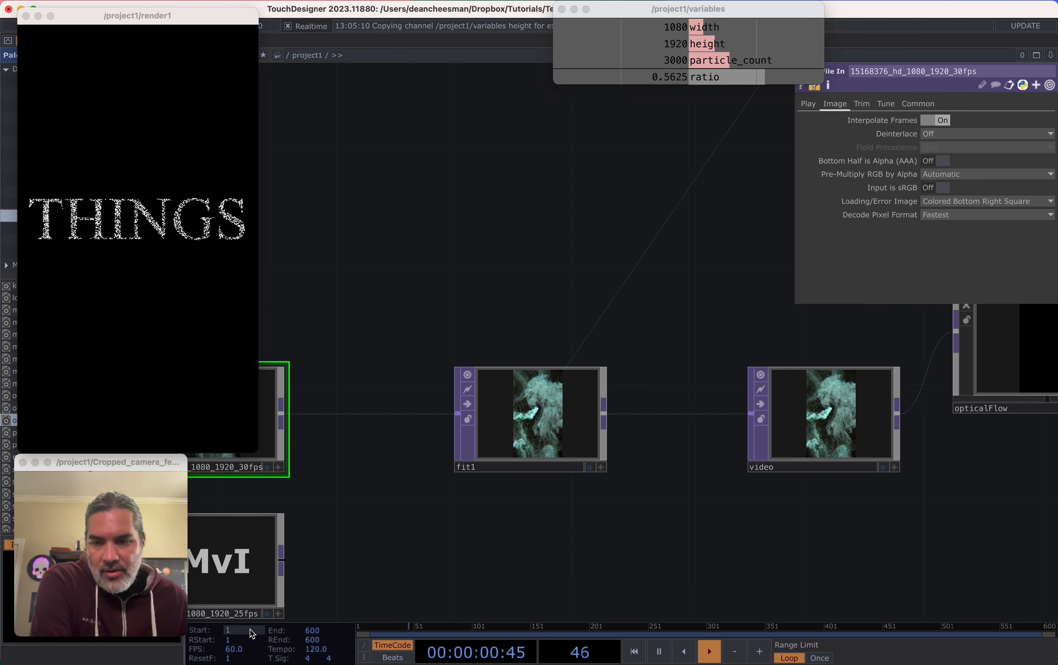
left_click_drag(456, 553, 570, 543)
left_click_drag(475, 508, 425, 487)
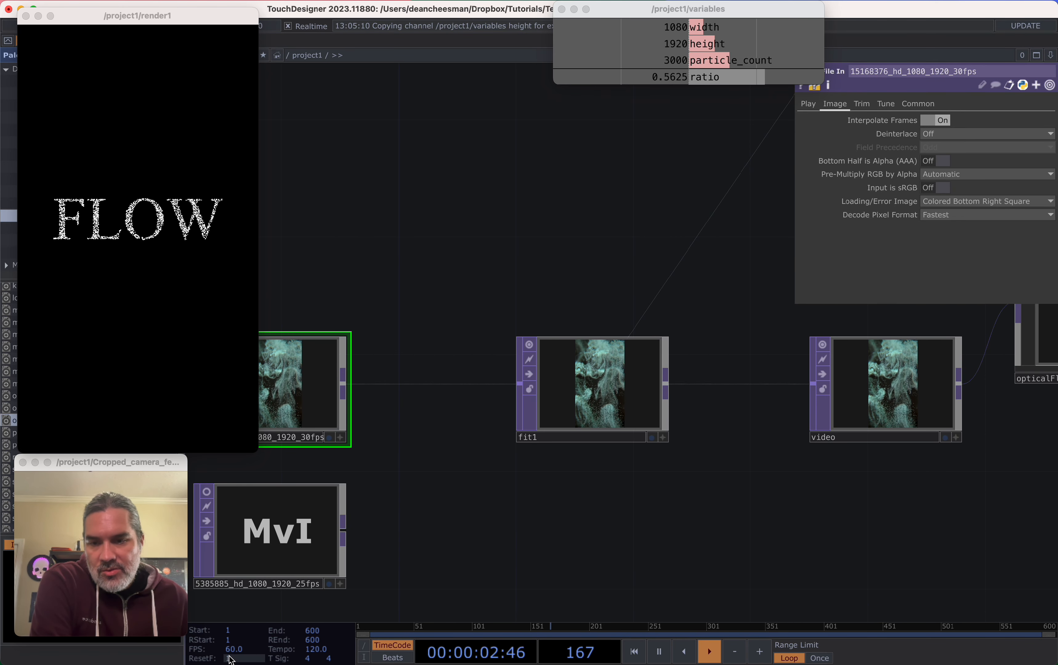
left_click_drag(687, 519, 421, 557)
left_click_drag(661, 519, 408, 554)
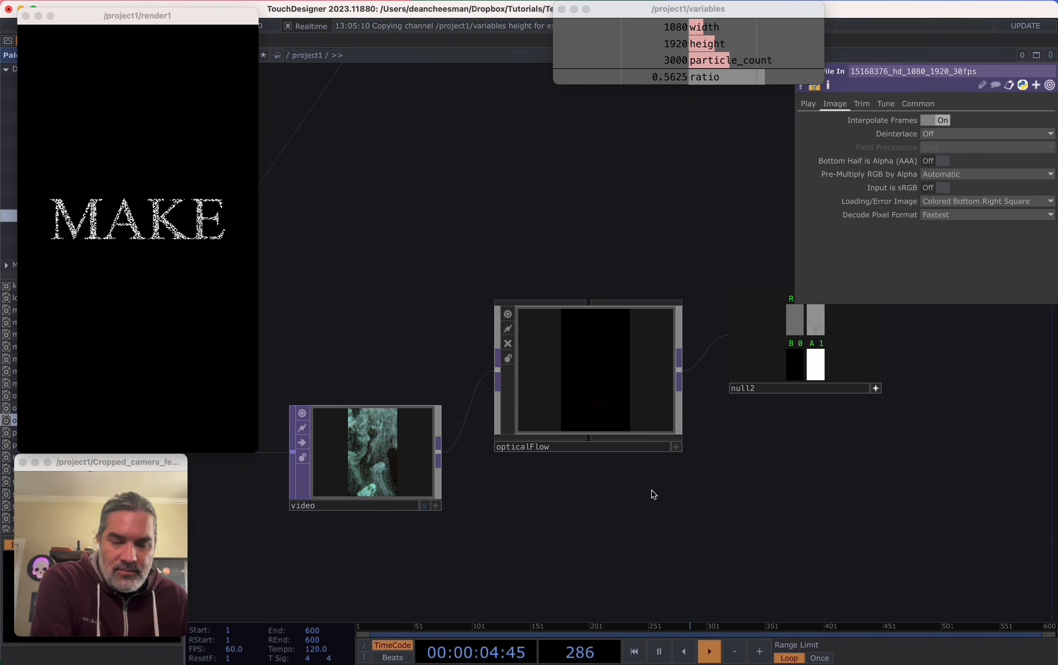
left_click_drag(623, 523, 384, 565)
left_click_drag(517, 536, 691, 472)
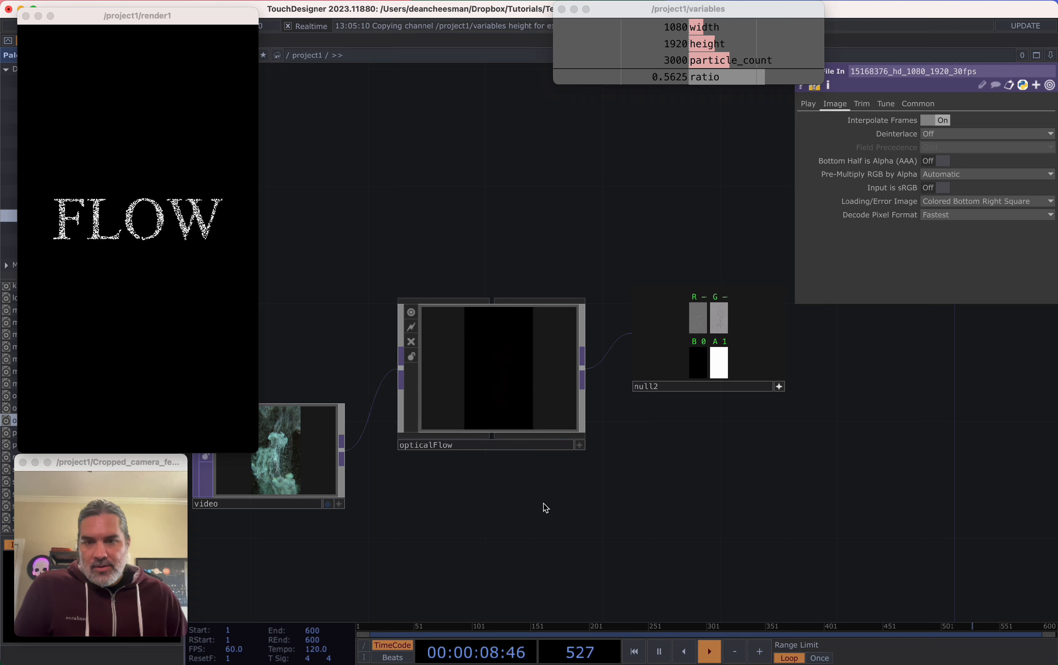
Move opticalFlow slightly up and shift the Null well away from it to leave room between them
left_click_drag(509, 396, 509, 336)
left_click_drag(755, 396, 894, 386)
left_click(635, 416)
scroll(660, 497, "down", 2)
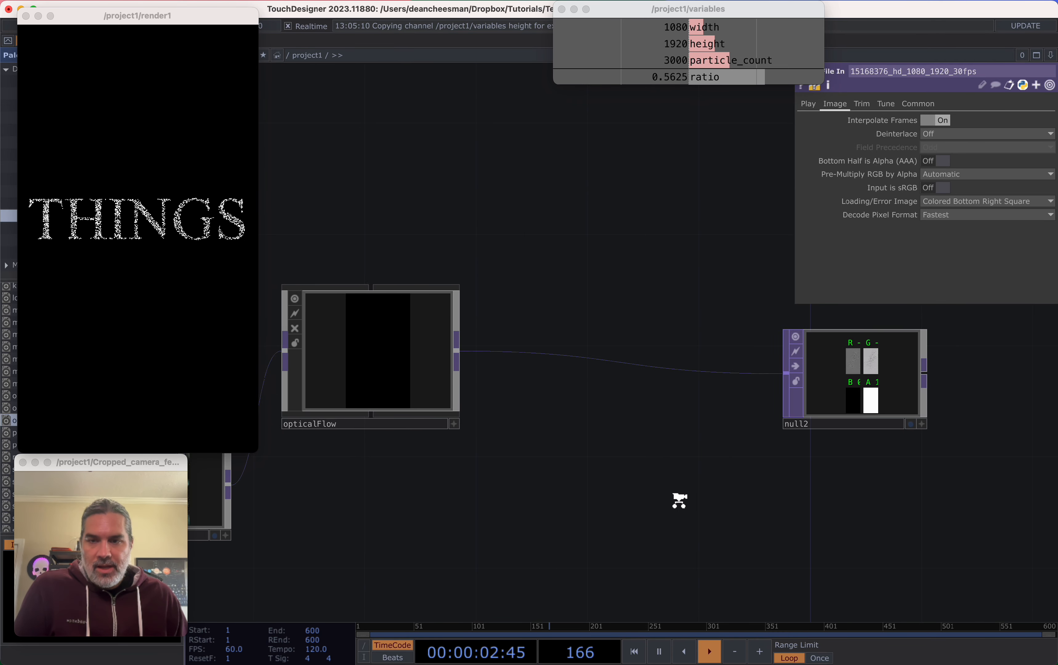
left_click_drag(615, 463, 862, 440)
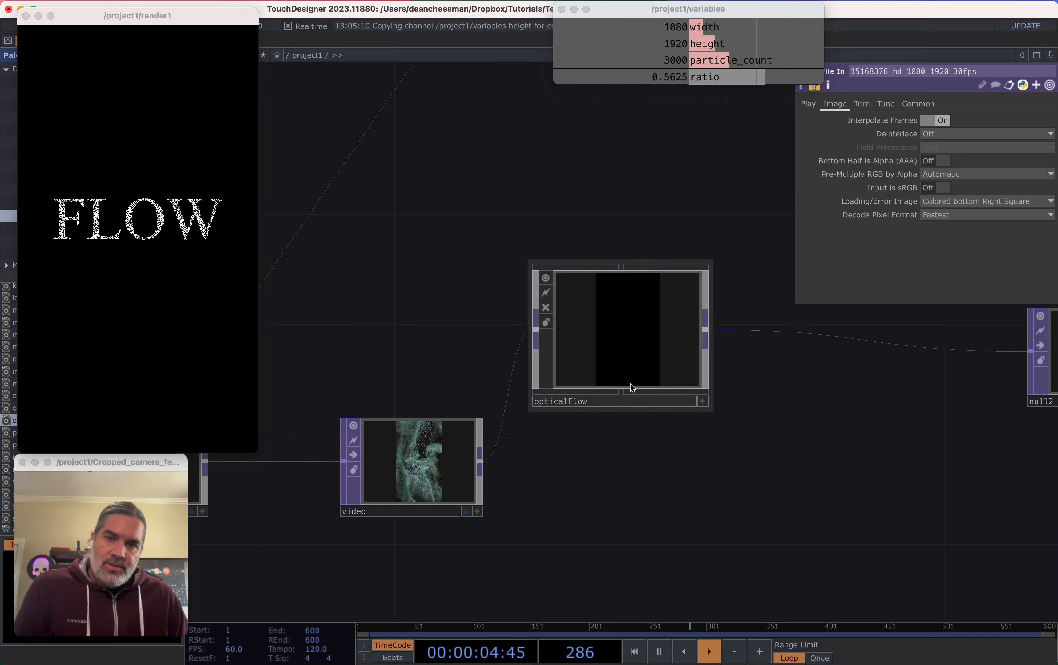
left_click_drag(756, 402, 632, 493)
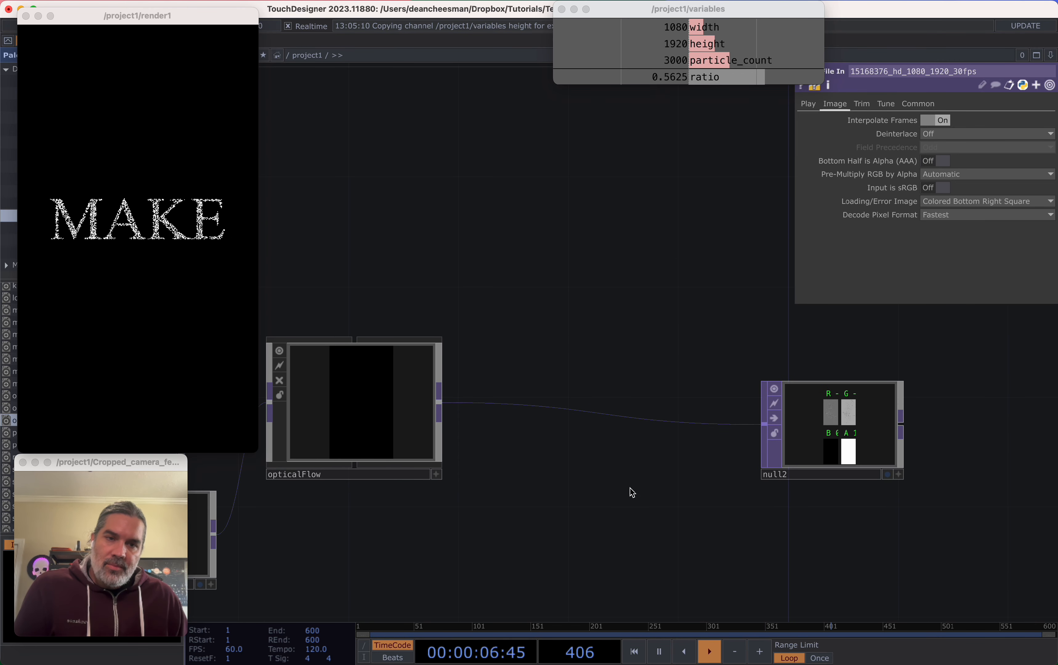
left_click_drag(866, 437, 1003, 438)
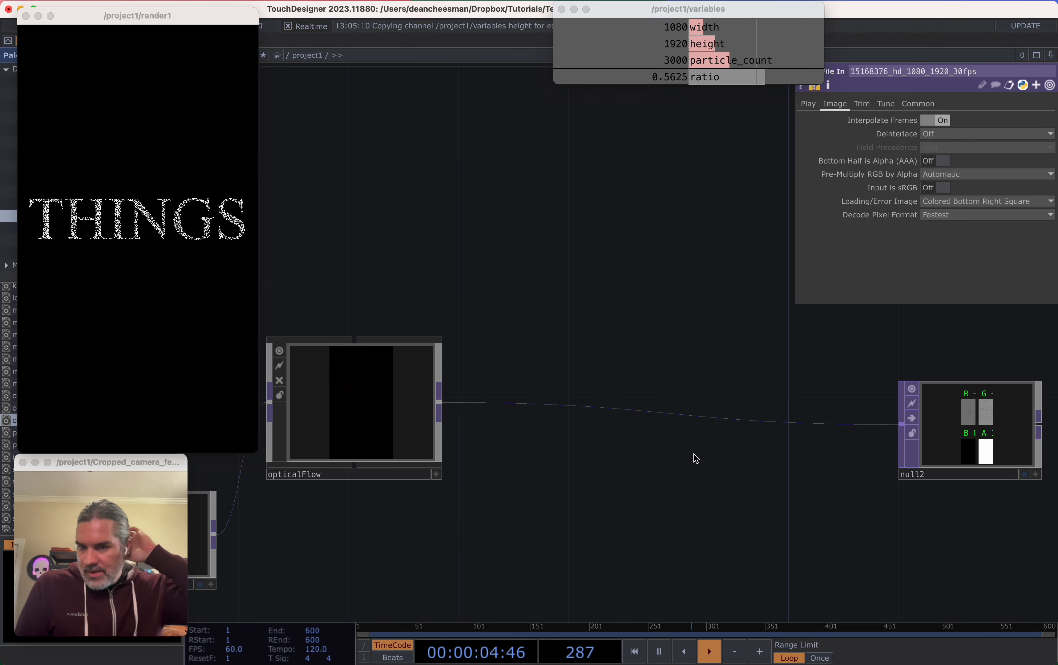
Examine the opticalFlow output closely, followed by the individual colour channels of the Null
left_click_drag(465, 499, 565, 476)
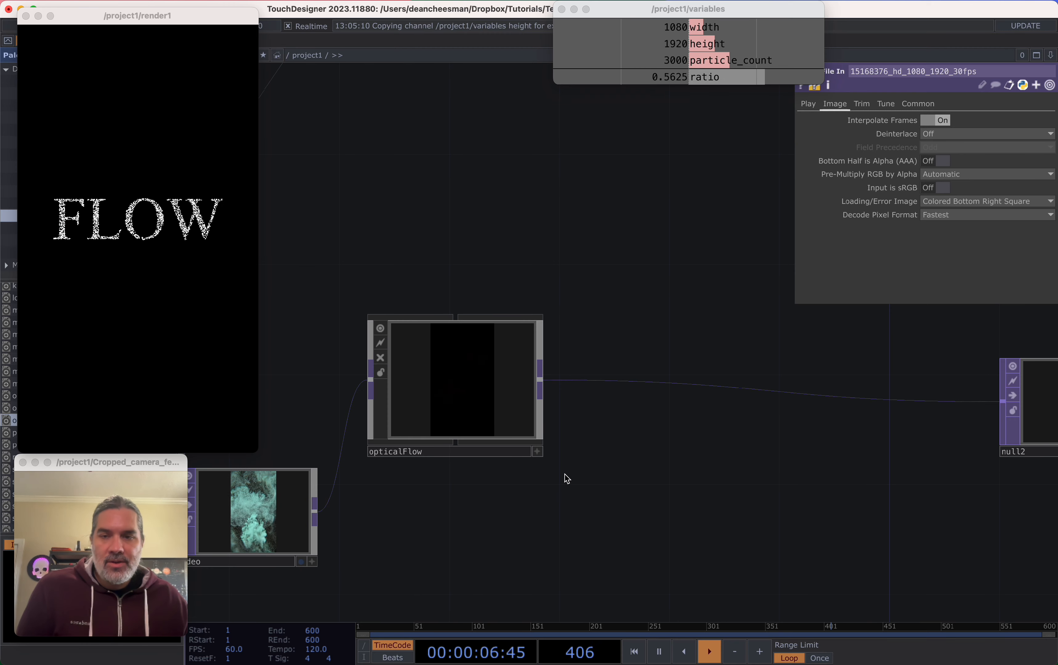
scroll(565, 476, "down", 1)
scroll(456, 406, "up", 10)
scroll(500, 398, "up", 1)
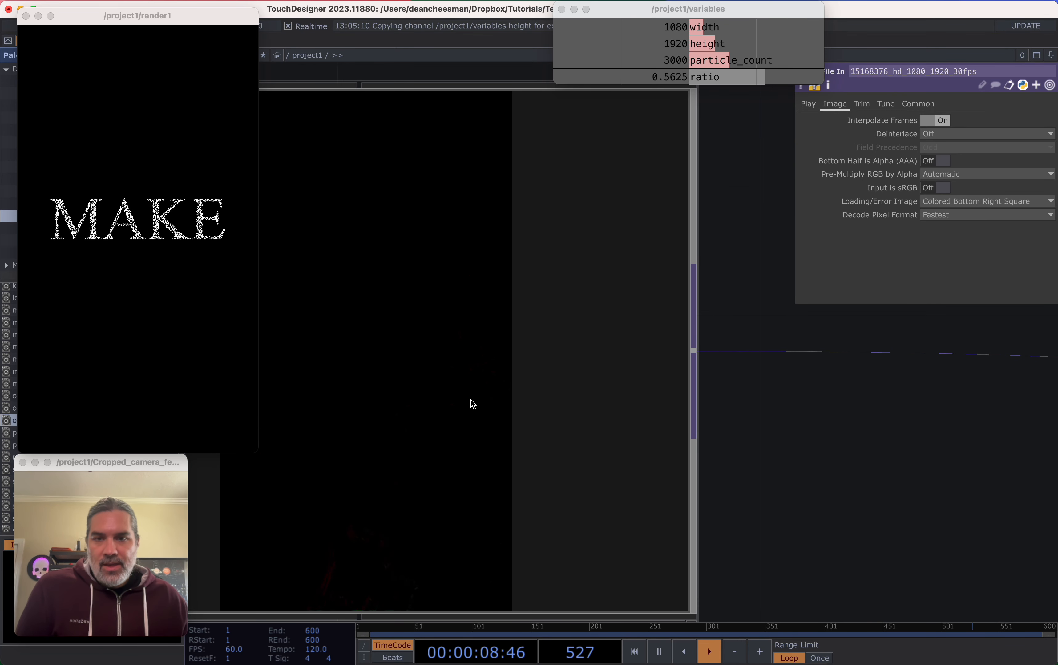
scroll(472, 401, "down", 9)
scroll(774, 435, "down", 3)
left_click_drag(989, 440, 555, 389)
scroll(620, 366, "up", 10)
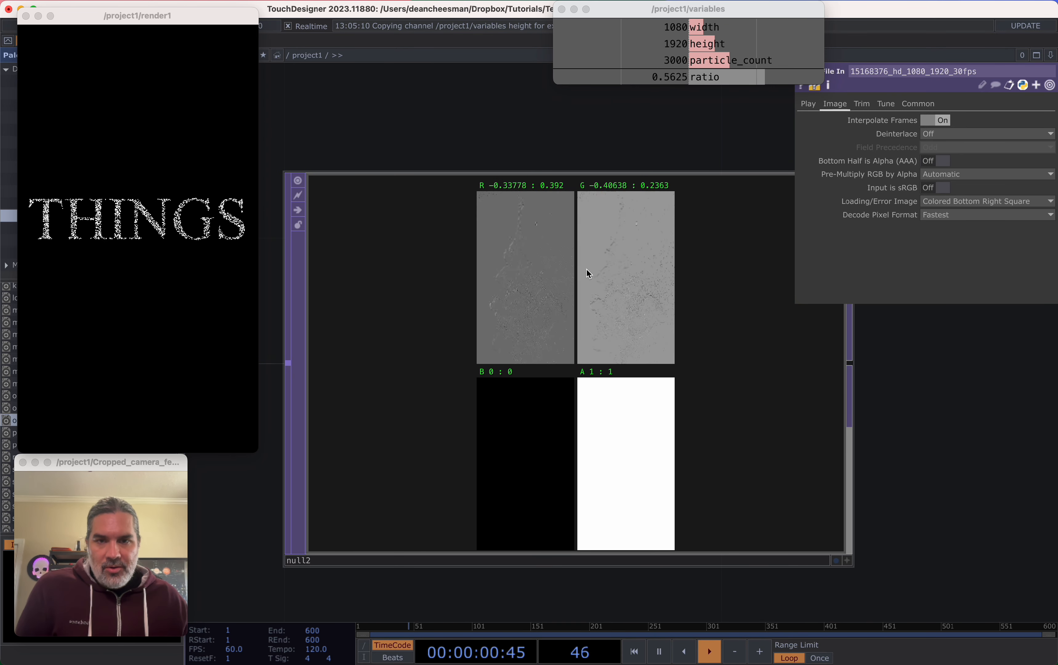
Delete the null2 node that follows opticalFlow
scroll(746, 333, "down", 5)
left_click_drag(493, 438, 674, 449)
scroll(590, 389, "right", 3)
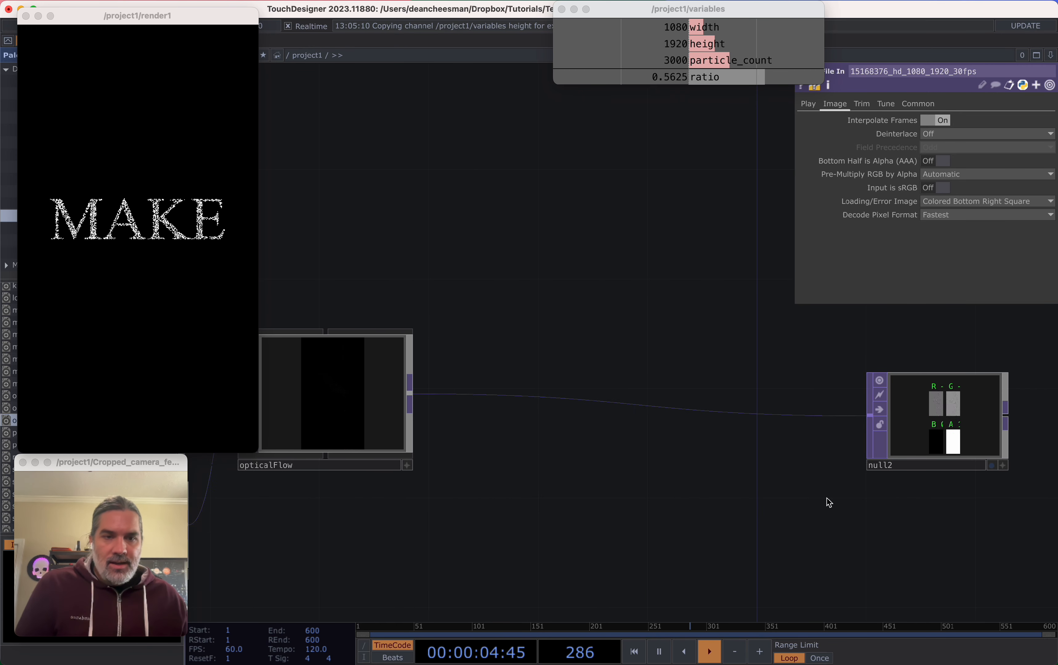
left_click(907, 443)
key("Delete")
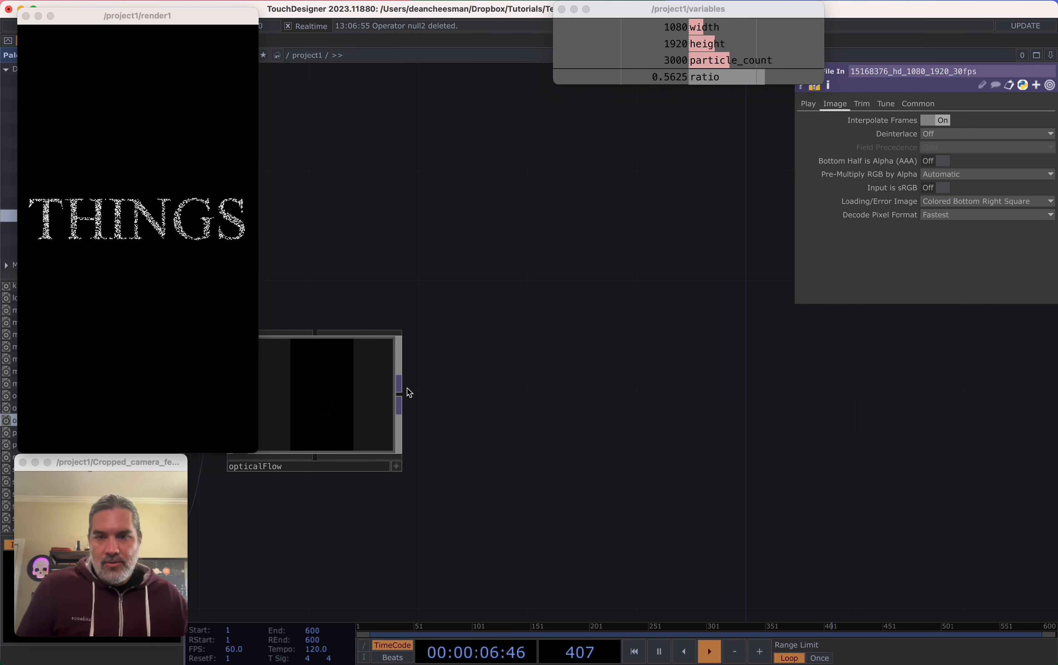
Add a Feedback TOP wired from opticalFlow's output and place it slightly above the component
left_click_drag(404, 399, 460, 261)
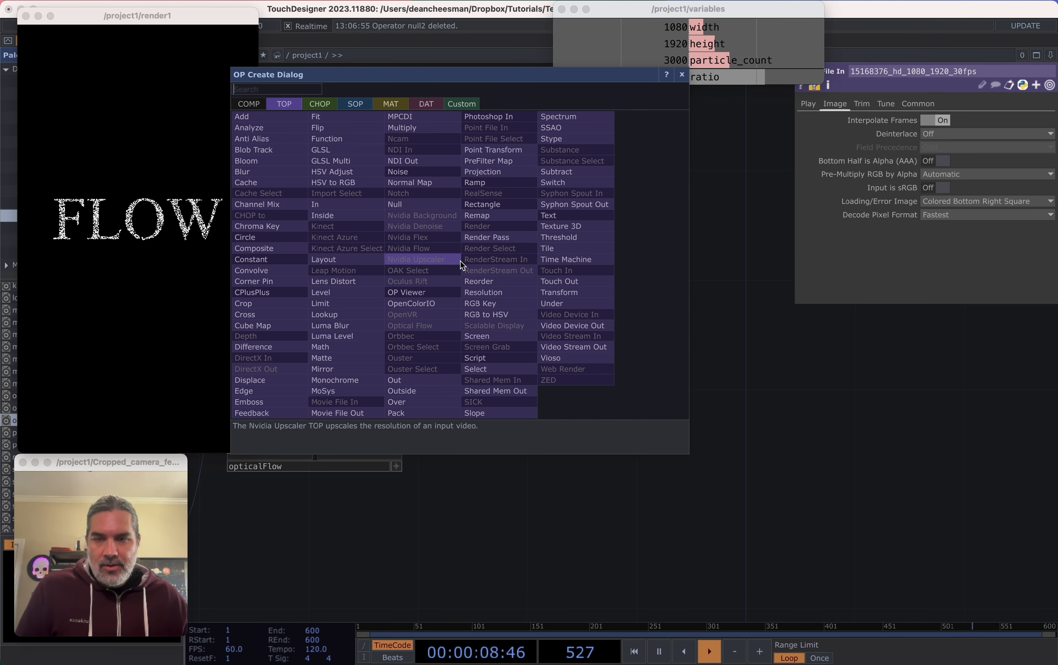
left_click(268, 410)
left_click(501, 267)
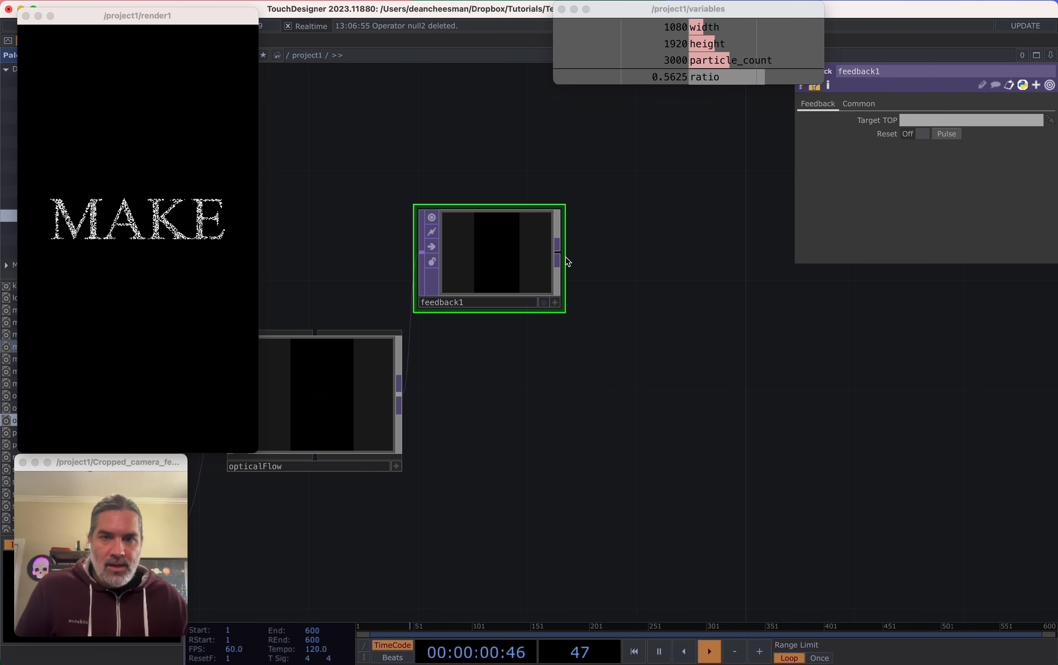
Add a Displace TOP after feedback1, feed feedback1 into both of its inputs and space it further along
left_click(654, 253)
type("d")
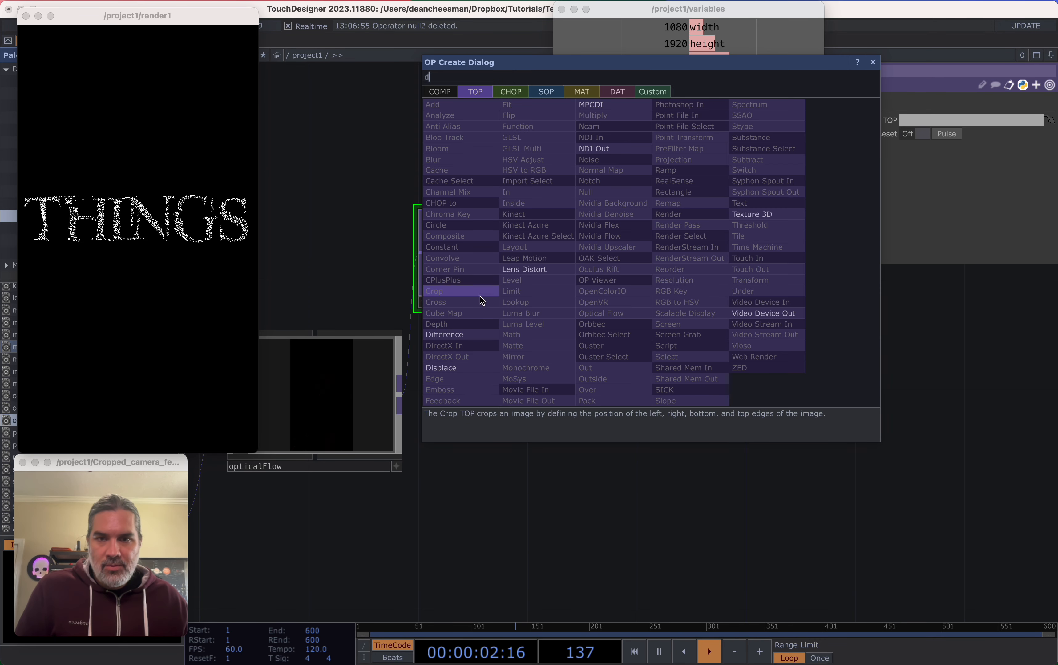
left_click(455, 368)
left_click(667, 260)
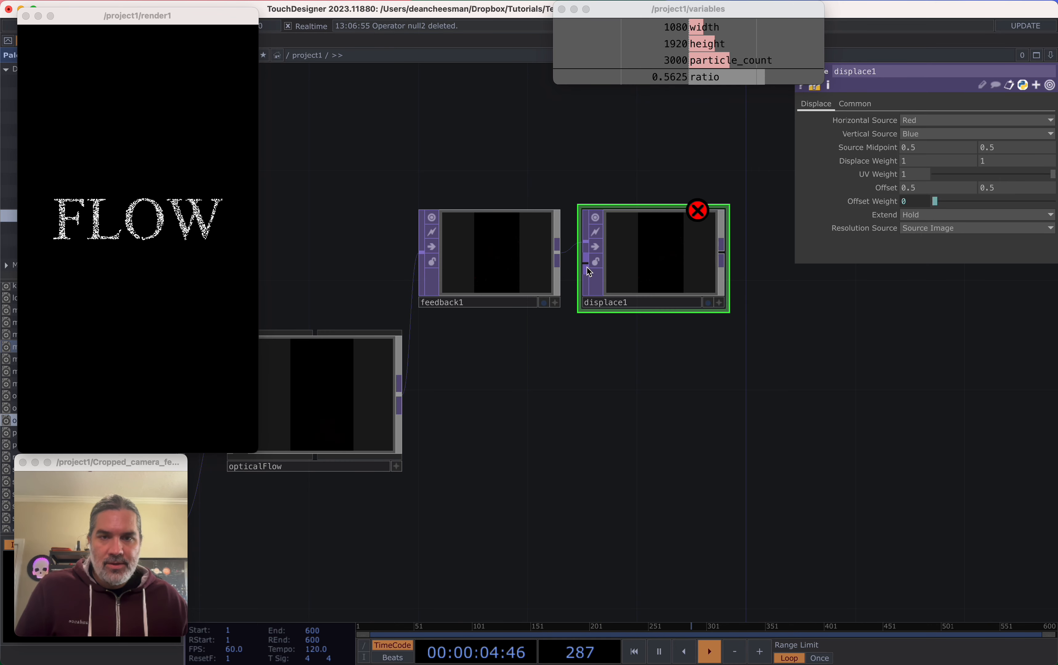
left_click_drag(635, 267, 689, 266)
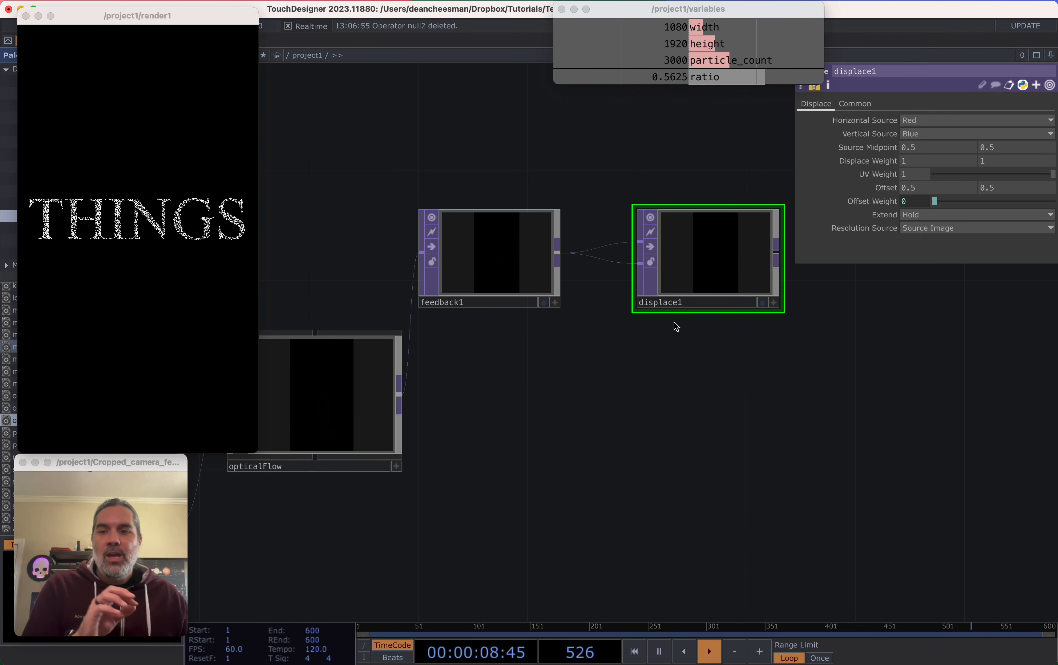
Select feedback1 and displace1 together and move them further away from opticalFlow
left_click_drag(722, 374, 615, 370)
right_click_drag(662, 364, 439, 266)
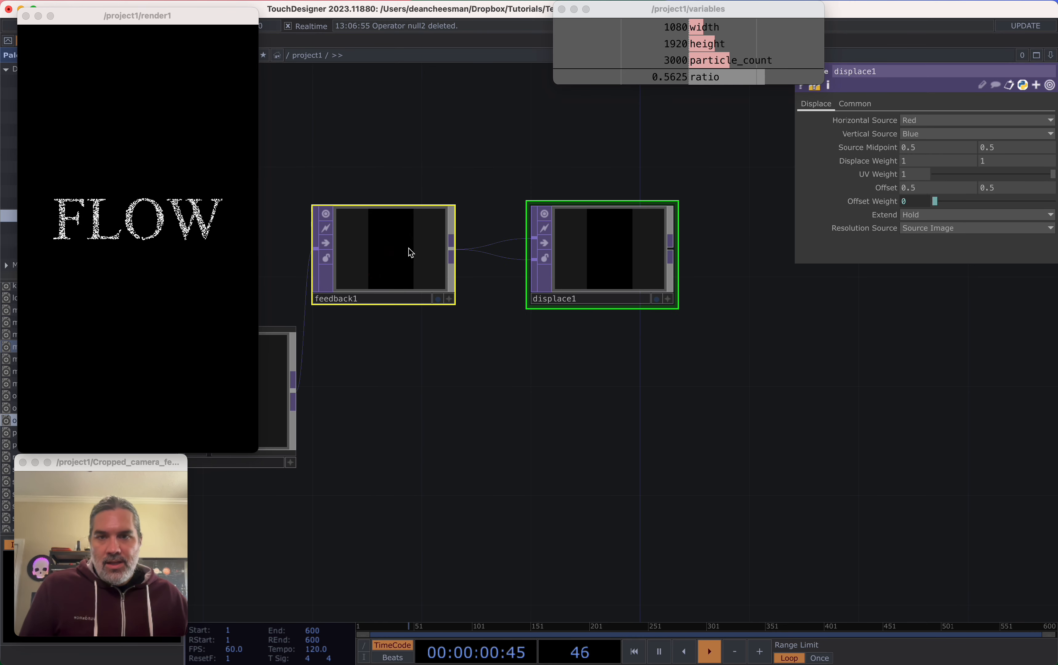
left_click_drag(409, 250, 463, 249)
left_click_drag(622, 367, 609, 369)
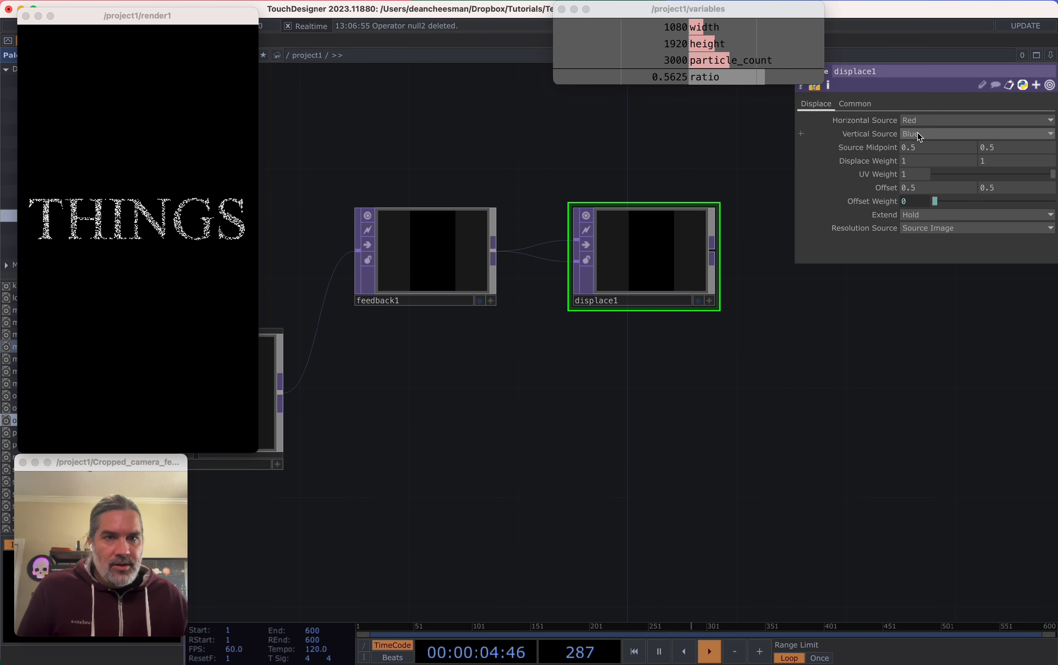
Set displace1's Vertical Source to Green and both Source Midpoint values to 0
left_click(918, 158)
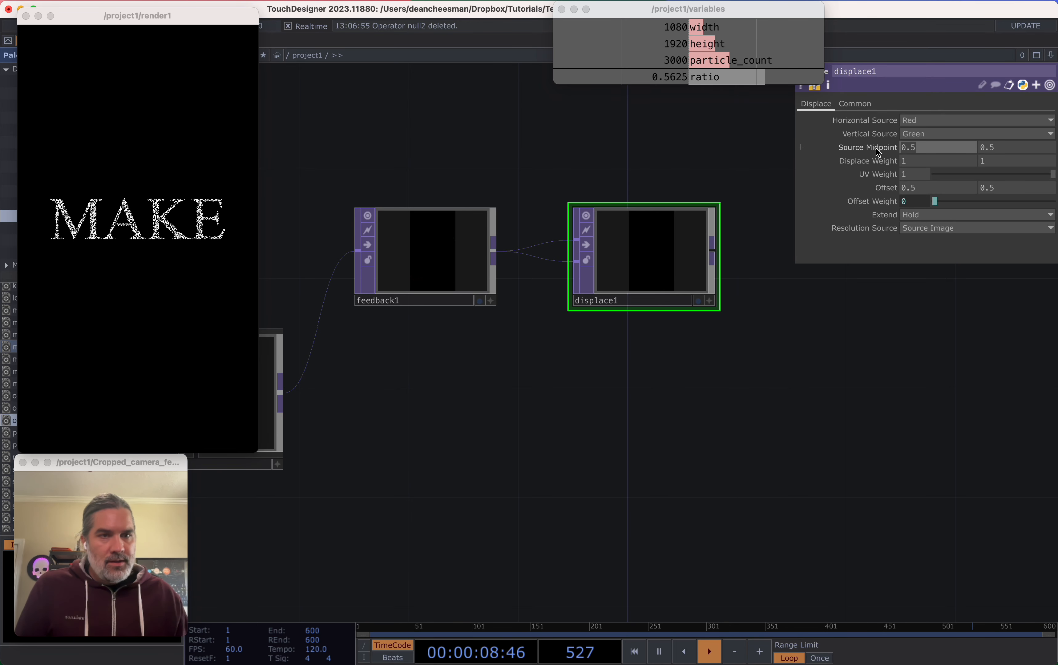
type("0")
key("Tab")
type("0")
key("Tab")
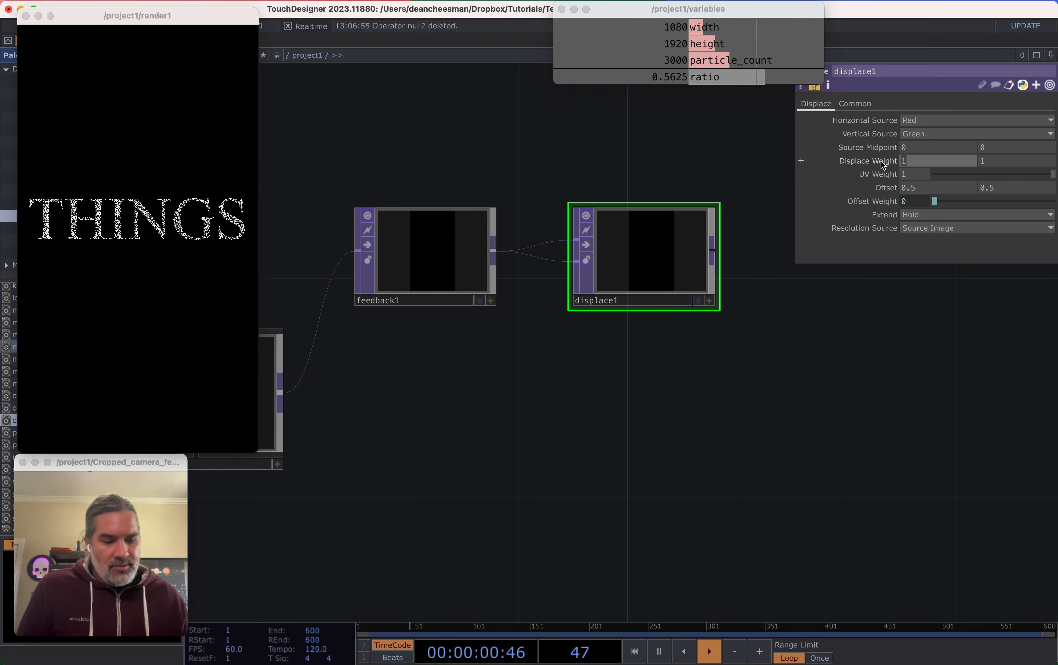
Set both Displace Weight values of displace1 to 0.001
type("0.001")
key("Tab")
type("0.001")
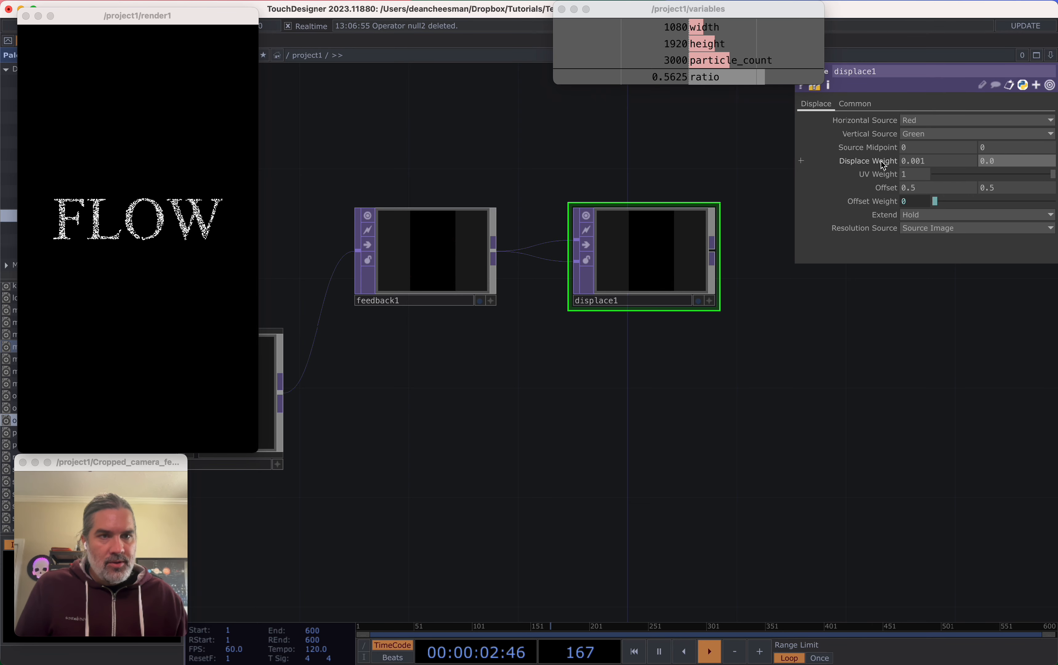
key("Tab")
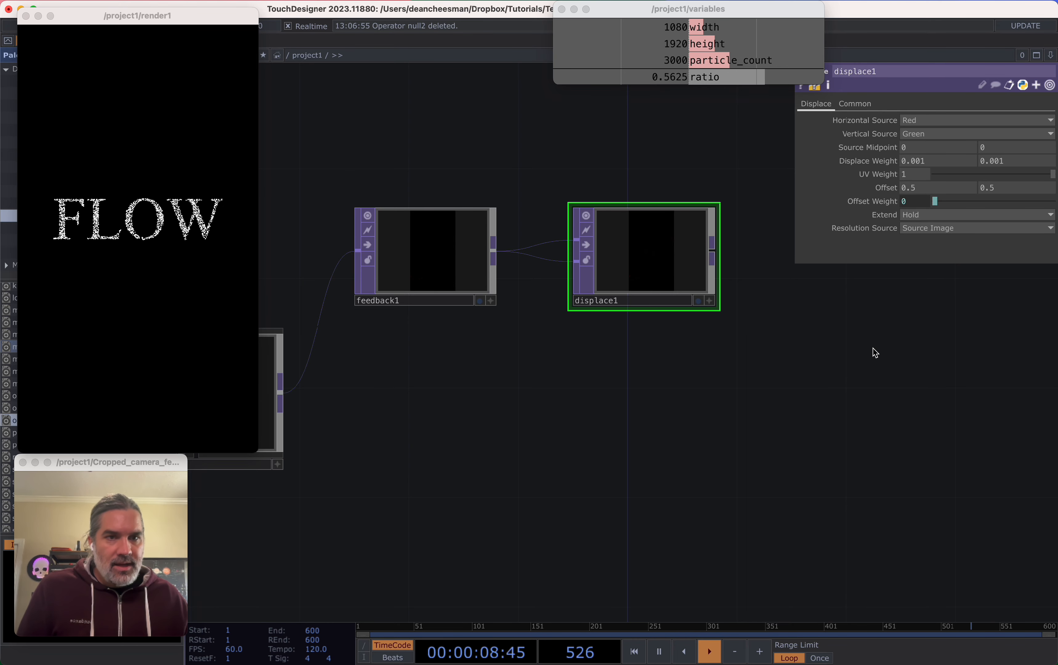
Add a Blur TOP wired from displace1's output and place it directly after that node
left_click_drag(859, 347, 619, 305)
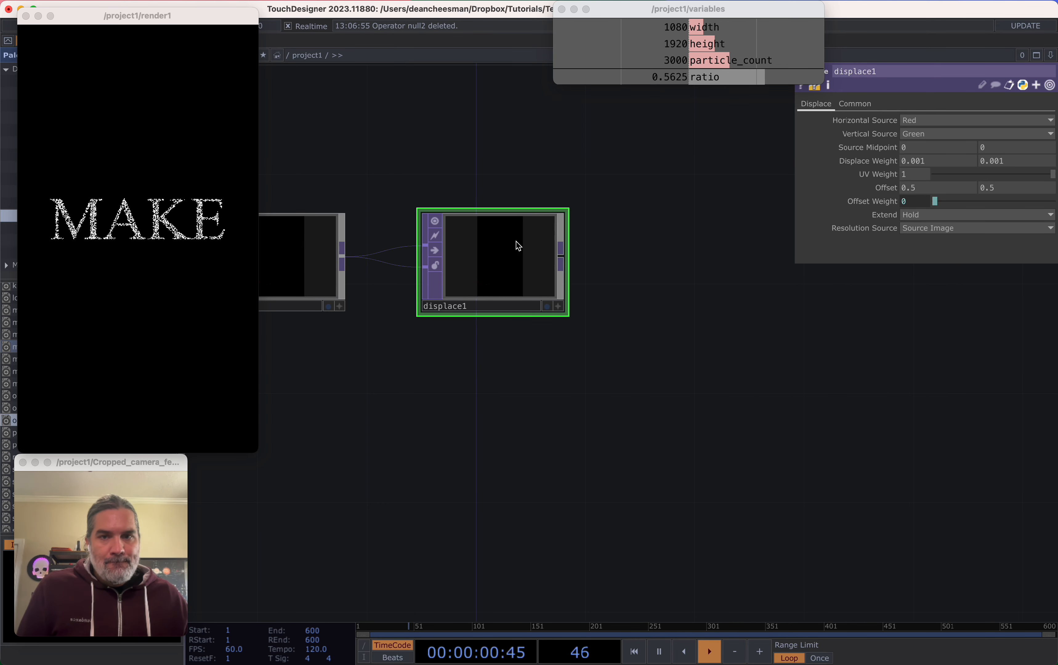
left_click(561, 264)
left_click(637, 258)
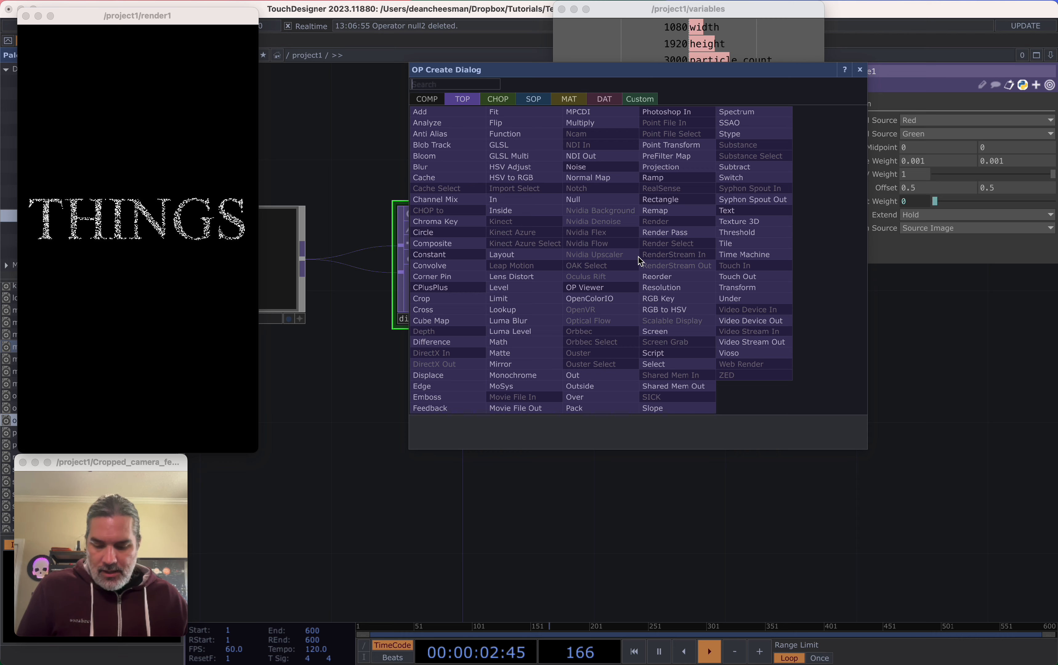
type("b")
left_click(433, 166)
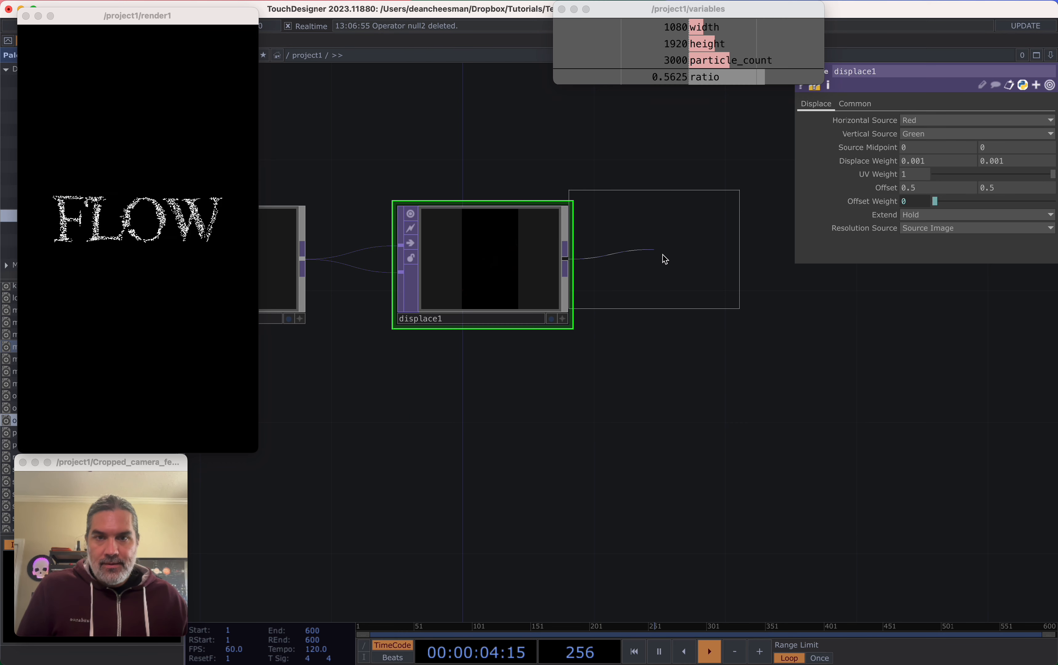
left_click(680, 261)
Add a Math TOP wired from blur1's output and place it directly after the blur
left_click_drag(680, 409, 565, 426)
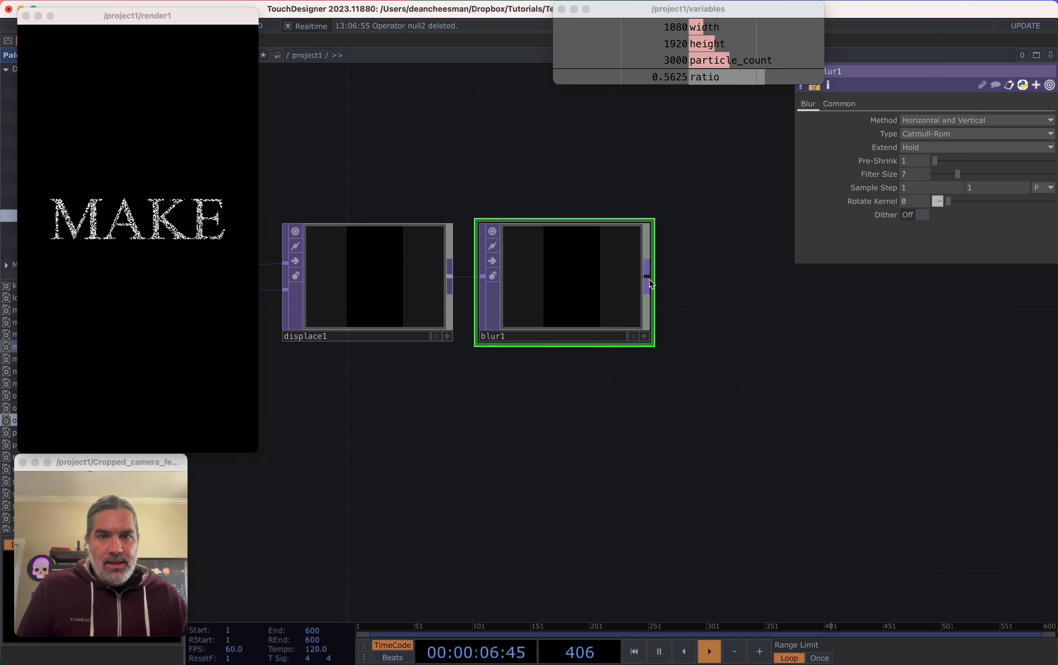
left_click(718, 291)
type("mat")
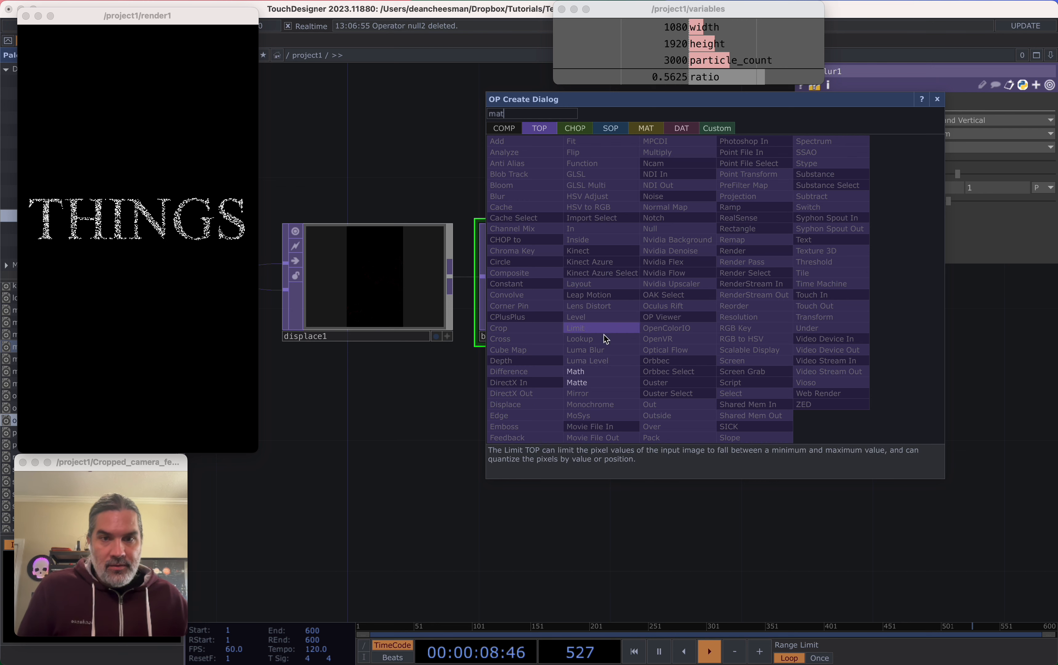
left_click(592, 374)
left_click(775, 285)
Set the Multiply value of math2 to 0.992
left_click_drag(985, 385, 846, 390)
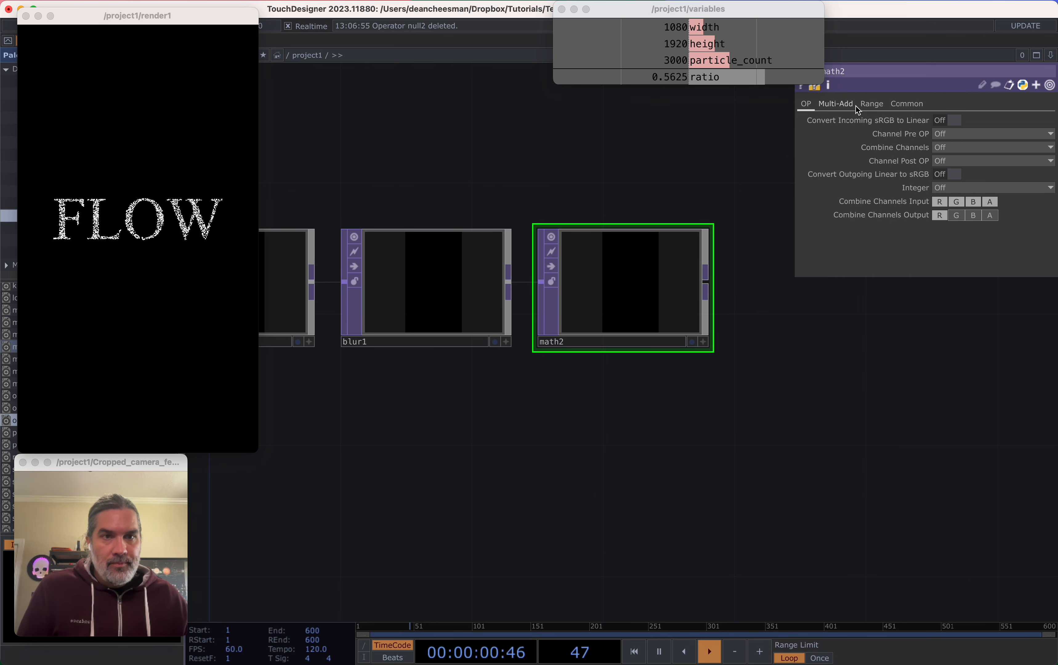
left_click(872, 103)
left_click(838, 105)
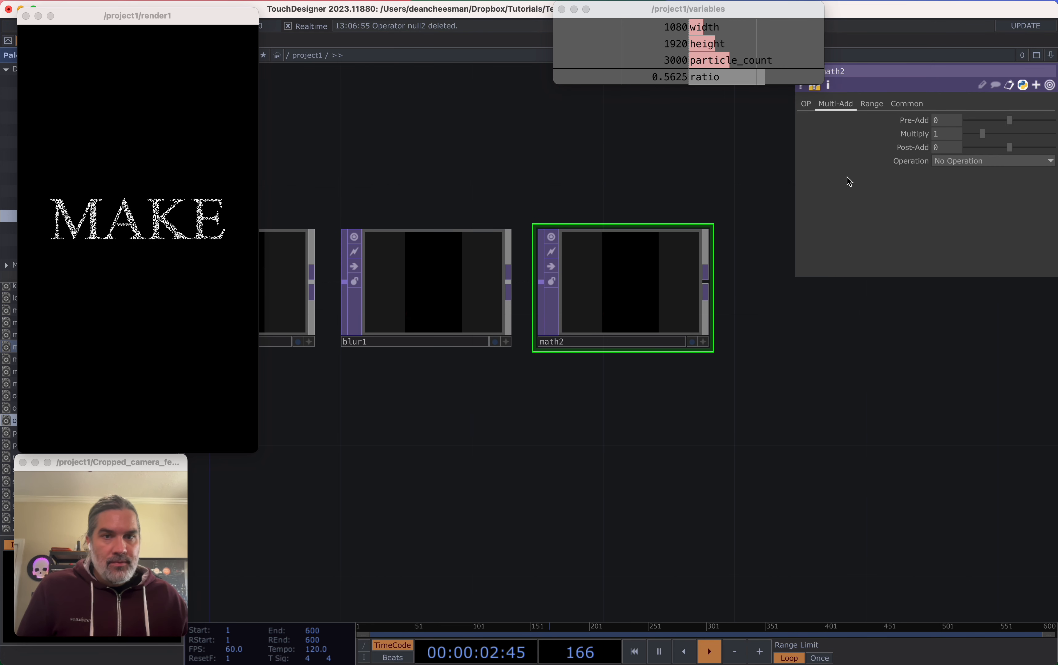
left_click(947, 133)
type("0.992")
key("Return")
Create an Add TOP beyond math2 that combines the outputs of math2 and opticalFlow
scroll(803, 490, "down", 5)
key("Tab")
type("ad")
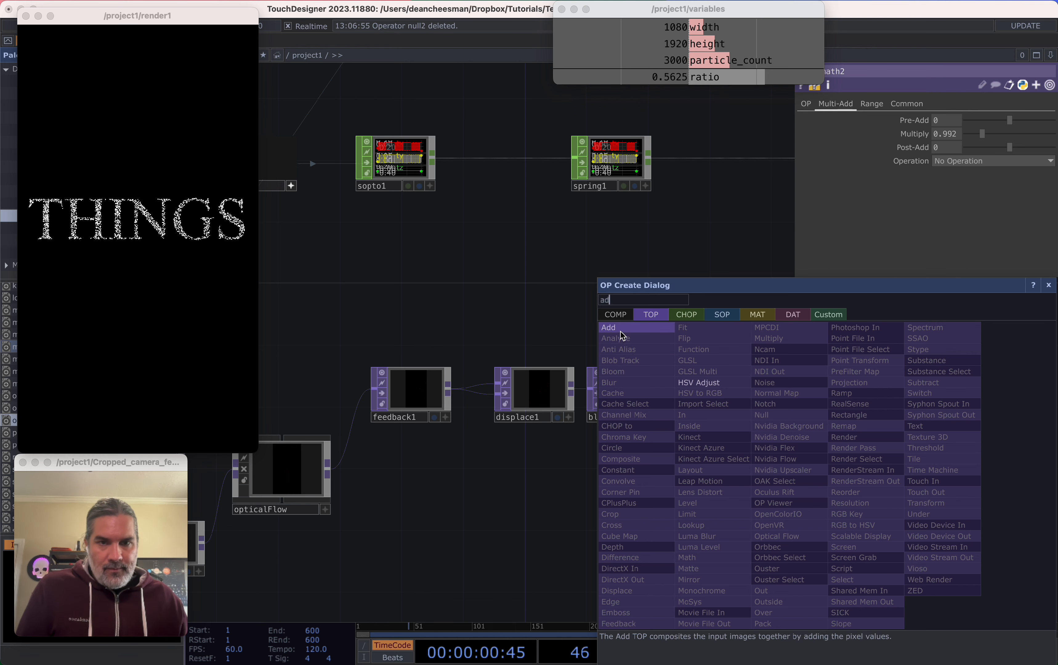
left_click(621, 332)
left_click(821, 453)
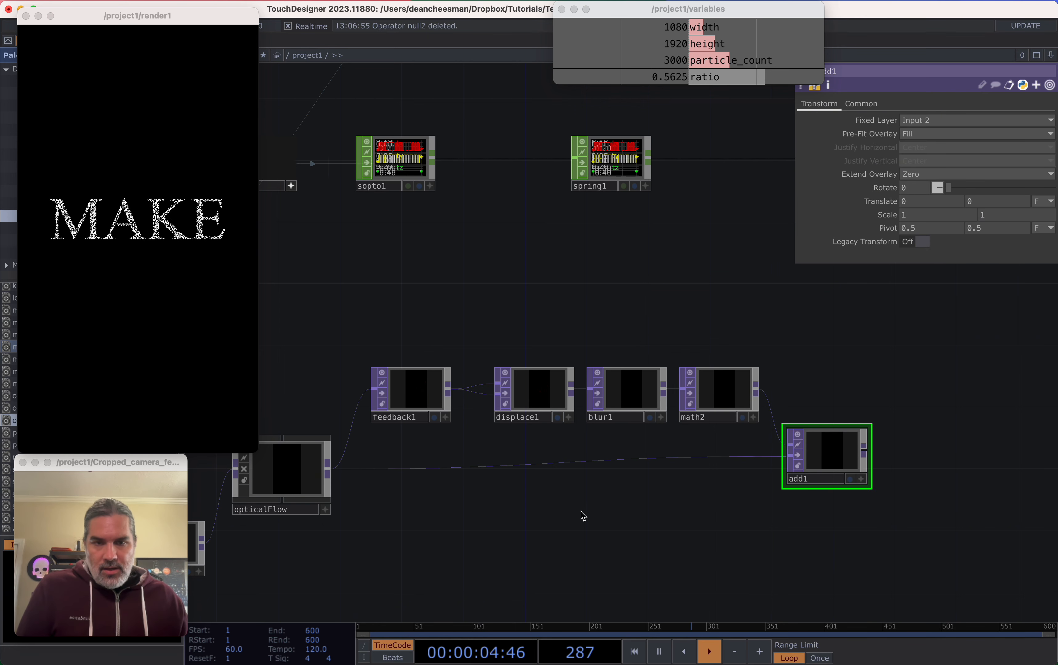
Examine the colour channels of add1 up close, followed by the feedback1, displace1, blur1 and math2 nodes and their settings
scroll(700, 457, "up", 10)
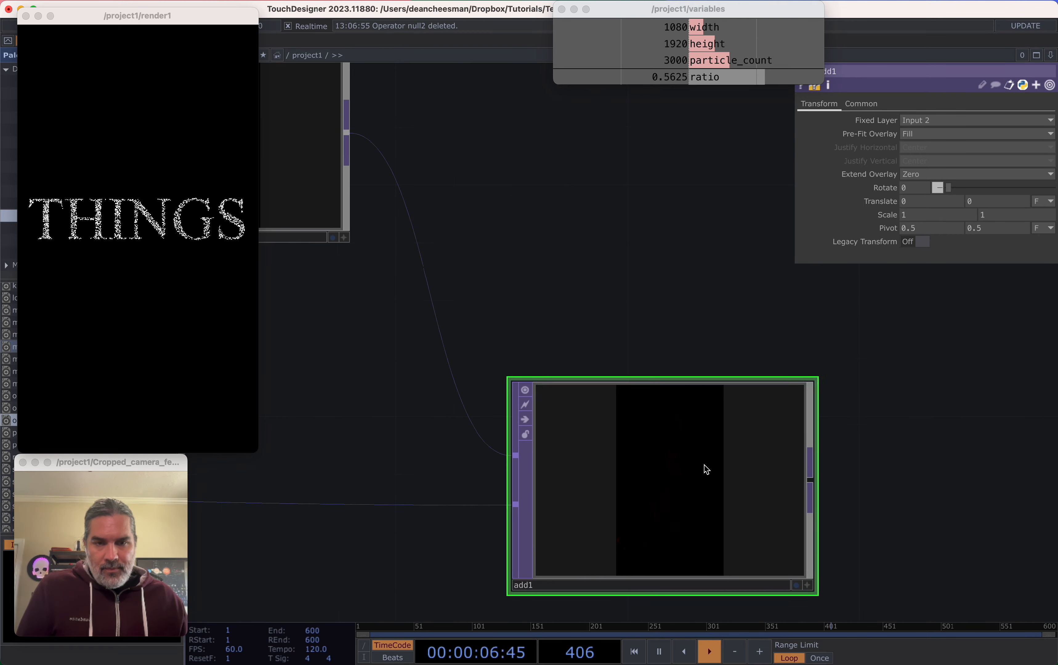
scroll(695, 436, "up", 8)
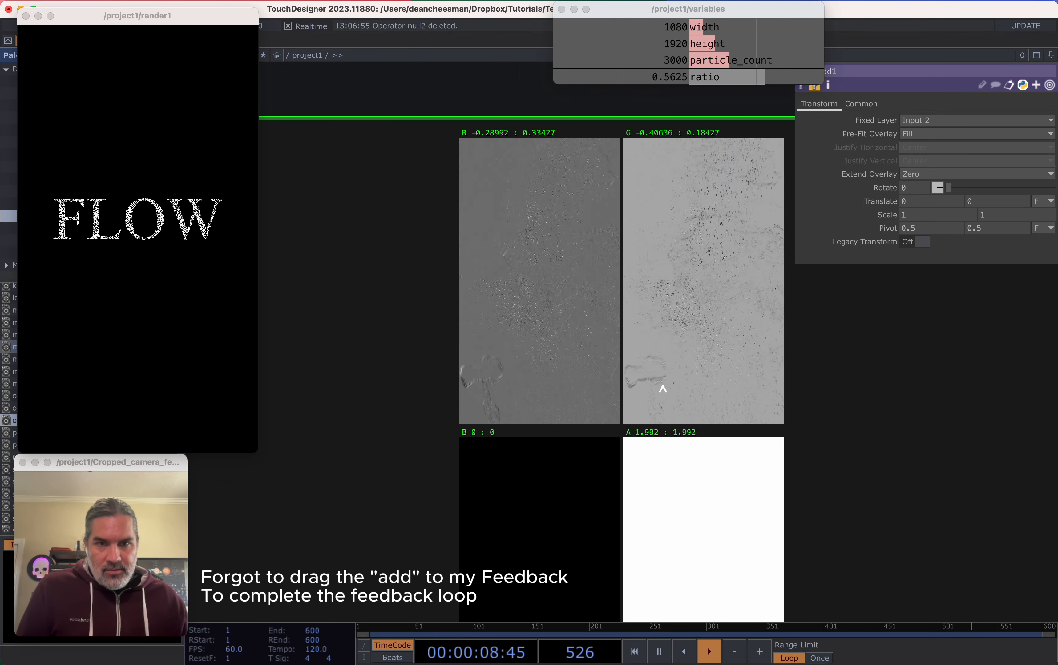
scroll(664, 382, "down", 10)
scroll(744, 425, "up", 5)
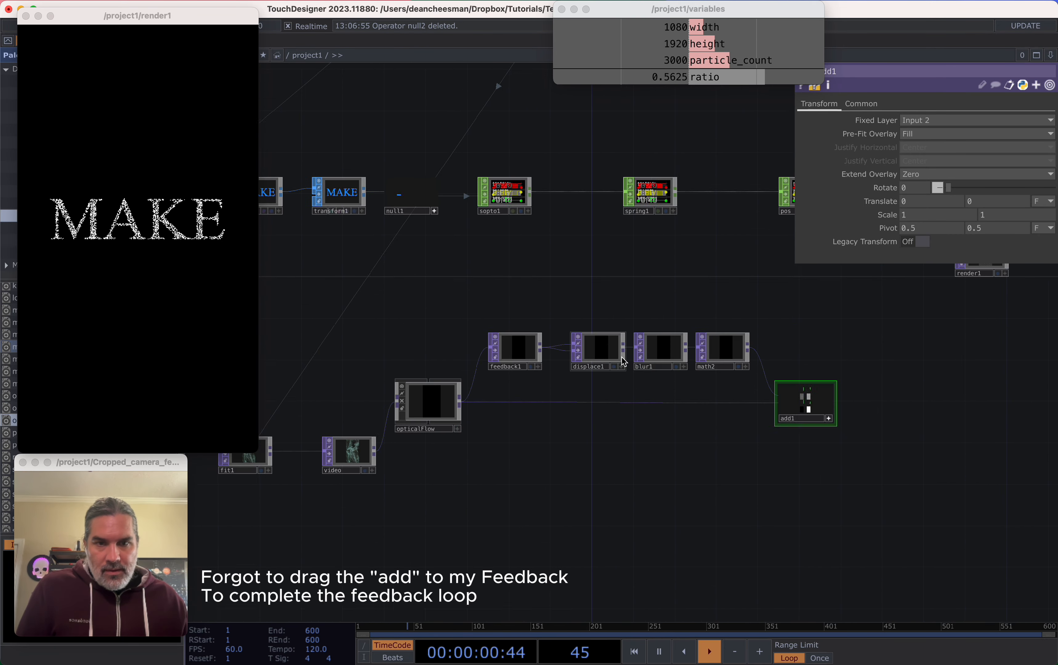
scroll(624, 362, "up", 8)
scroll(515, 359, "down", 4)
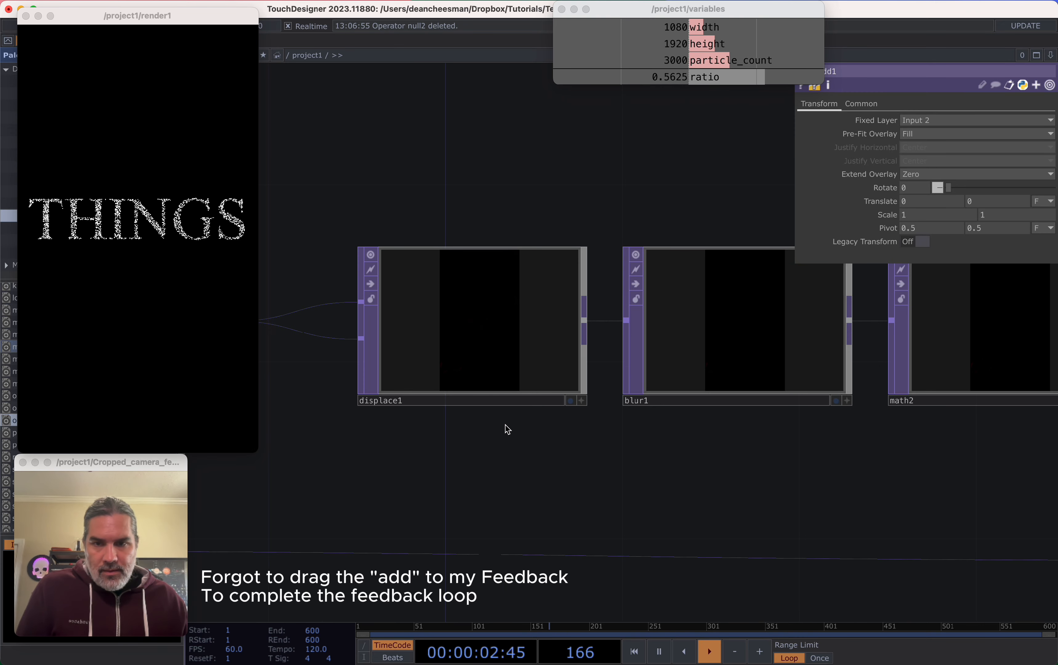
scroll(834, 461, "down", 8)
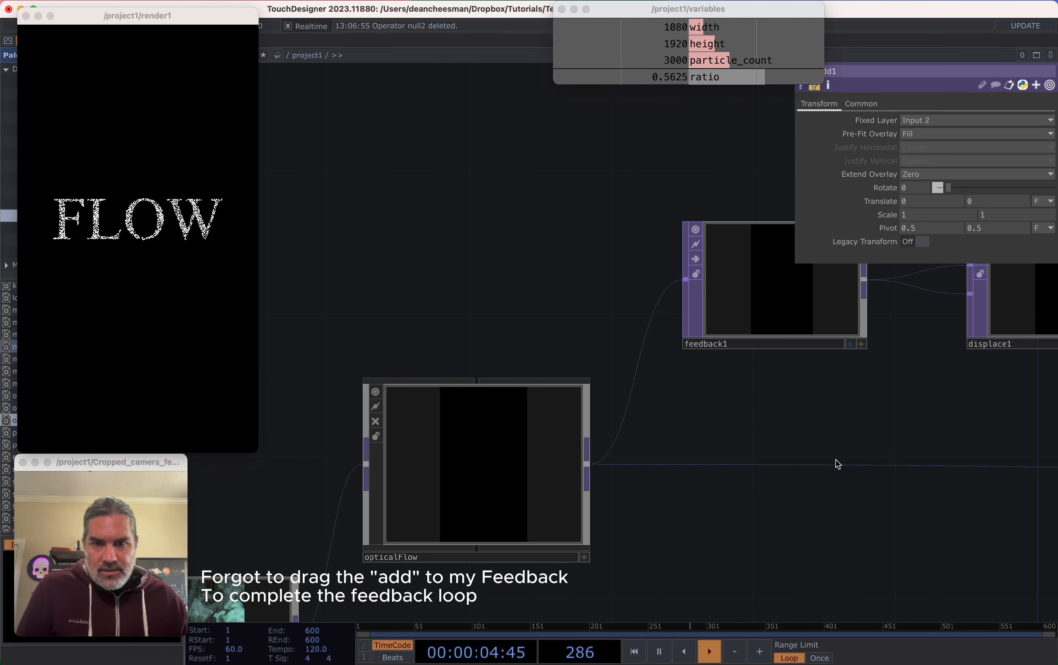
scroll(835, 460, "up", 4)
left_click(831, 364)
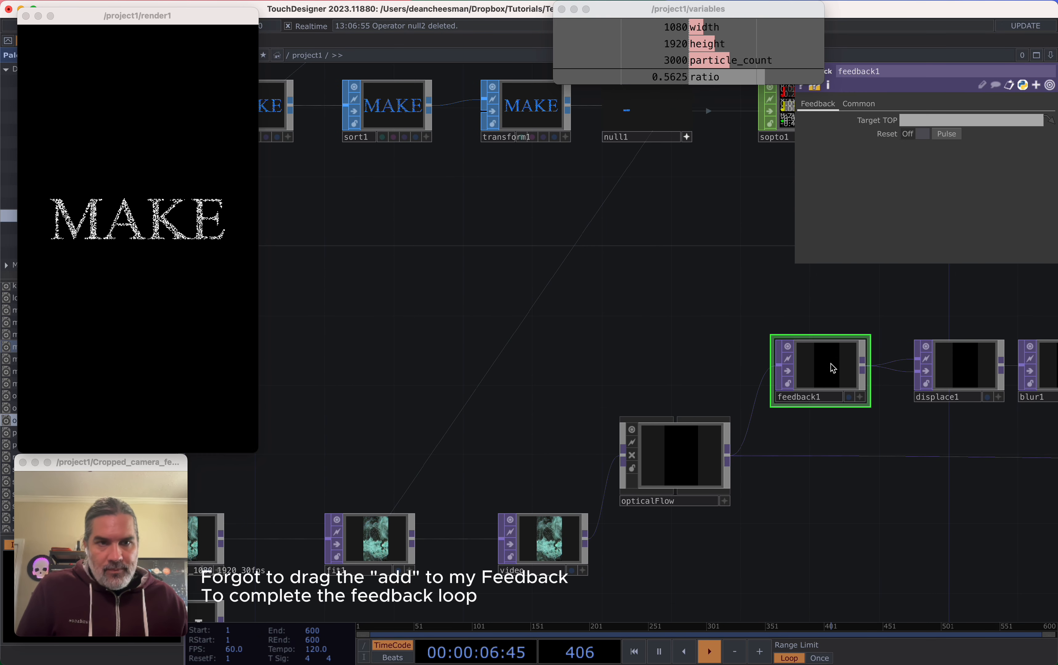
scroll(819, 403, "right", 5)
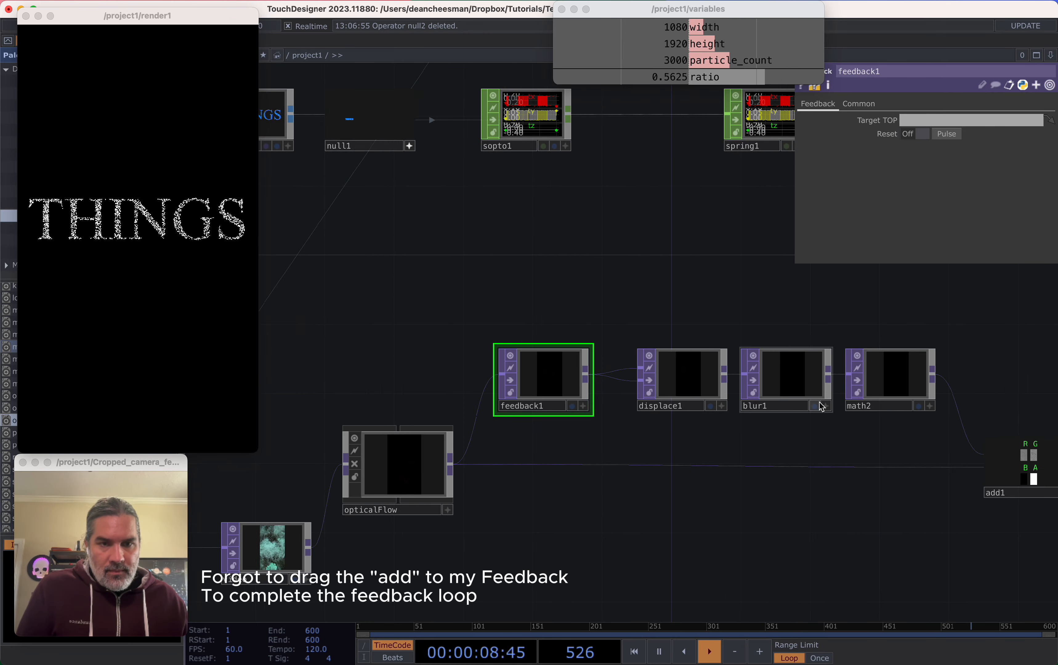
scroll(777, 396, "up", 8)
scroll(777, 396, "down", 3)
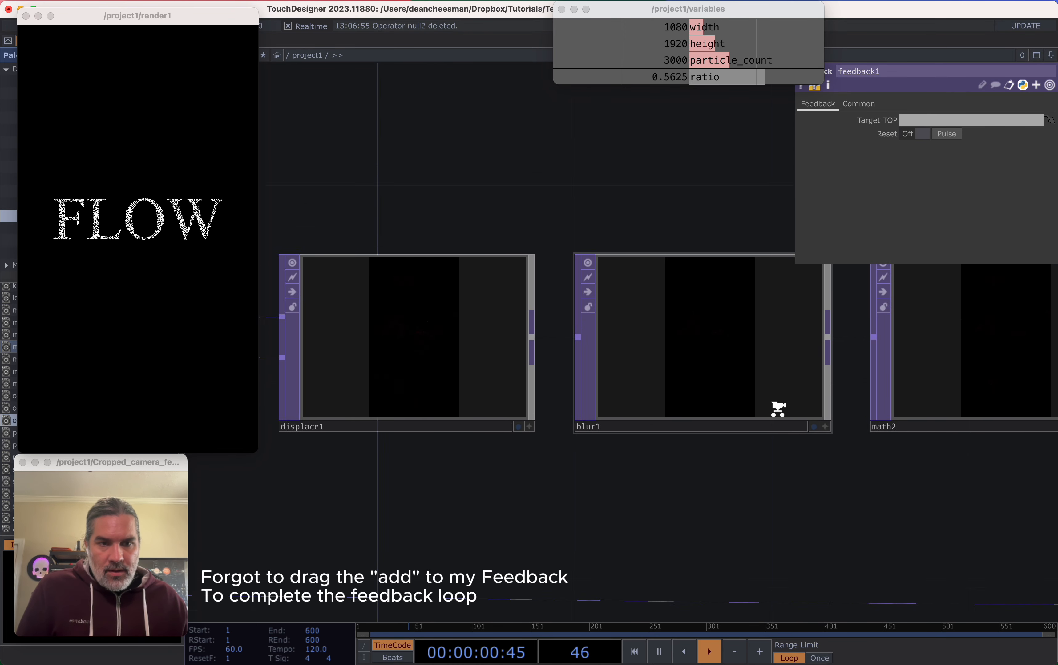
left_click(936, 373)
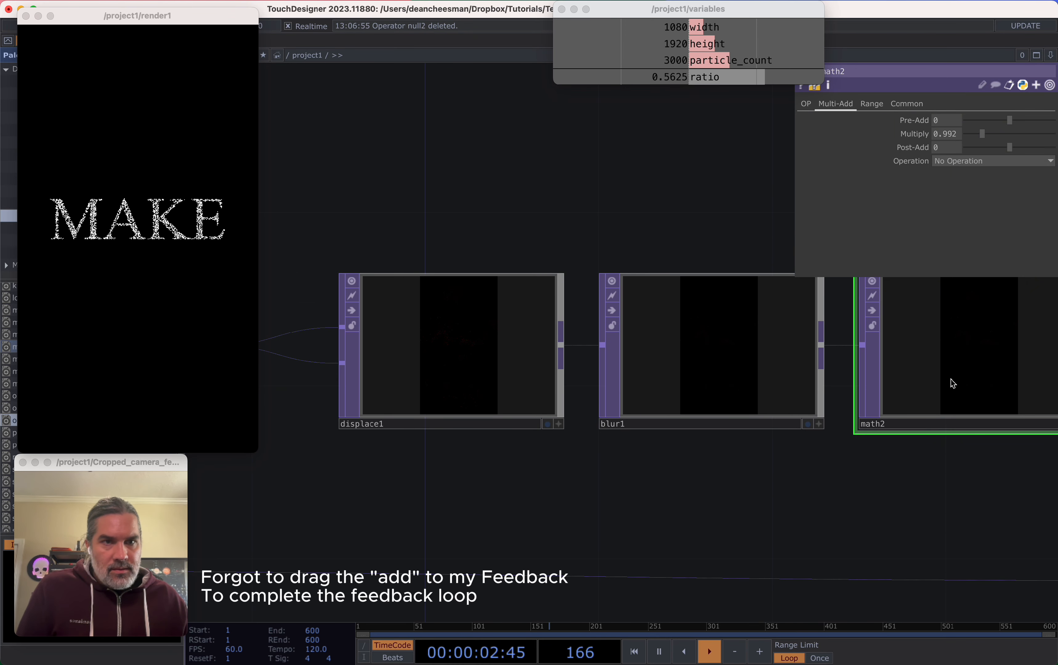
Check add1's channel output again and trace the chain back to the opticalFlow and video nodes
scroll(949, 384, "right", 10)
scroll(950, 385, "down", 3)
scroll(798, 420, "up", 5)
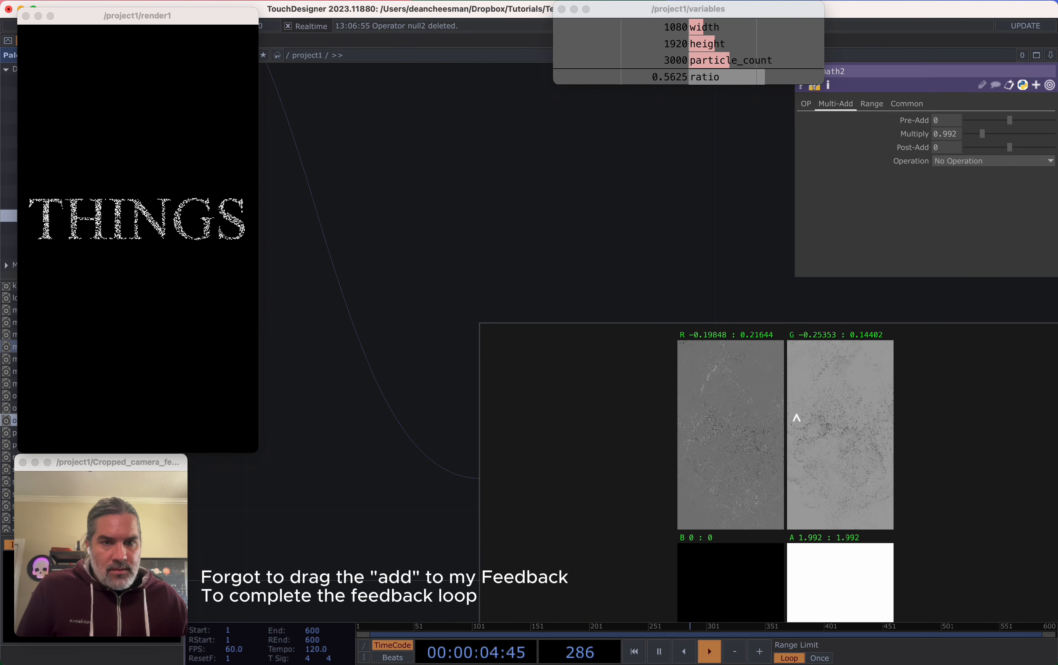
scroll(797, 420, "down", 4)
scroll(795, 418, "down", 3)
scroll(827, 445, "left", 10)
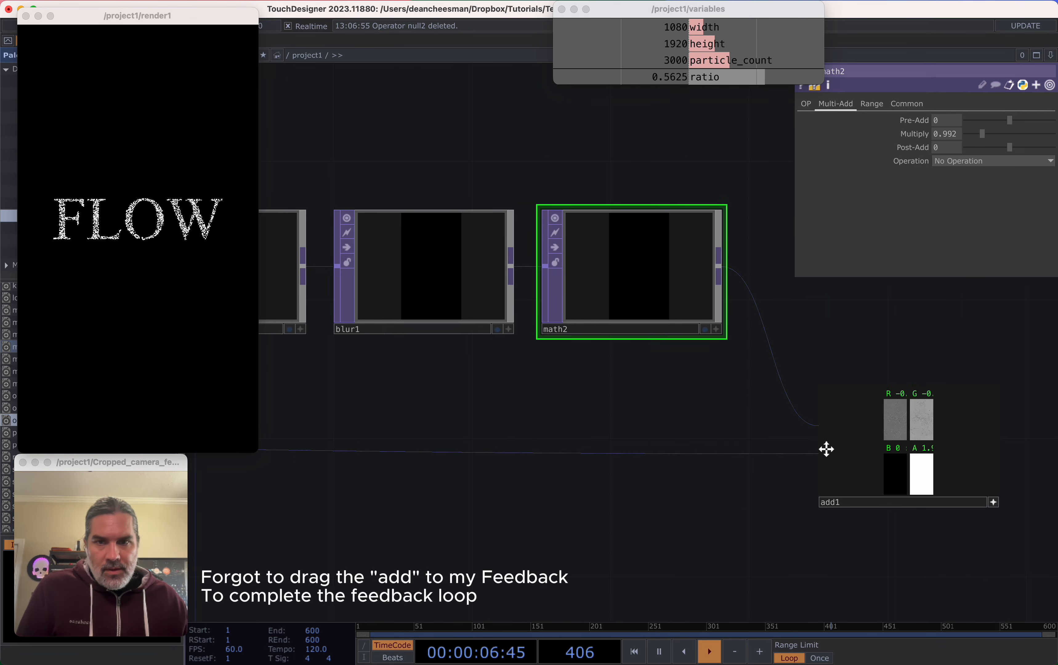
scroll(628, 496, "left", 10)
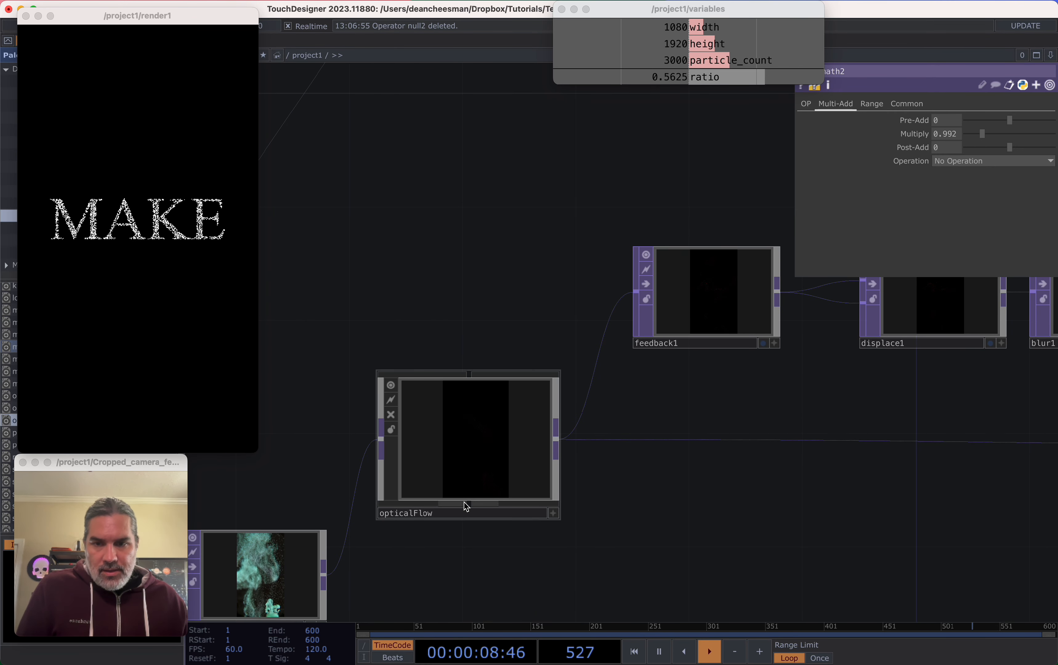
scroll(761, 469, "left", 5)
scroll(762, 469, "down", 4)
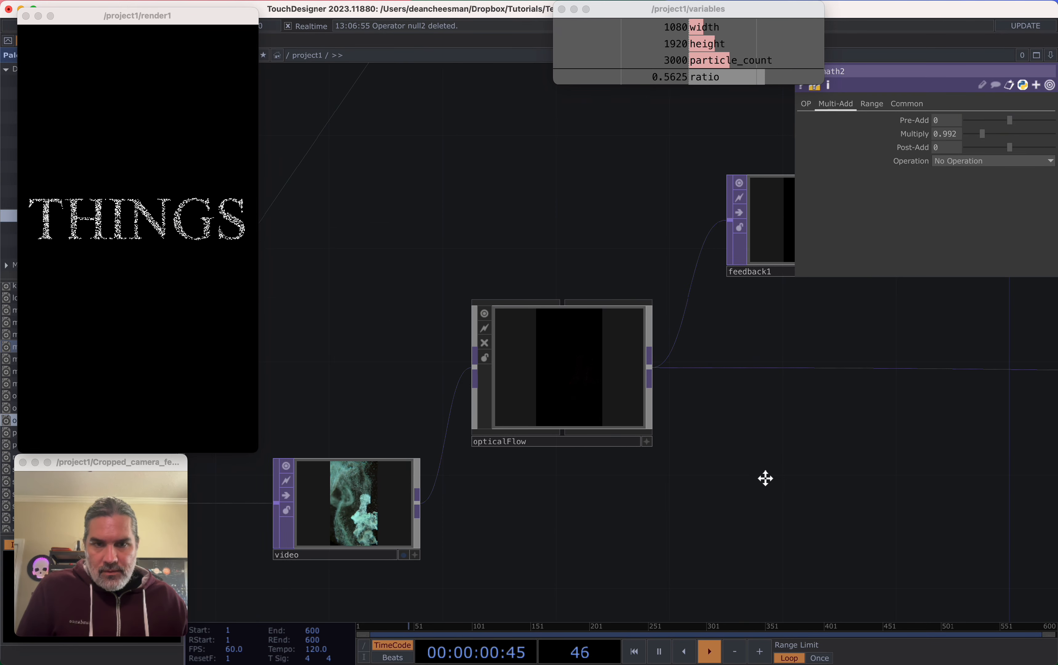
scroll(747, 478, "right", 5)
scroll(827, 496, "down", 3)
scroll(657, 482, "up", 2)
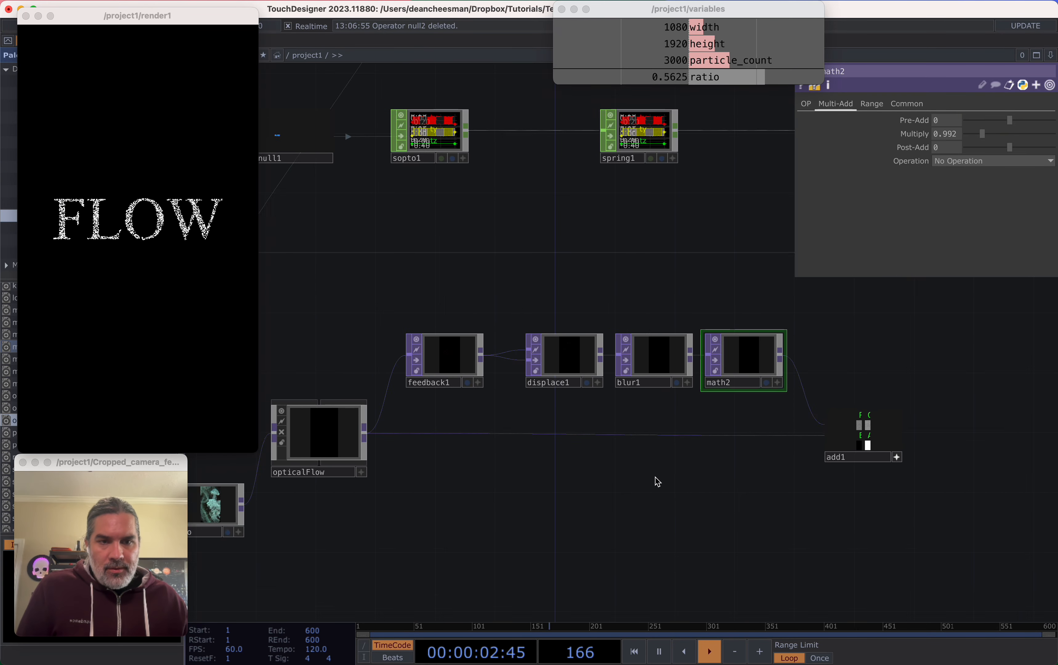
scroll(656, 483, "up", 2)
right_click(556, 428)
left_click(619, 420)
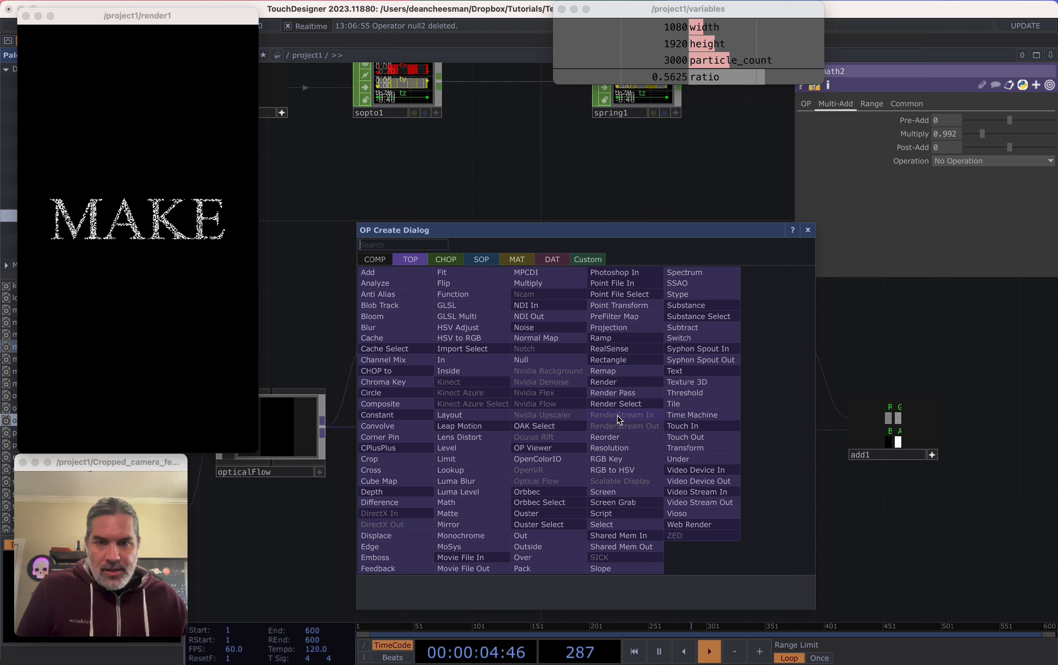
key("Escape")
right_click(586, 430)
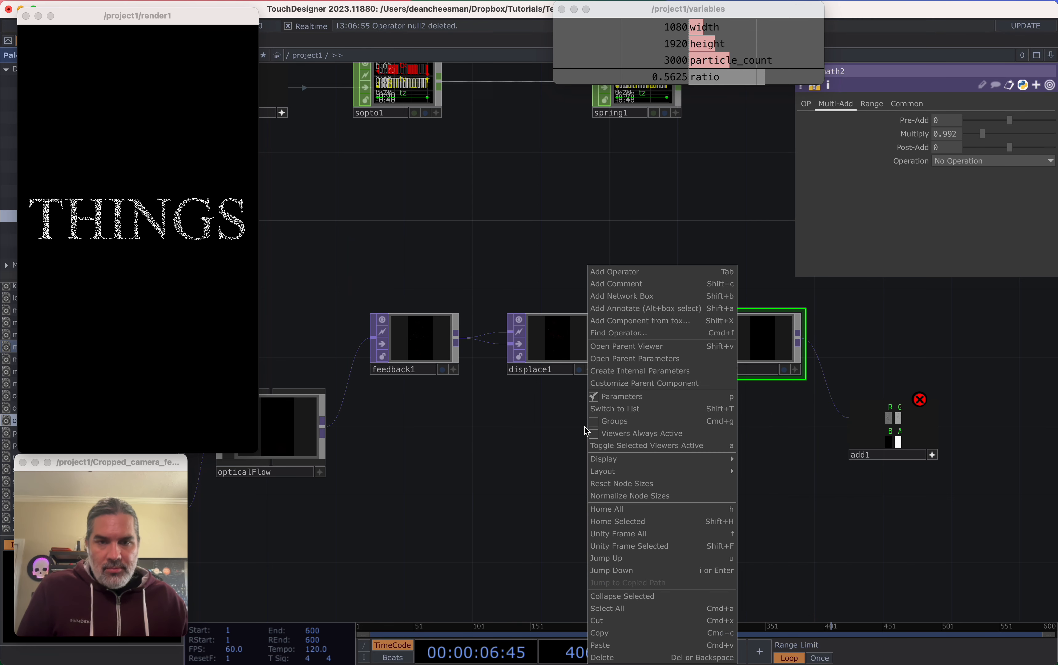
key("Escape")
Insert a Blur TOP on the connection between opticalFlow and add1, with its Pre-Shrink set to 2, and view add1's channels
right_click(566, 429)
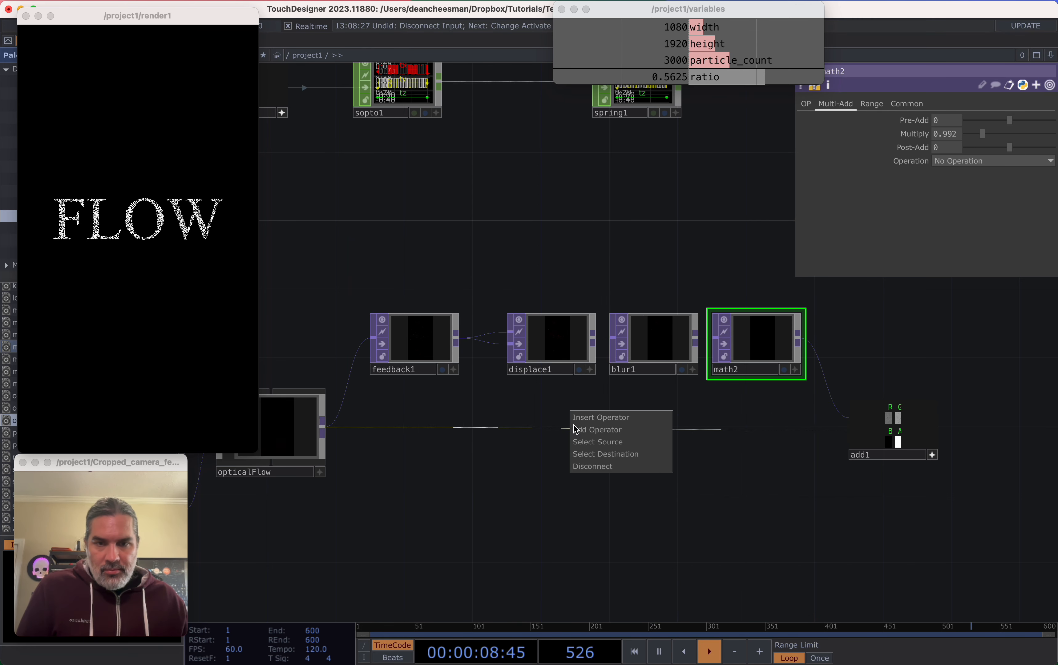
left_click(585, 418)
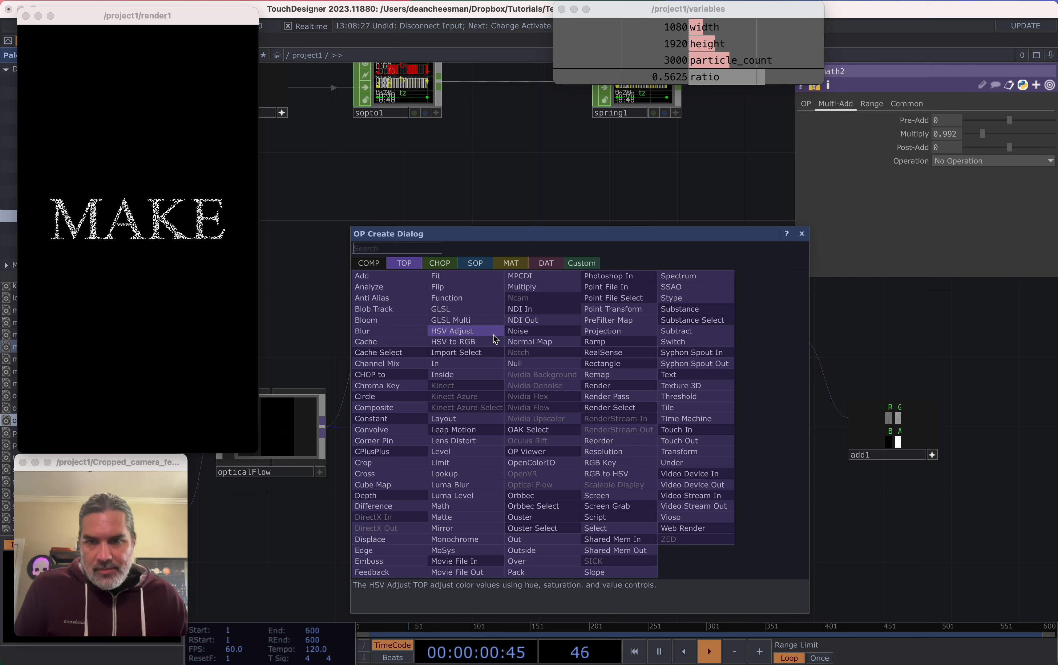
left_click(366, 331)
left_click(595, 436)
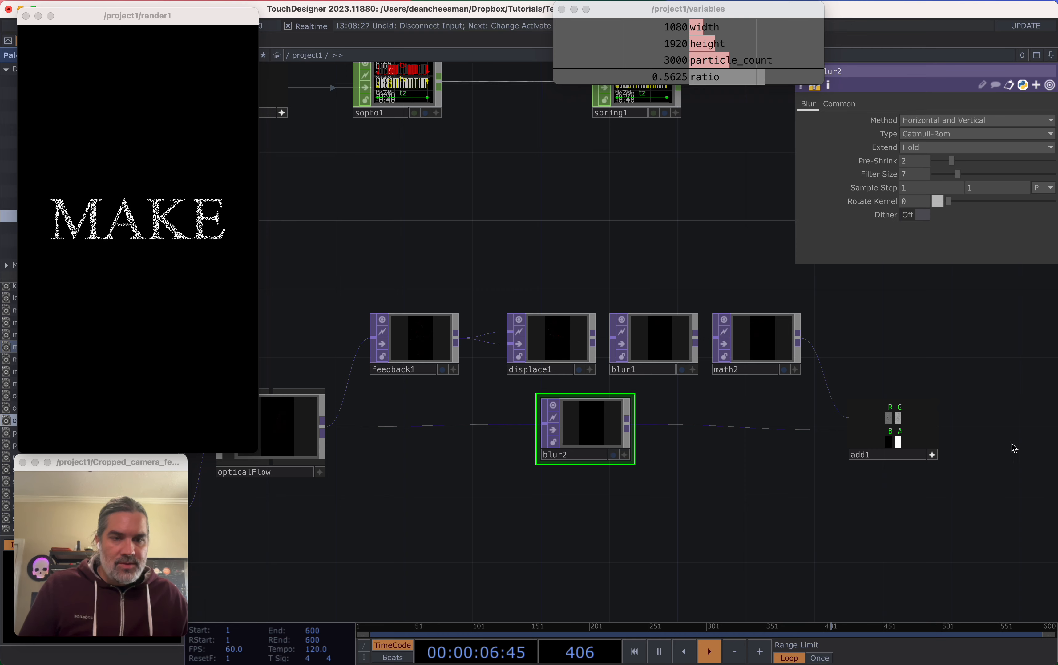
scroll(980, 439, "up", 6)
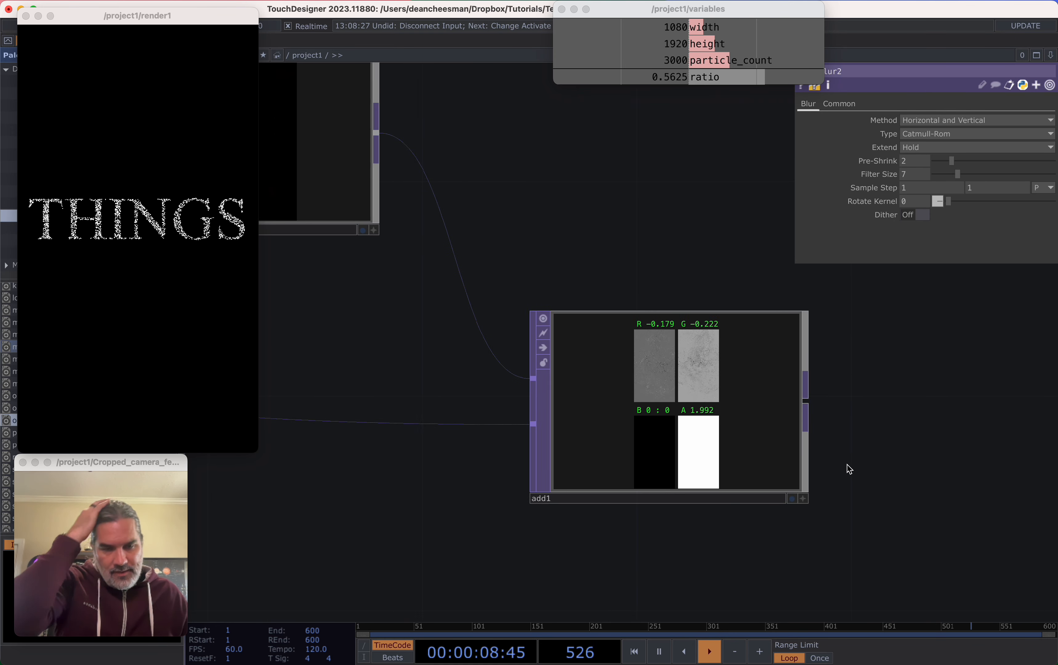
Restore add1's normal image display and add a Null TOP named flow after add1
left_click(691, 446)
key("a")
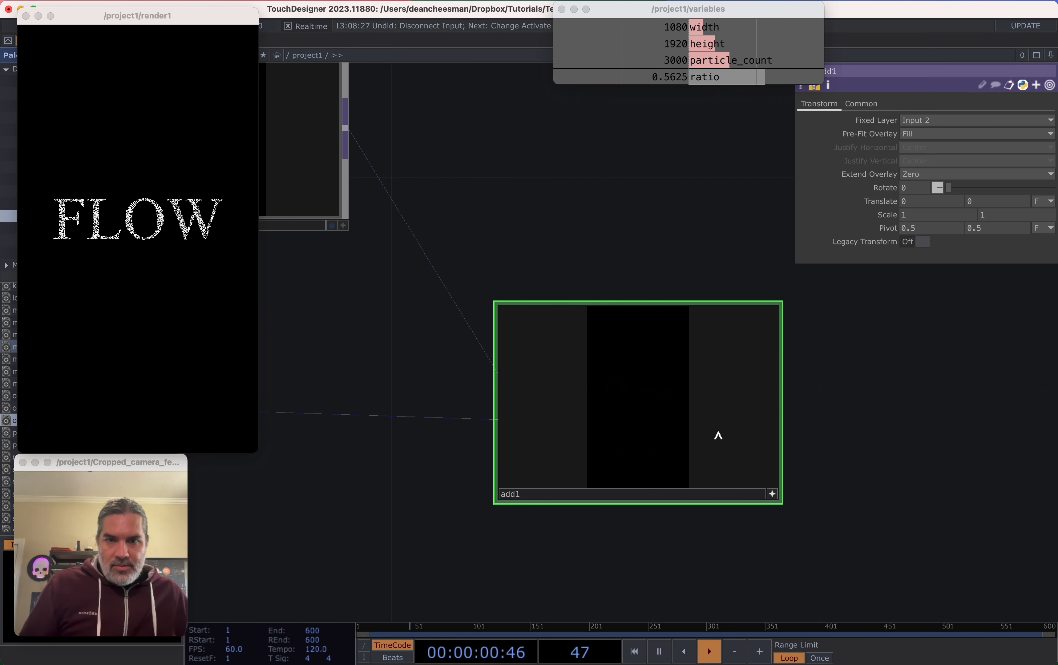
left_click_drag(891, 435, 770, 449)
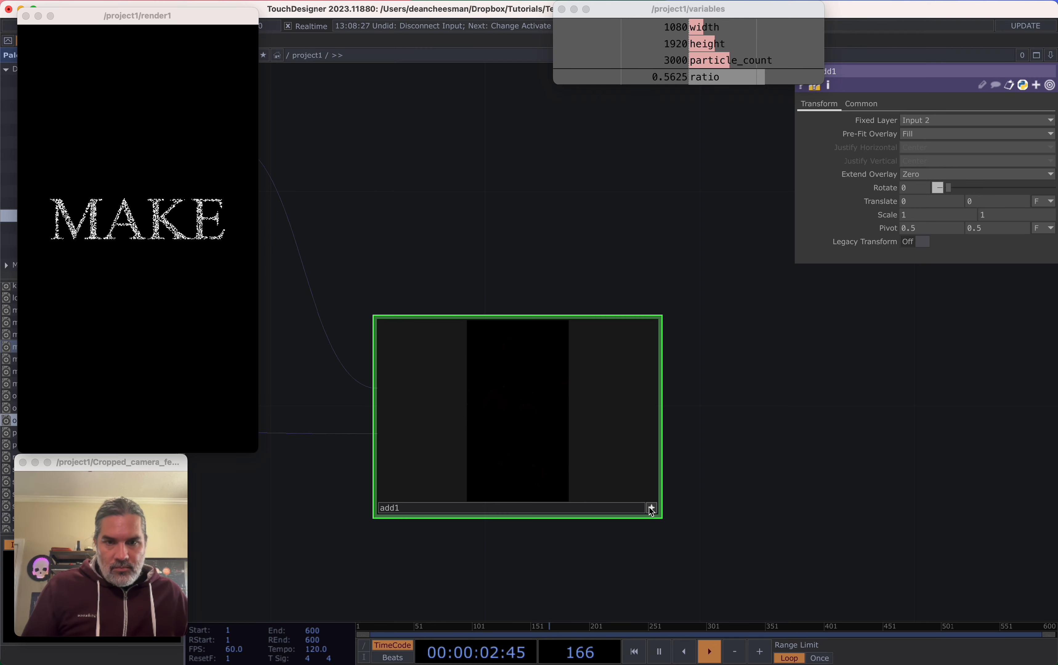
left_click(652, 508)
scroll(717, 444, "down", 5)
scroll(714, 434, "up", 3)
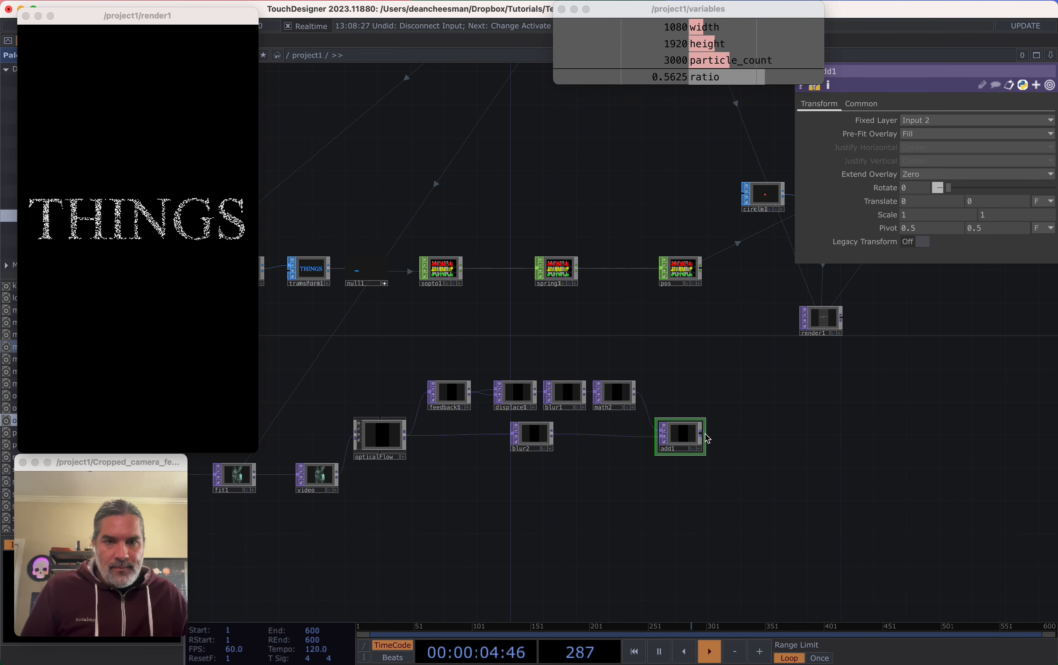
key("Tab")
left_click(677, 372)
left_click(757, 459)
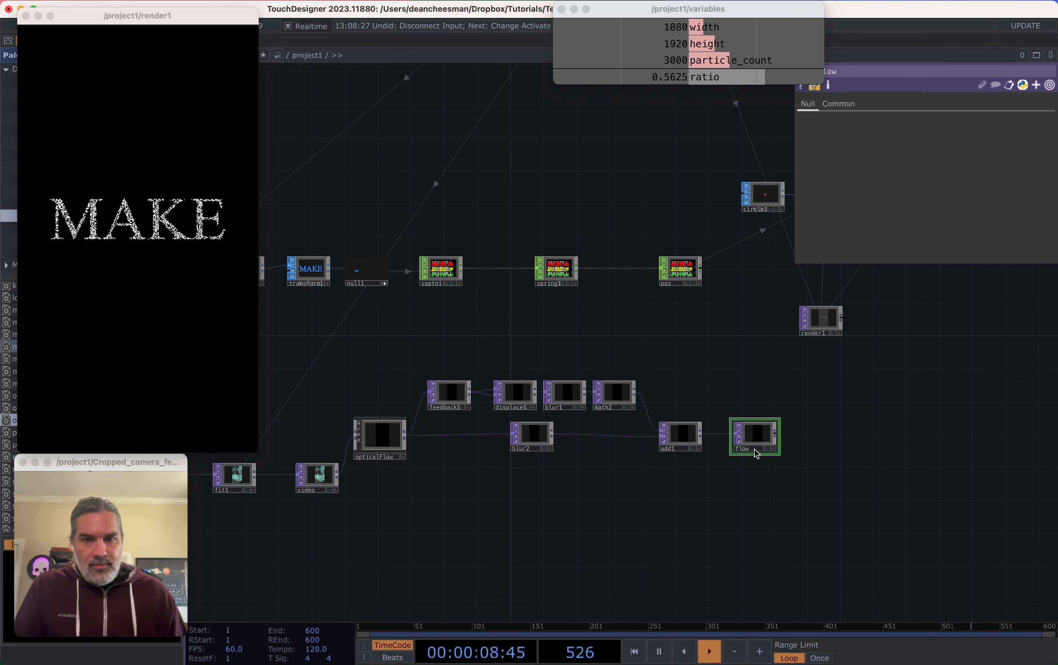
Move the spring1 and pos nodes farther away from sopto1 to open up a wide gap in the CHOP chain
scroll(765, 475, "down", 3)
left_click_drag(458, 447, 833, 523)
left_click_drag(831, 448, 546, 490)
scroll(615, 486, "down", 3)
left_click_drag(734, 468, 578, 557)
scroll(602, 544, "up", 2)
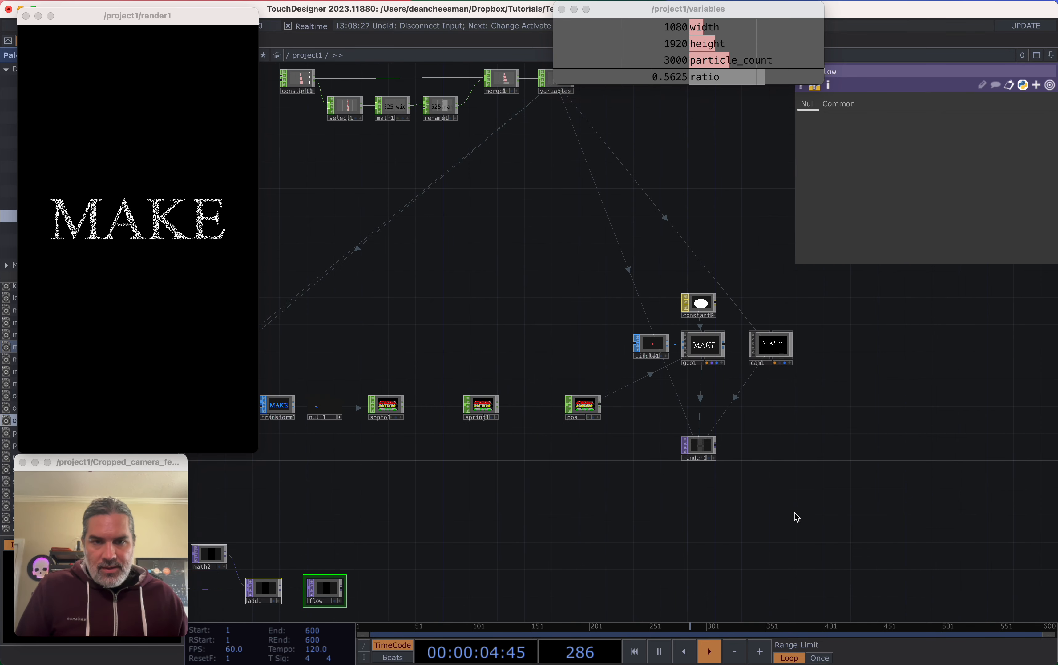
left_click_drag(815, 541, 471, 293)
left_click_drag(493, 417, 796, 407)
left_click_drag(417, 549, 498, 513)
scroll(497, 514, "up", 3)
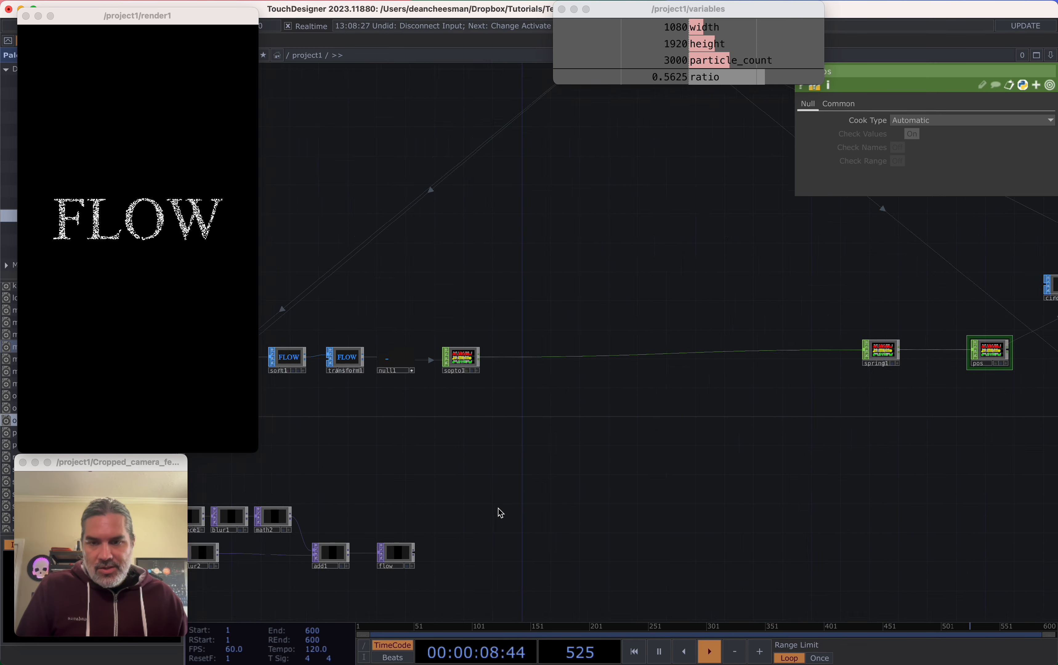
Place the flow null directly beneath sopto1 and shrink the render1 viewer window slightly
left_click_drag(375, 565, 426, 487)
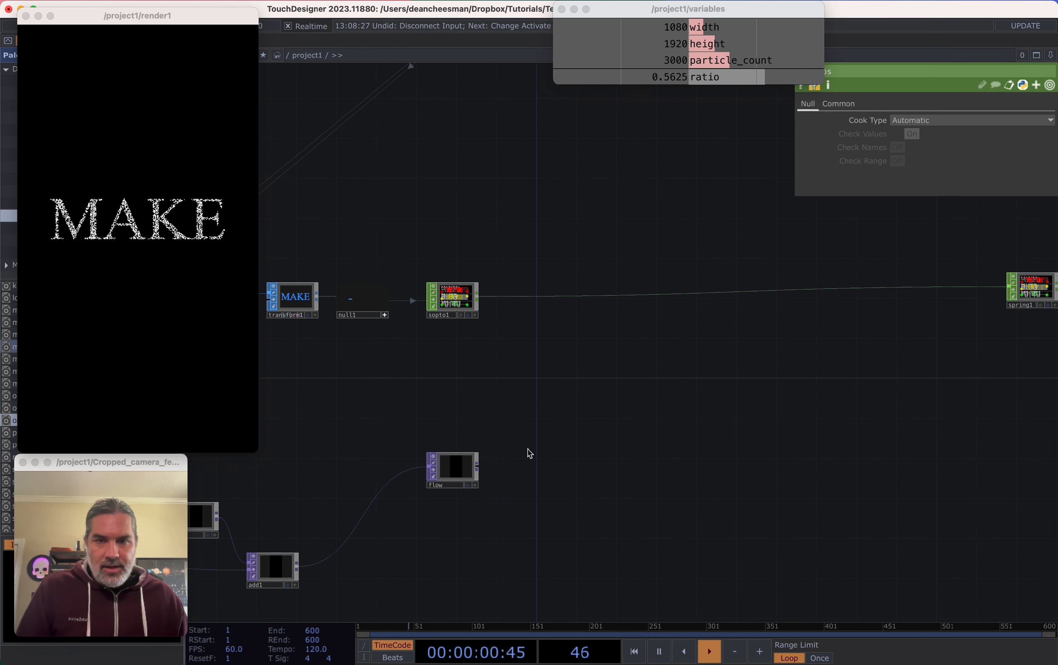
scroll(460, 471, "up", 2)
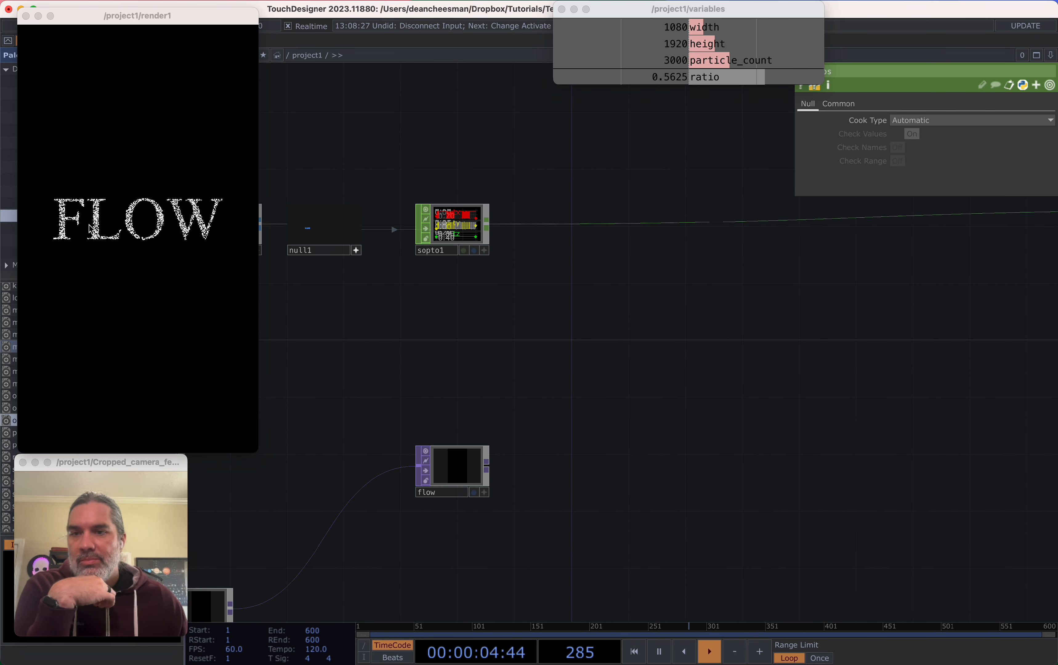
left_click_drag(254, 448, 226, 401)
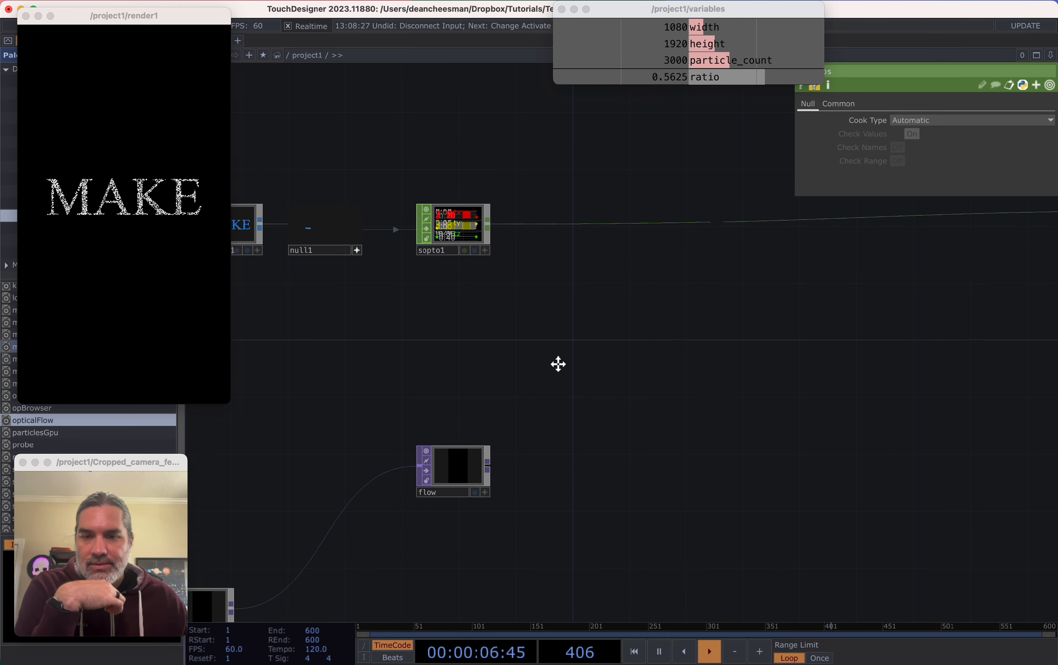
Create a TOP to CHOP fed by the flow null and place it between the flow and spring1 nodes
left_click_drag(522, 452, 432, 441)
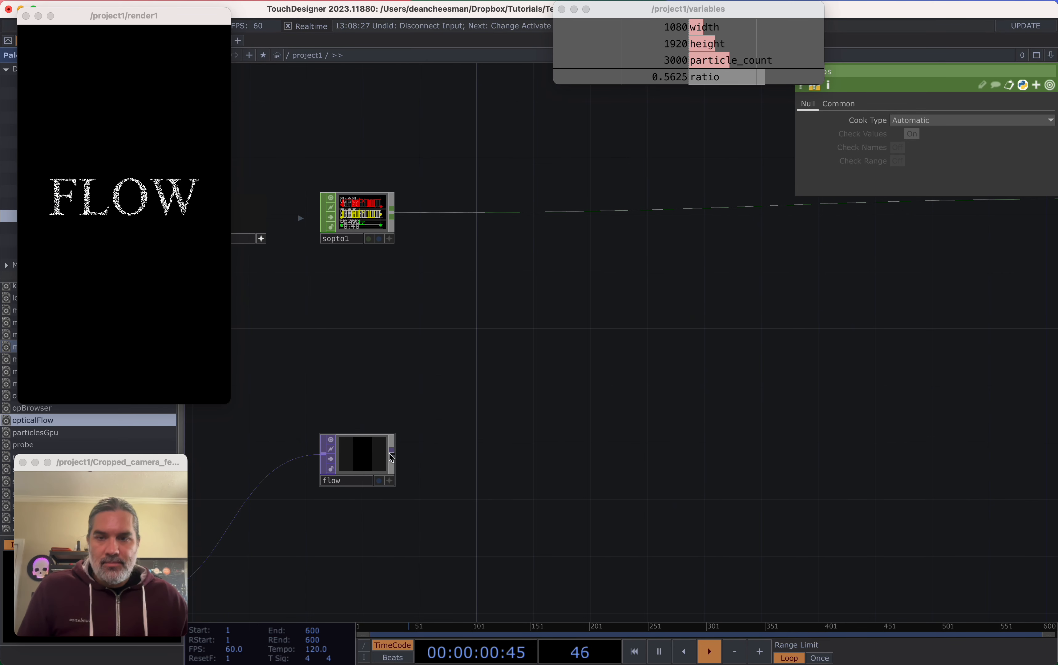
left_click(605, 322)
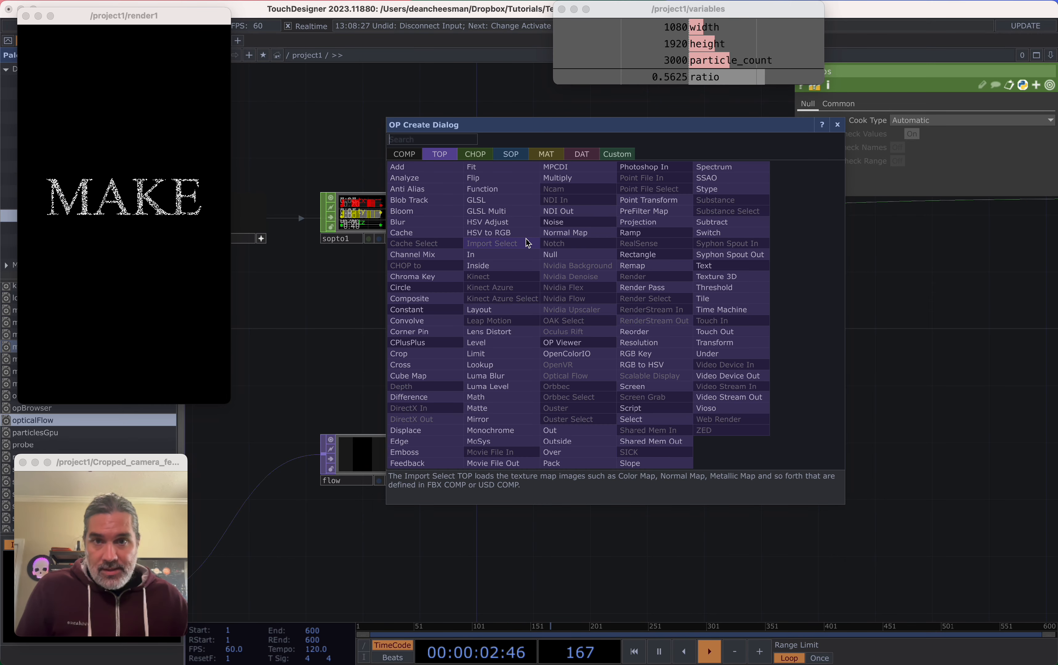
left_click(475, 154)
left_click(442, 178)
left_click(609, 319)
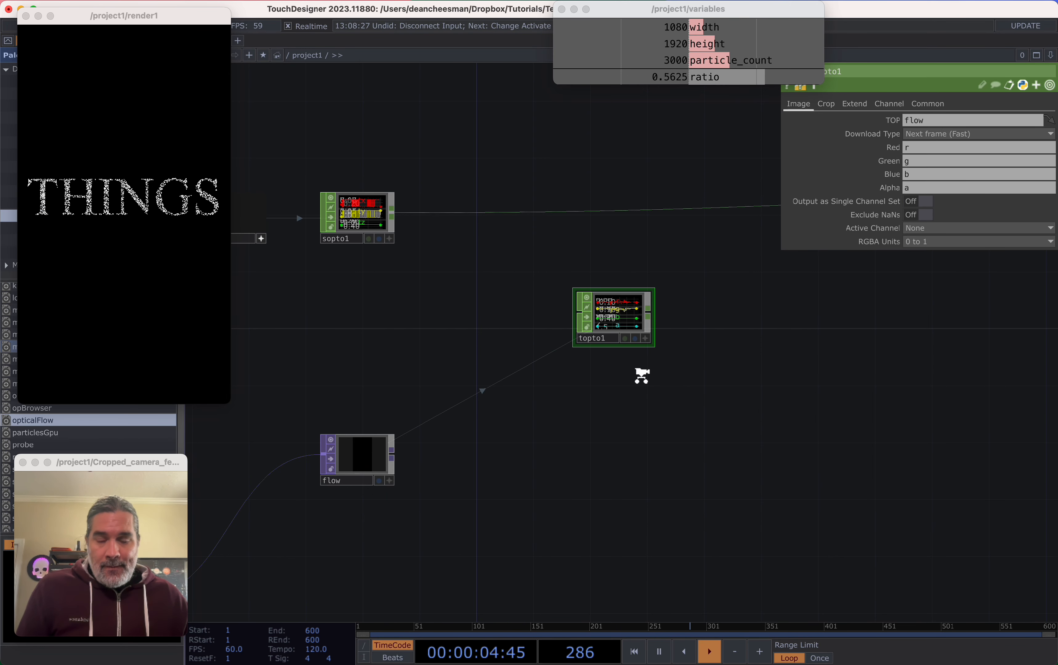
key("h")
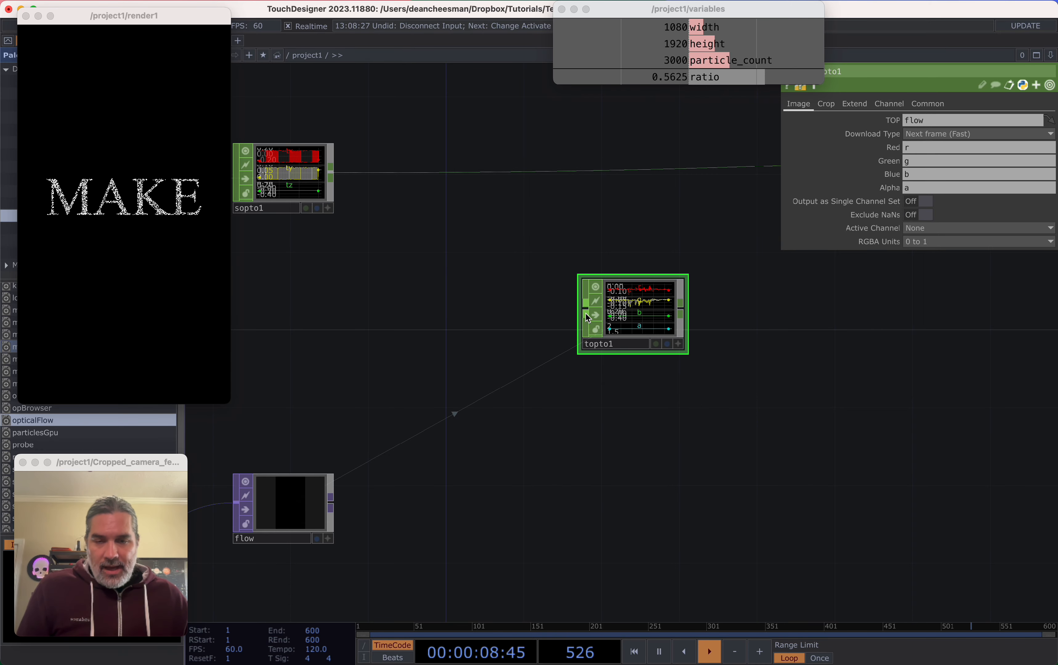
Examine topto1's channel graph and its Crop settings in relation to the flow texture
scroll(614, 343, "up", 5)
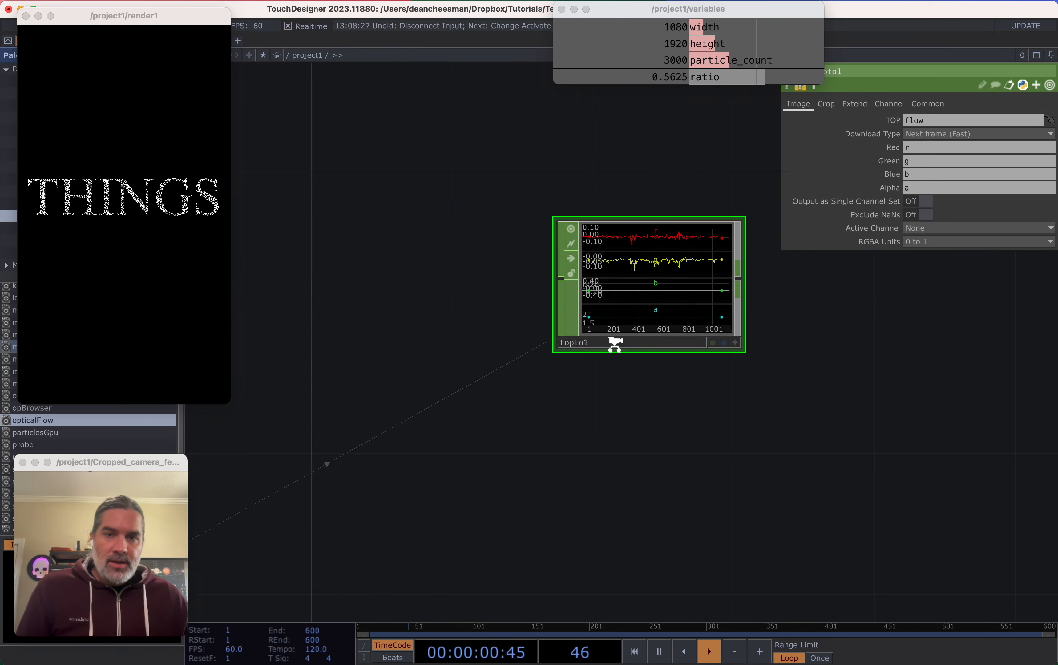
scroll(628, 299, "down", 3)
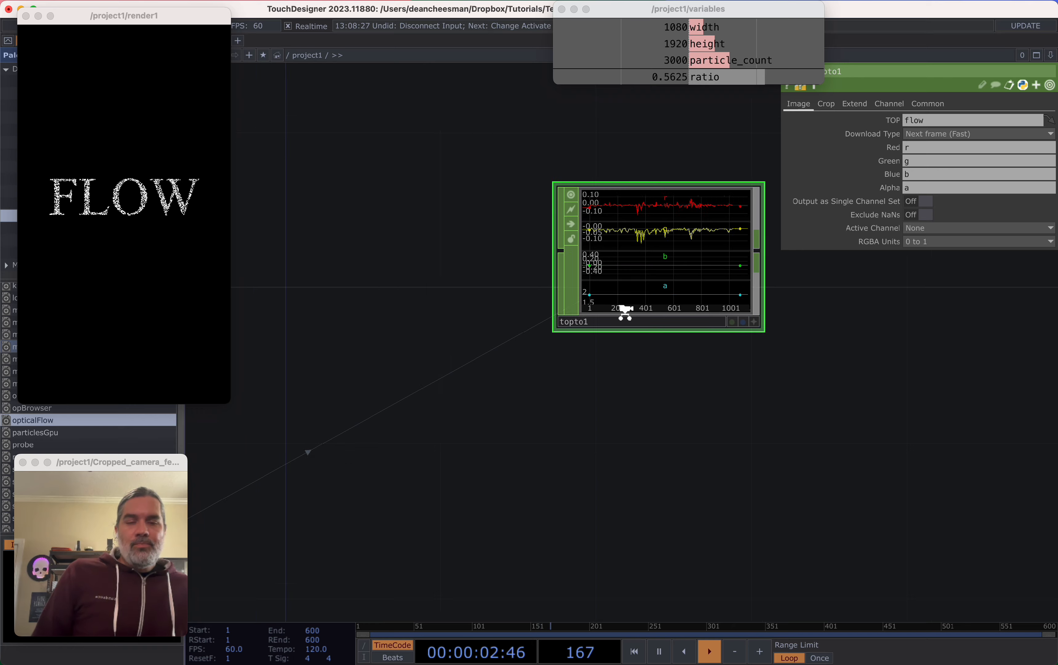
left_click_drag(548, 445, 501, 492)
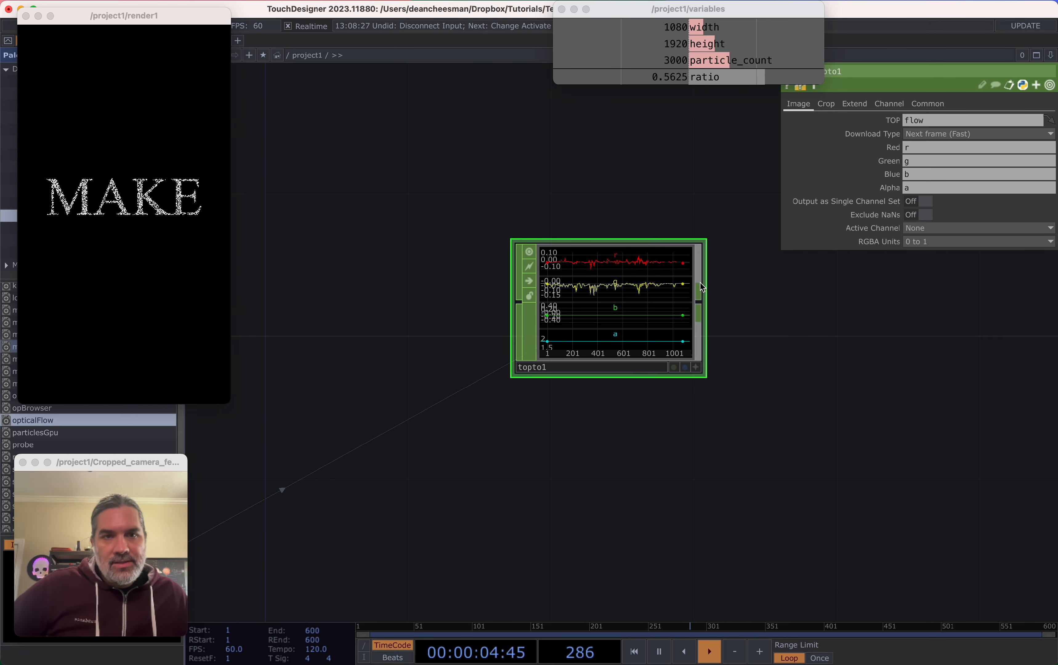
left_click(827, 104)
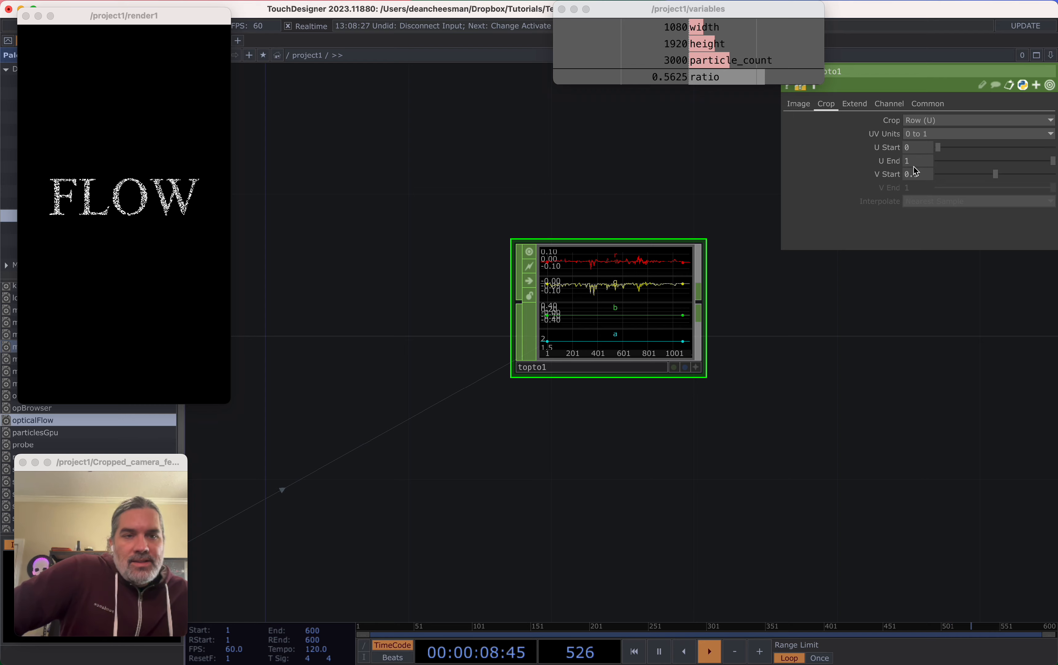
left_click_drag(322, 415, 502, 298)
scroll(503, 299, "down", 1)
left_click_drag(386, 437, 601, 387)
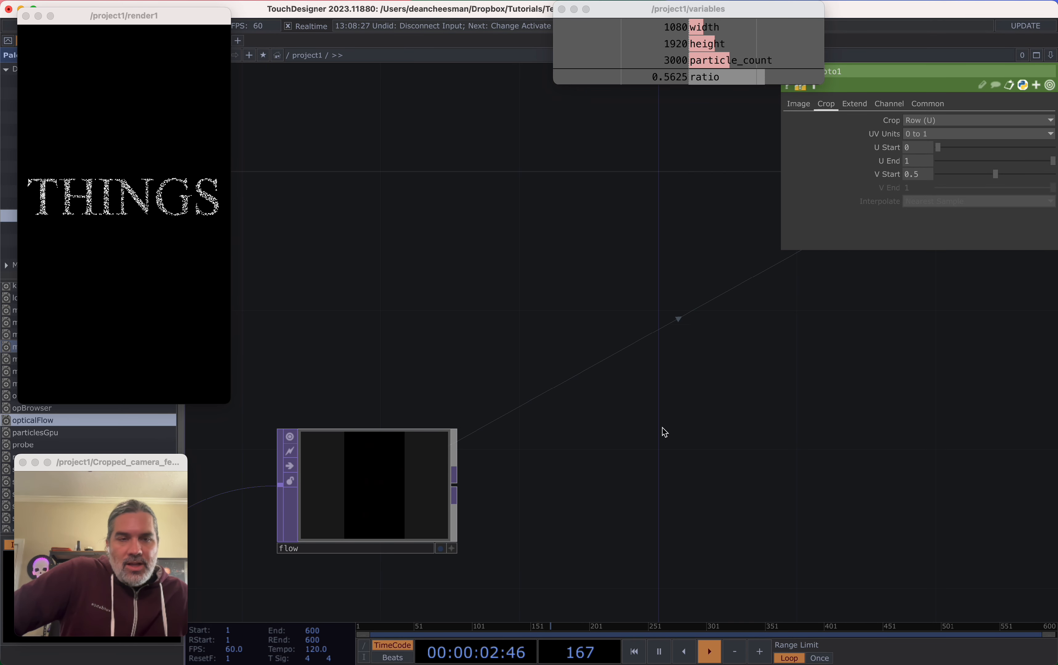
left_click_drag(662, 428, 516, 461)
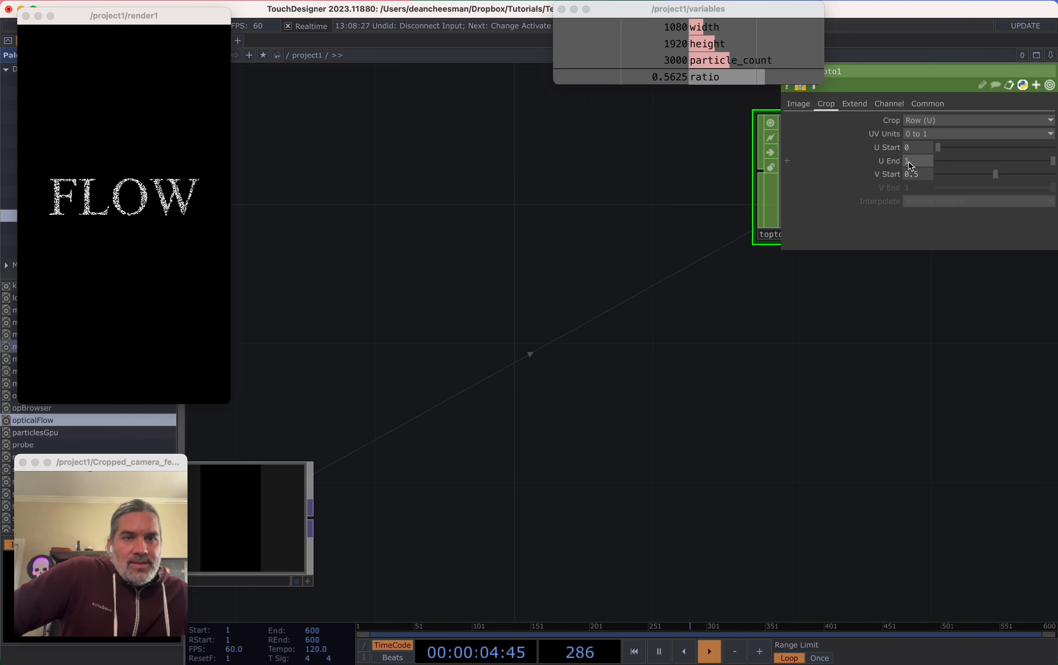
left_click_drag(861, 332, 668, 451)
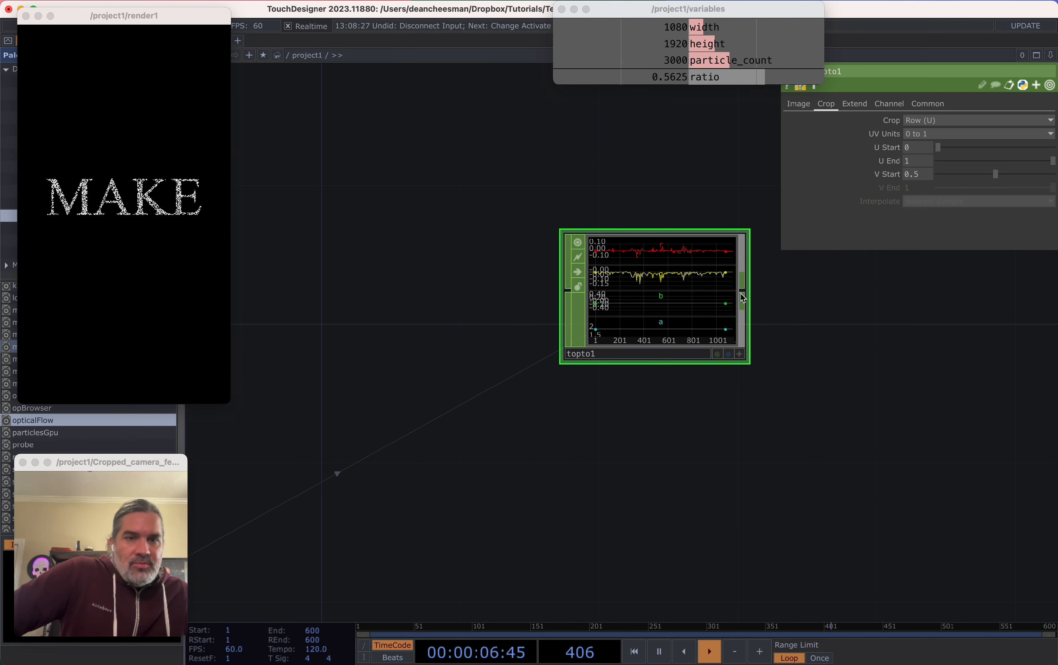
Compare sopto1's position channels and sample range with topto1's channels
scroll(746, 295, "down", 3)
left_click_drag(626, 397, 758, 385)
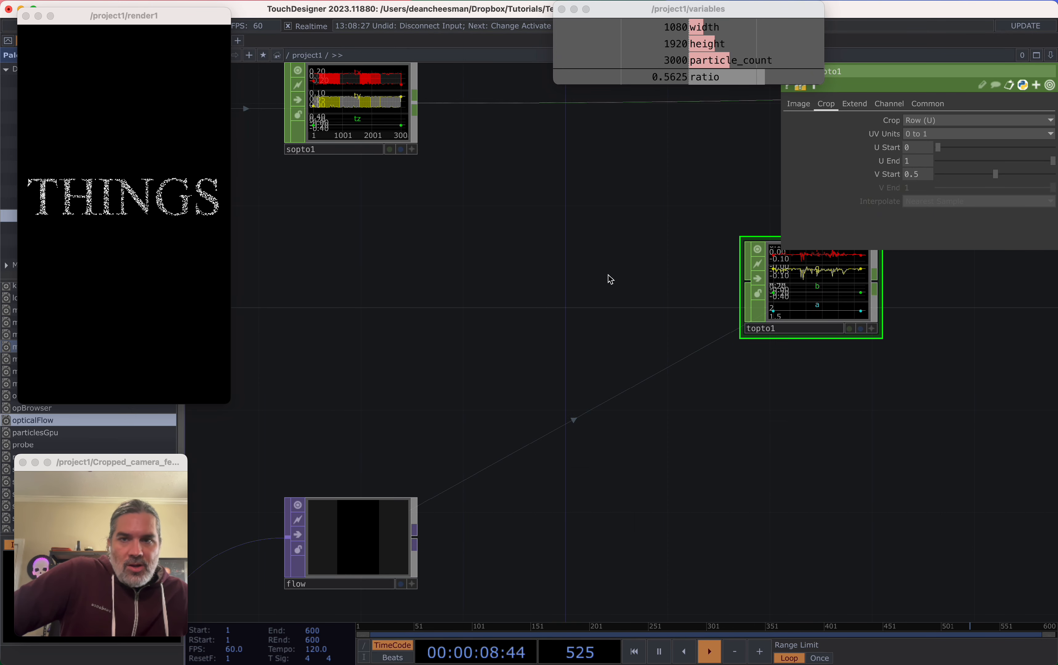
left_click_drag(609, 279, 737, 380)
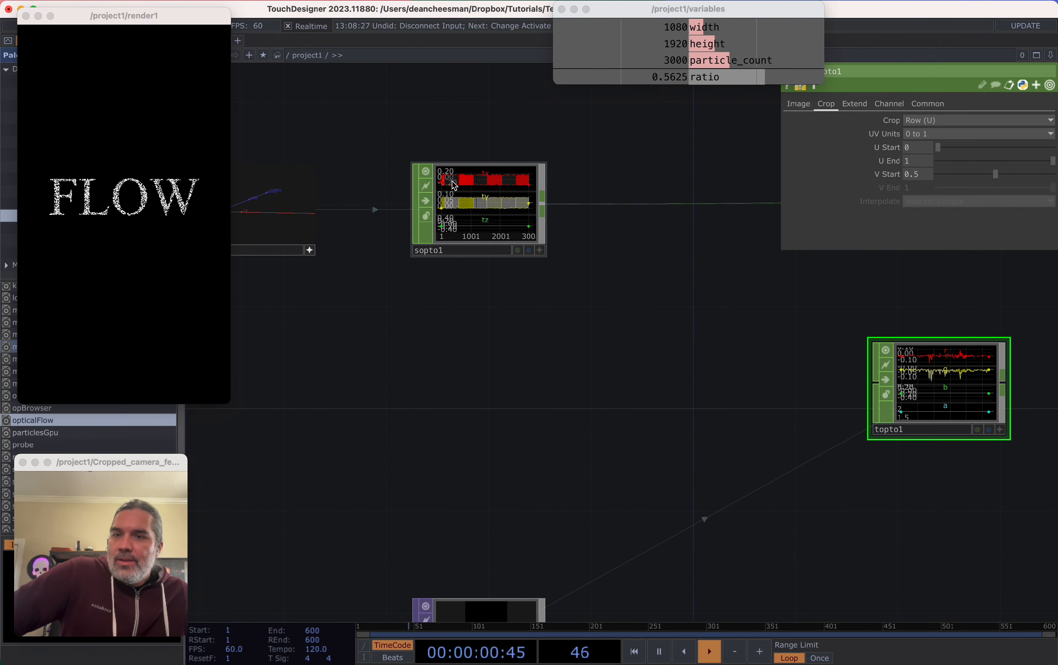
left_click_drag(433, 385, 502, 363)
scroll(486, 350, "down", 6)
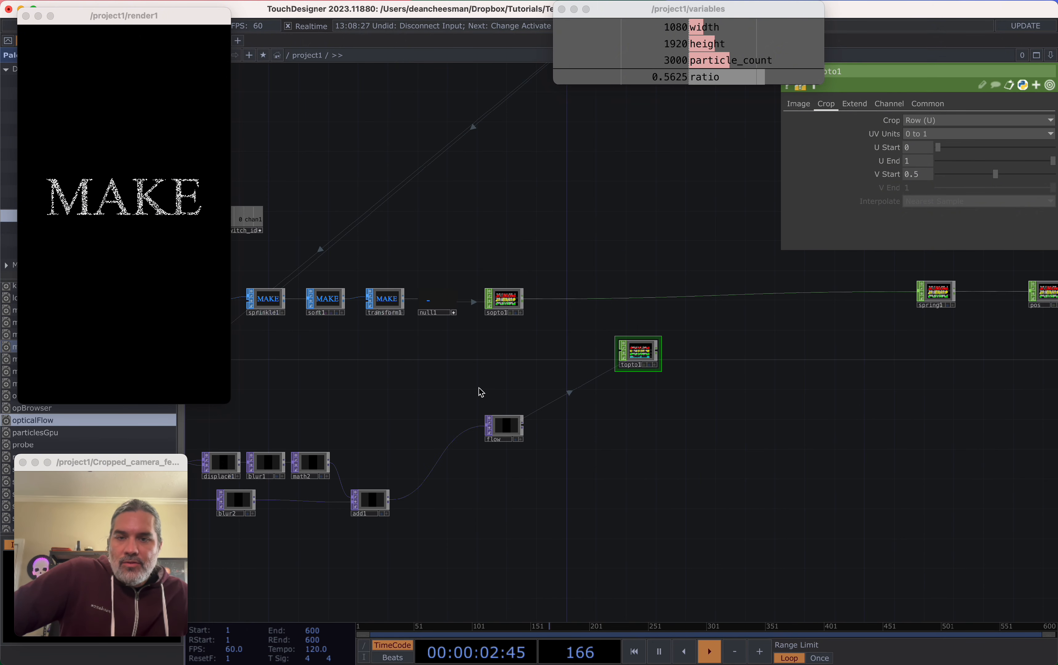
scroll(479, 383, "up", 3)
scroll(502, 330, "up", 2)
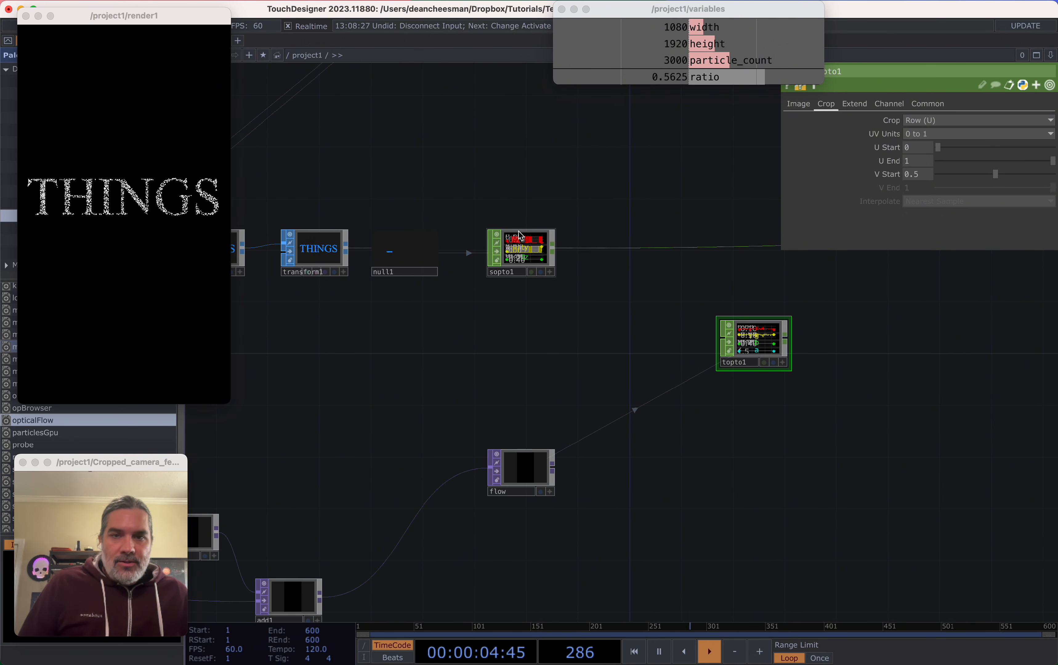
scroll(550, 282, "up", 2)
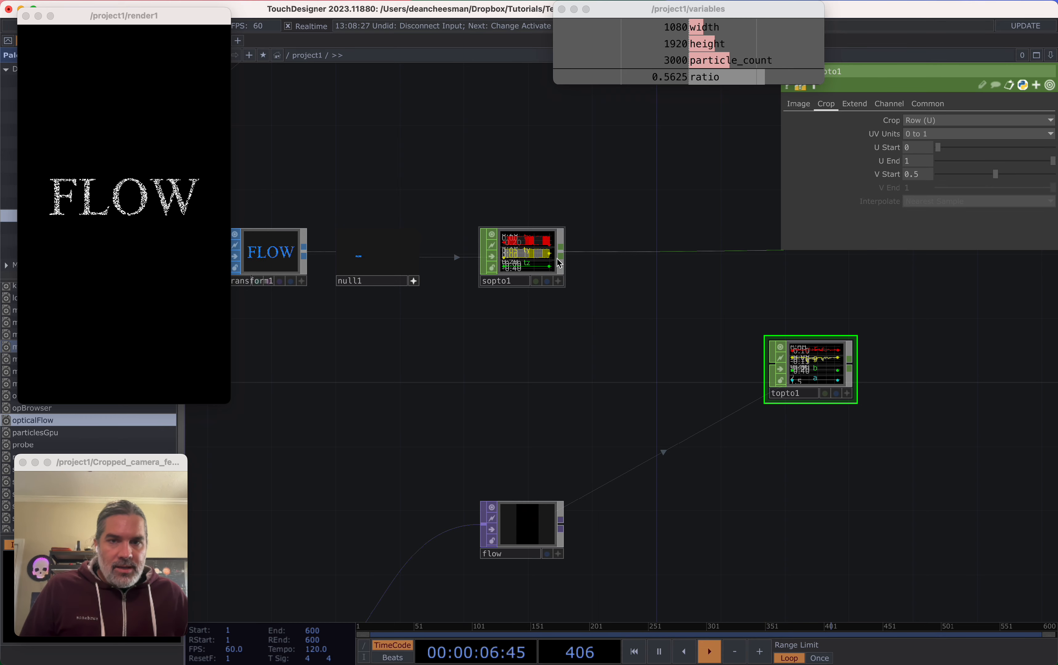
Connect sopto1's output to topto1's input and check the sample range of topto1's channels
mouse_move(563, 258)
left_mouse_down()
mouse_move(639, 320)
mouse_move(563, 257)
left_mouse_up()
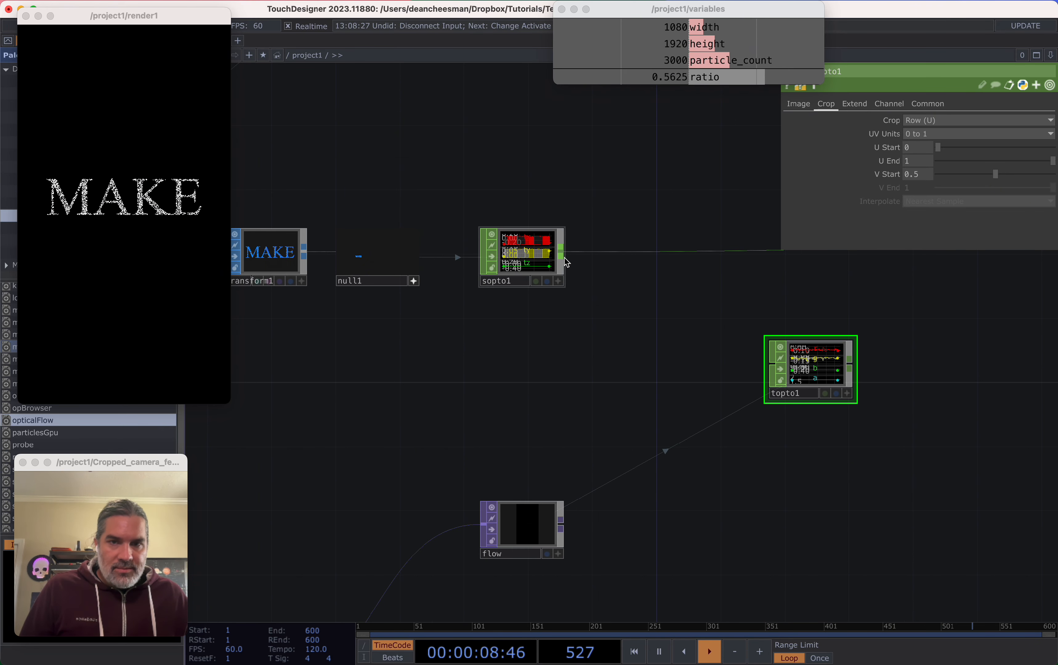
left_click(771, 359)
scroll(832, 374, "up", 4)
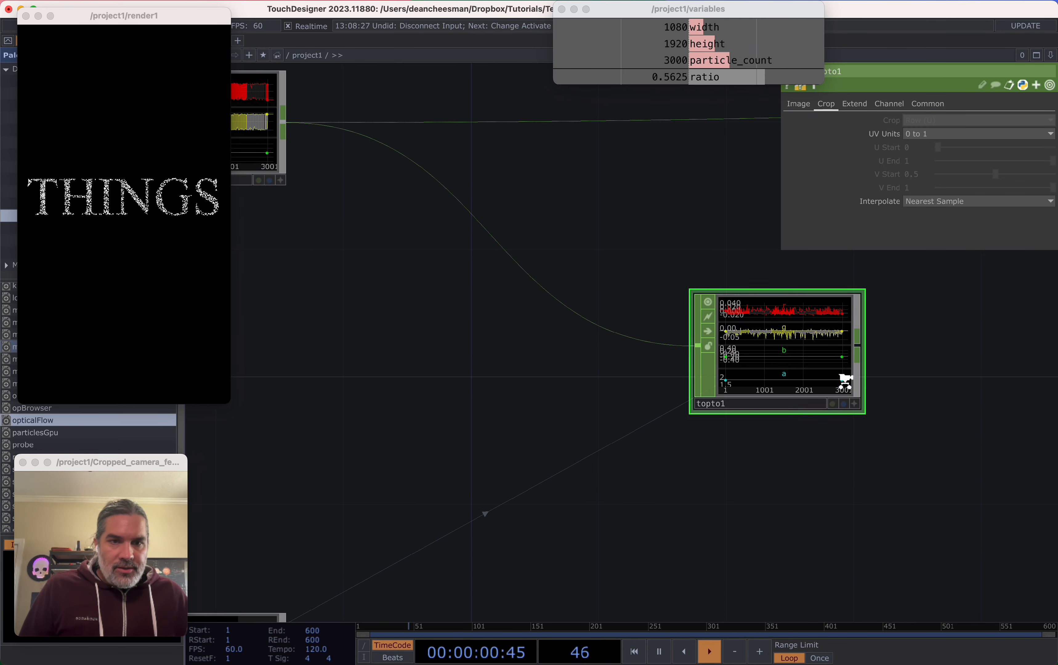
left_click_drag(450, 316, 558, 361)
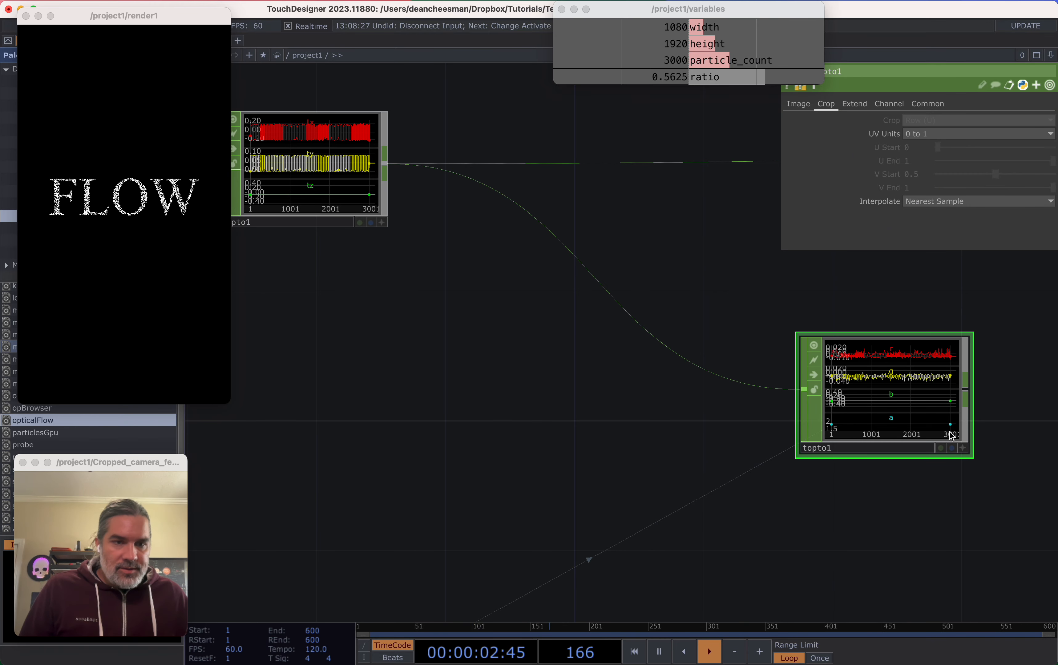
left_click_drag(918, 384, 728, 373)
scroll(728, 373, "up", 5)
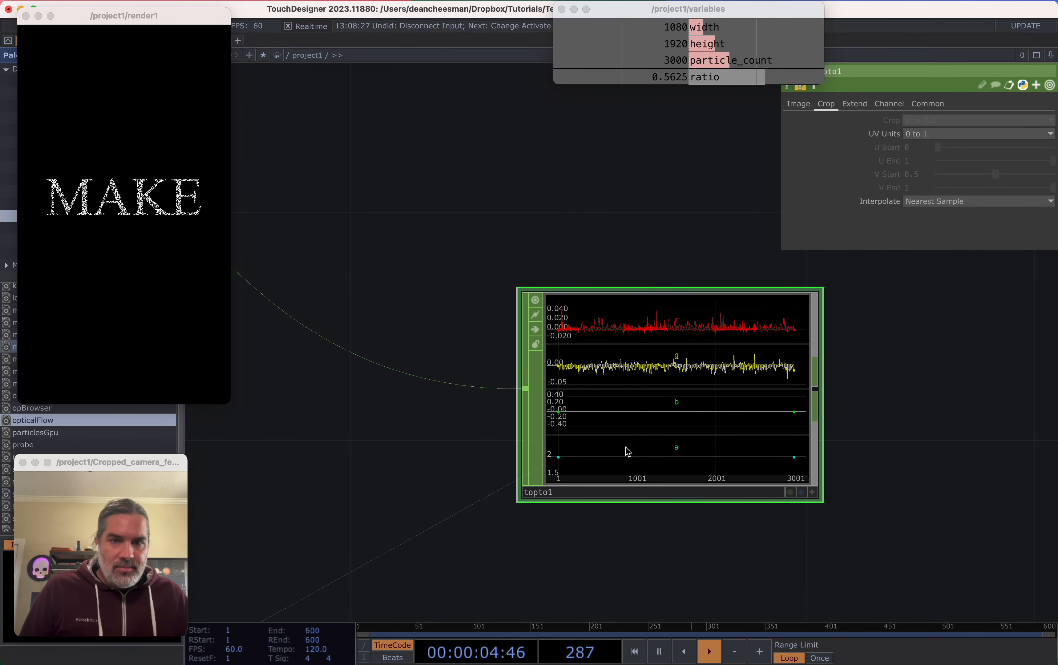
Trace topto1 back to sopto1 and examine the point positions in the transform1, null1 and sopto1 viewers
left_click_drag(459, 464, 544, 405)
scroll(544, 406, "down", 3)
left_click_drag(481, 417, 779, 419)
left_click_drag(363, 261, 527, 303)
scroll(527, 303, "down", 4)
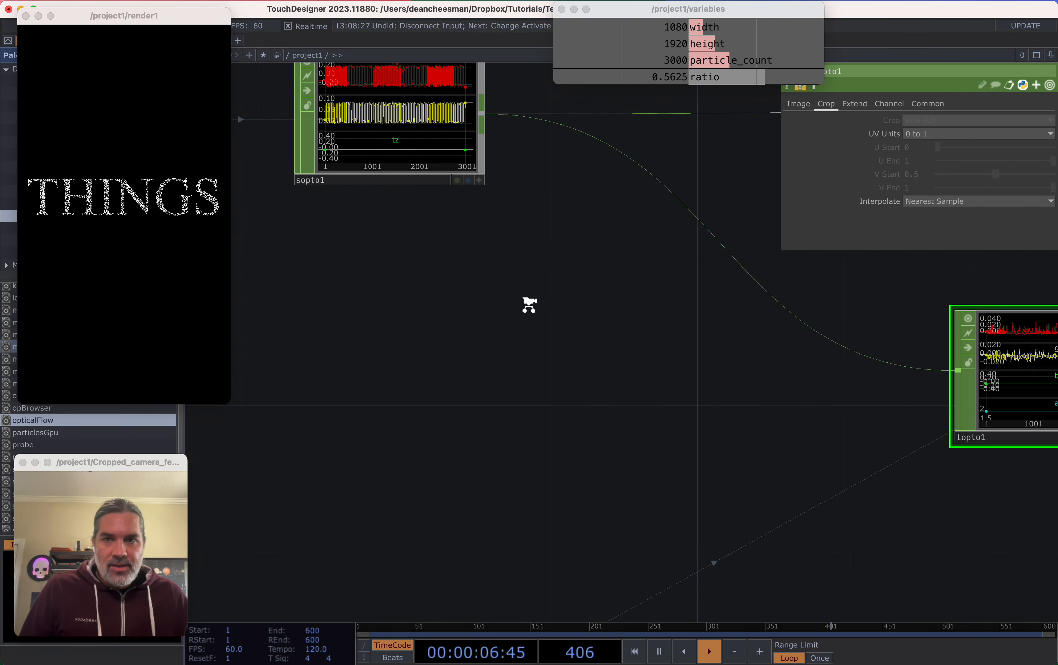
left_click_drag(446, 509, 534, 305)
scroll(529, 478, "down", 1)
left_click_drag(660, 260, 810, 426)
scroll(511, 408, "down", 3)
scroll(514, 408, "up", 2)
left_click_drag(589, 395, 792, 455)
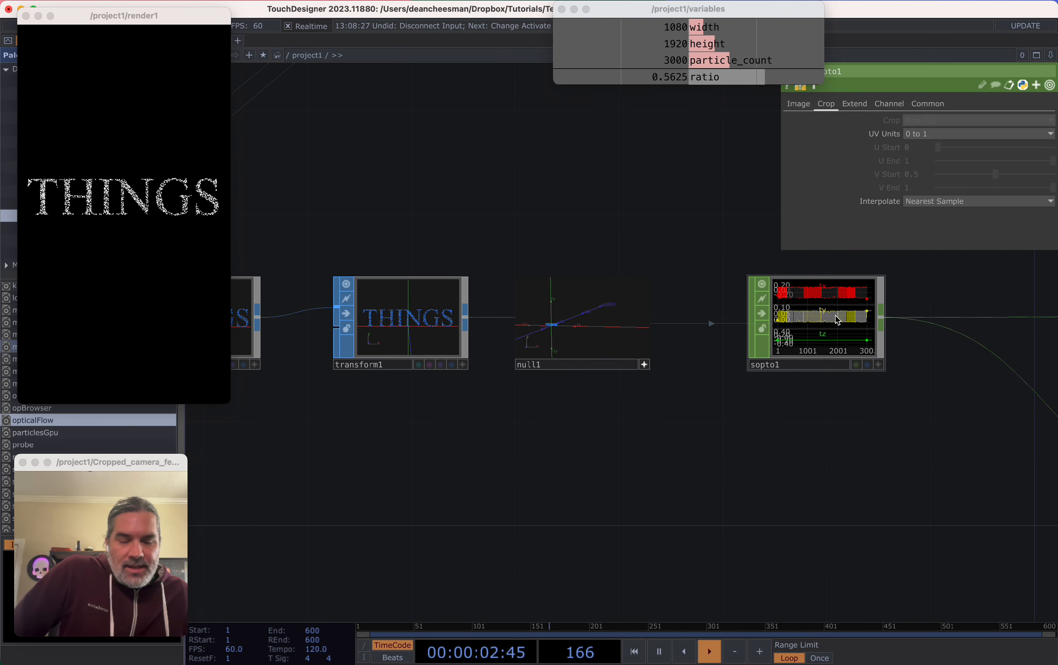
left_click_drag(784, 406, 742, 418)
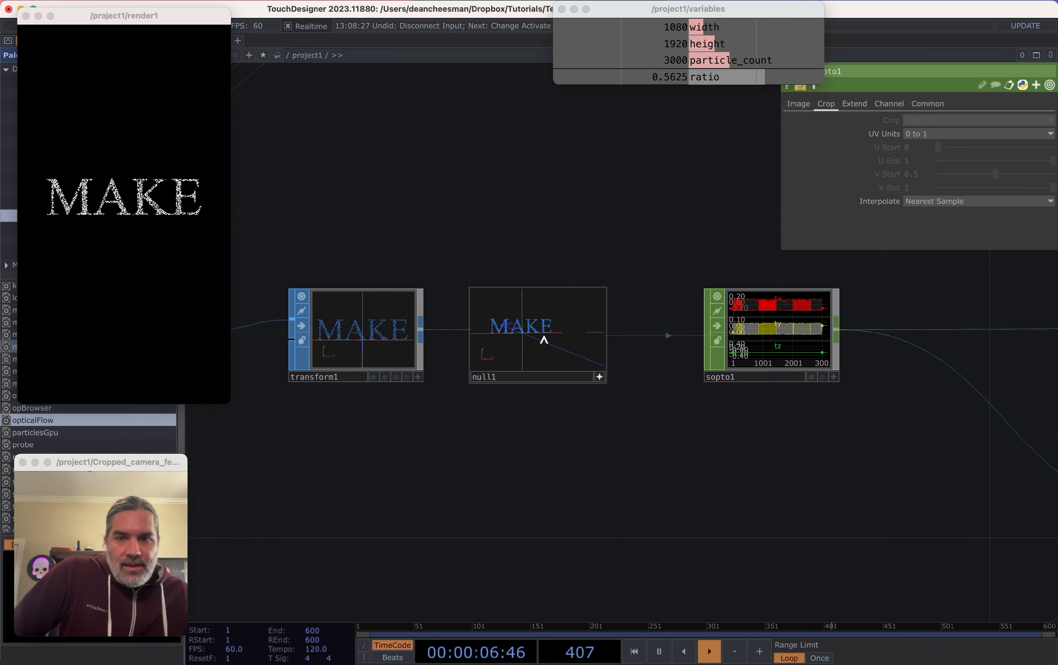
mouse_move(391, 352)
left_mouse_down()
mouse_move(342, 283)
mouse_move(371, 370)
mouse_move(390, 350)
left_mouse_up()
scroll(391, 374, "up", 1)
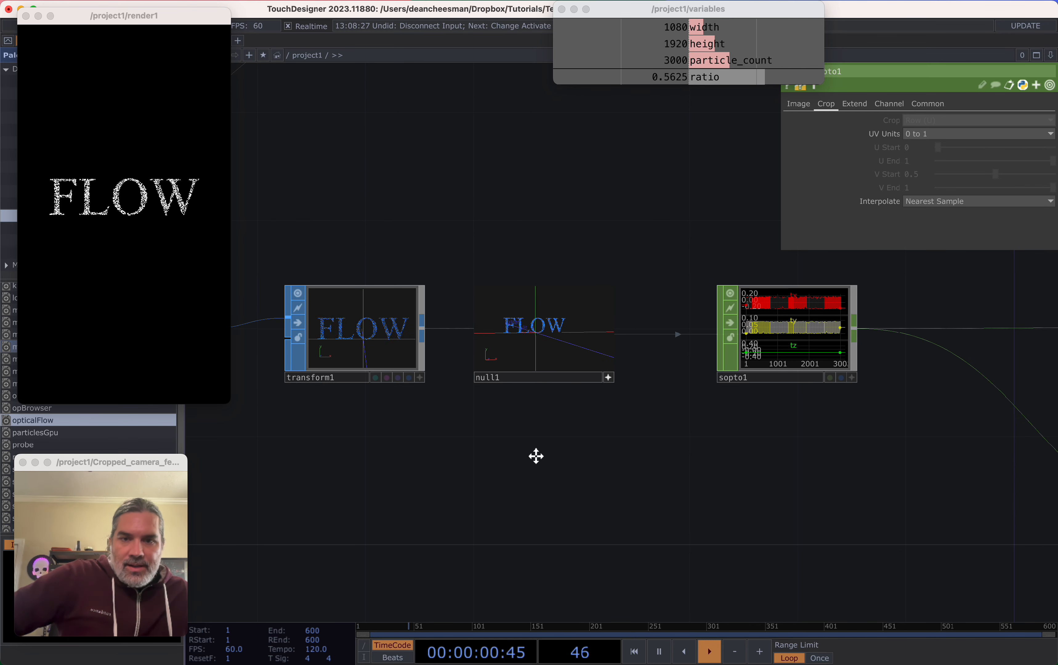
left_click_drag(536, 456, 494, 465)
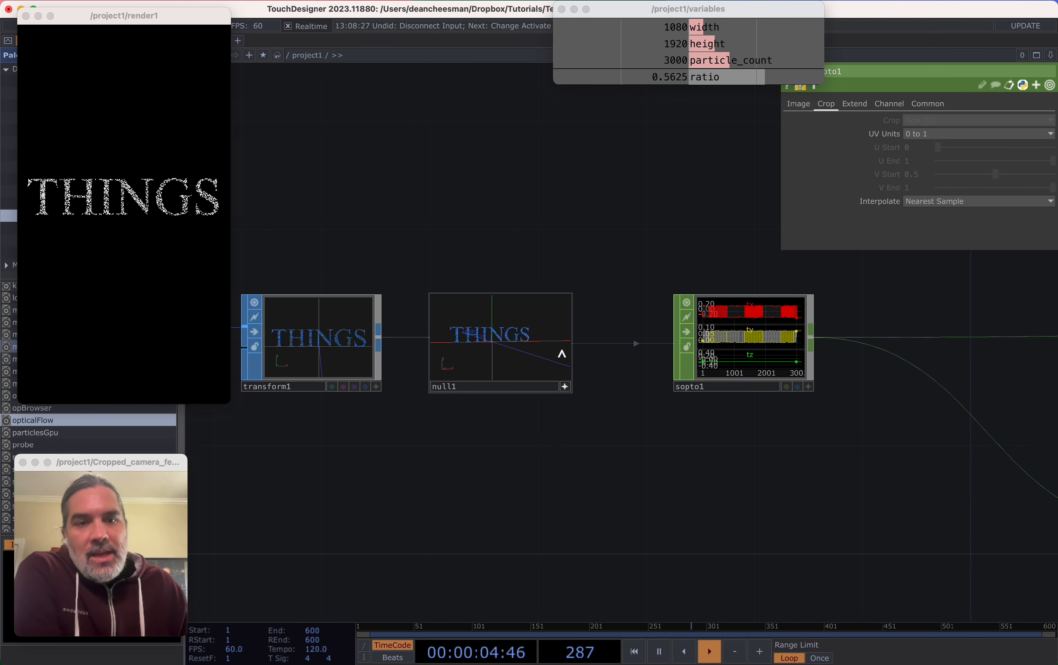
left_click_drag(674, 451, 651, 453)
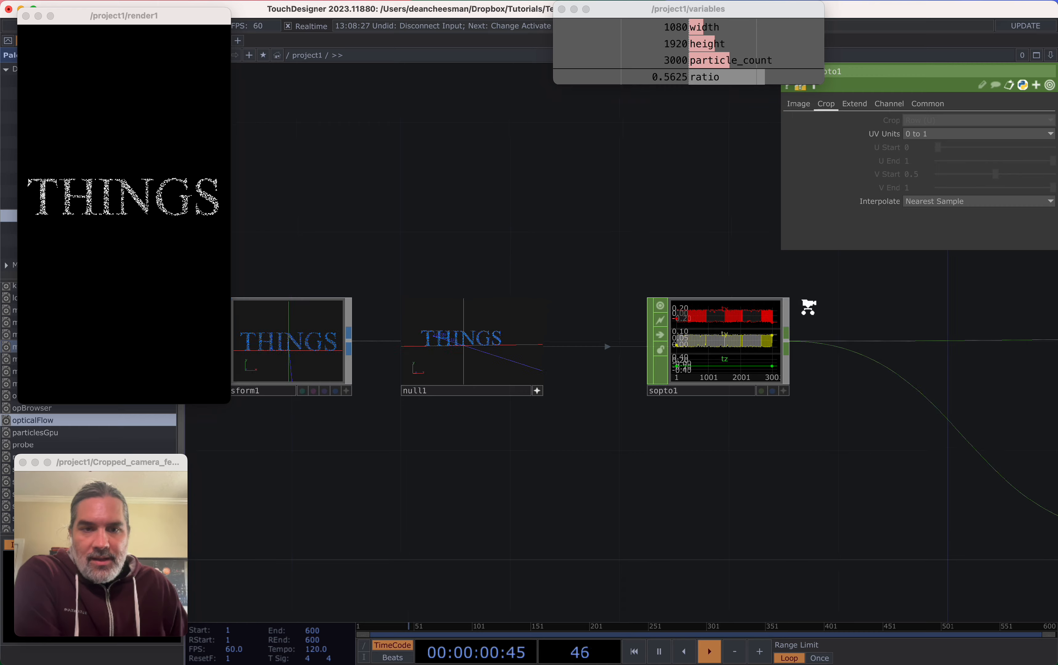
Examine sopto1's tx and ty channel ranges and trace the node chain from transform1 through sopto1 to topto1
scroll(806, 305, "up", 5)
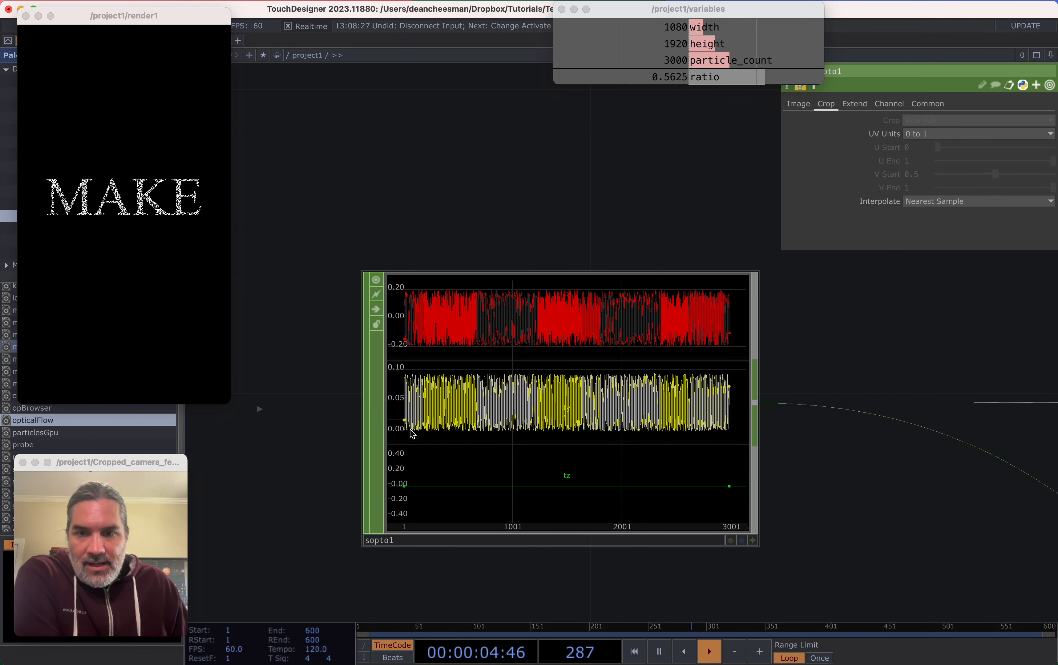
scroll(685, 465, "down", 5)
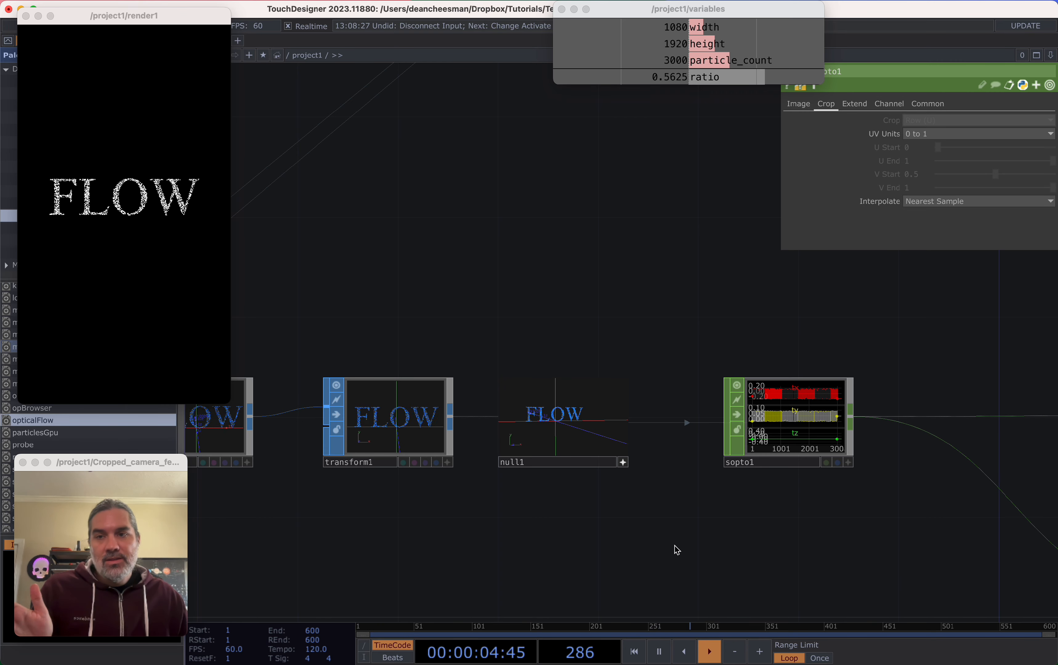
left_click_drag(694, 520, 600, 450)
middle_click_drag(603, 452, 658, 484)
left_click_drag(661, 485, 763, 487)
scroll(766, 491, "left", 3)
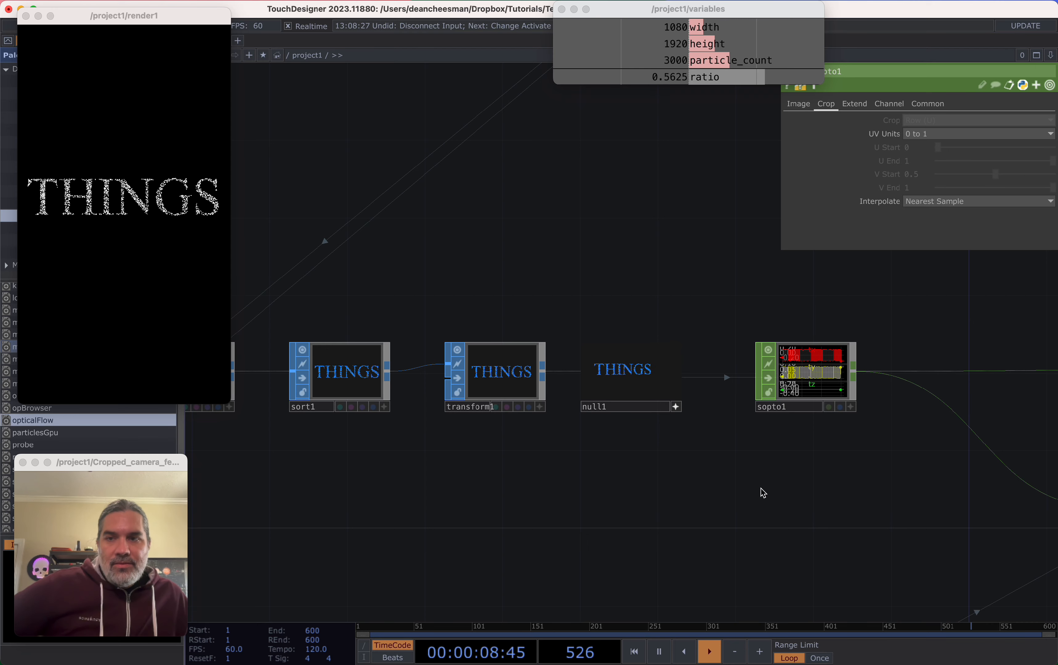
scroll(763, 502, "down", 4)
left_click_drag(780, 499, 603, 468)
scroll(903, 495, "down", 3)
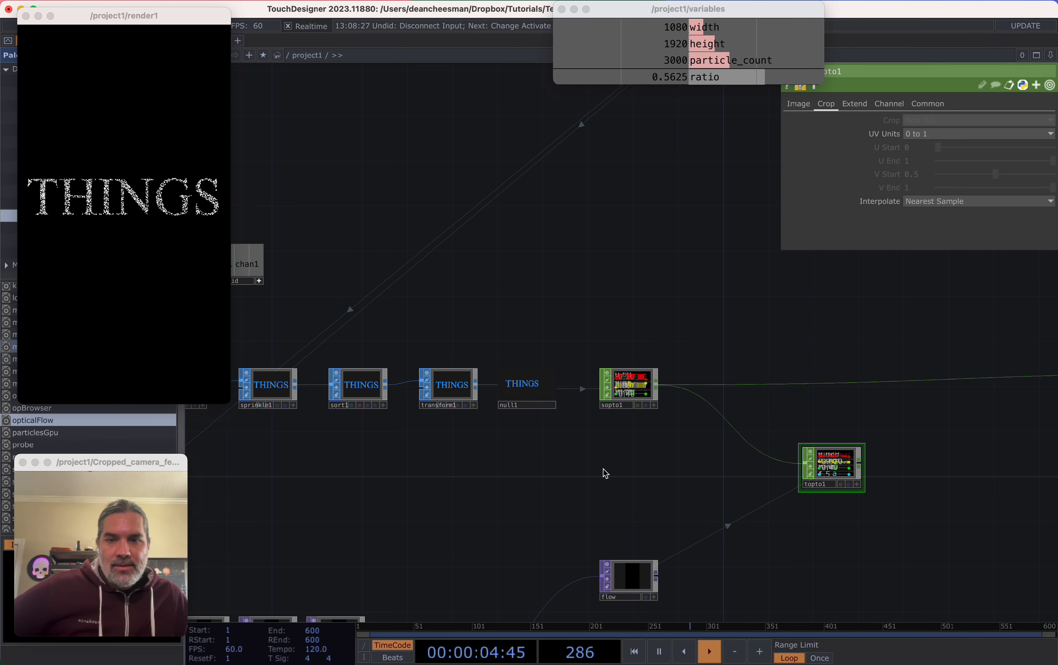
scroll(604, 469, "down", 5)
left_click_drag(840, 472, 598, 487)
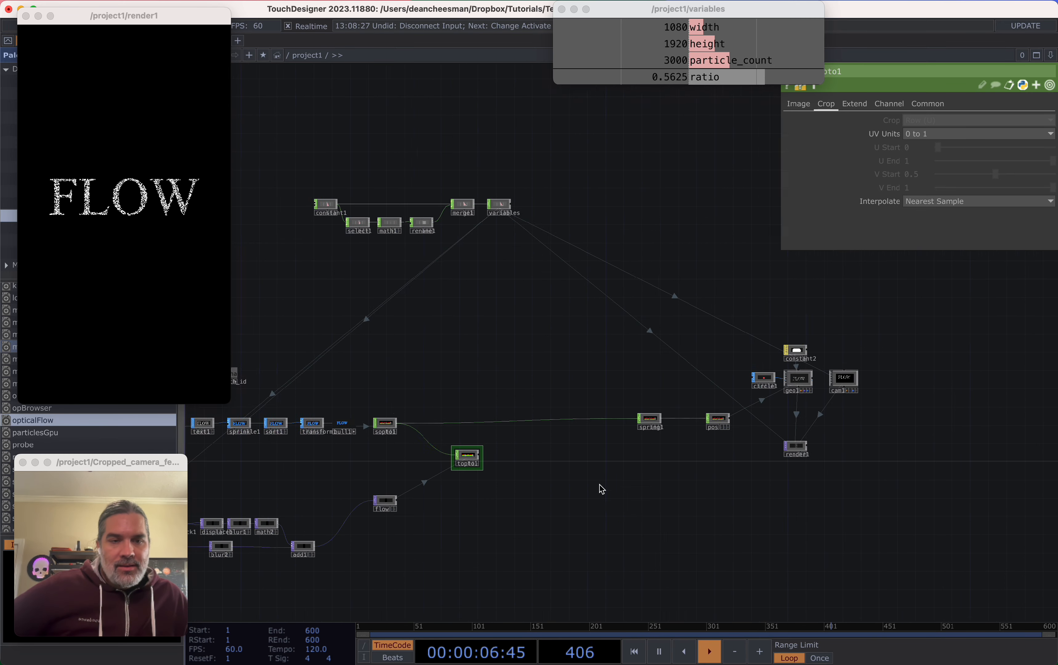
Check cam1's View projection and Ortho Width settings against the point positions shown in null1 and sopto1
scroll(763, 366, "up", 6)
left_click(751, 302)
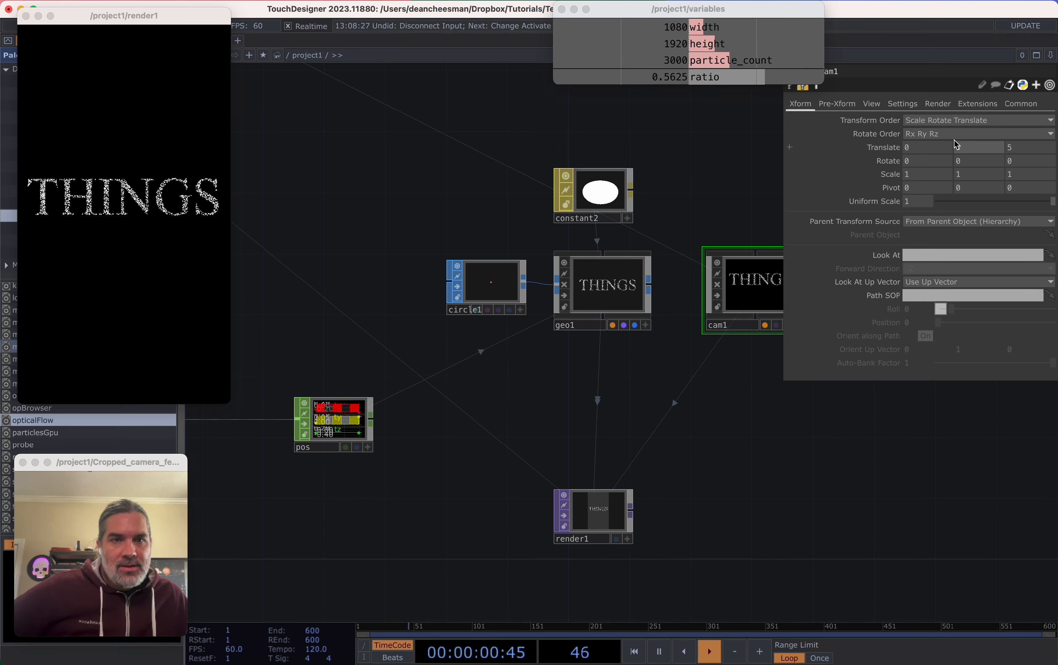
left_click(872, 104)
left_click_drag(513, 500, 946, 515)
left_click_drag(480, 522, 926, 501)
left_click_drag(800, 502, 1051, 487)
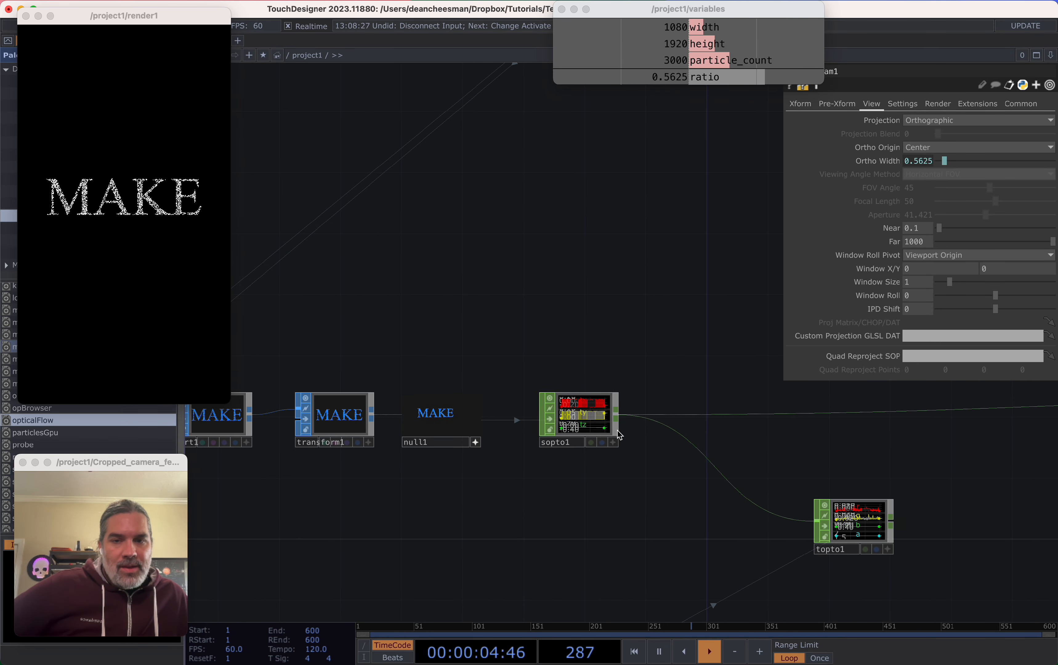
scroll(591, 426, "up", 6)
scroll(592, 427, "down", 1)
left_click_drag(472, 530, 712, 523)
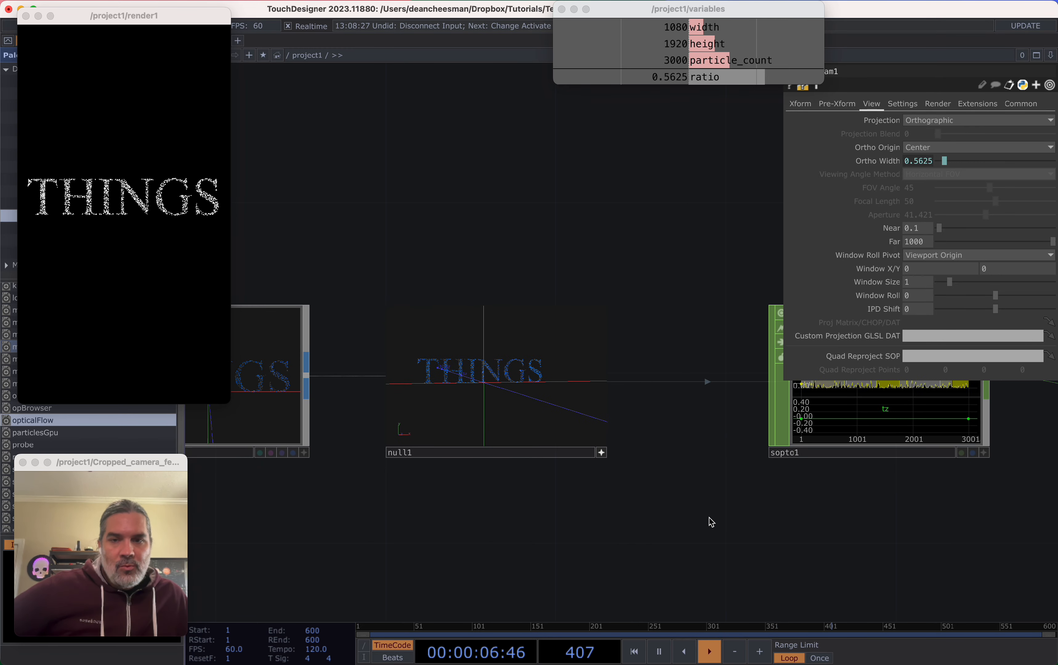
scroll(711, 522, "down", 5)
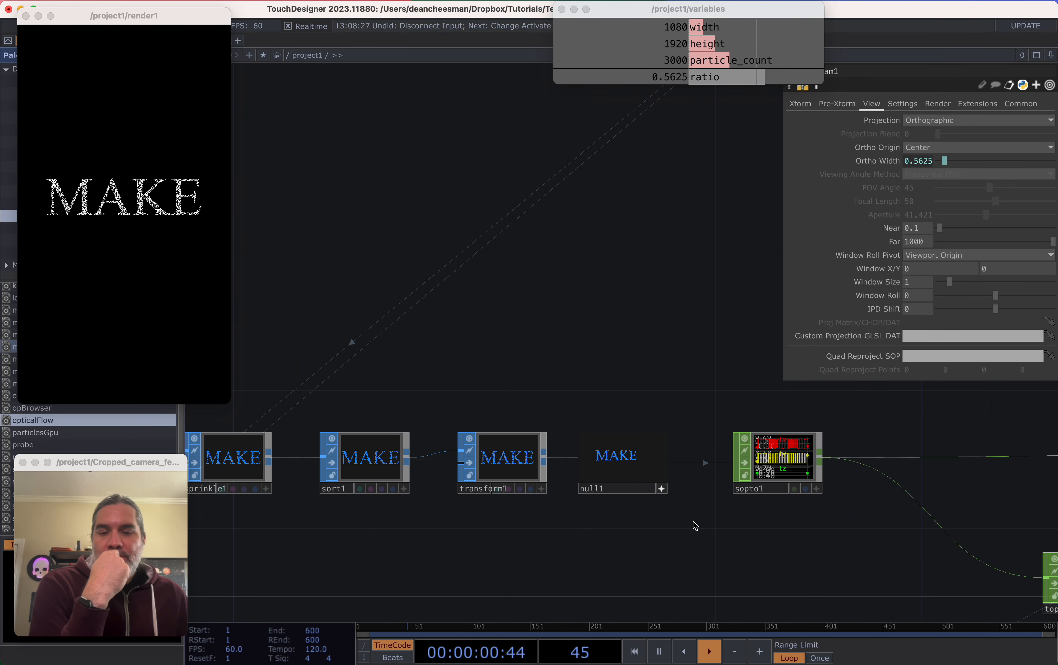
Insert a Math CHOP between sopto1 and topto1 and look through its OP, Mult-Add and Range parameters
left_click_drag(748, 530, 559, 438)
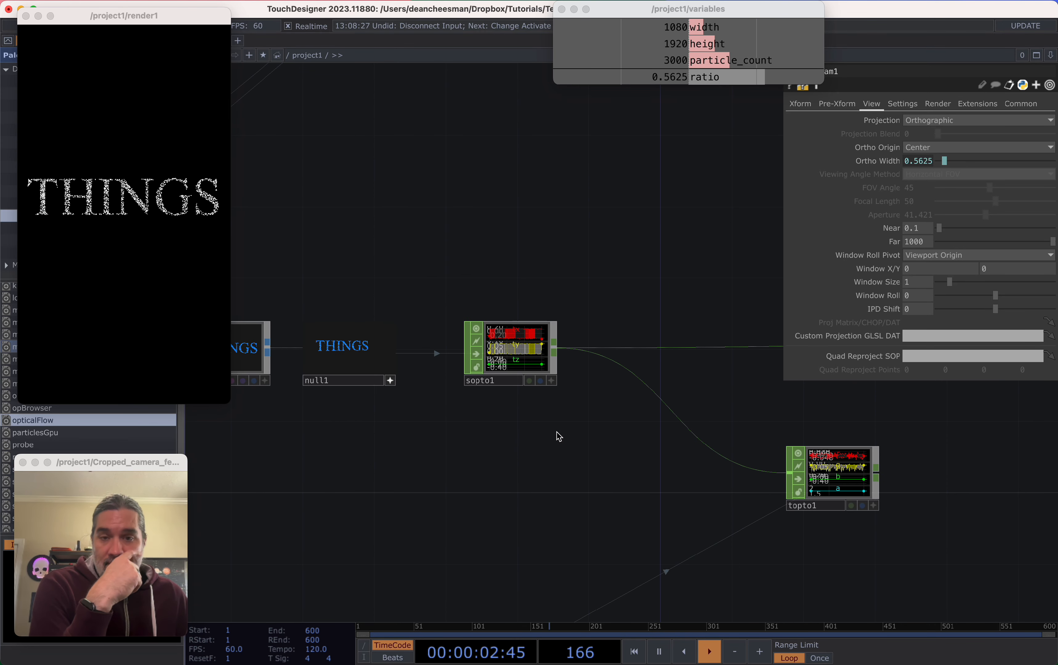
right_click(666, 401)
left_click(695, 388)
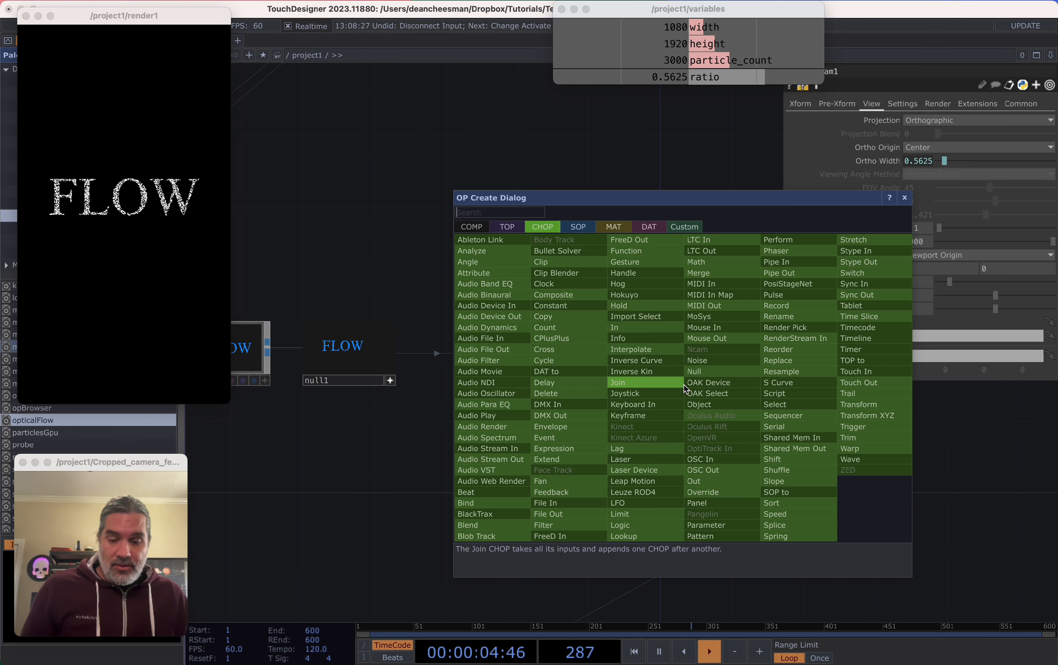
type("ma")
left_click(696, 262)
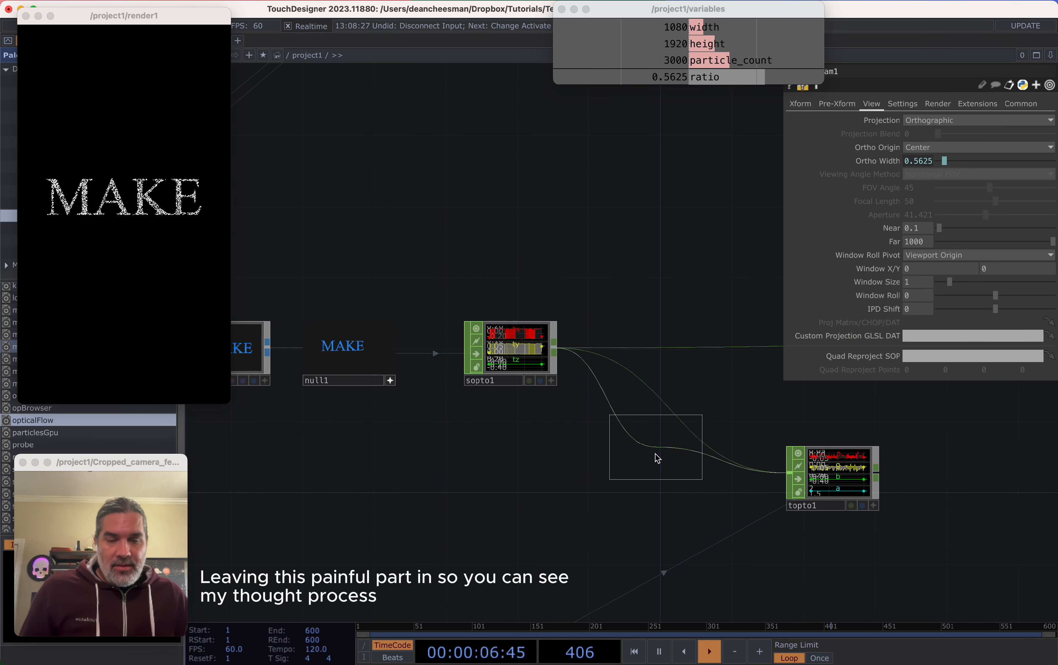
left_click(657, 459)
left_click(869, 104)
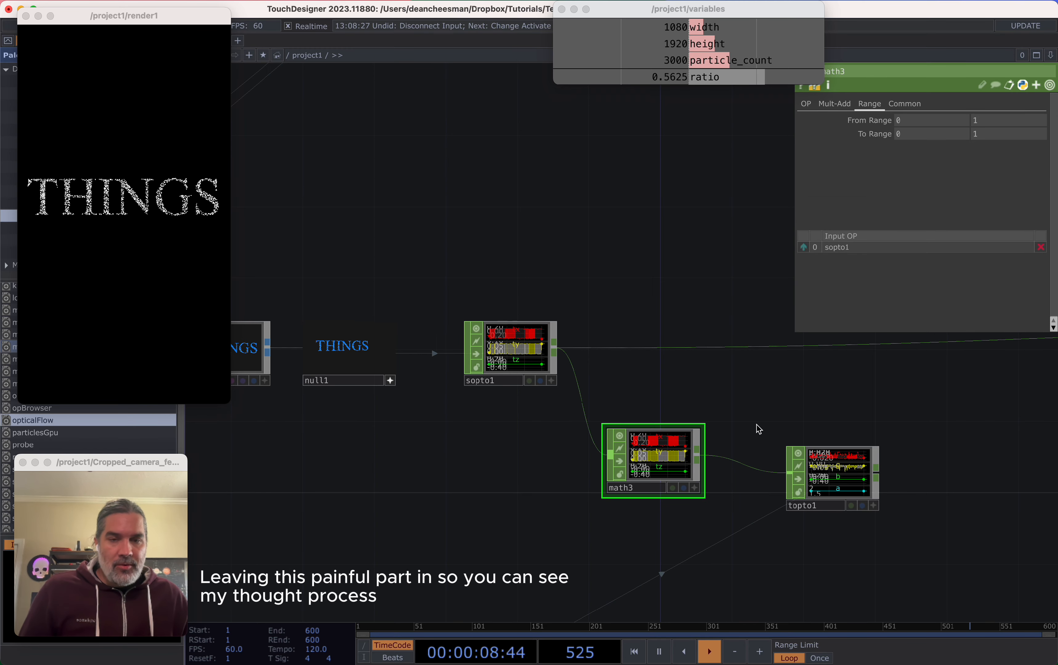
left_click_drag(758, 429, 691, 355)
left_click(834, 104)
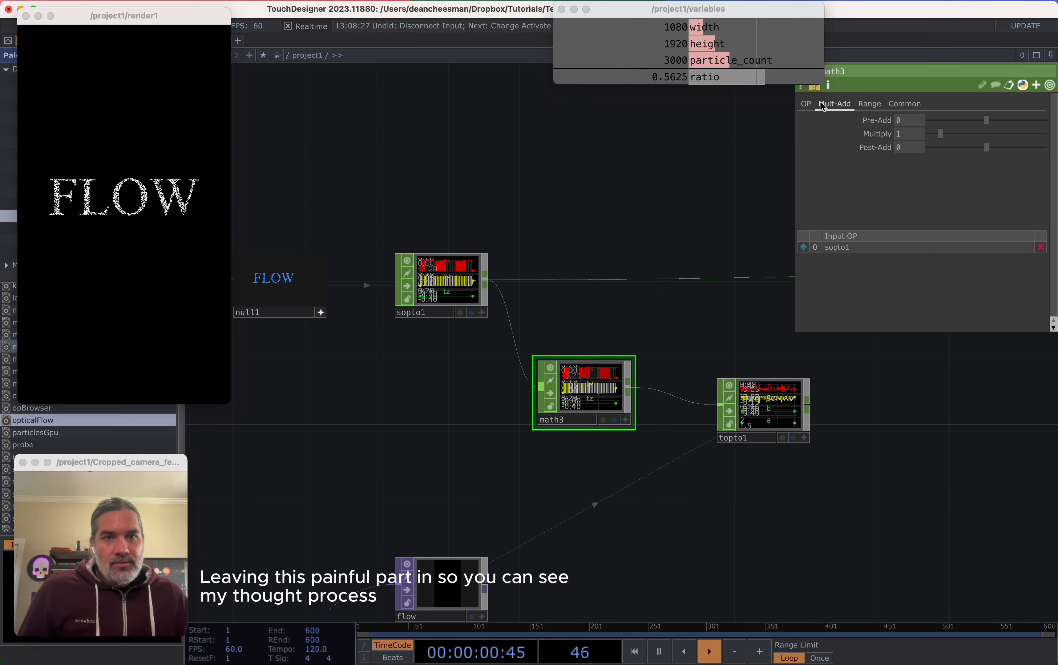
left_click(806, 104)
left_click(835, 103)
left_click(876, 106)
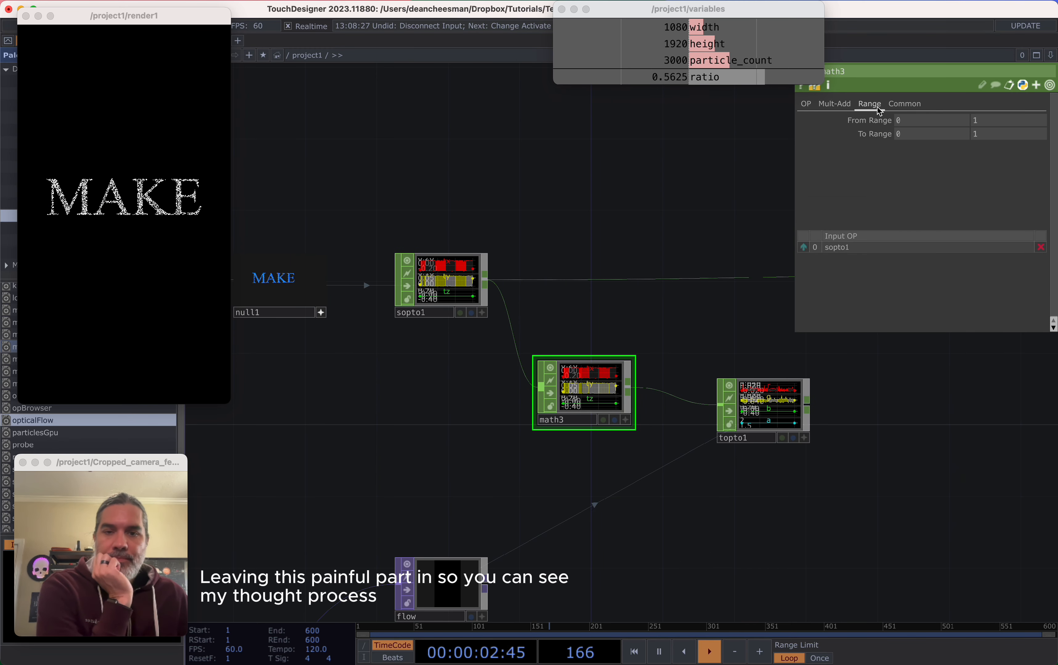
Check sopto1's channel ranges and delete the Math CHOP between sopto1 and topto1
scroll(442, 278, "up", 6)
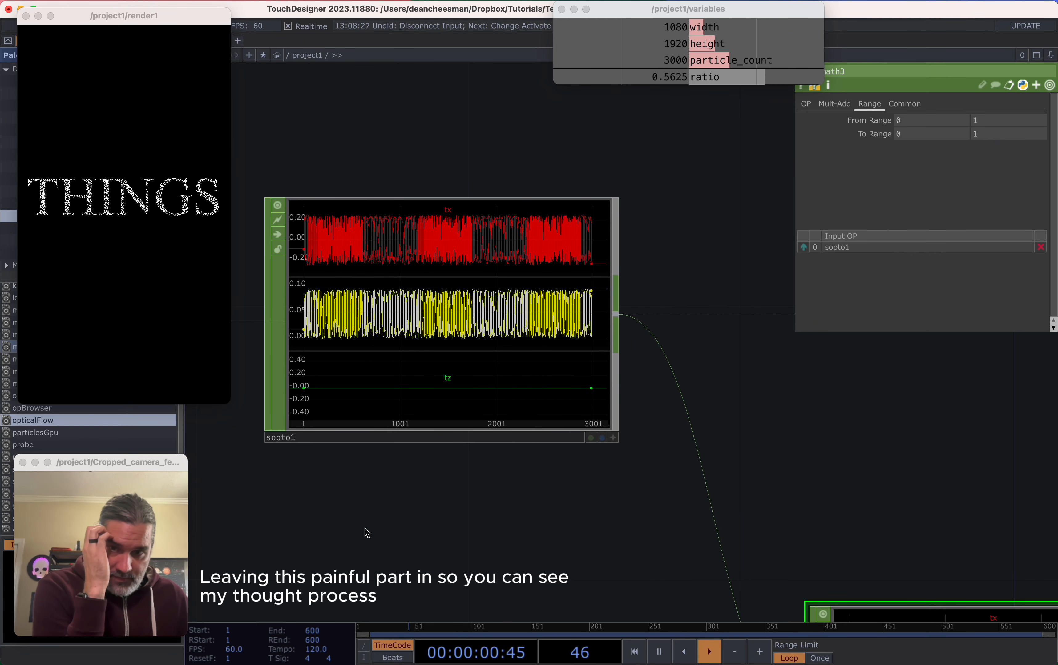
left_click_drag(366, 533, 867, 477)
scroll(485, 509, "down", 5)
scroll(710, 481, "down", 5)
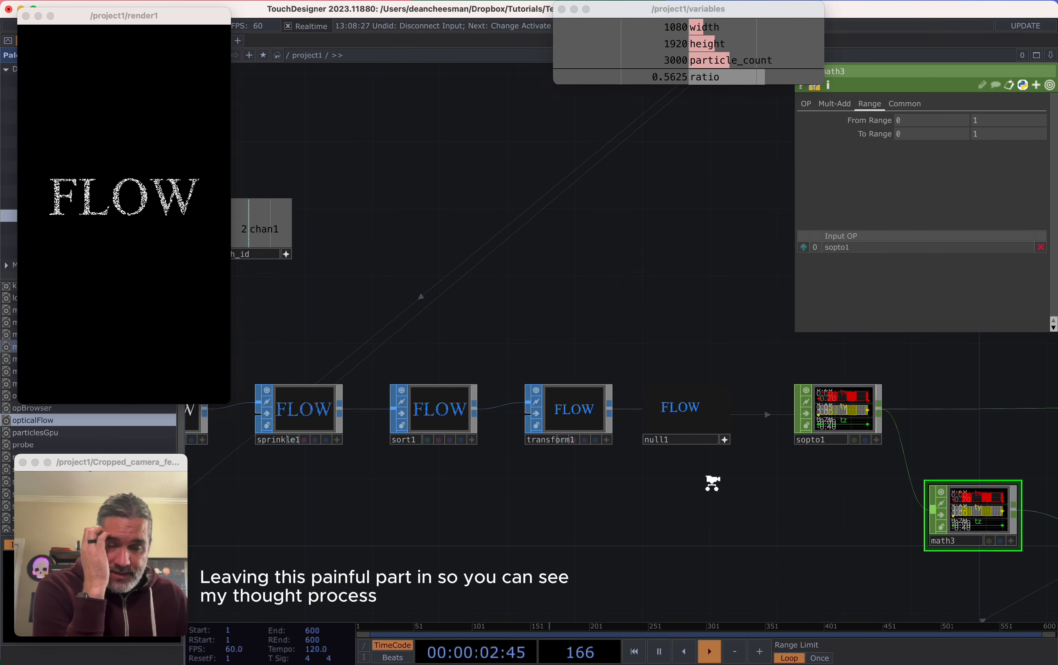
left_click_drag(715, 490, 520, 483)
key("Delete")
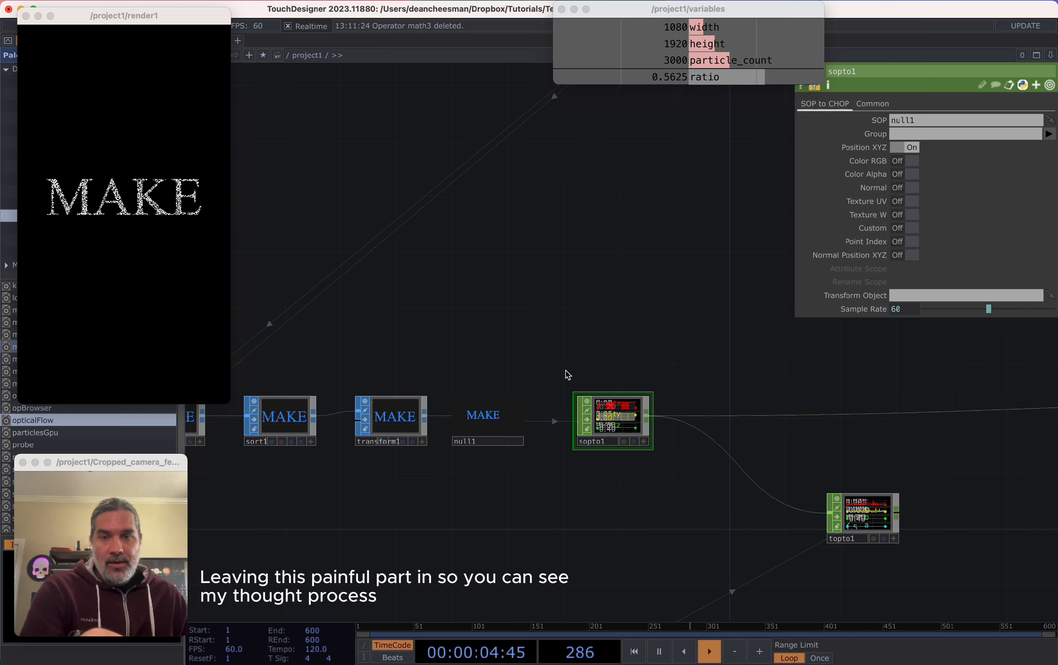
Add a Rectangle SOP above transform1 in the word geometry chain
left_click_drag(496, 344, 621, 366)
scroll(621, 366, "down", 3)
left_click_drag(542, 352, 661, 314)
scroll(661, 314, "down", 2)
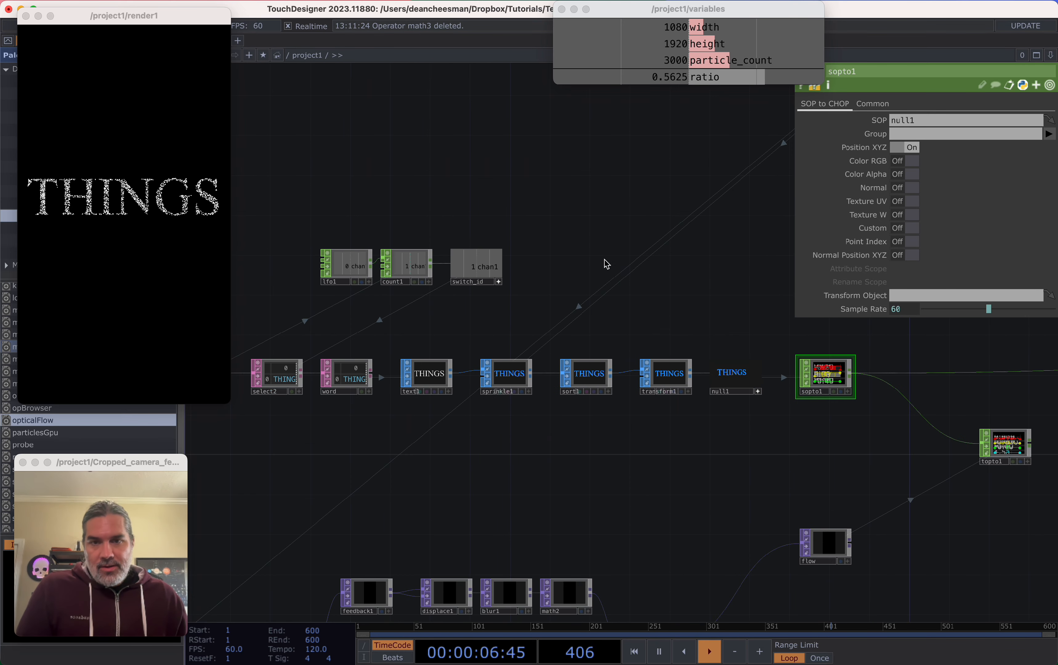
key("Tab")
type("r")
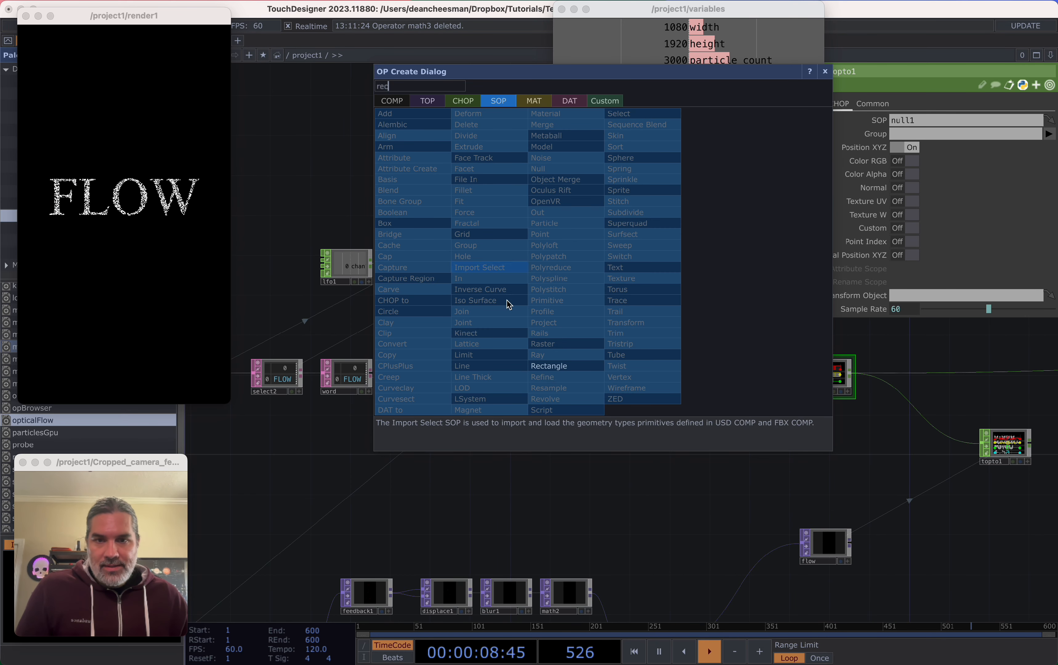
left_click(552, 366)
left_click(608, 295)
scroll(608, 296, "up", 4)
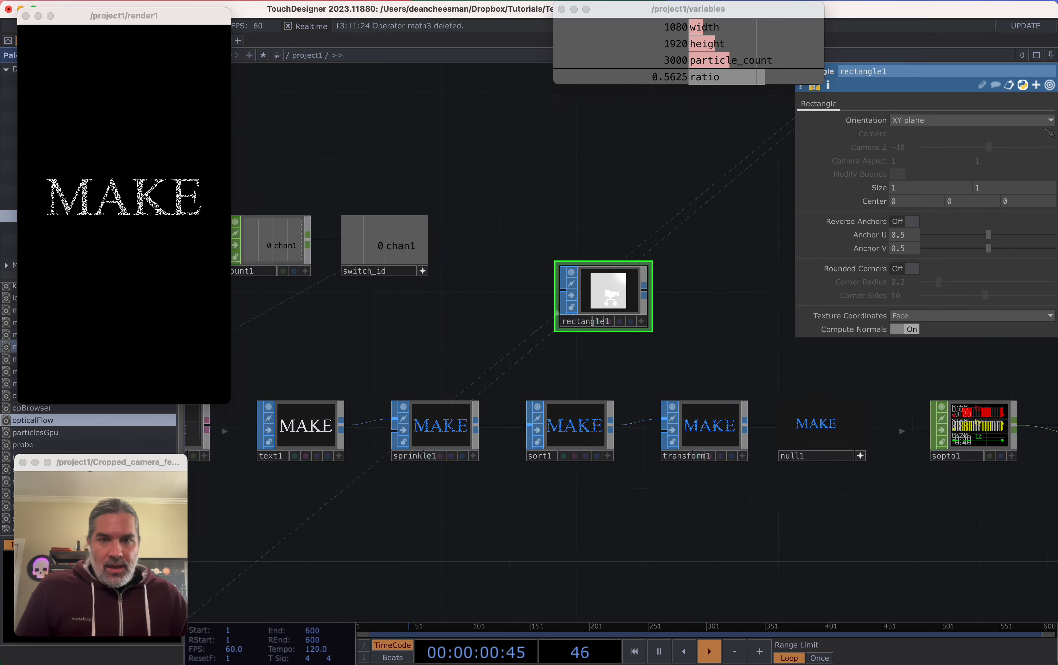
scroll(589, 300, "up", 2)
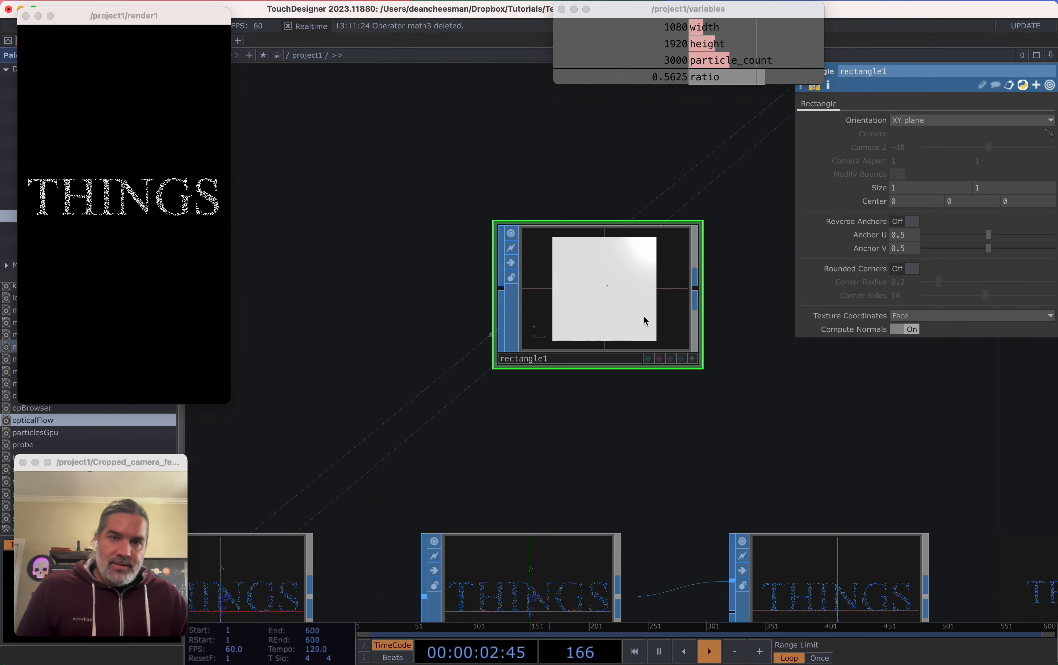
Reference the ratio channel from variables in the first Size value of rectangle1
left_click_drag(724, 437, 616, 411)
left_click_drag(670, 328, 615, 271)
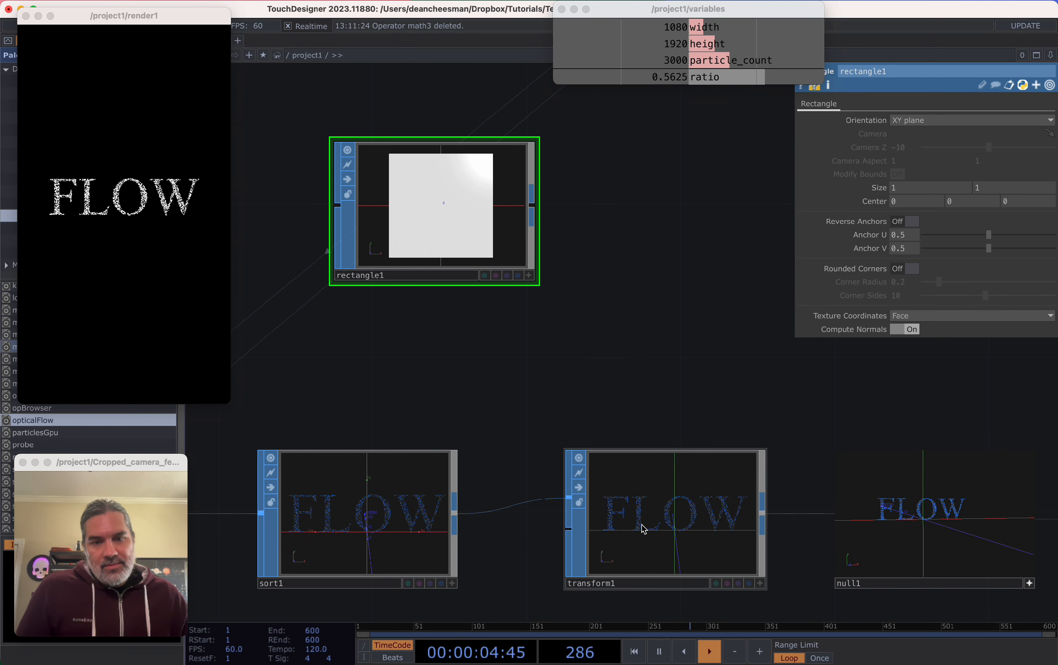
left_click_drag(651, 365, 545, 394)
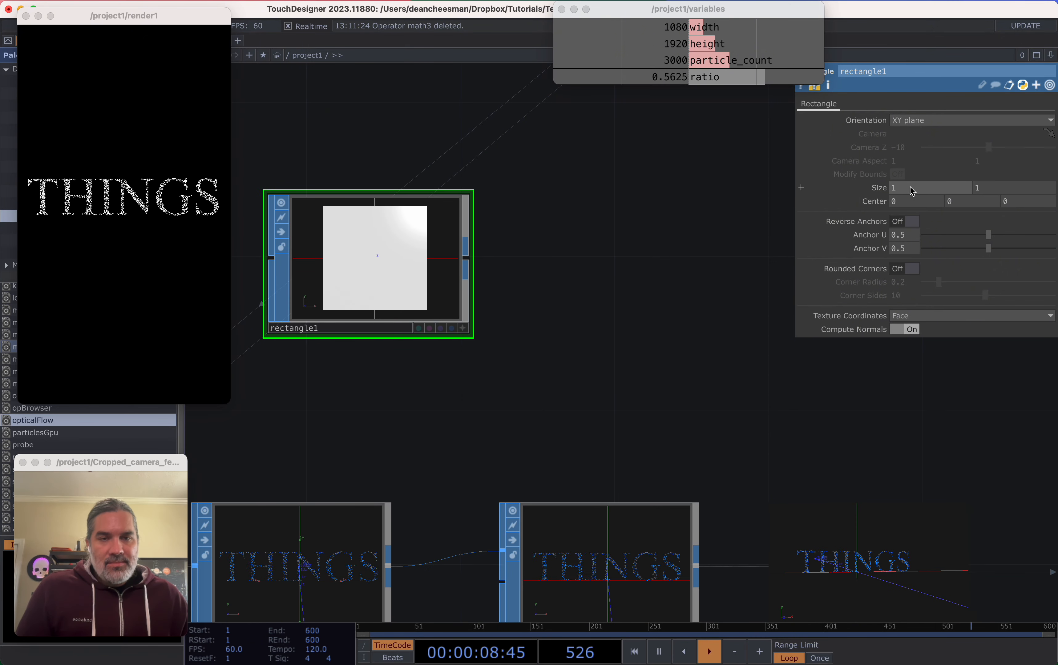
left_click_drag(711, 77, 693, 83)
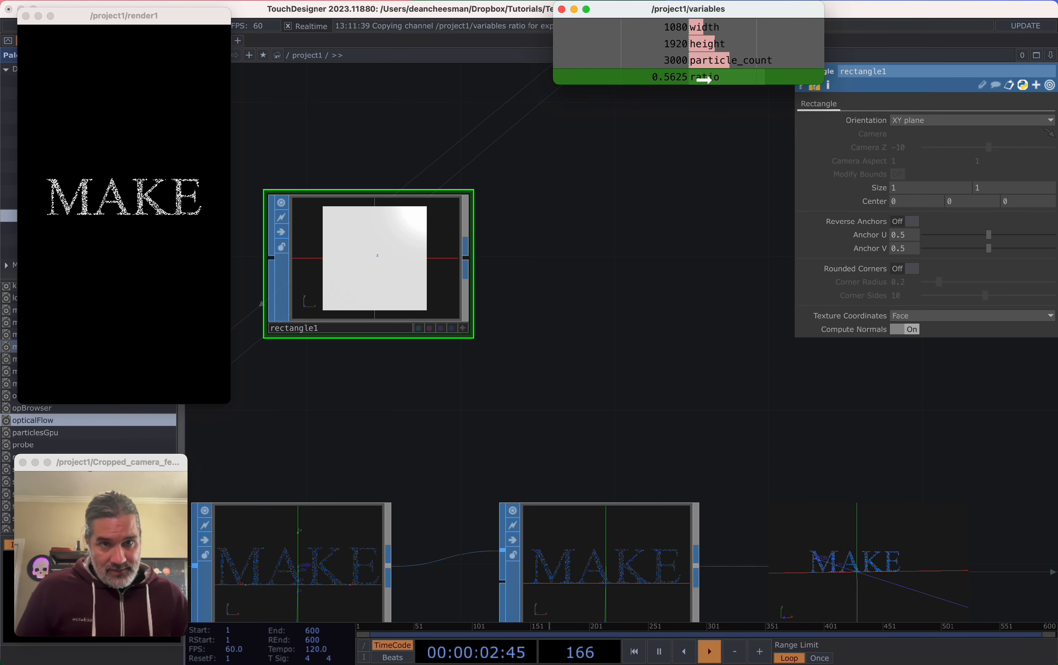
left_click_drag(911, 194, 912, 194)
left_click(919, 189)
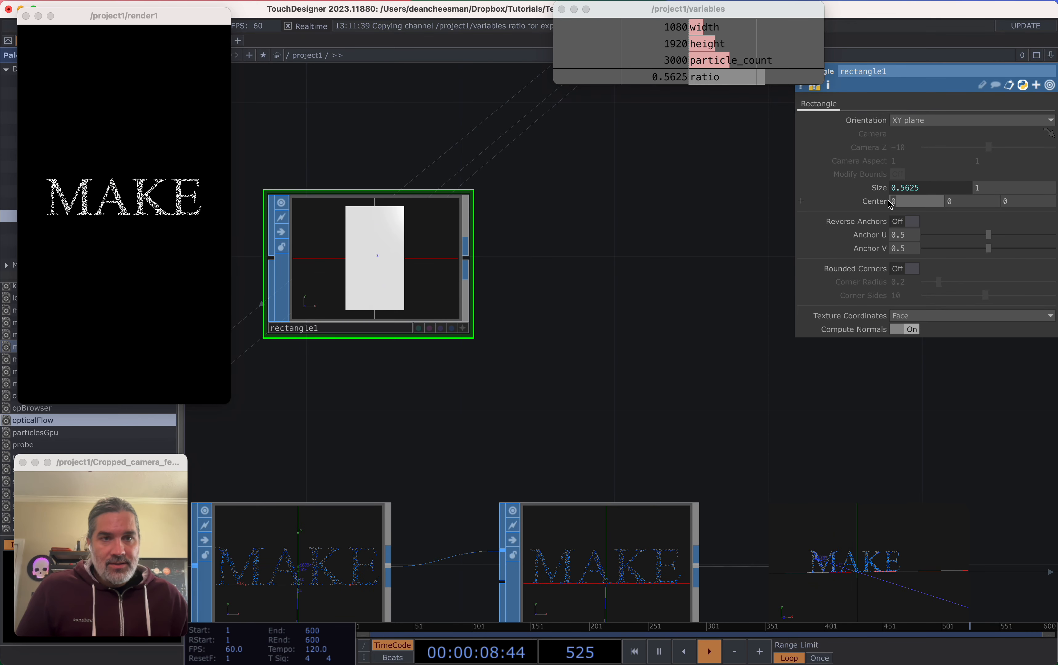
Set rectangle1's Center X to the expression op('variables')['ratio']/2 and its Center Y to 0.5
left_click_drag(901, 191, 920, 201)
left_click(917, 190)
left_click(873, 202)
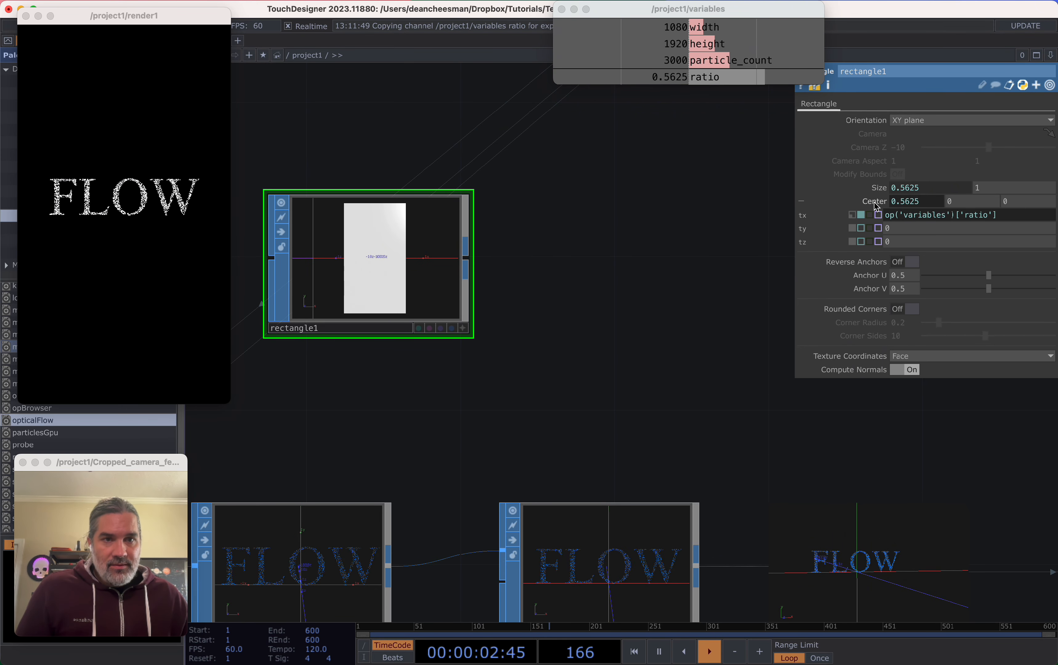
type("/2")
key("Return")
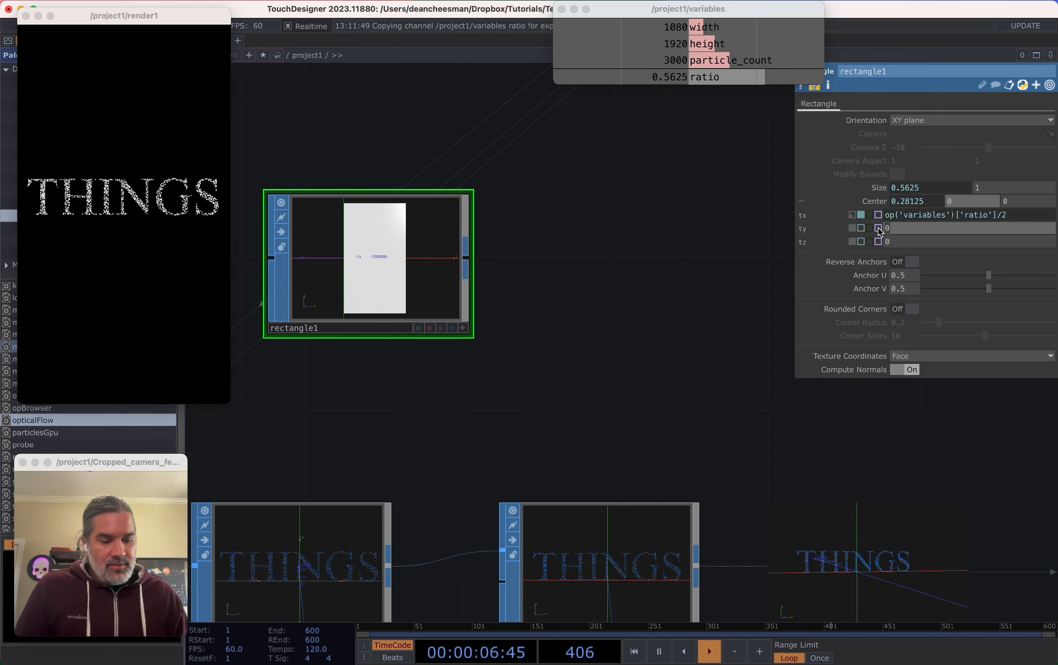
key("Return")
Combine rectangle1 and transform1 in a new Merge SOP placed beside rectangle1
left_click_drag(492, 315, 540, 323)
left_click_drag(476, 270, 707, 309)
scroll(692, 383, "down", 8)
left_click_drag(663, 403, 531, 380)
scroll(666, 410, "up", 3)
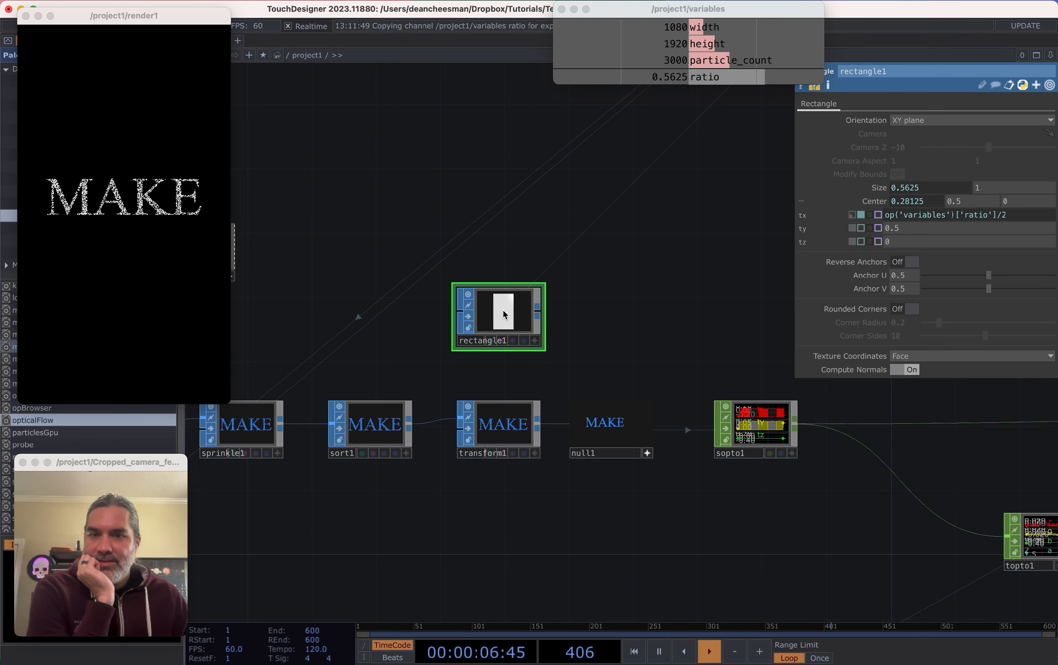
scroll(621, 338, "down", 2)
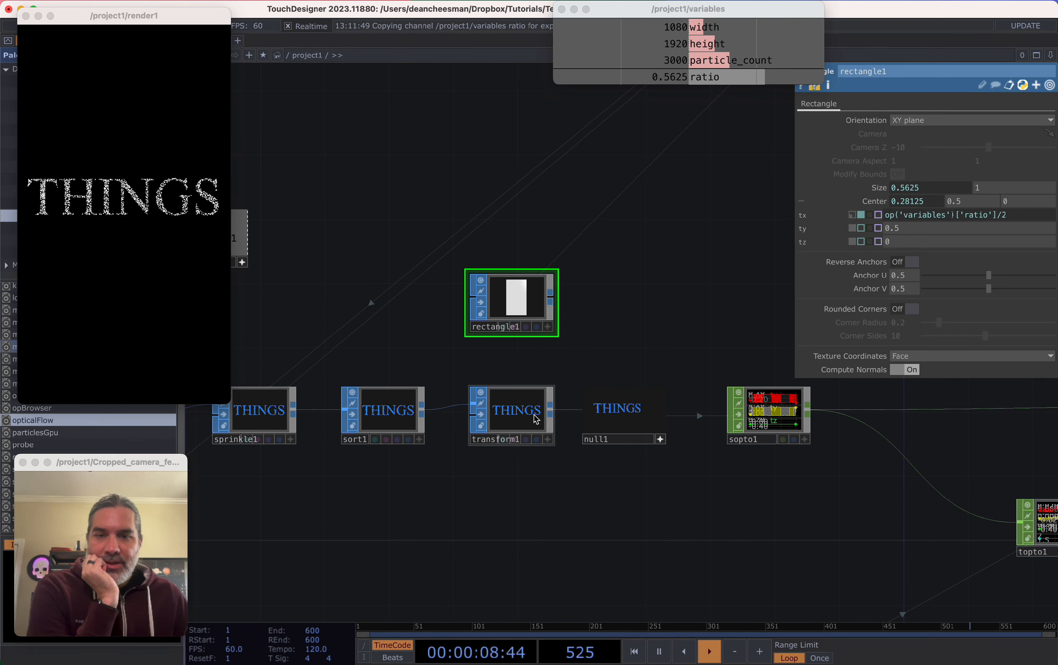
scroll(591, 367, "down", 2)
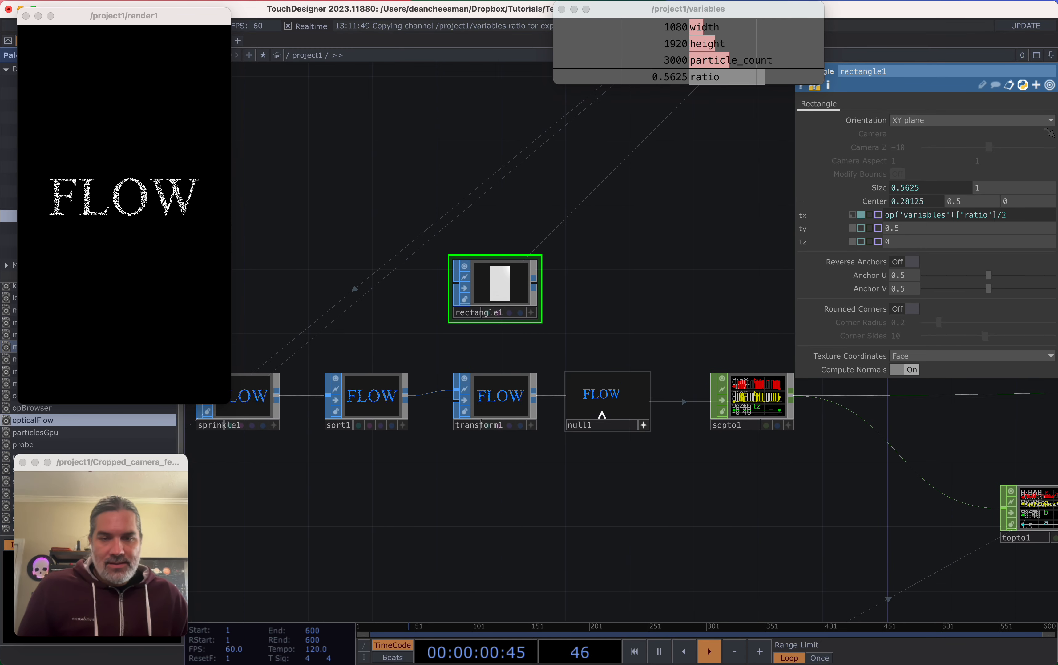
left_click(590, 291)
left_click(528, 195)
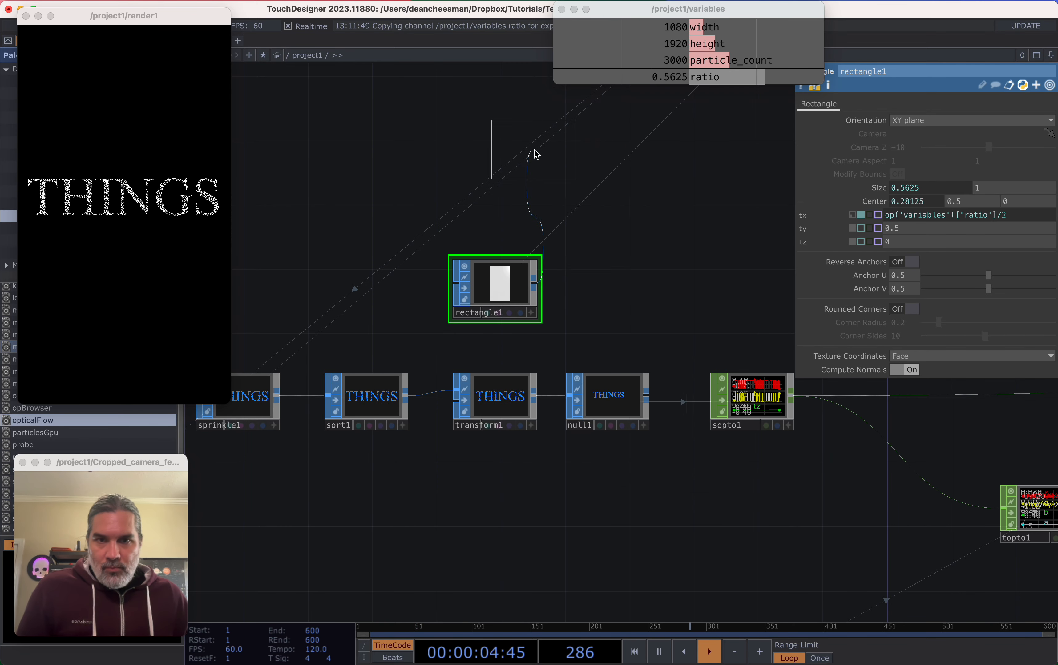
left_click(606, 288)
left_click_drag(563, 311, 568, 303)
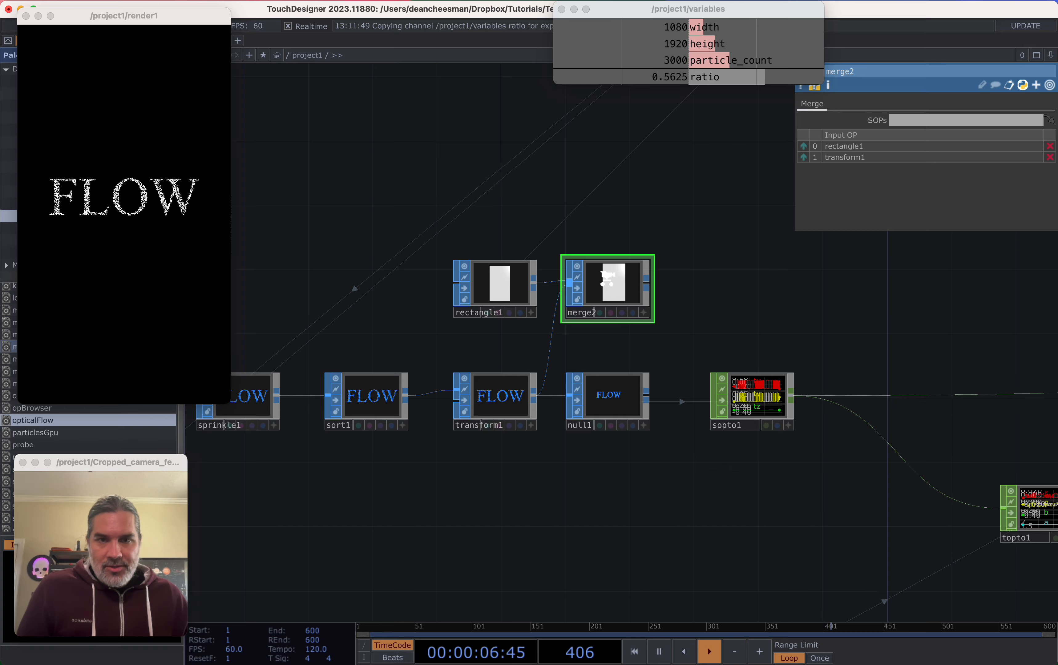
Examine the word's position relative to the rectangle in merge2 and open transform1's parameters
scroll(608, 281, "up", 5)
left_click_drag(717, 438, 715, 455)
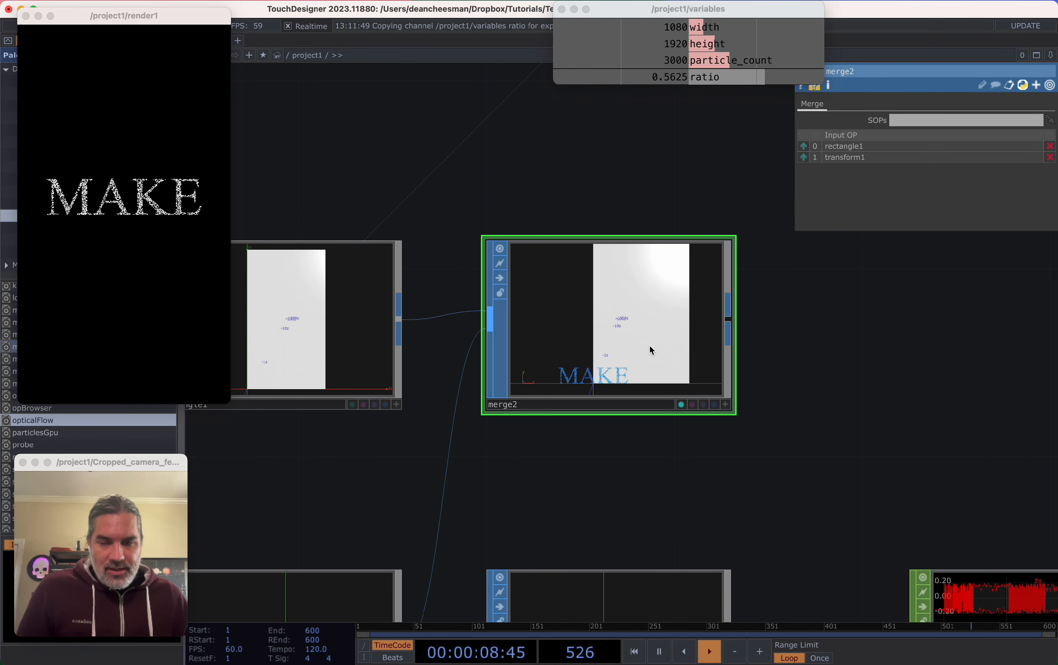
left_click_drag(571, 445, 582, 379)
scroll(567, 390, "down", 5)
left_click(425, 501)
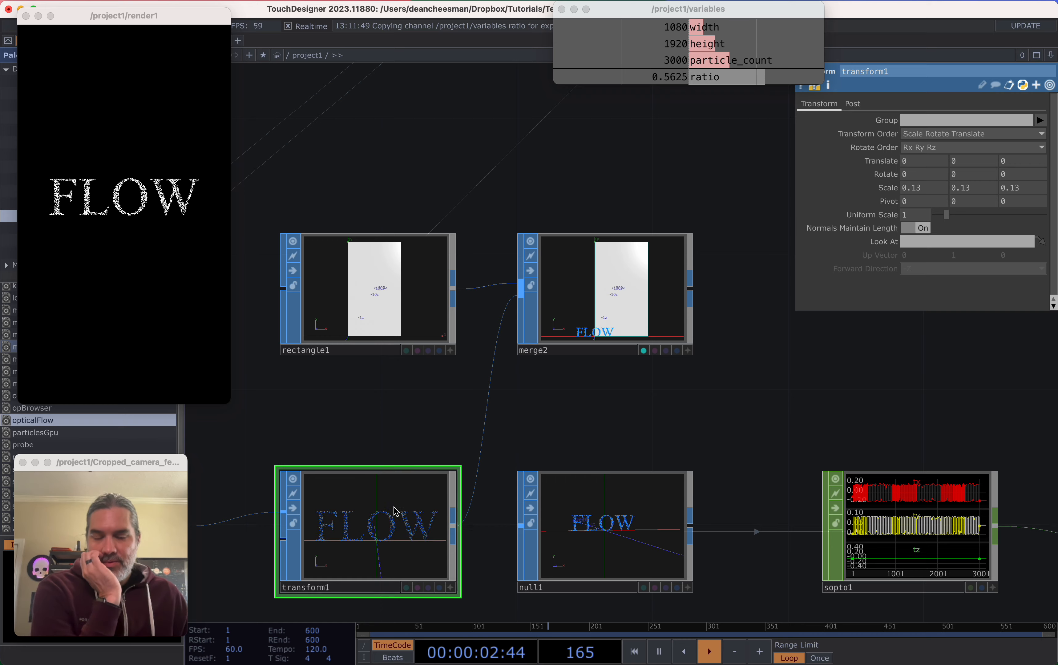
Set transform1's Translate X to half the ratio channel from variables, using the expression op('variables')['ratio']/2
scroll(671, 279, "up", 3)
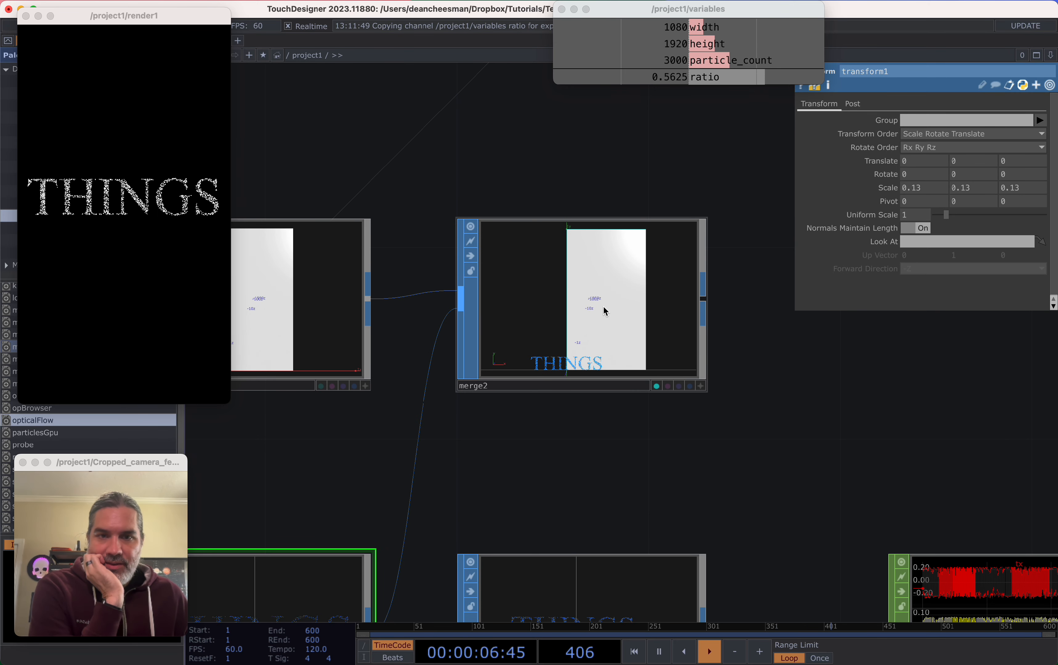
left_click_drag(545, 463, 595, 317)
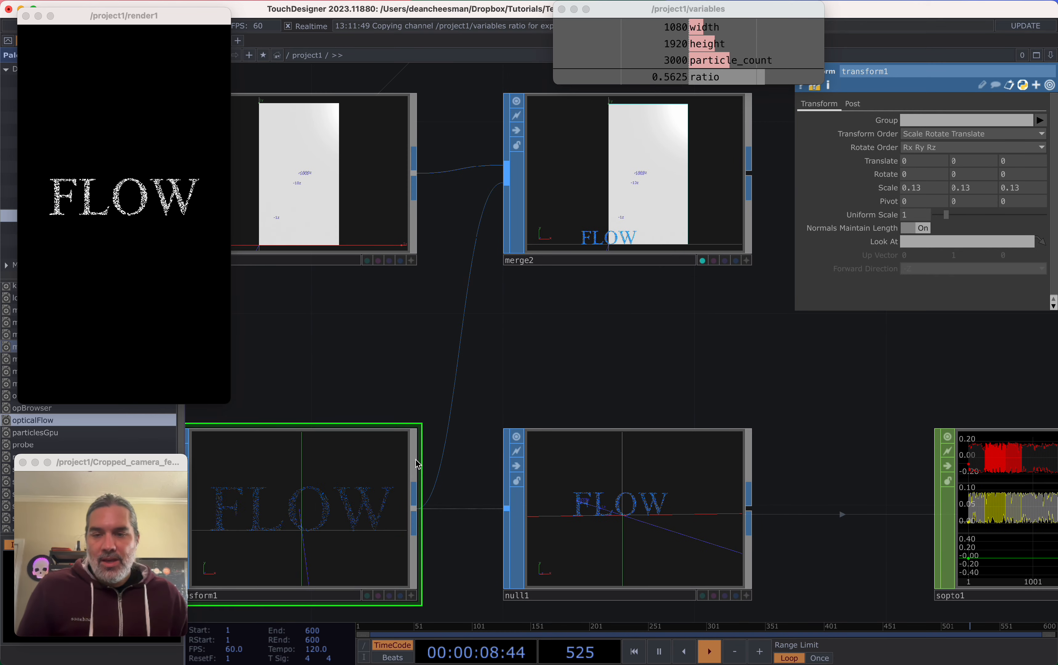
left_click_drag(483, 379, 497, 358)
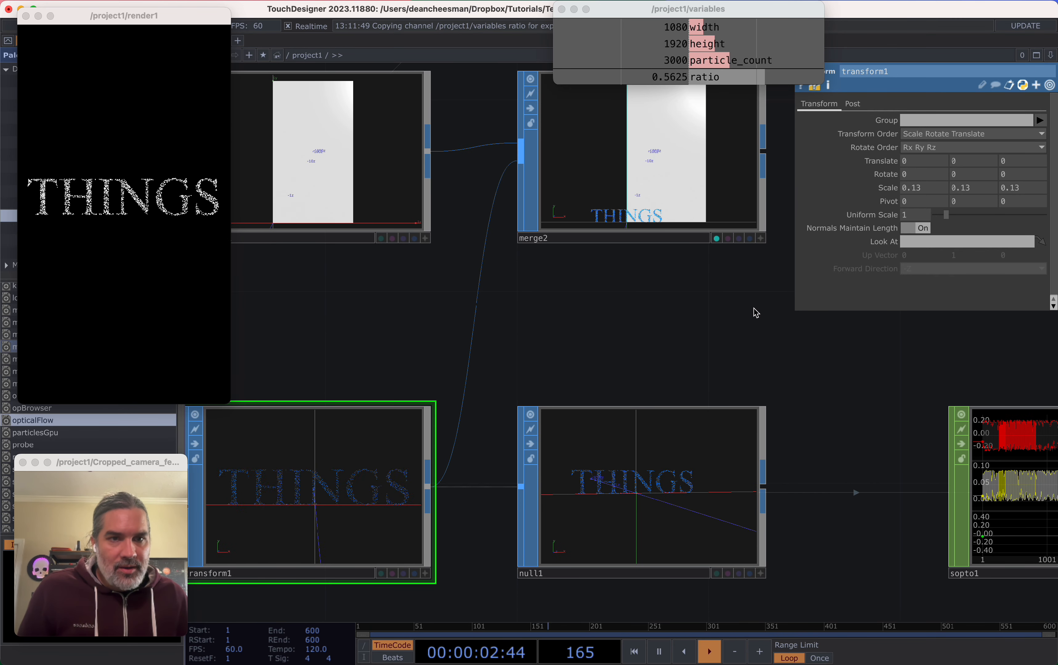
left_click_drag(753, 308, 682, 383)
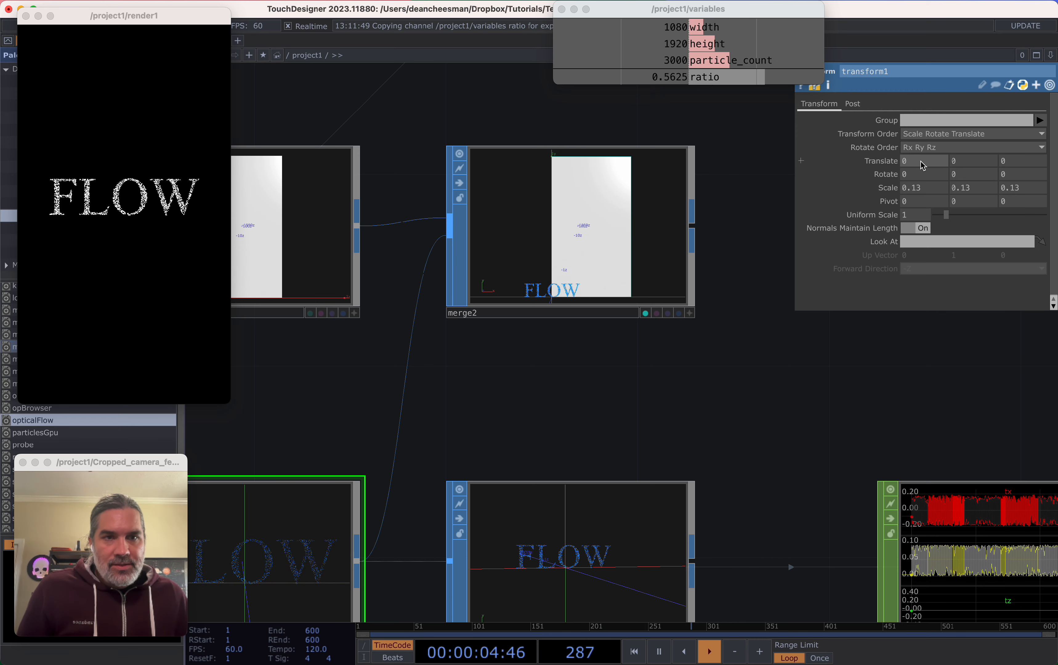
left_click_drag(707, 77, 915, 161)
left_click(916, 152)
left_click(881, 161)
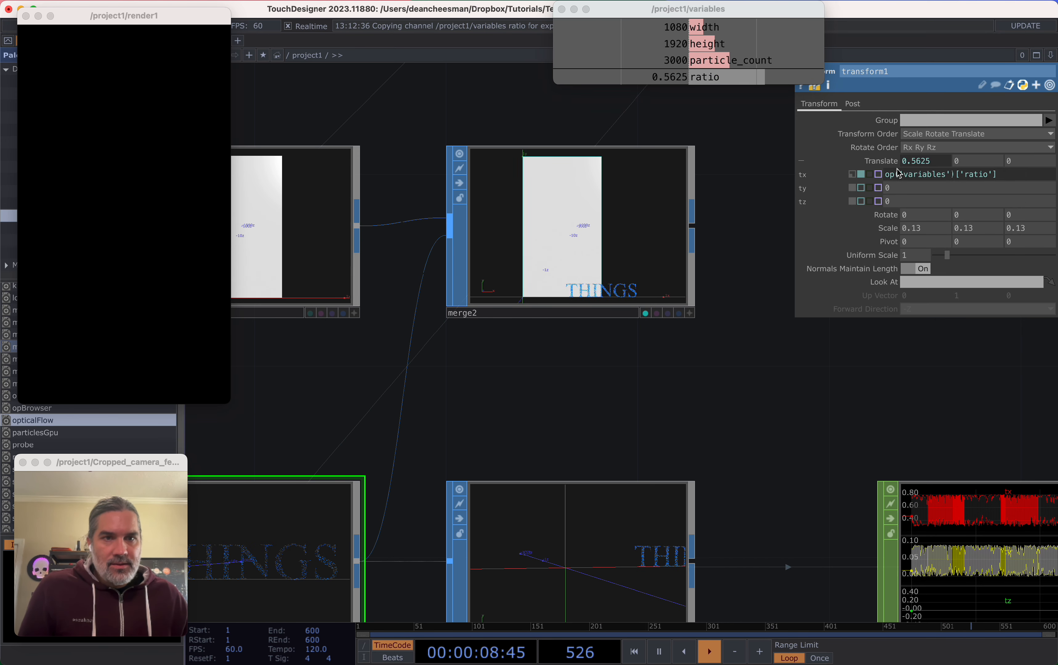
type("/2")
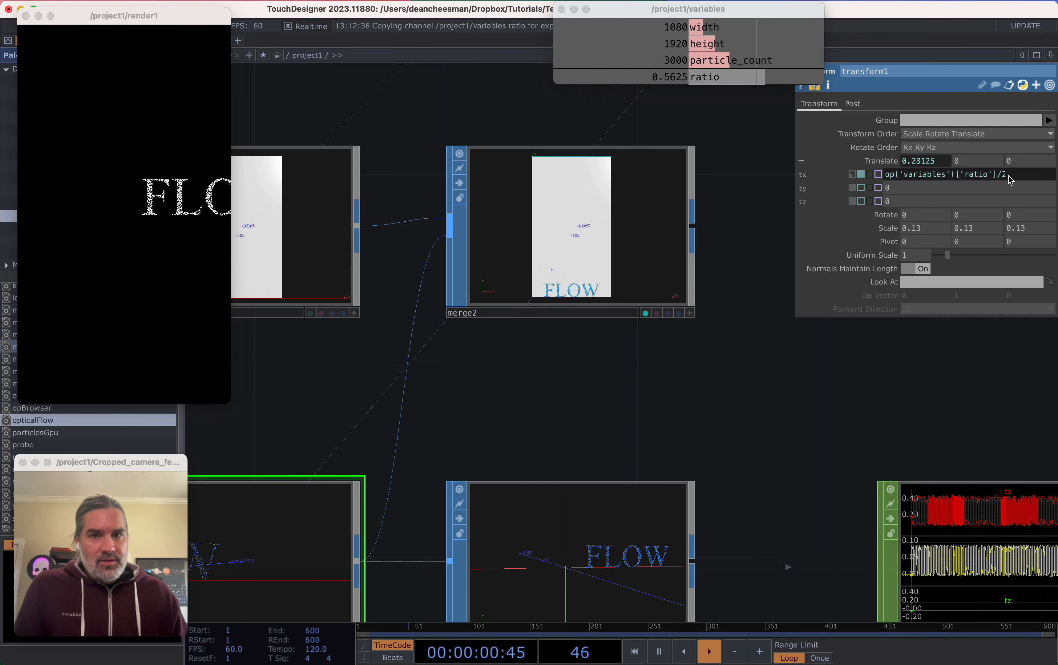
Set transform1's X translation to op('variables')['ratio']/2 and its Y translation to 0.5
key("Return")
left_click(909, 189)
type("0.5")
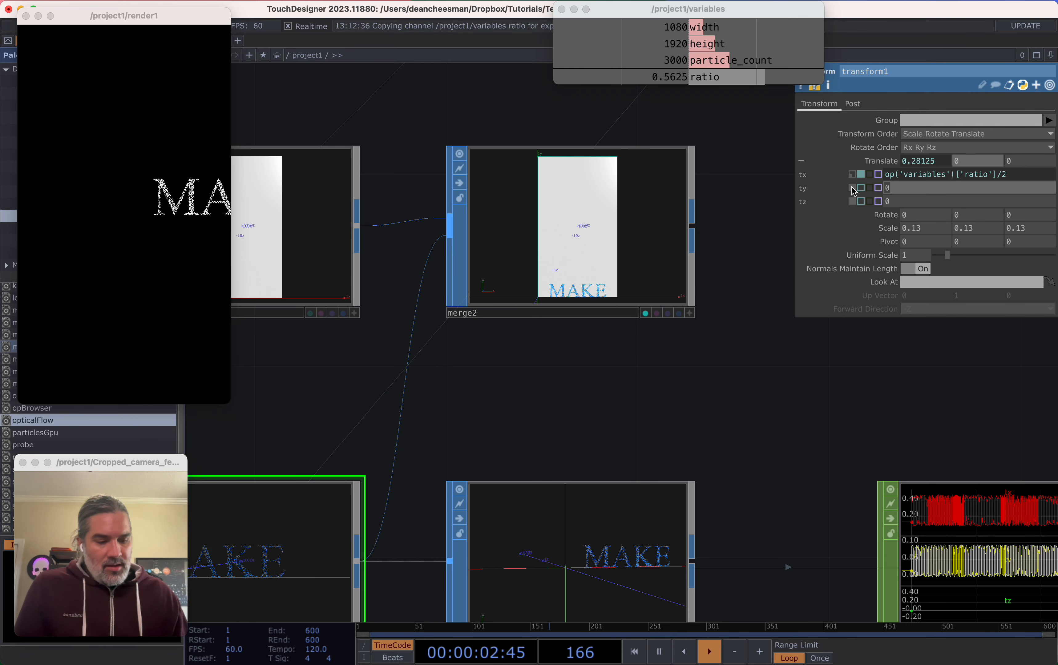
key("Return")
Link cam1's X translation to the ratio channel of the variables operator and set its Y translation to 0.5
left_click_drag(616, 410, 269, 402)
scroll(511, 378, "down", 4)
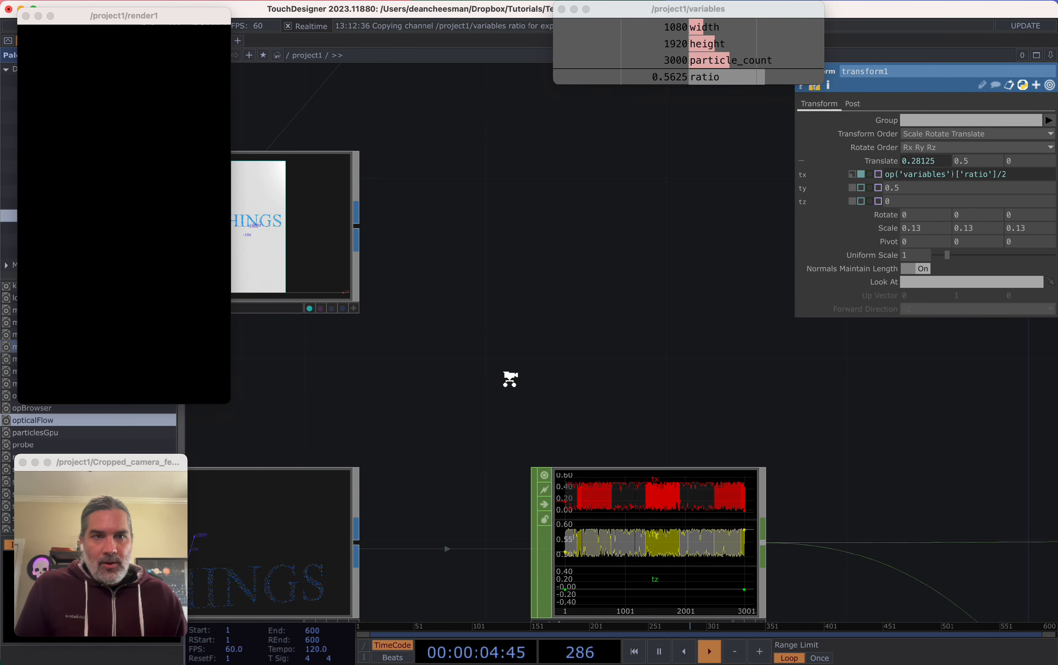
left_click_drag(631, 328, 488, 370)
scroll(576, 371, "down", 6)
left_click_drag(760, 390, 347, 411)
scroll(669, 363, "down", 2)
left_click_drag(781, 365, 227, 358)
left_click_drag(828, 396, 690, 440)
scroll(690, 438, "up", 3)
left_click(697, 345)
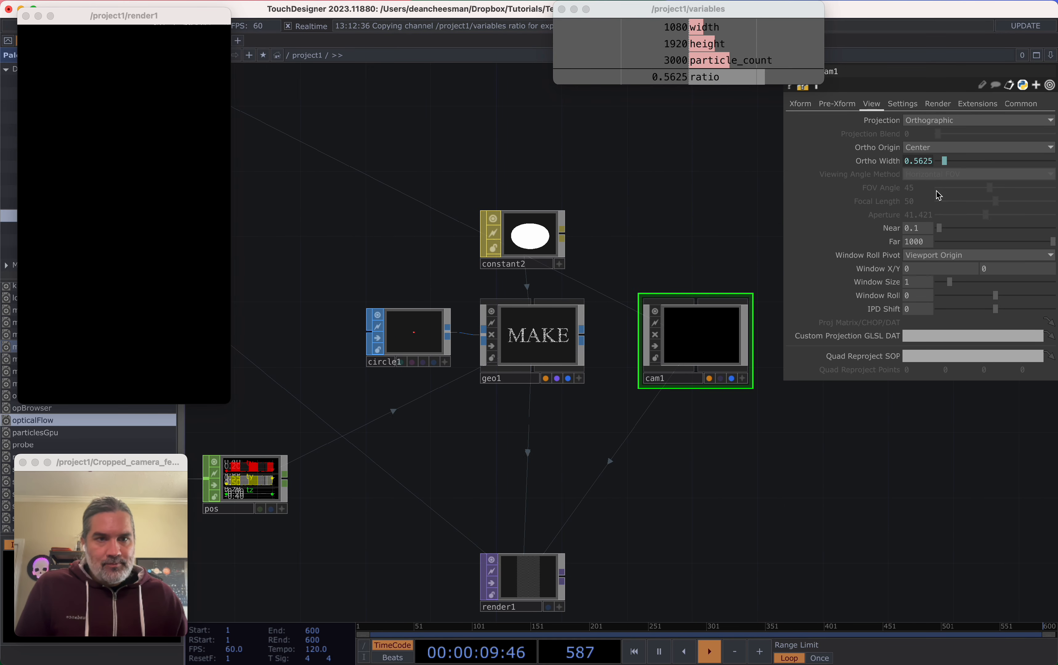
left_click(807, 105)
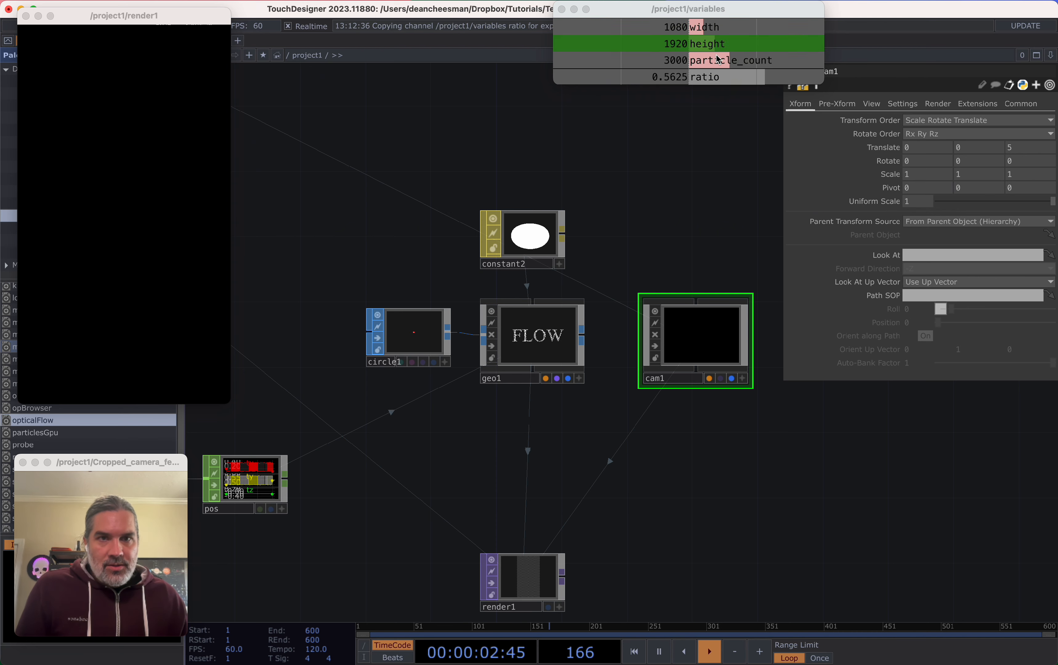
left_click_drag(721, 77, 923, 149)
left_click(932, 142)
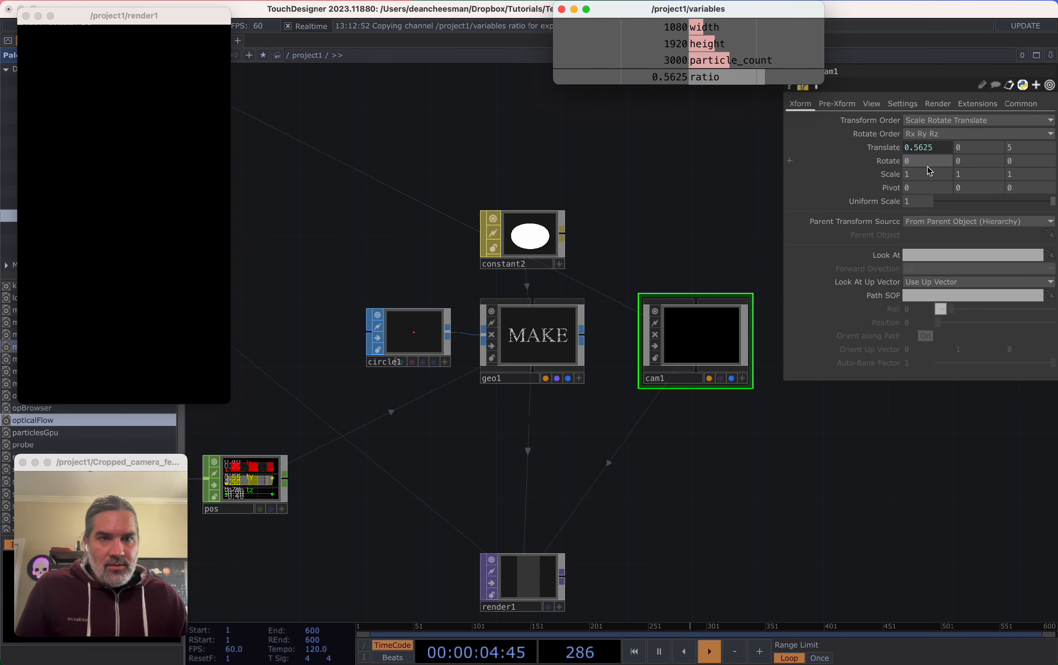
left_click(972, 149)
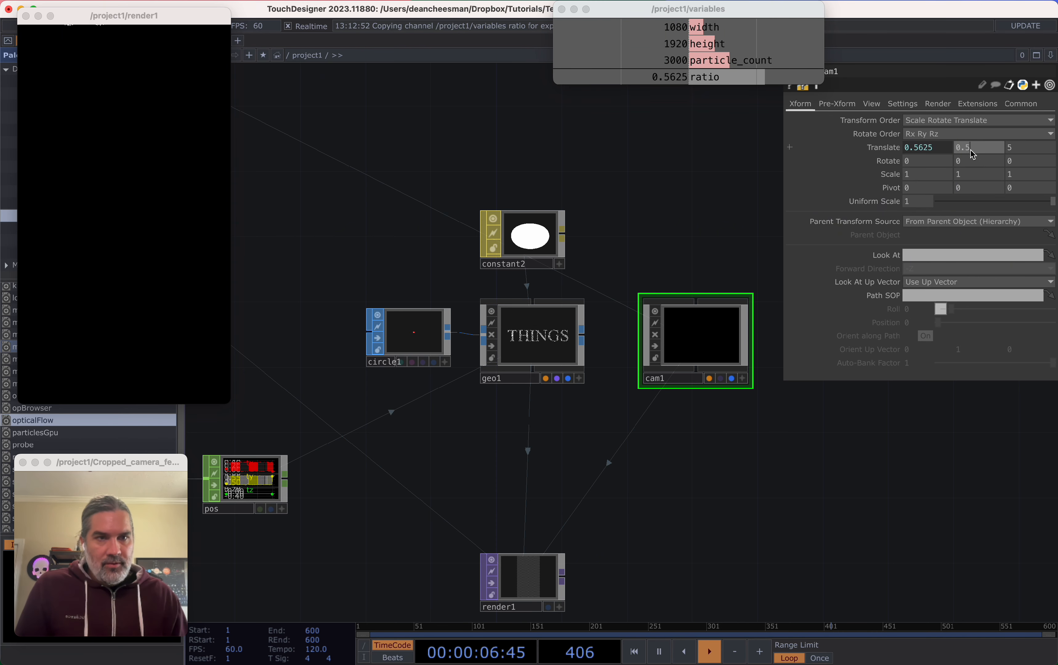
scroll(725, 194, "left", 2)
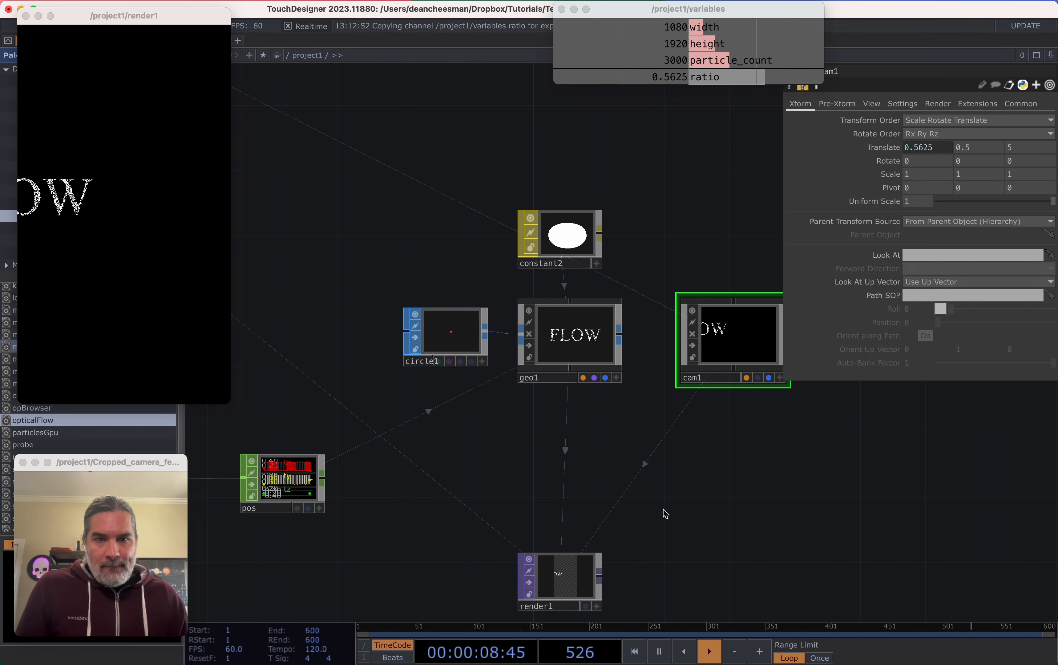
scroll(678, 441, "down", 3)
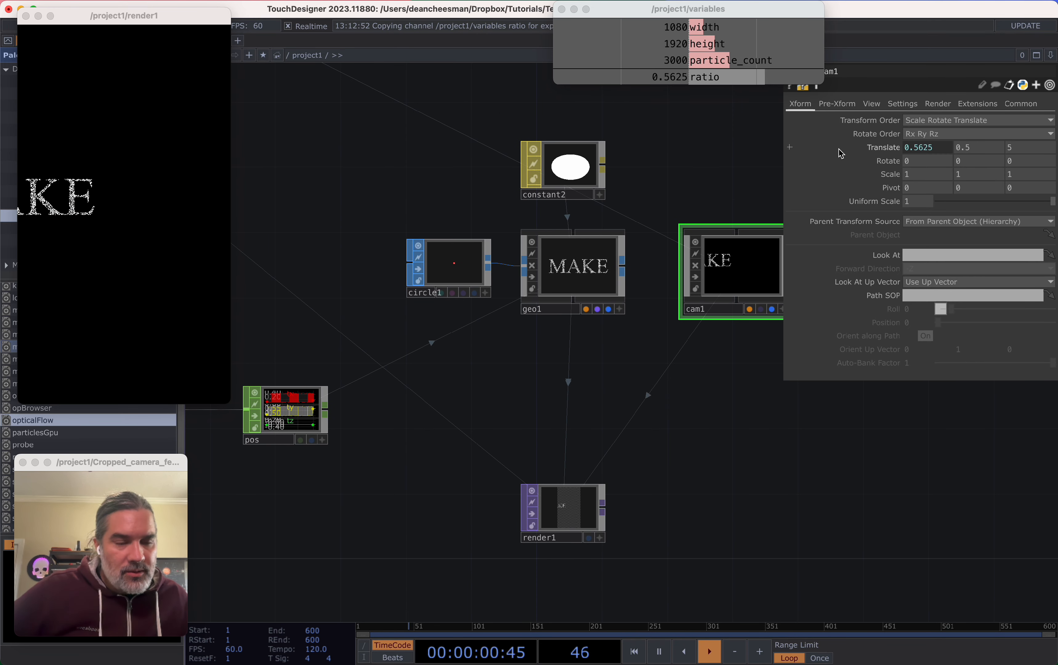
Check cam1's orthographic view settings, including the available ortho origin options
left_click(870, 105)
left_click(945, 147)
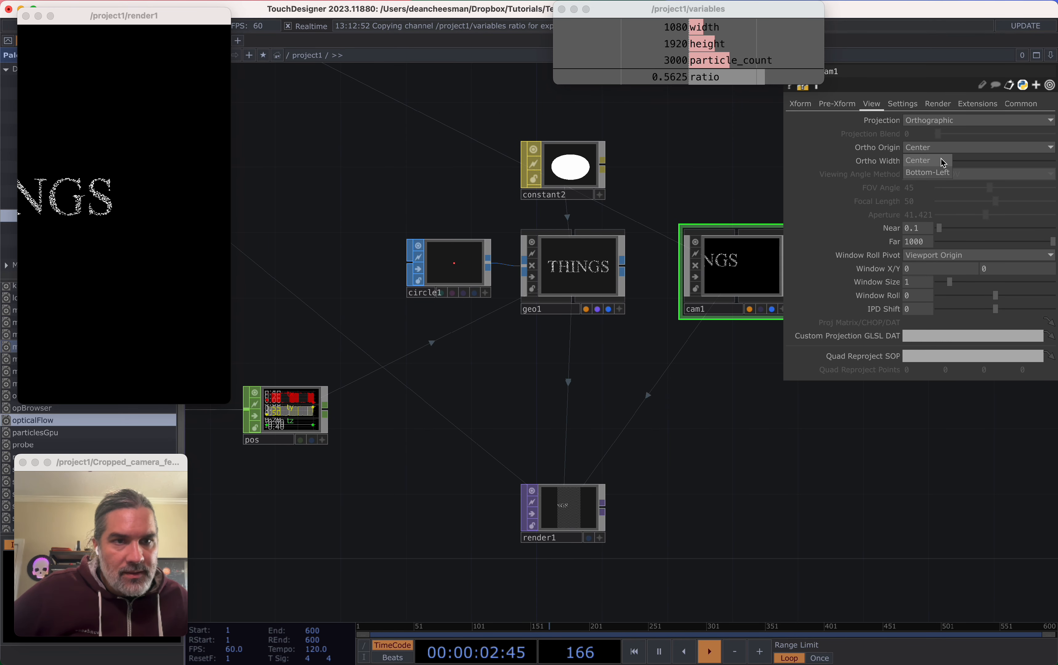
left_click(834, 104)
left_click(809, 105)
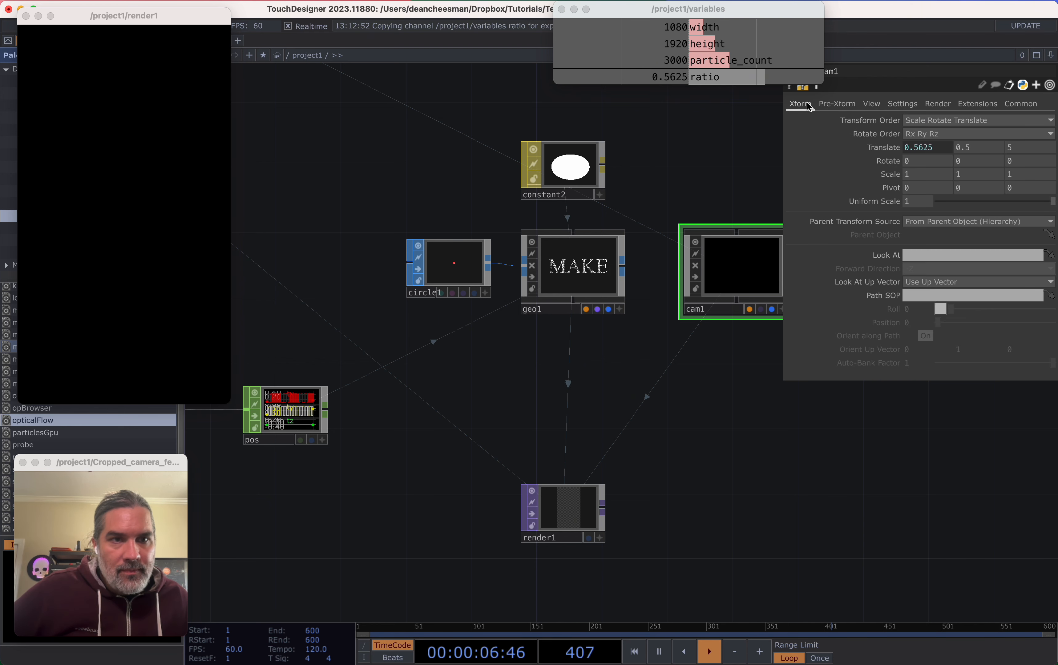
left_click(834, 109)
left_click(866, 106)
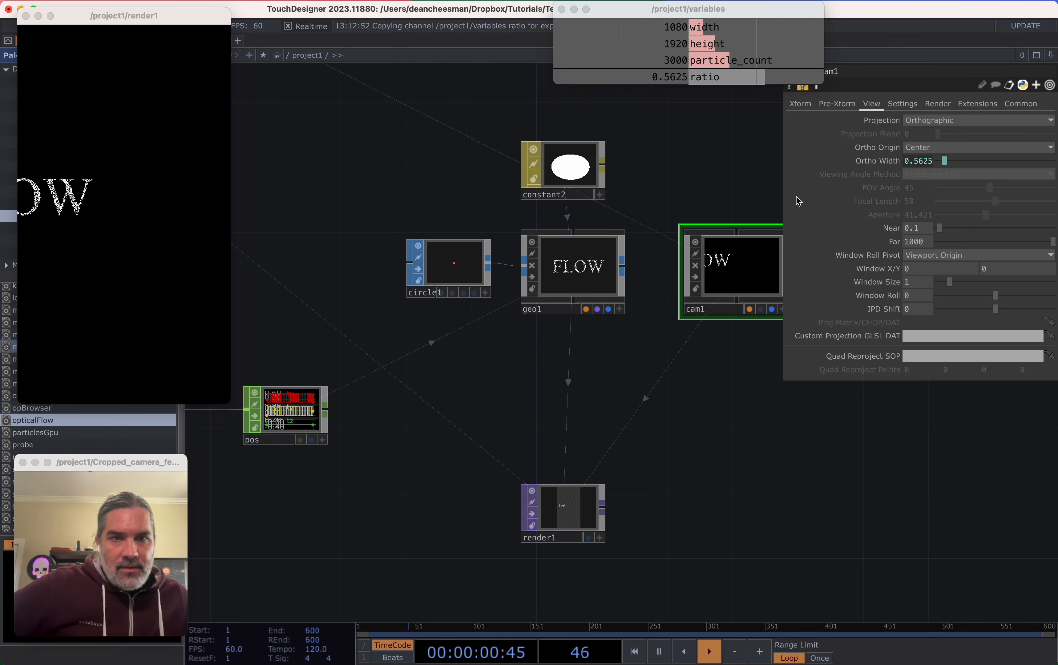
Change cam1's X translation expression to op('variables')['ratio']/2
left_click(809, 106)
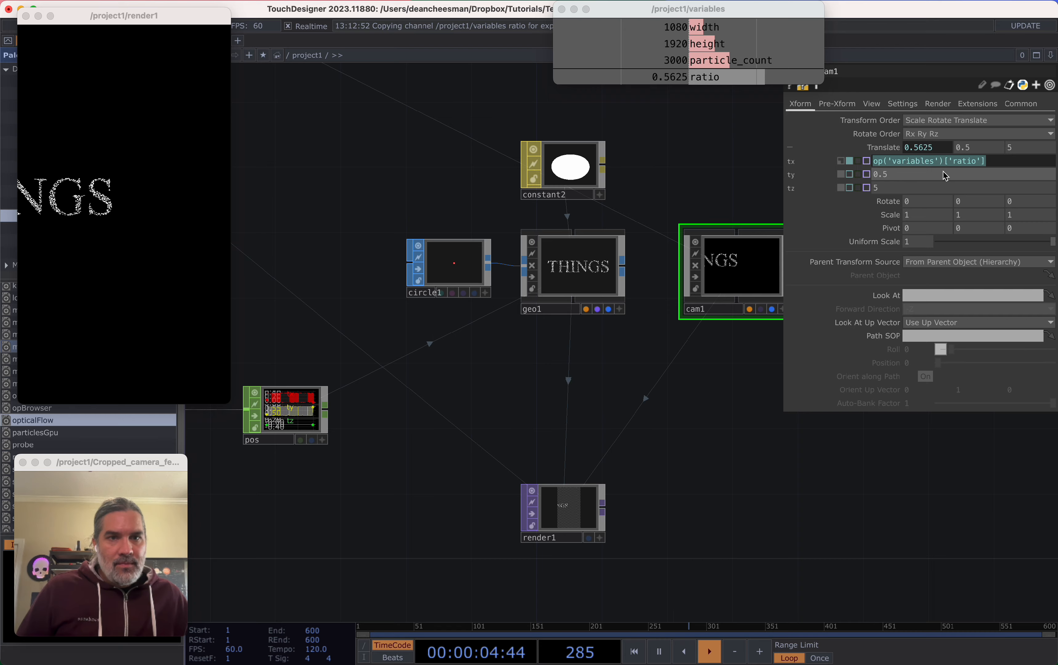
left_click(1017, 161)
type("/2")
key("Return")
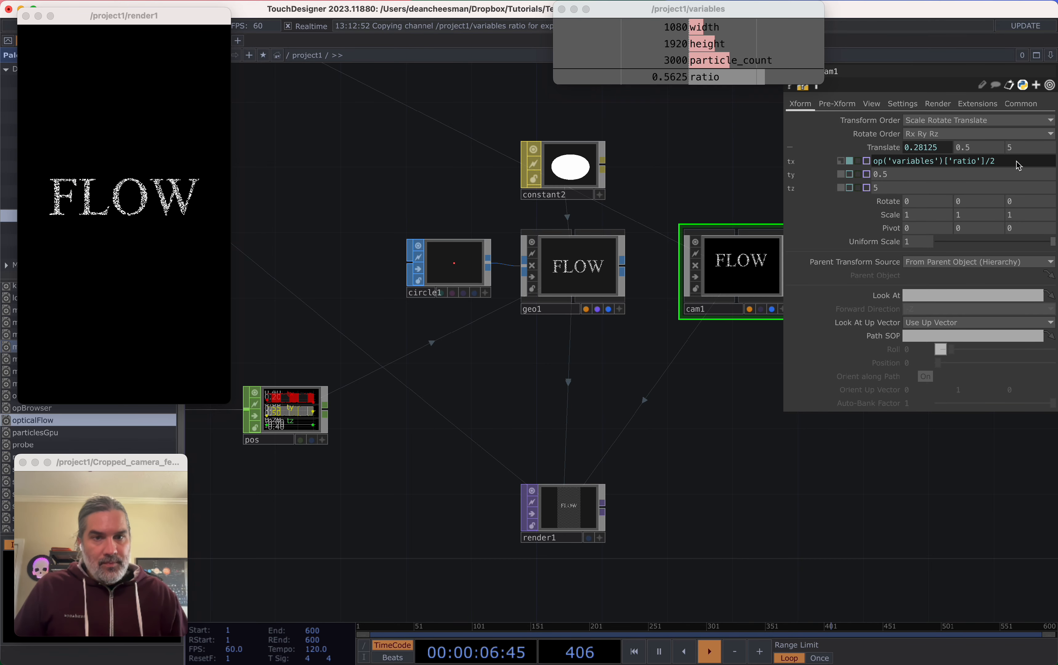
Move the render1 viewer slightly aside and inspect where the text sits on the rectangle in merge2
left_click_drag(618, 415, 640, 372)
middle_click_drag(640, 372, 585, 420)
left_click_drag(446, 449, 634, 394)
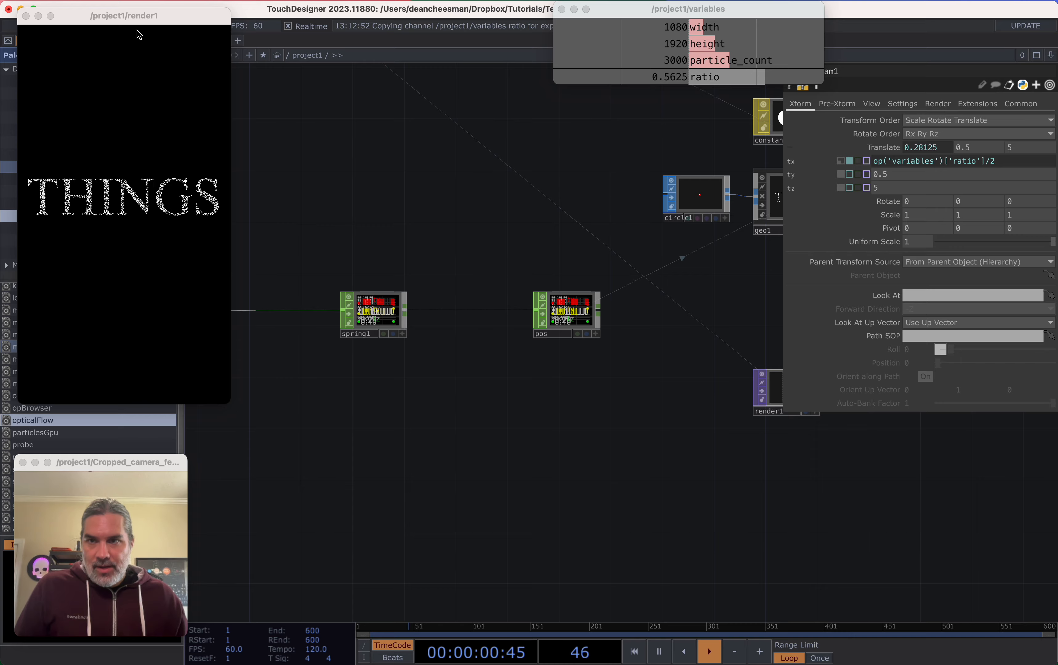
left_click_drag(143, 37, 117, 37)
left_click_drag(464, 392, 714, 383)
scroll(715, 383, "down", 10)
left_click_drag(387, 433, 578, 435)
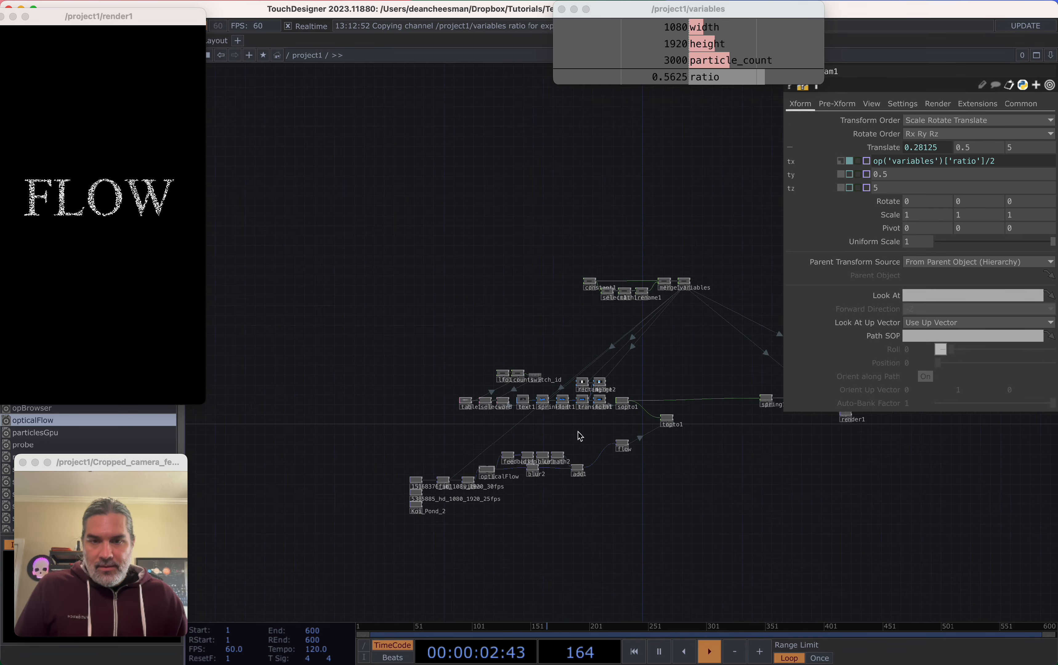
scroll(589, 426, "up", 15)
scroll(561, 220, "up", 8)
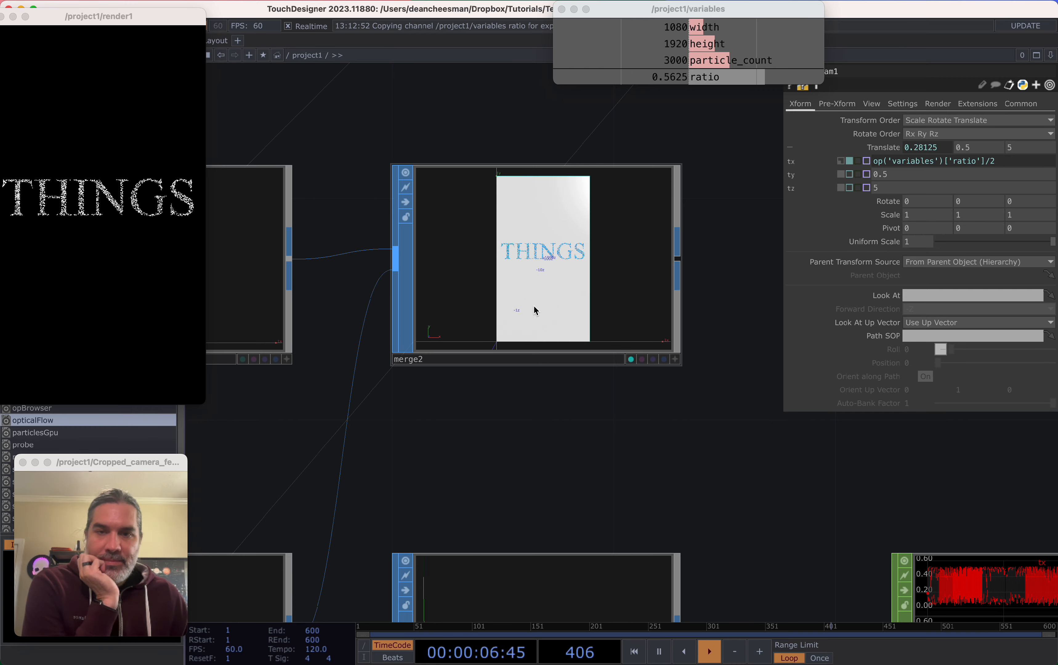
Examine the channel ranges of sopto1 and how that data and the flow texture feed topto1
left_click_drag(740, 471, 373, 291)
scroll(717, 472, "up", 8)
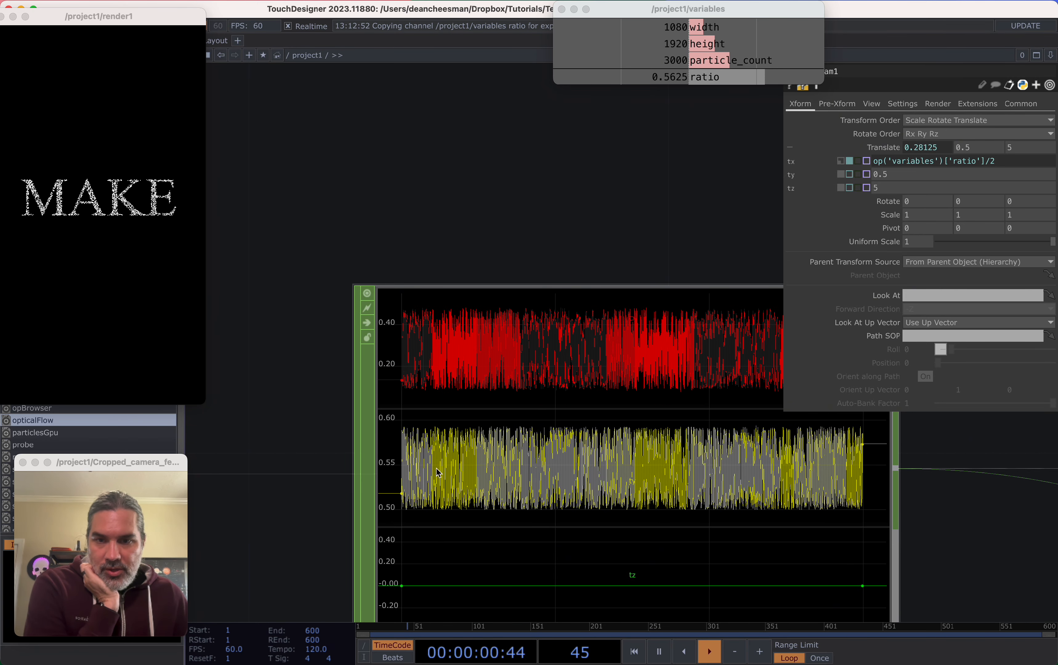
left_click_drag(998, 569, 343, 315)
scroll(678, 451, "down", 5)
scroll(411, 377, "down", 7)
scroll(412, 376, "down", 3)
left_click_drag(519, 399, 318, 335)
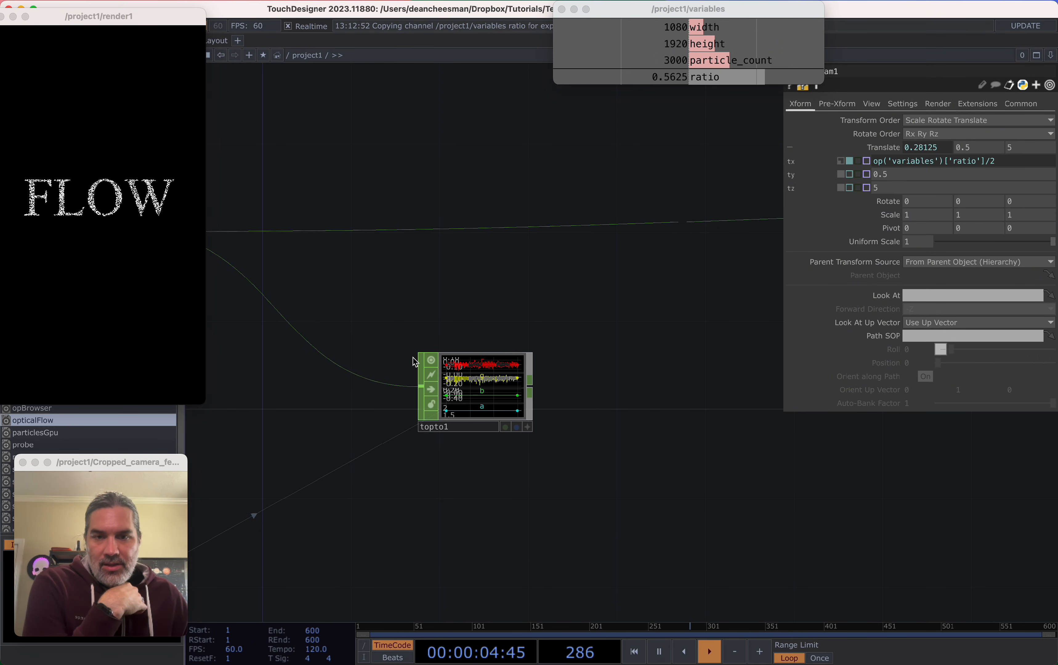
scroll(484, 377, "up", 8)
left_click_drag(470, 261, 602, 289)
scroll(602, 288, "down", 3)
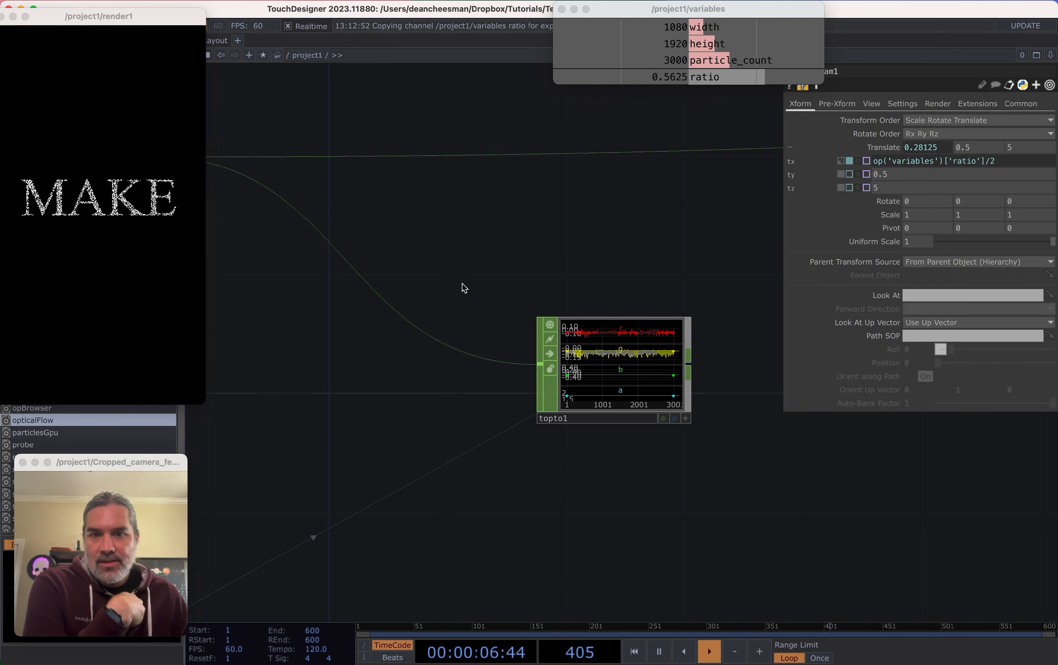
left_click_drag(463, 288, 600, 321)
scroll(660, 348, "up", 4)
left_click_drag(528, 339, 640, 300)
scroll(640, 300, "down", 3)
left_click_drag(526, 386, 413, 378)
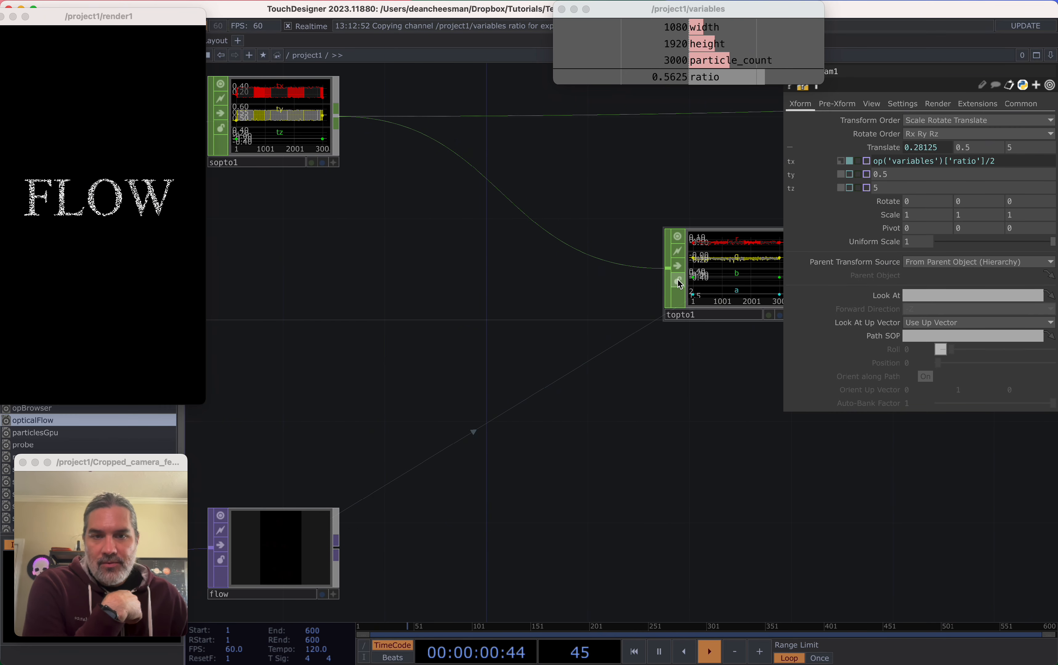
left_click_drag(346, 442, 433, 494)
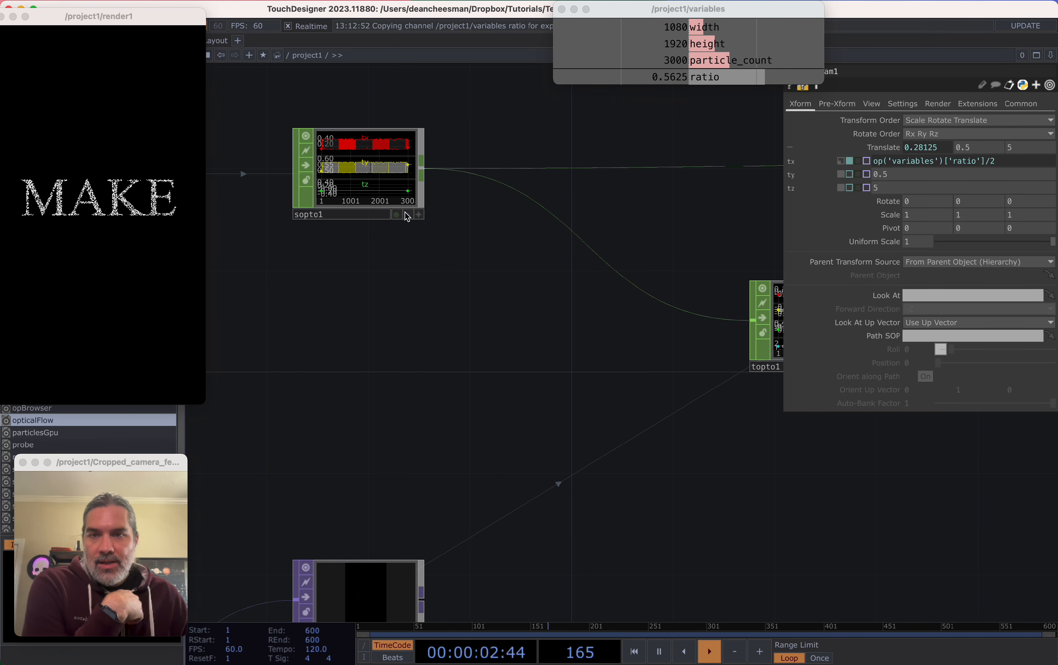
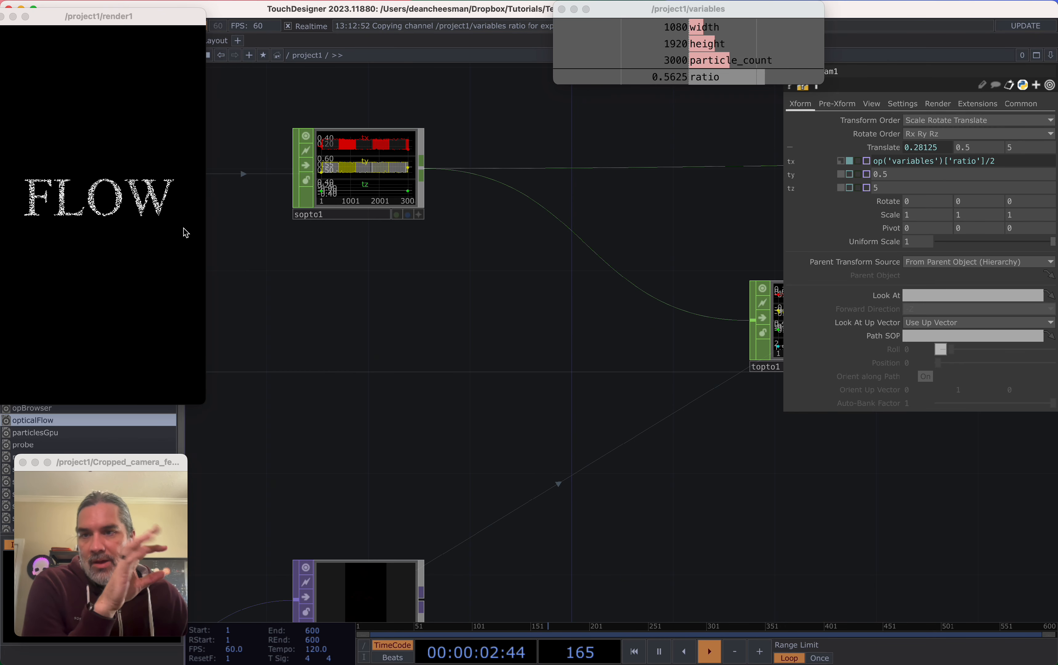
Insert a Math CHOP between sopto1 and topto1 and limit its scope to tx
right_click(596, 253)
left_click(620, 240)
left_click(644, 122)
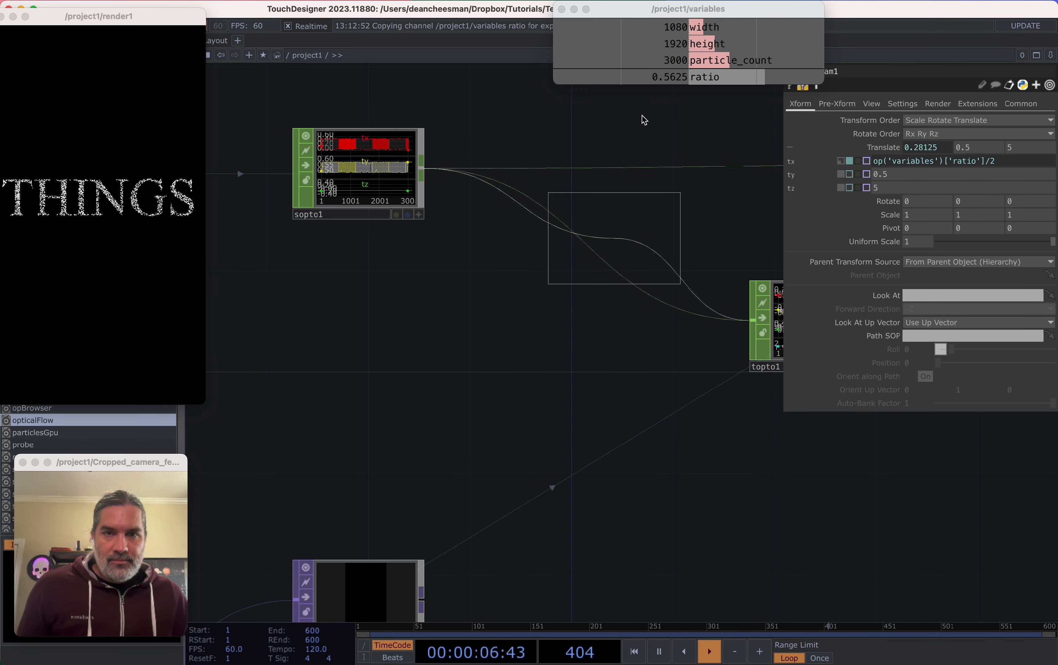
left_click(588, 325)
left_click(904, 104)
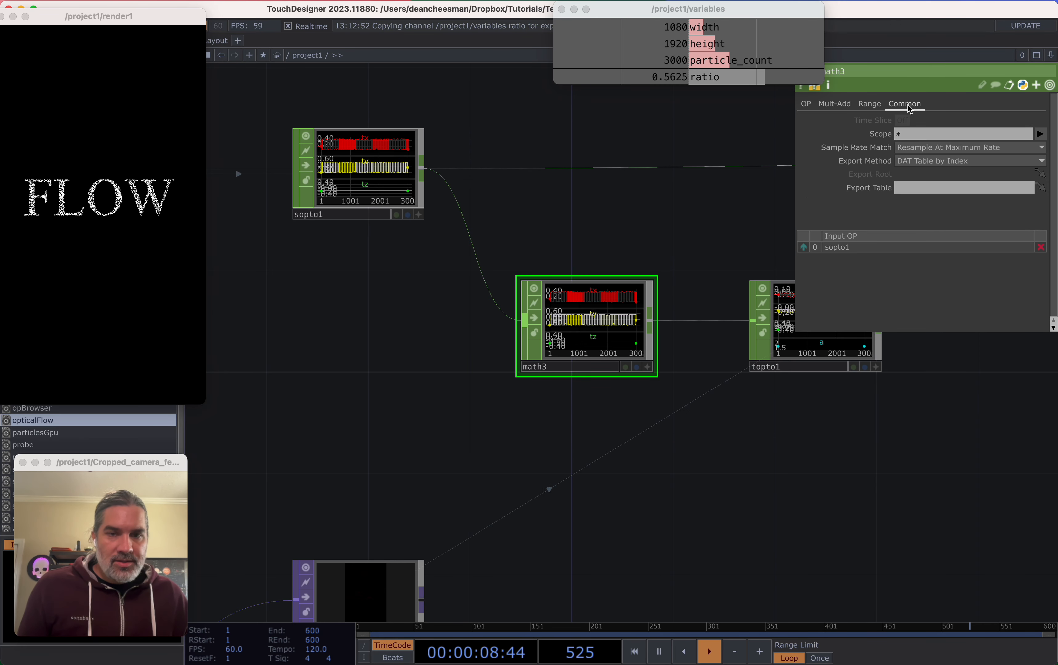
type("tx")
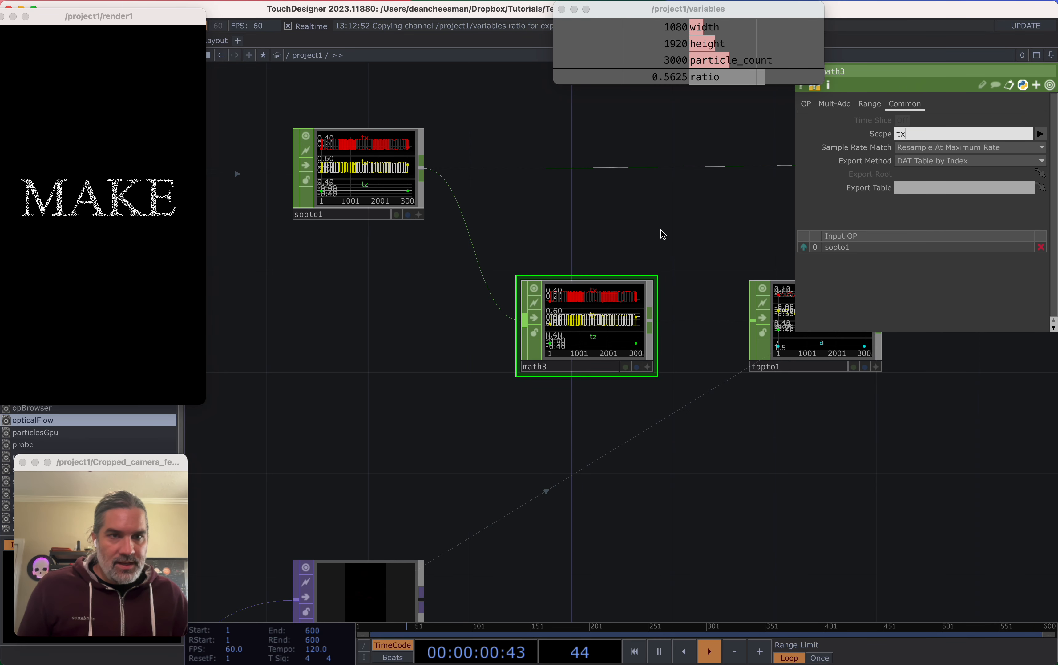
Set math3's Multiply value to the expression 1/op('variables')['ratio']
left_click(847, 107)
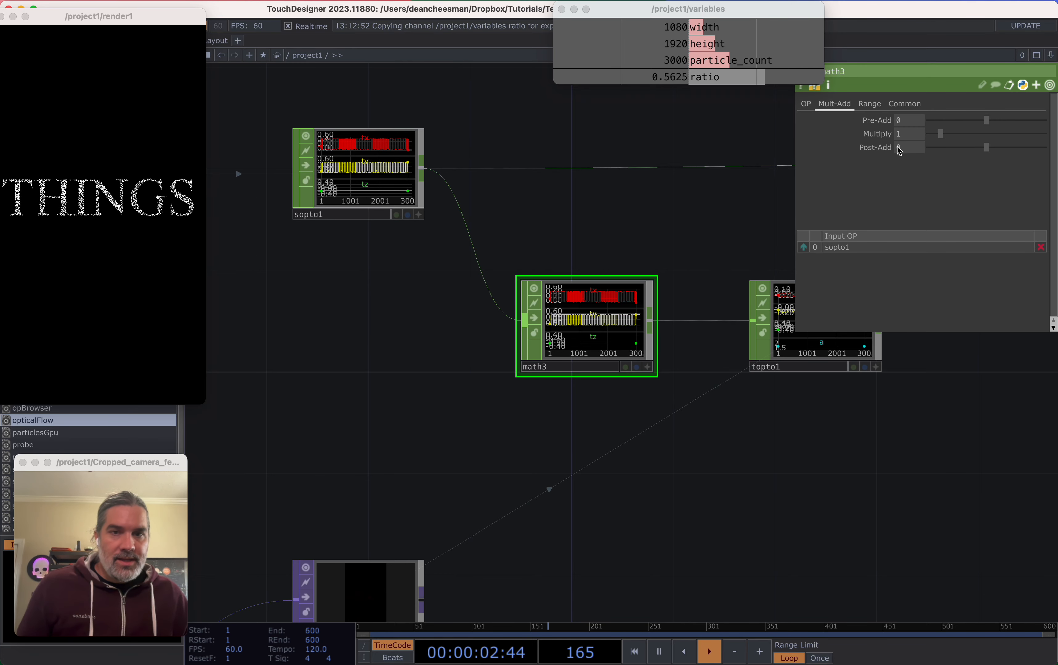
scroll(616, 330, "up", 3)
left_click_drag(703, 77, 897, 133)
left_click(880, 140)
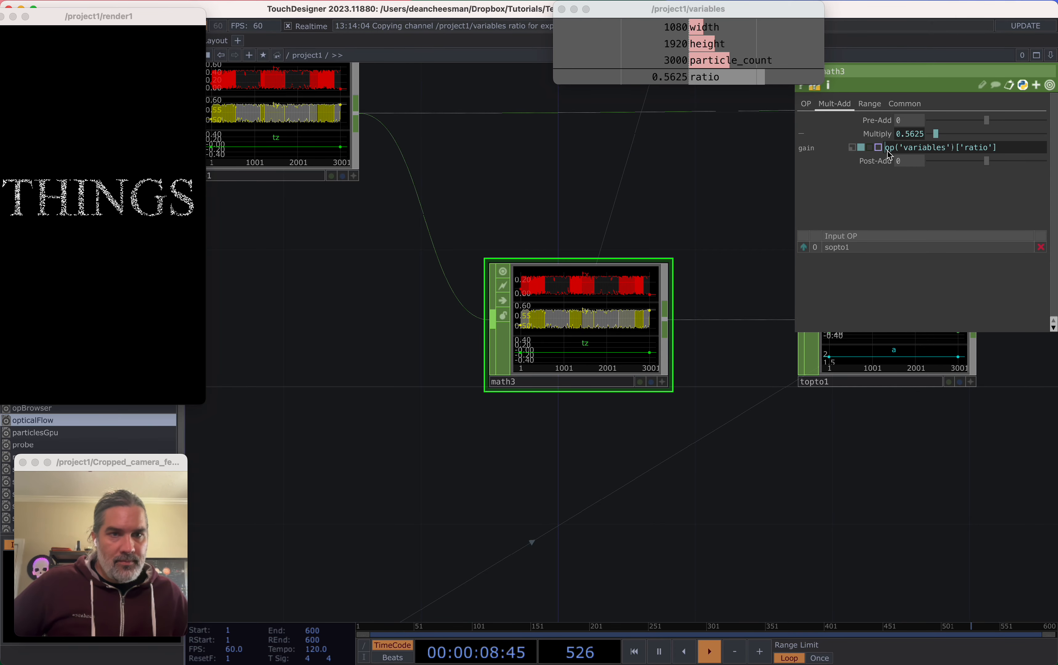
key("Return")
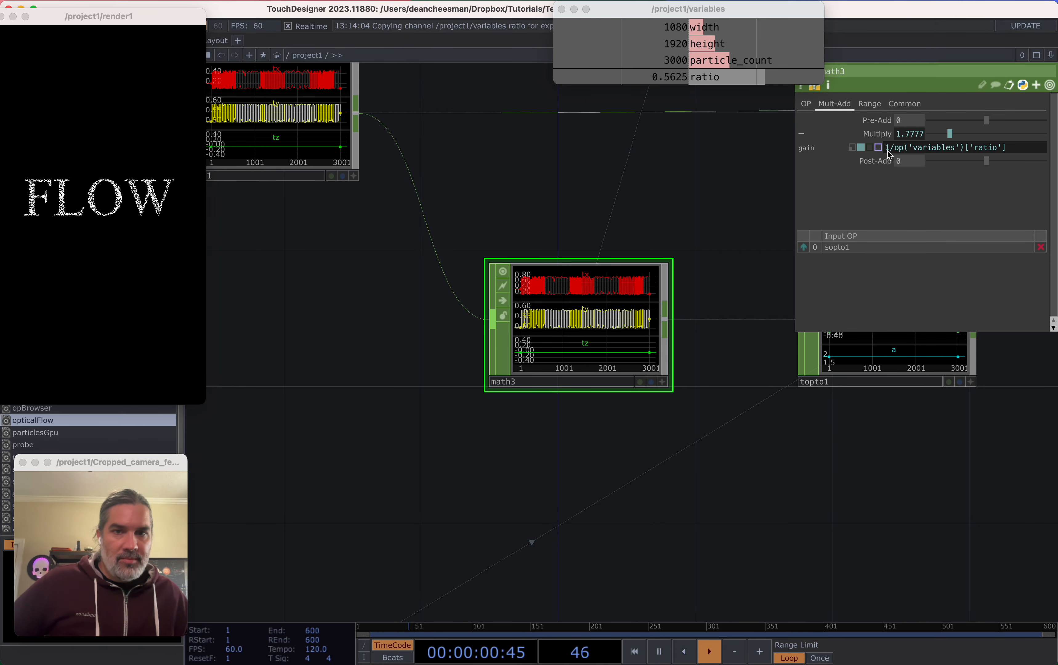
Compare the tx and ty channel ranges in math3 with the sampled channels in topto1
left_click_drag(793, 372, 602, 383)
scroll(760, 315, "up", 8)
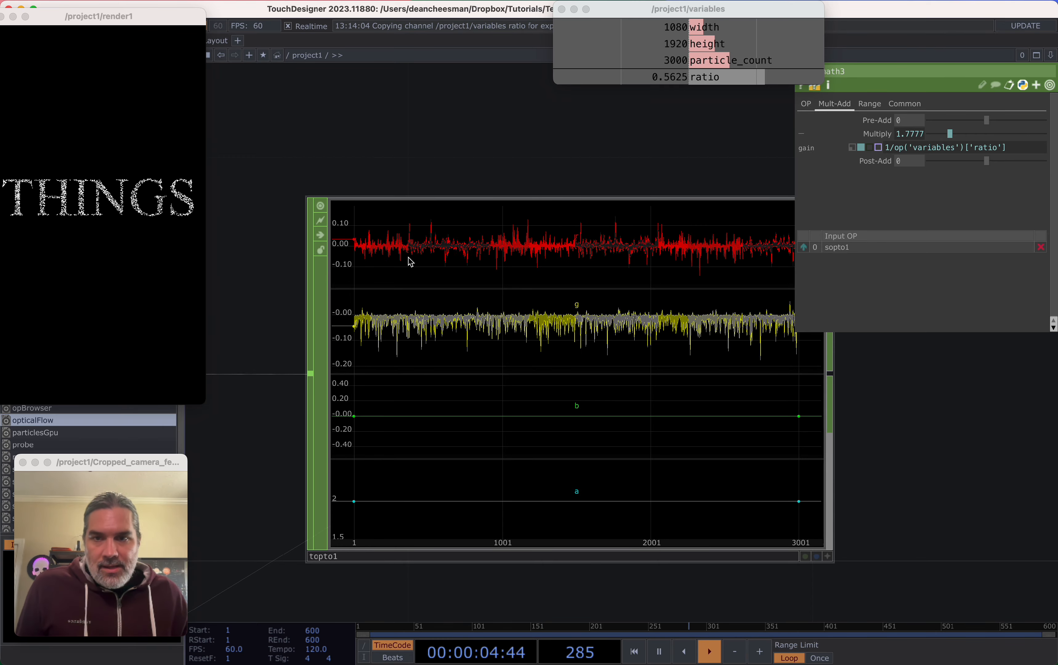
scroll(407, 261, "down", 1)
scroll(704, 172, "down", 2)
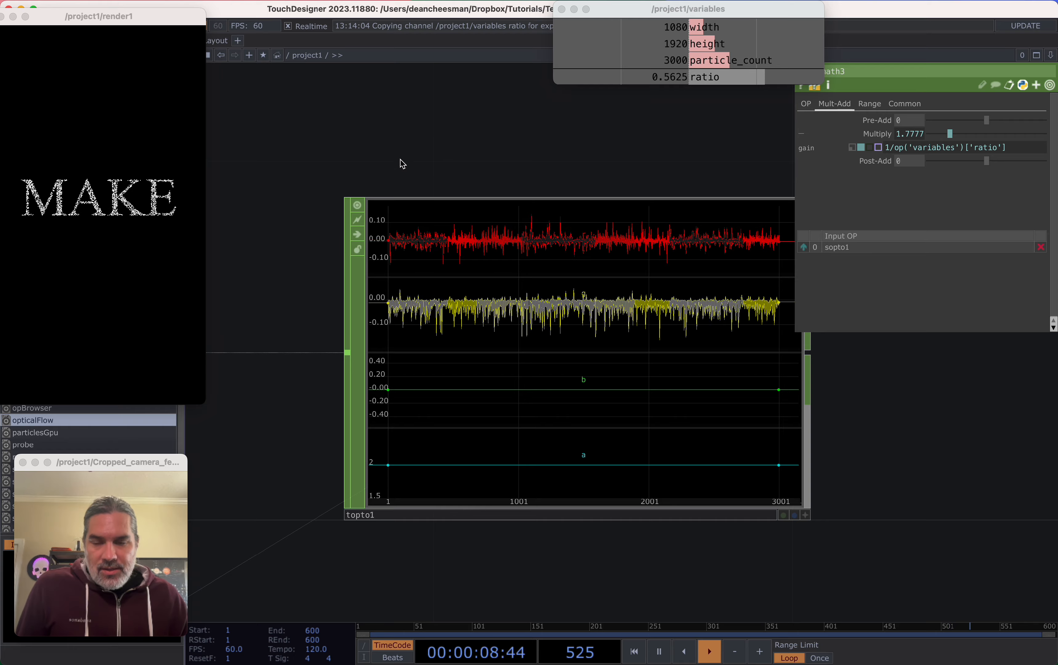
left_click_drag(409, 160, 469, 168)
scroll(471, 168, "down", 8)
left_click_drag(437, 361, 644, 396)
scroll(465, 261, "up", 1)
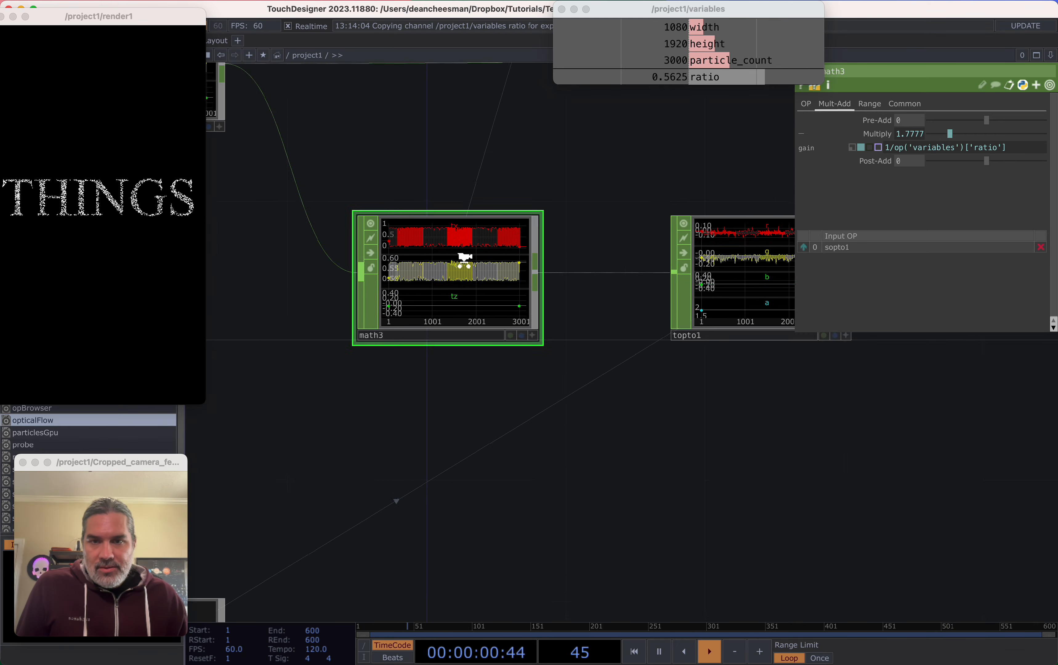
scroll(465, 258, "up", 5)
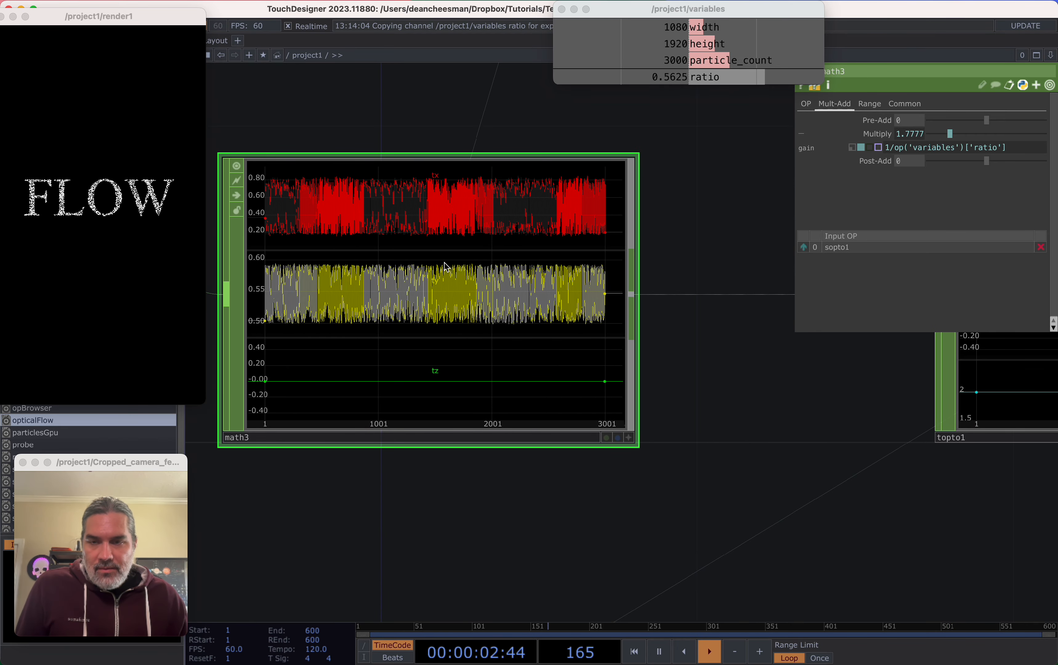
scroll(444, 264, "down", 5)
left_click_drag(638, 425, 431, 456)
left_click_drag(457, 395, 798, 357)
scroll(557, 316, "down", 1)
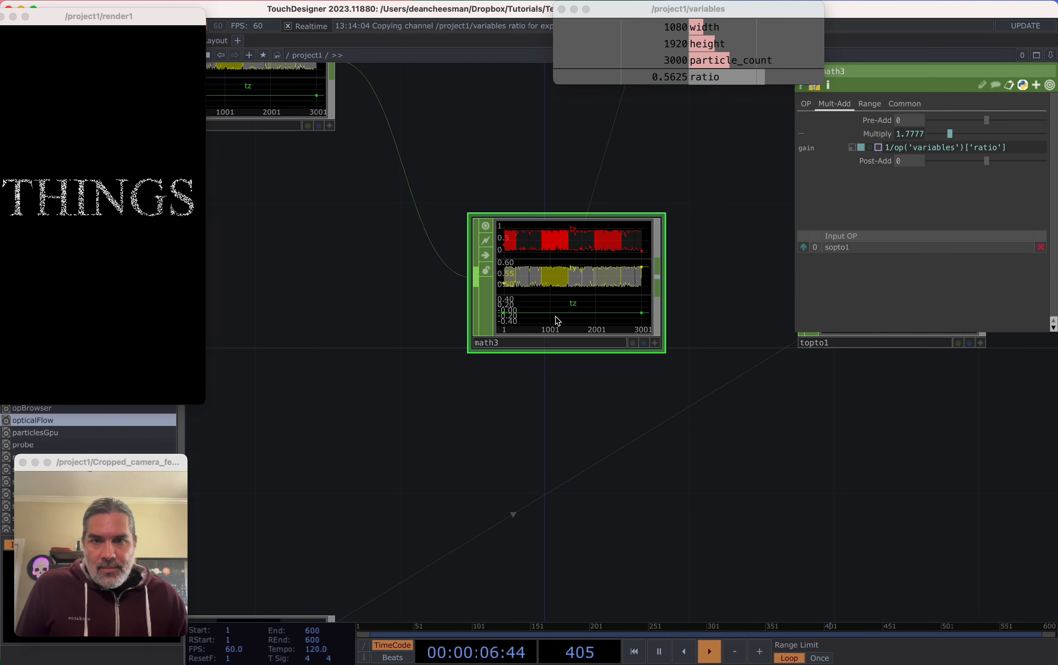
scroll(527, 239, "up", 6)
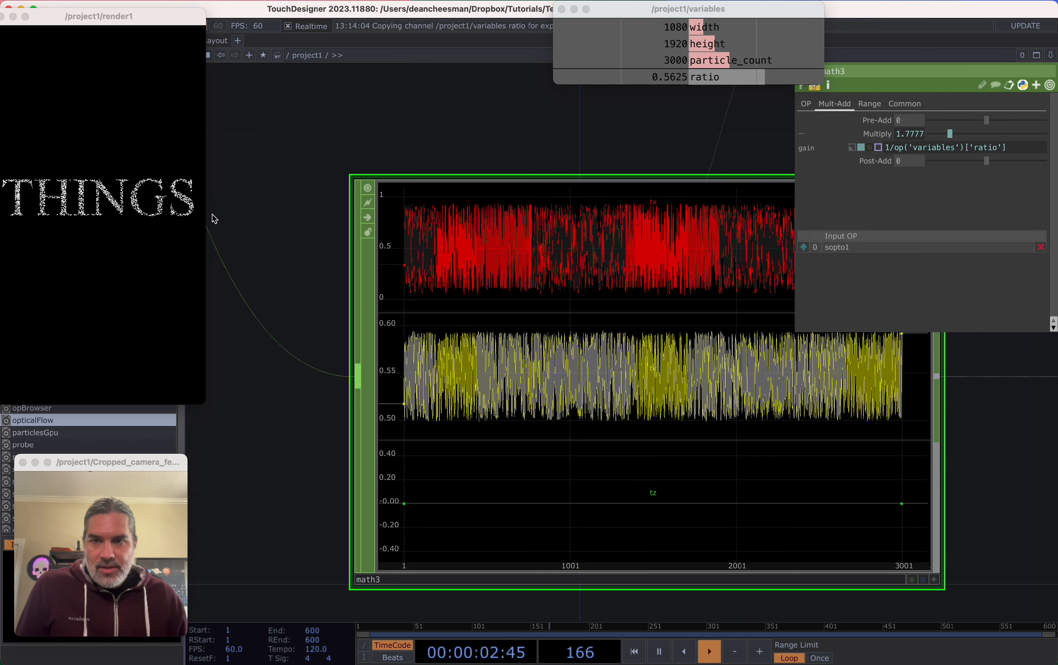
scroll(325, 368, "down", 8)
scroll(511, 440, "up", 2)
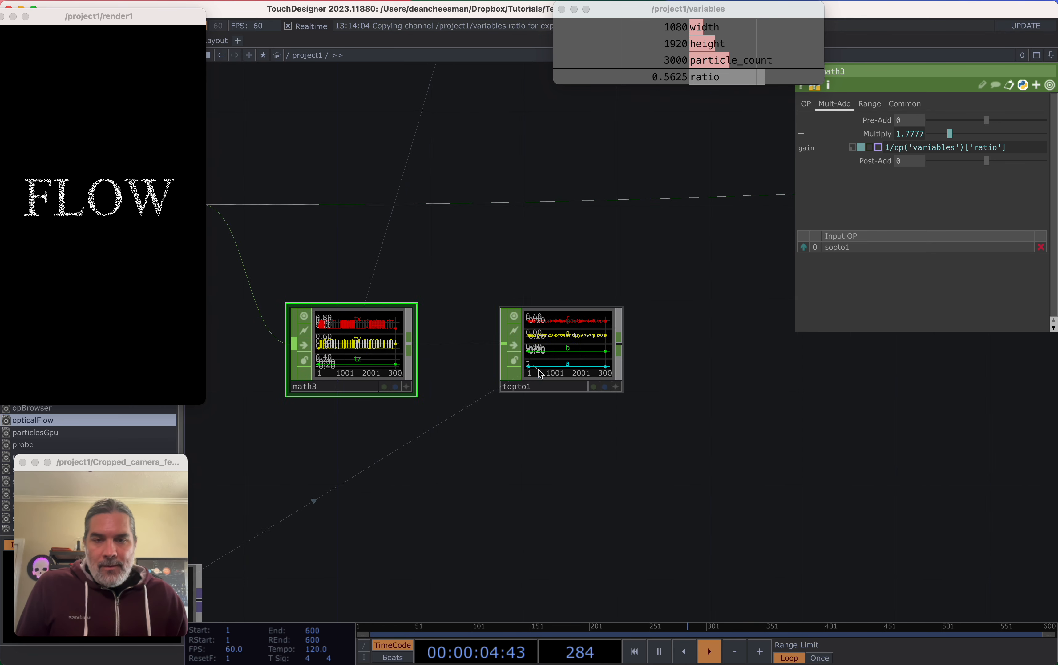
Set topto1's Extend modes for Image Left, Right, Bottom and Top to Hold
left_click(540, 370)
left_click(848, 105)
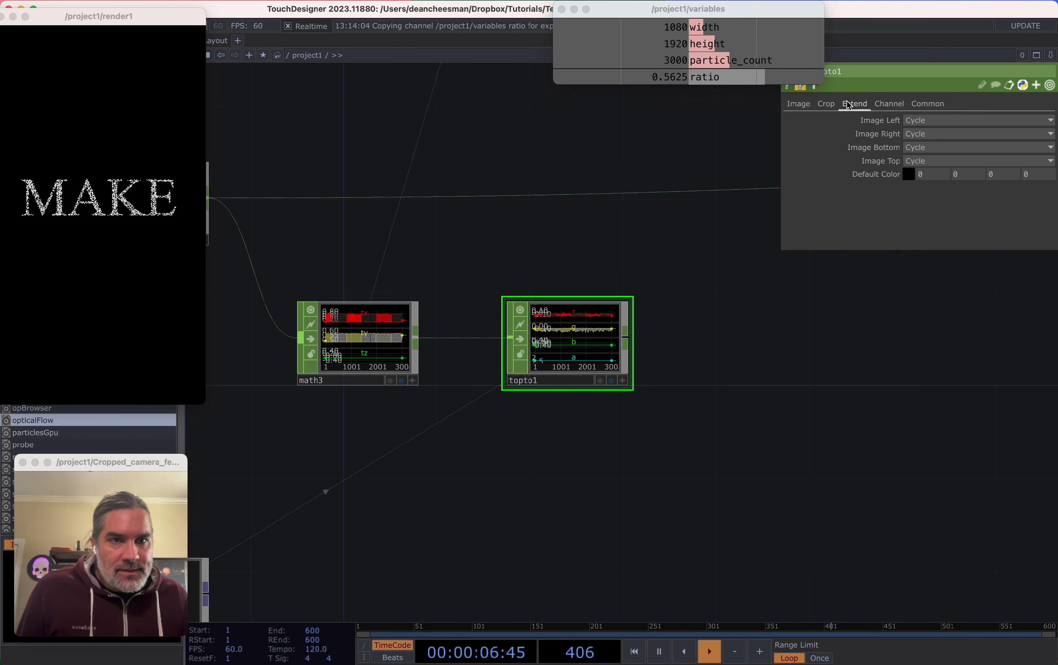
scroll(550, 346, "up", 3)
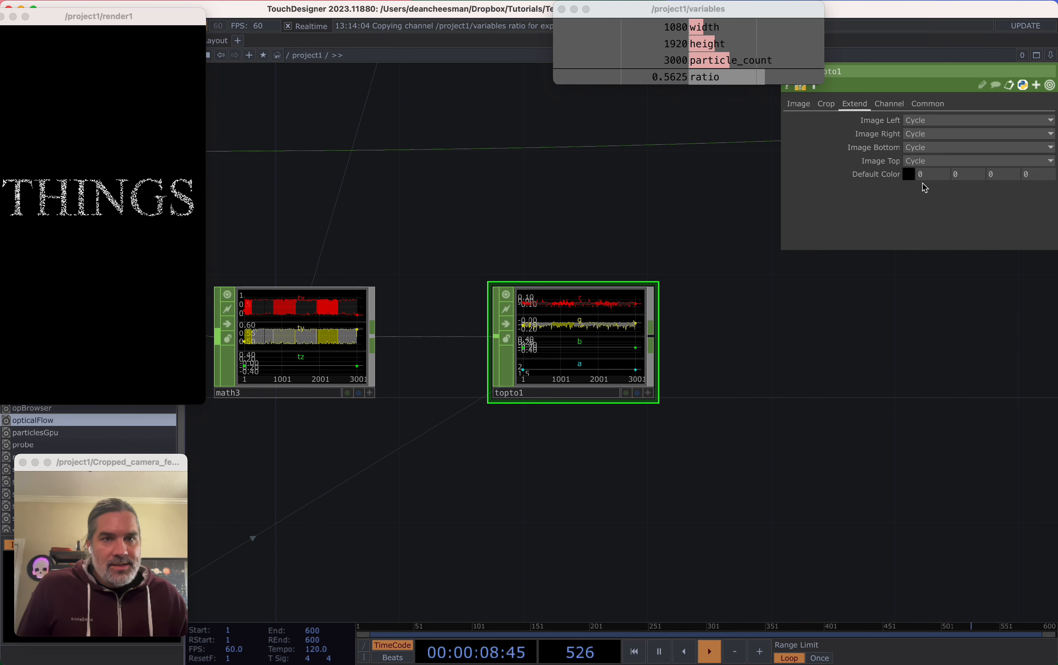
left_click(938, 123)
left_click(937, 129)
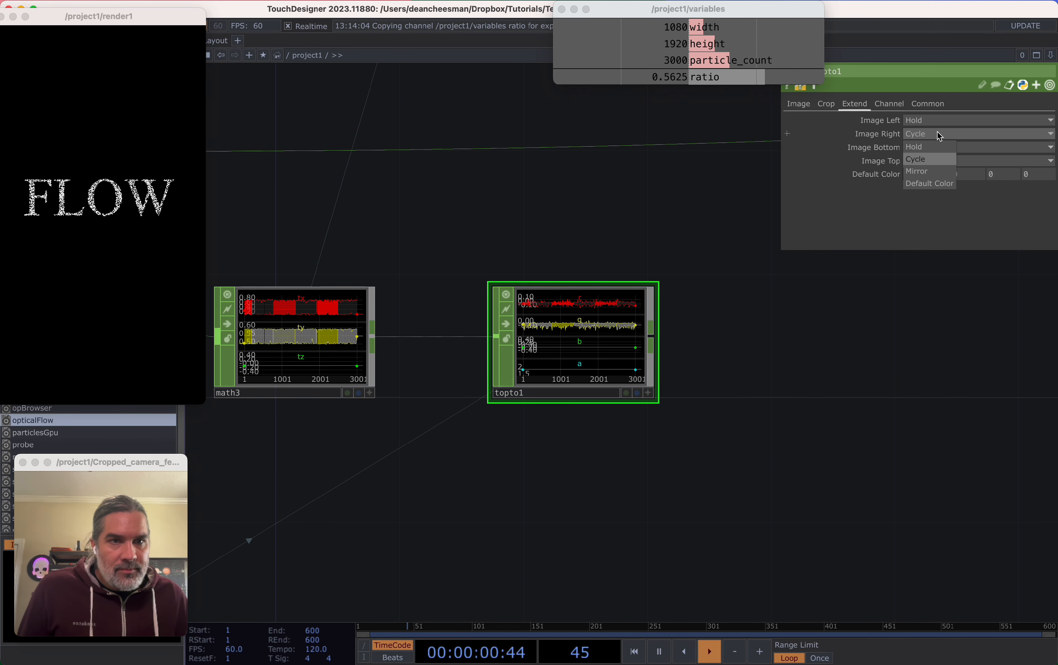
left_click(933, 133)
left_click(931, 140)
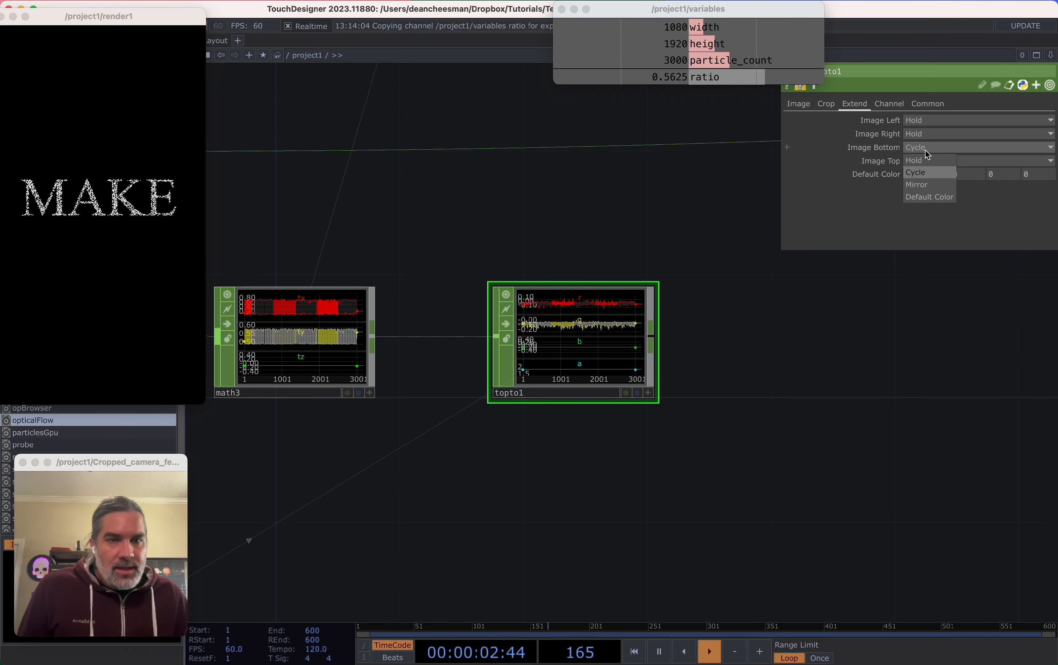
left_click(926, 160)
left_click(927, 162)
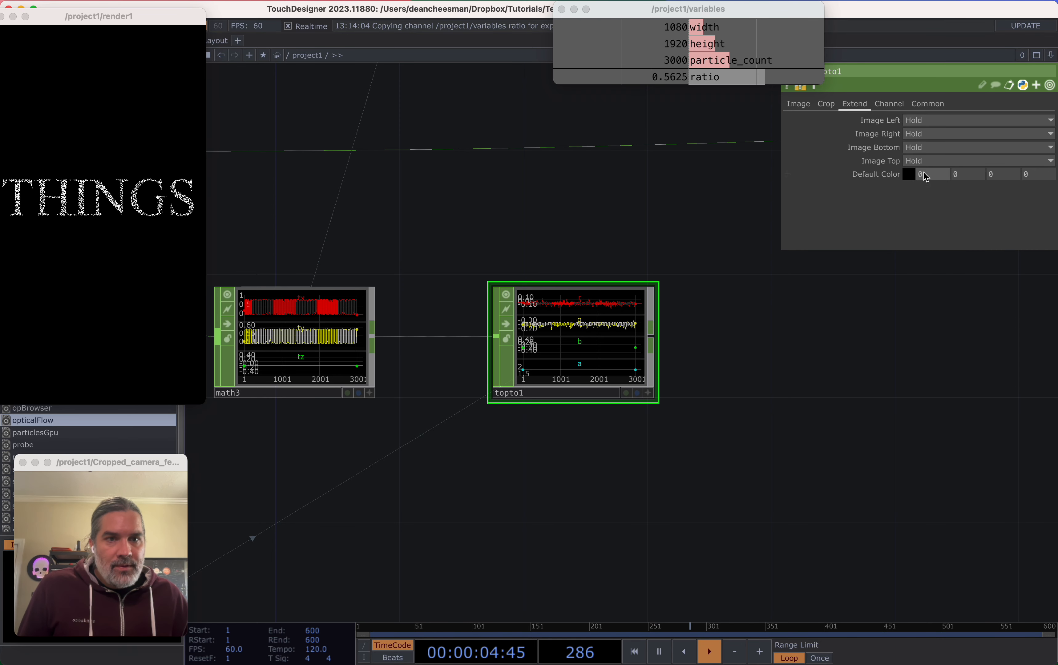
Examine the sampled flow channels in topto1 and their connections to flow, math3 and sopto1
left_click_drag(251, 559, 418, 480)
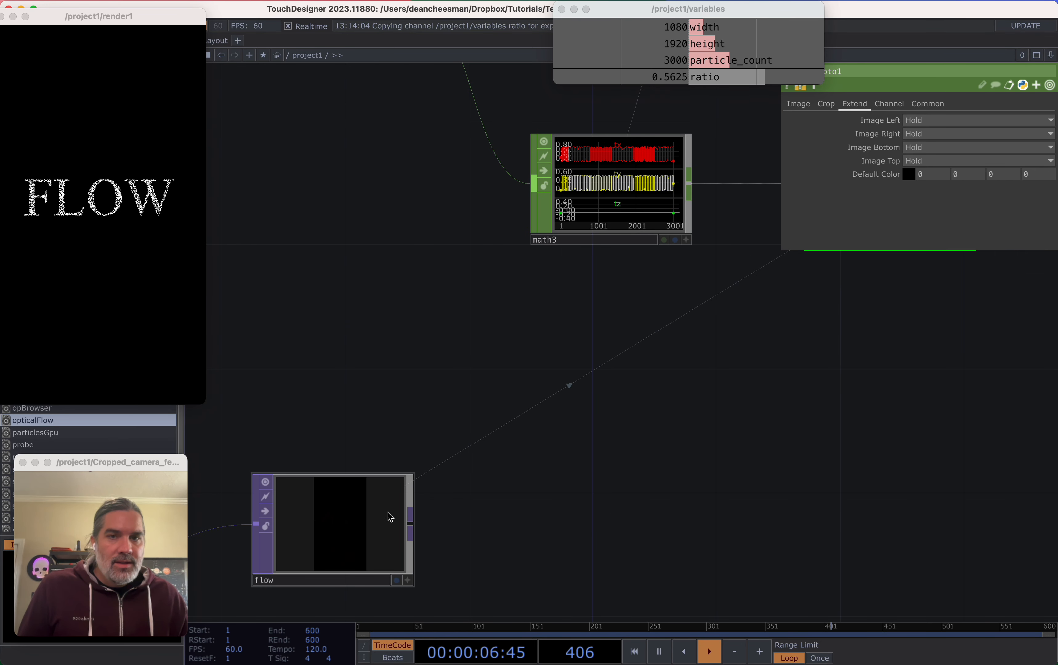
key("h")
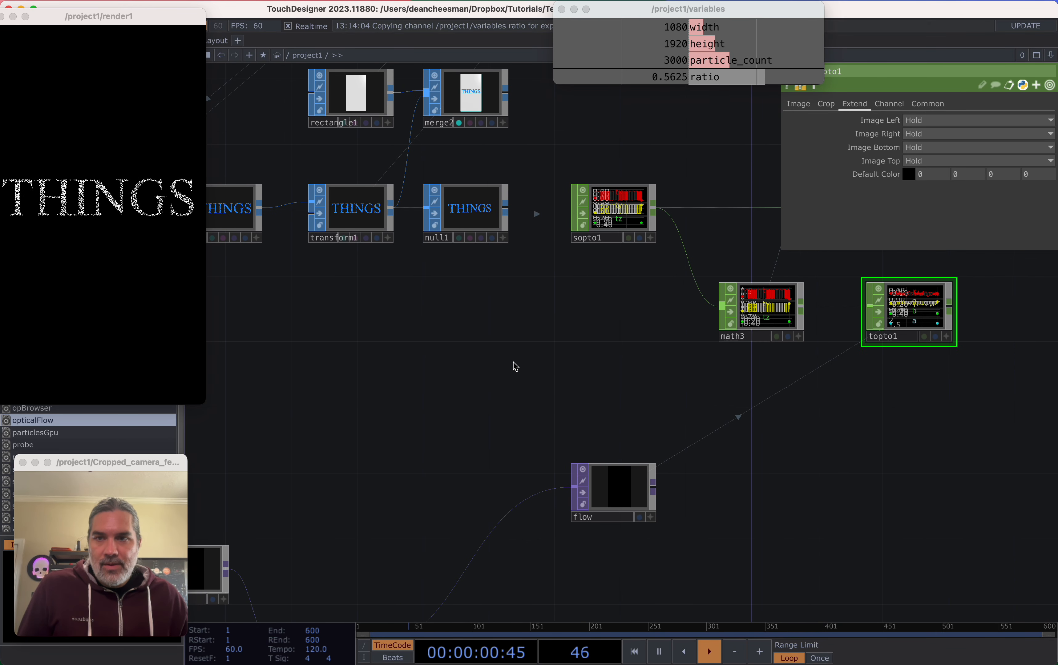
left_click_drag(673, 407, 400, 440)
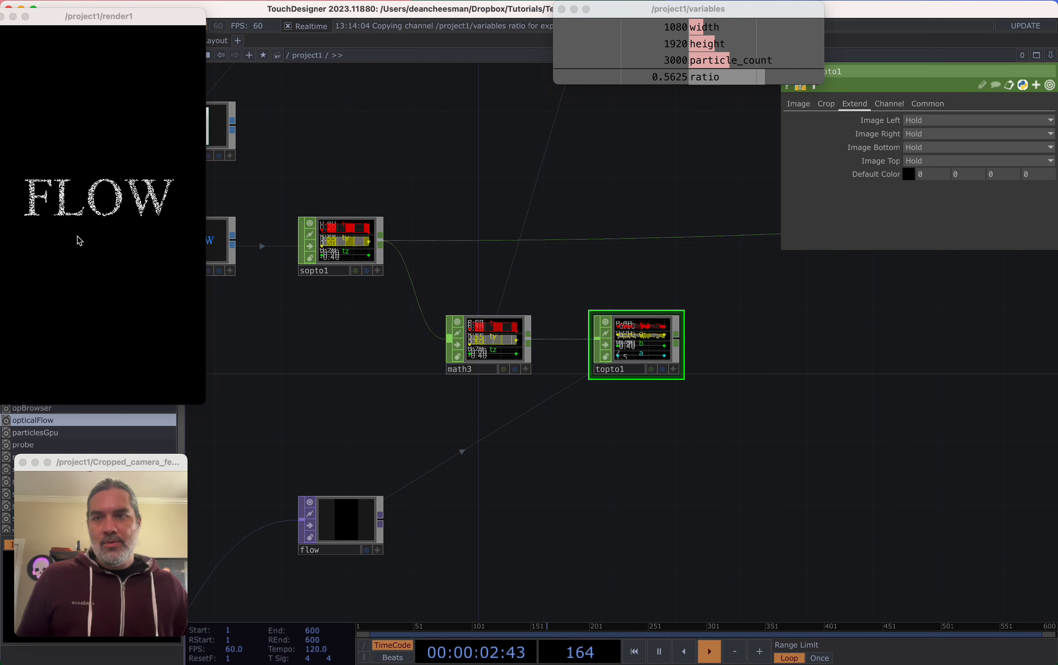
left_click_drag(744, 375, 489, 422)
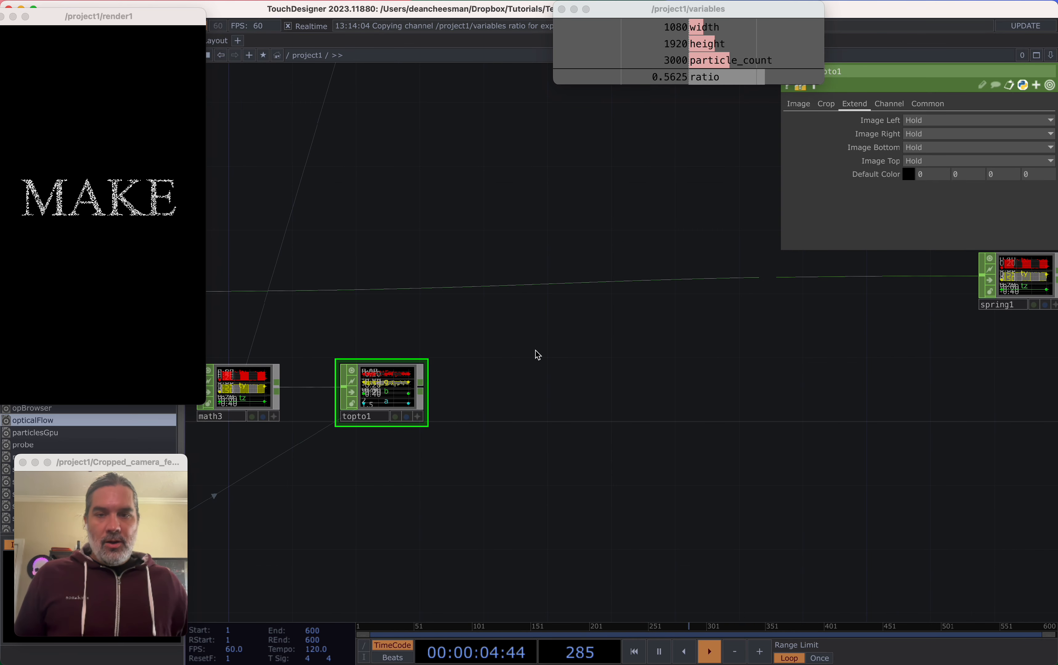
scroll(387, 395, "up", 10)
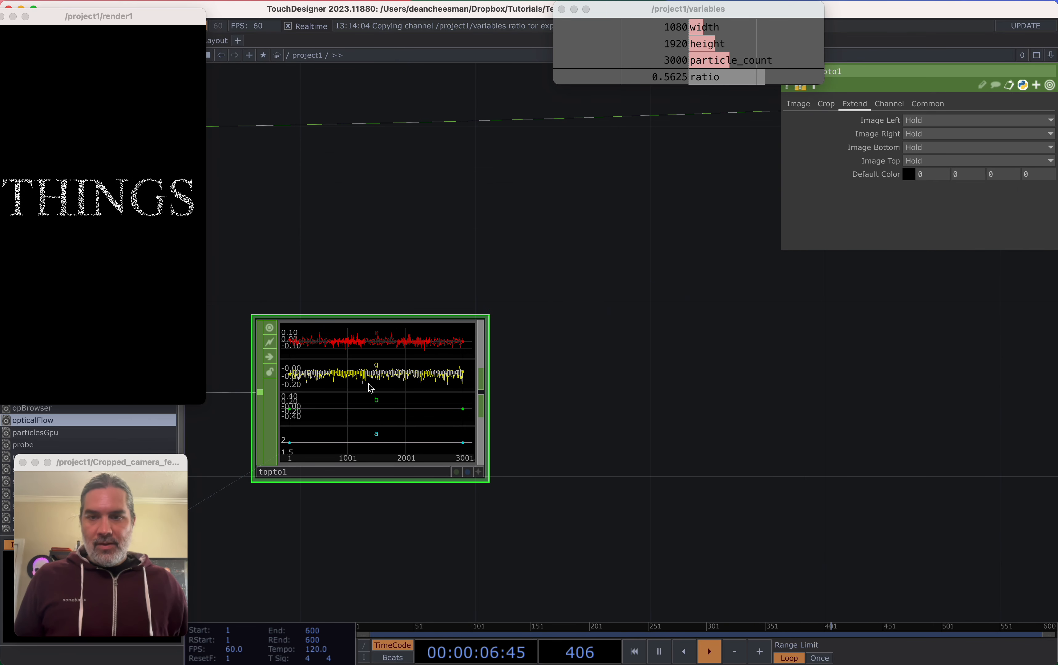
scroll(403, 374, "down", 3)
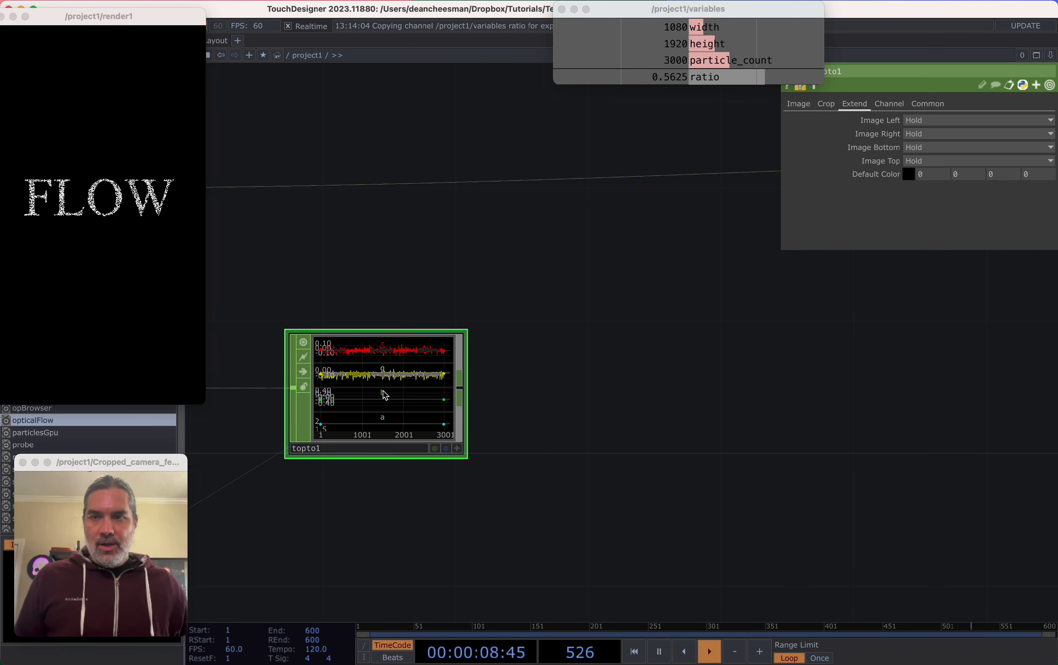
left_click_drag(589, 361, 737, 361)
scroll(737, 361, "down", 3)
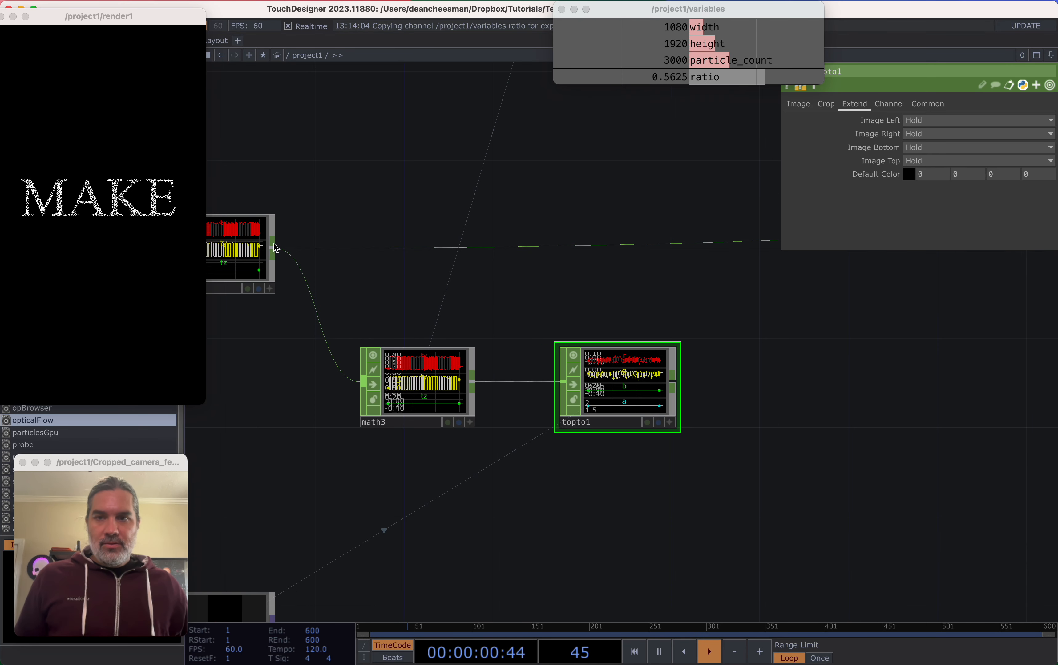
Add a Math CHOP fed by the output of topto1
left_click_drag(560, 263, 602, 423)
left_click(538, 457)
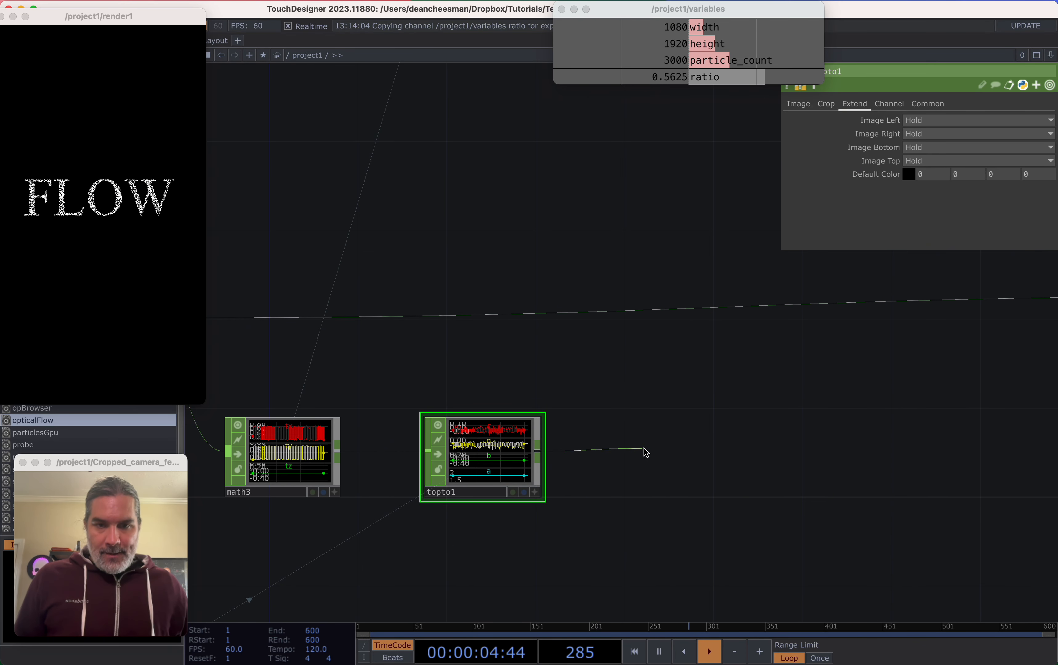
left_click(644, 448)
type("mat")
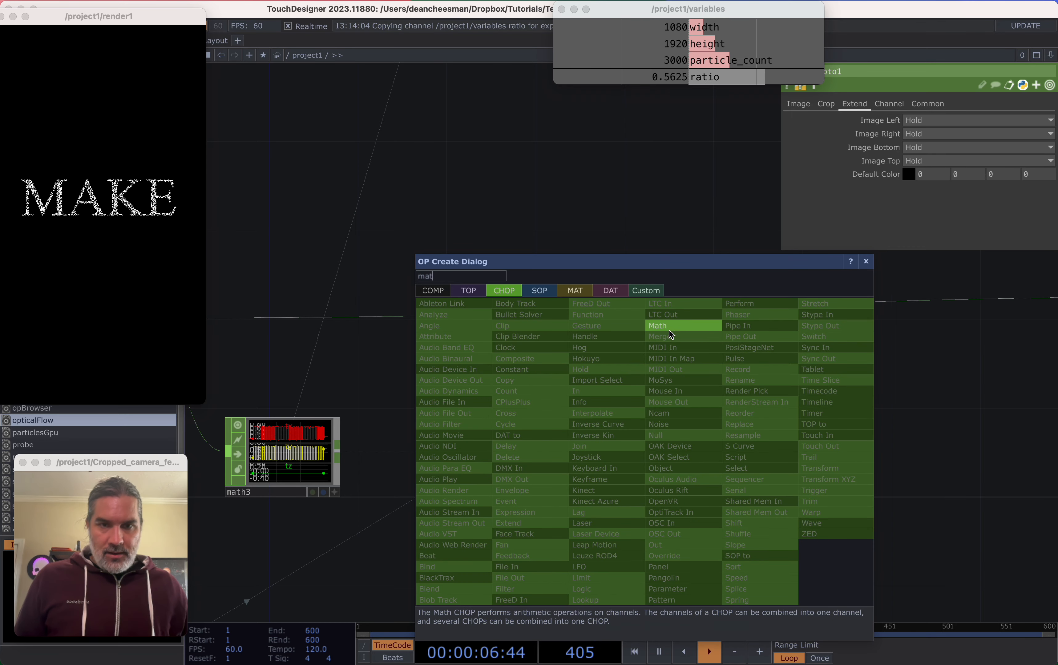
left_click(673, 325)
left_click(695, 450)
Insert a Math CHOP between sopto1 and spring1 and connect math4 as its second input
scroll(777, 373, "down", 5)
scroll(778, 373, "right", 5)
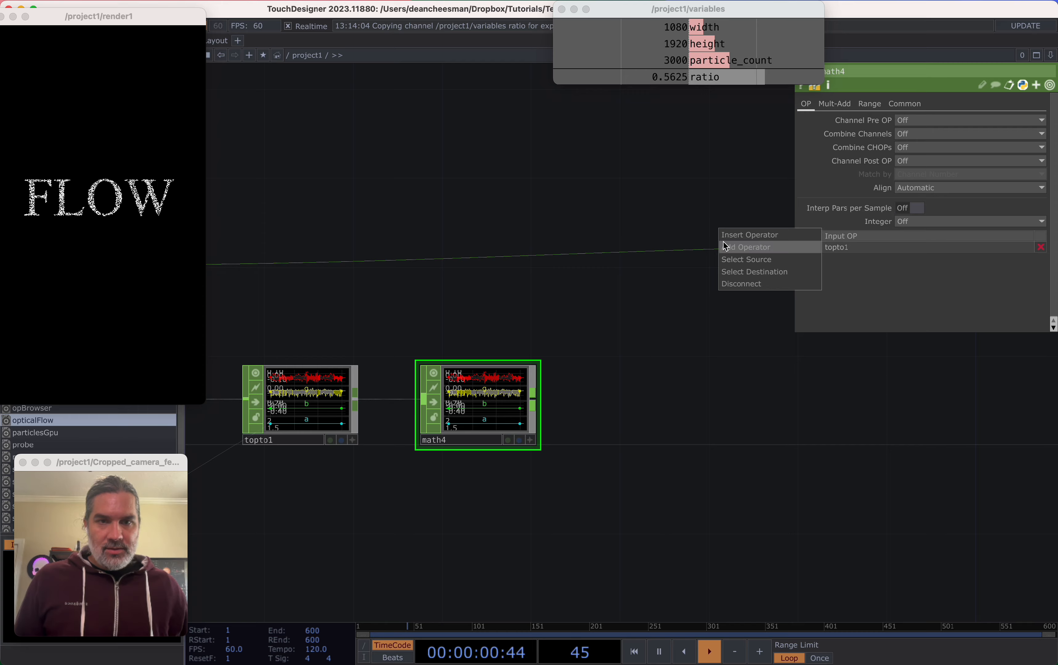
left_click(725, 247)
type("mat")
left_click(760, 113)
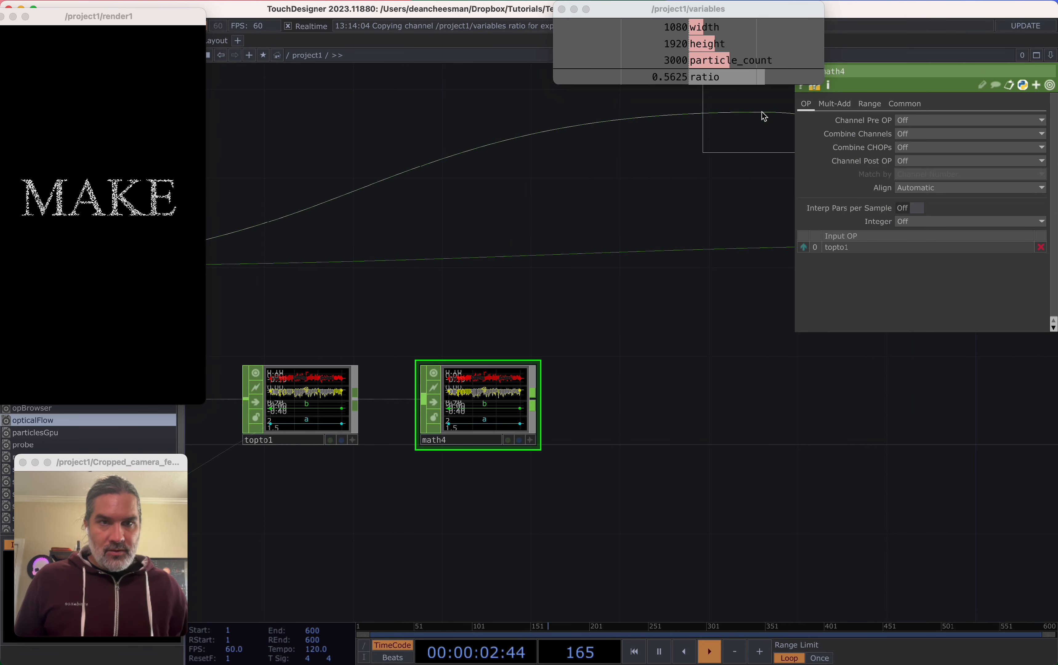
left_click(751, 278)
left_click_drag(535, 407, 558, 406)
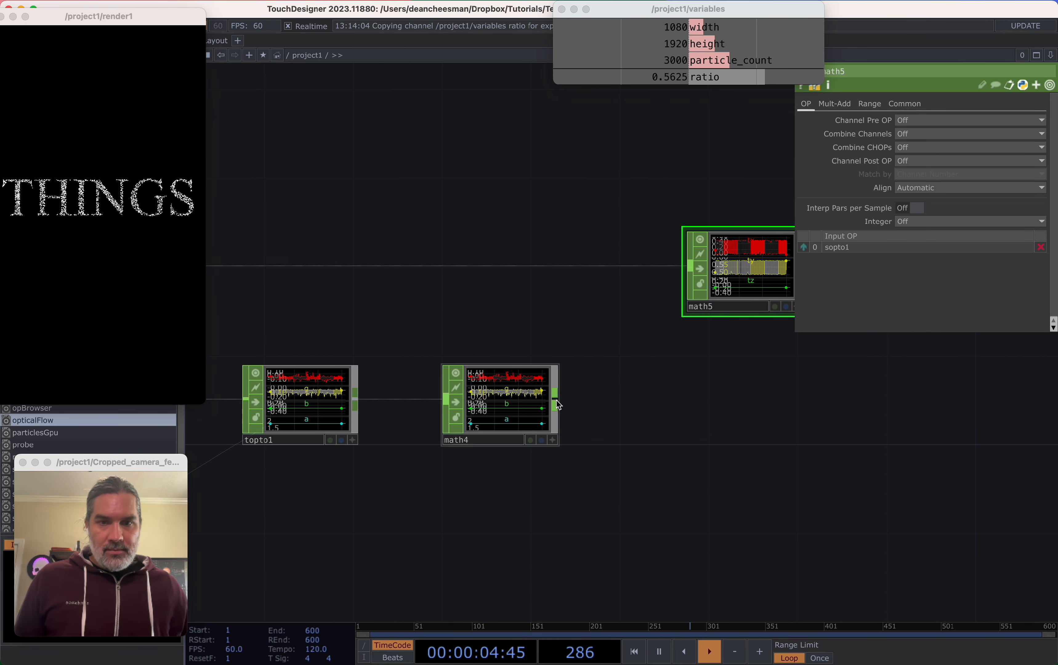
left_click(683, 294)
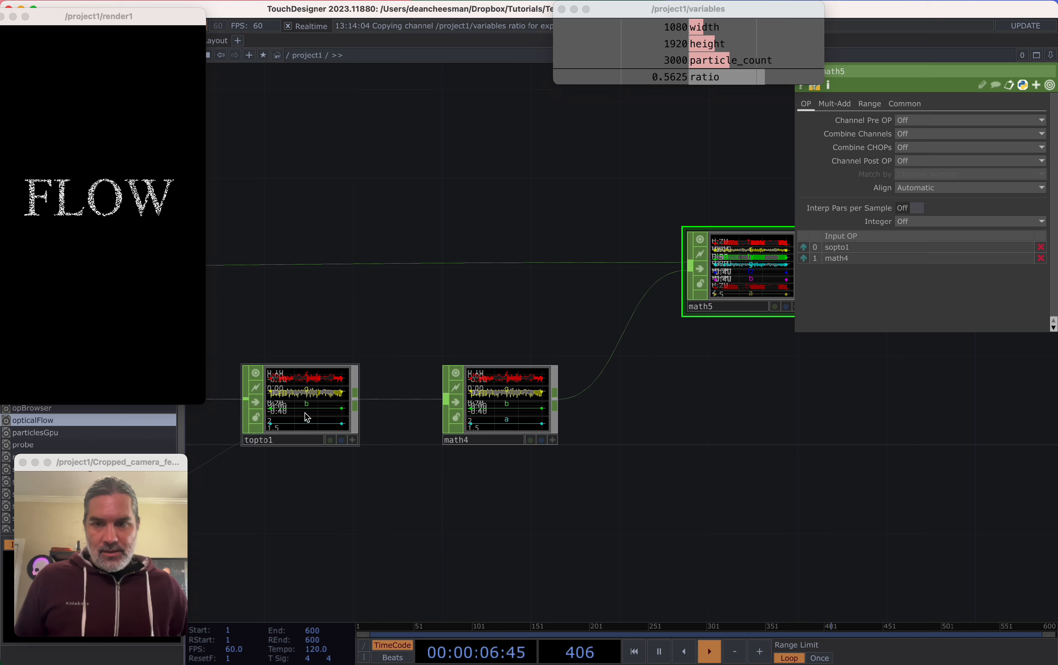
Clear topto1's Alpha channel name so that it outputs only r, g and b
left_click(340, 402)
left_click(808, 102)
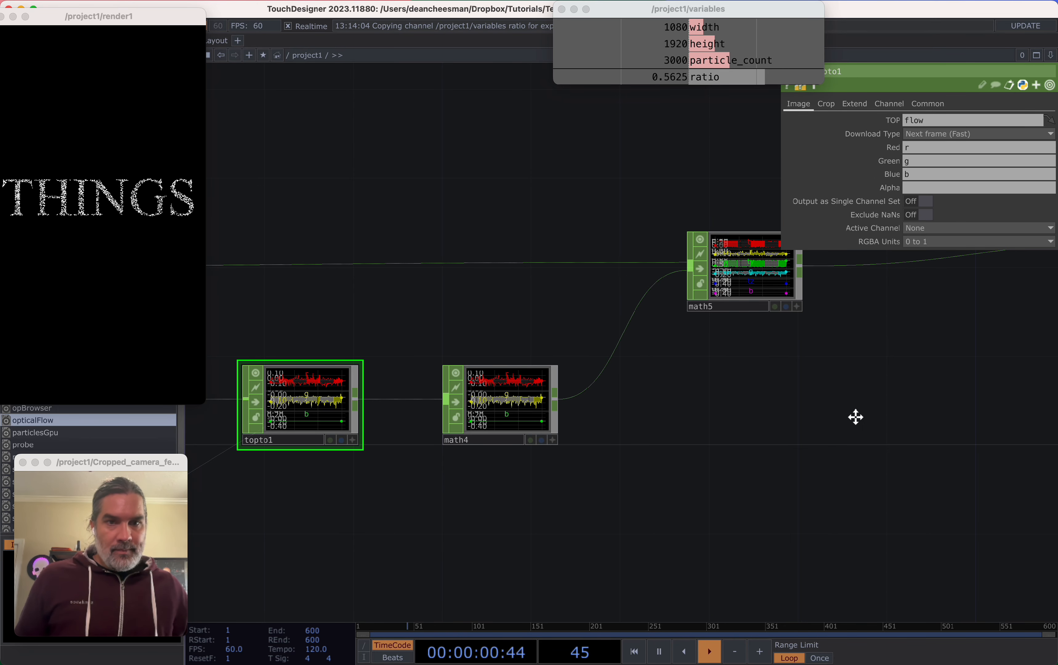
Set math5's Combine CHOPs option to Add
scroll(855, 417, "right", 3)
left_click_drag(783, 438, 1051, 447)
left_click_drag(665, 337, 1056, 359)
left_click_drag(983, 350, 340, 367)
scroll(722, 333, "up", 4)
left_click(739, 326)
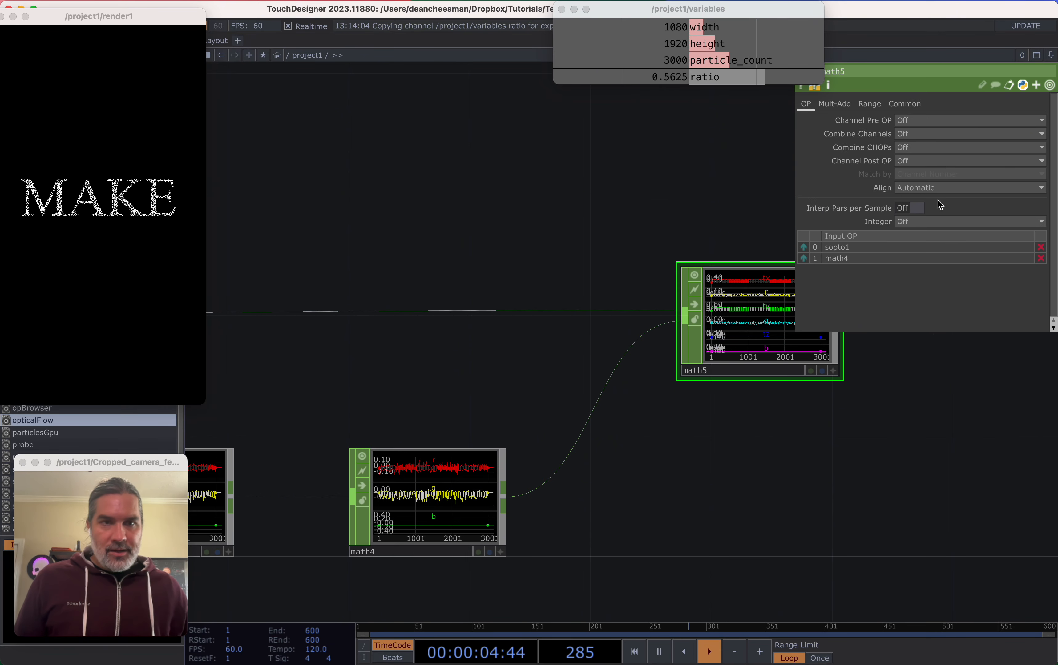
left_click(920, 147)
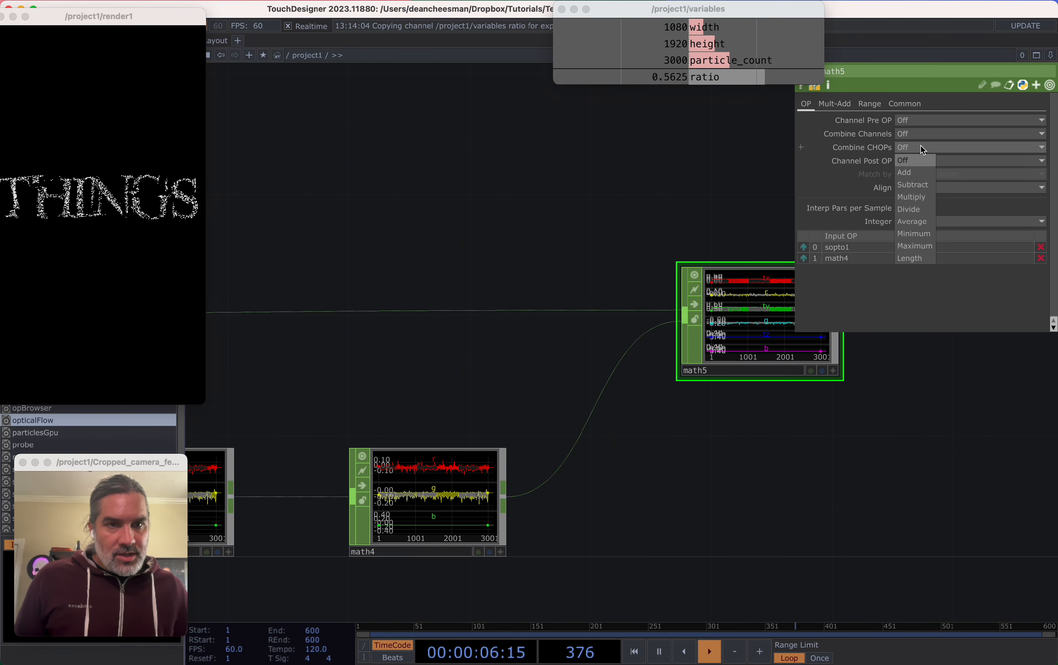
left_click(923, 177)
Trace the signal from math5 and math4 back through topto1 and flow to the optical flow feedback chain
left_click_drag(921, 421, 830, 426)
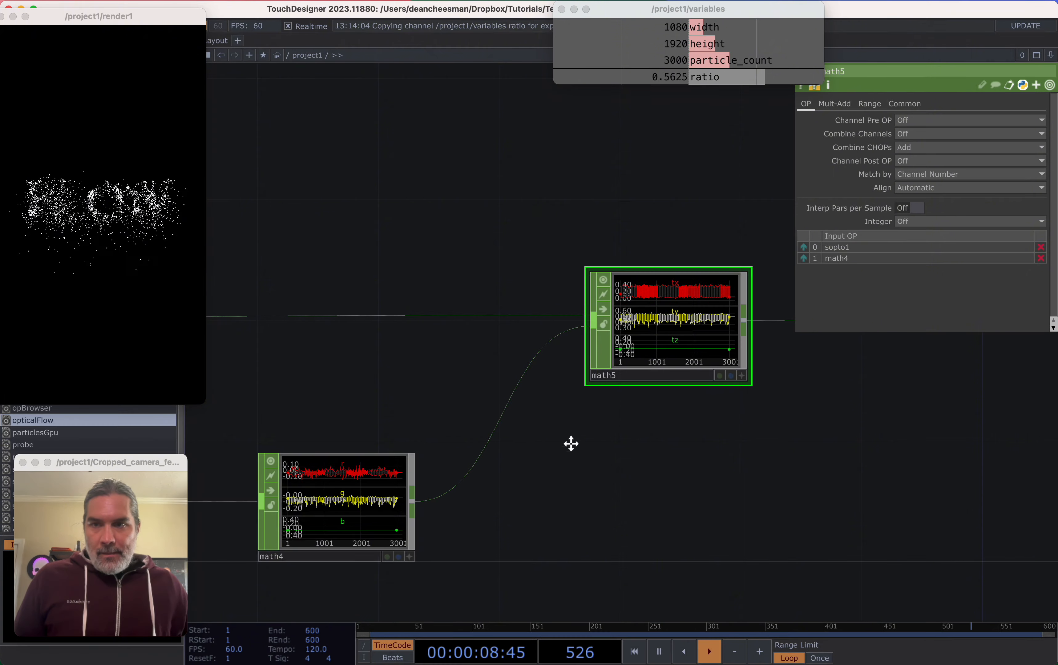
left_click_drag(572, 444, 786, 434)
scroll(497, 497, "up", 3)
left_click_drag(475, 354, 527, 271)
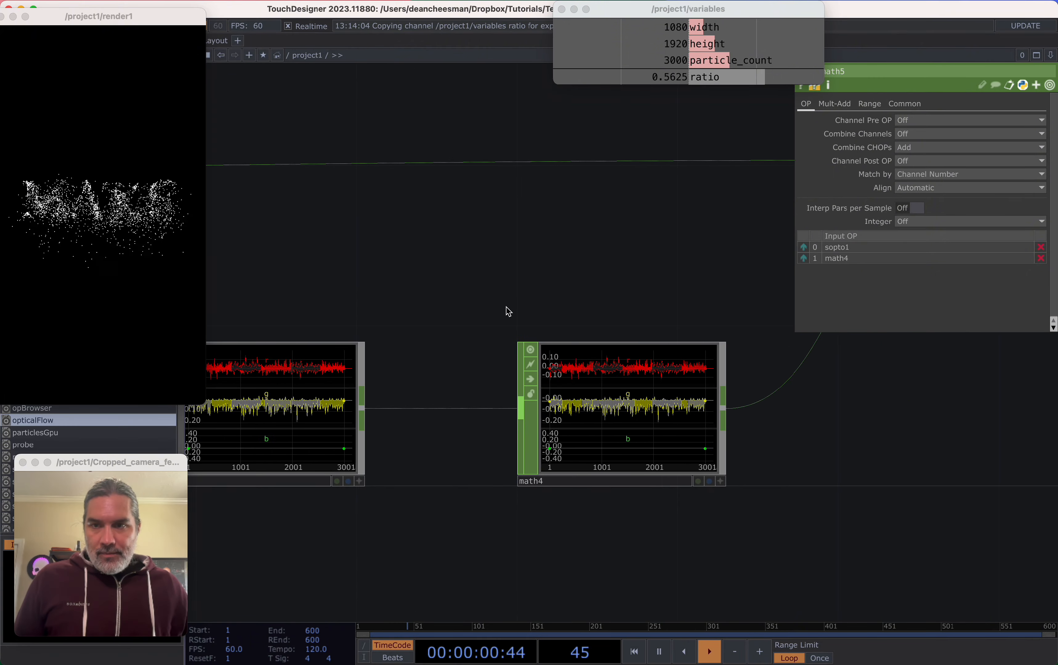
left_click_drag(471, 491, 567, 402)
scroll(567, 400, "down", 5)
left_click_drag(659, 443, 978, 383)
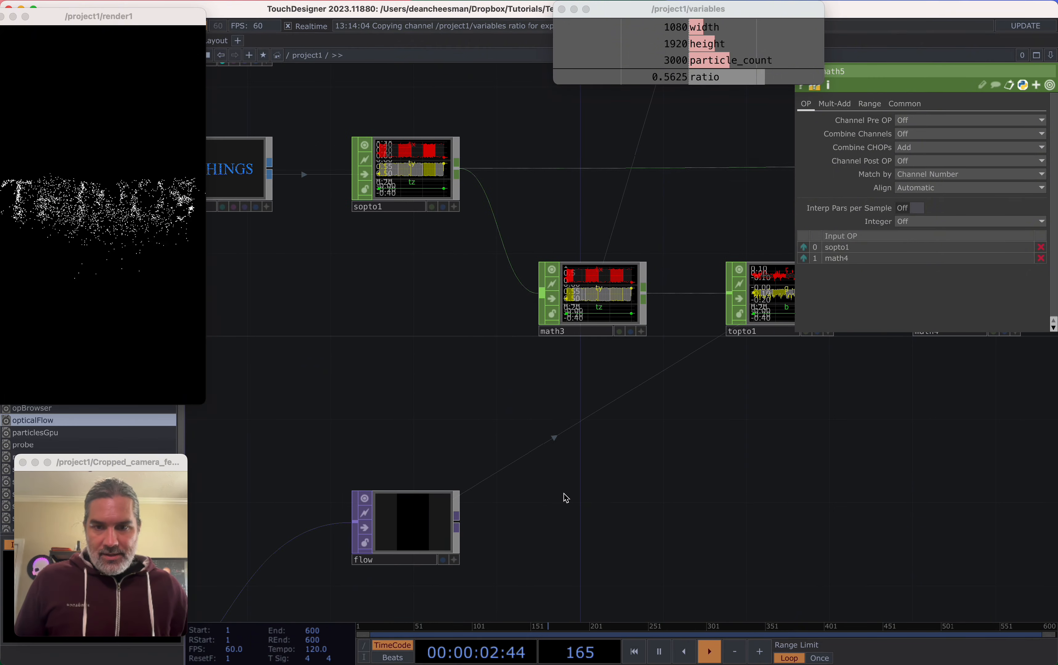
left_click_drag(821, 455, 985, 398)
scroll(624, 496, "down", 3)
scroll(985, 398, "down", 1)
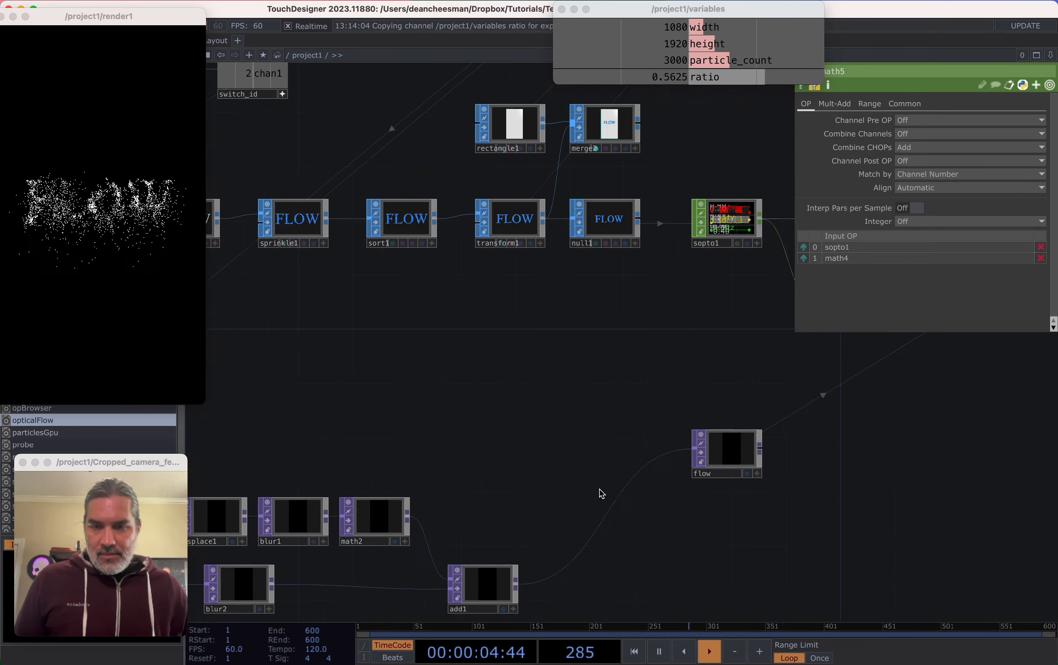
left_click_drag(445, 491, 607, 364)
scroll(410, 428, "up", 6)
left_click_drag(416, 503, 416, 541)
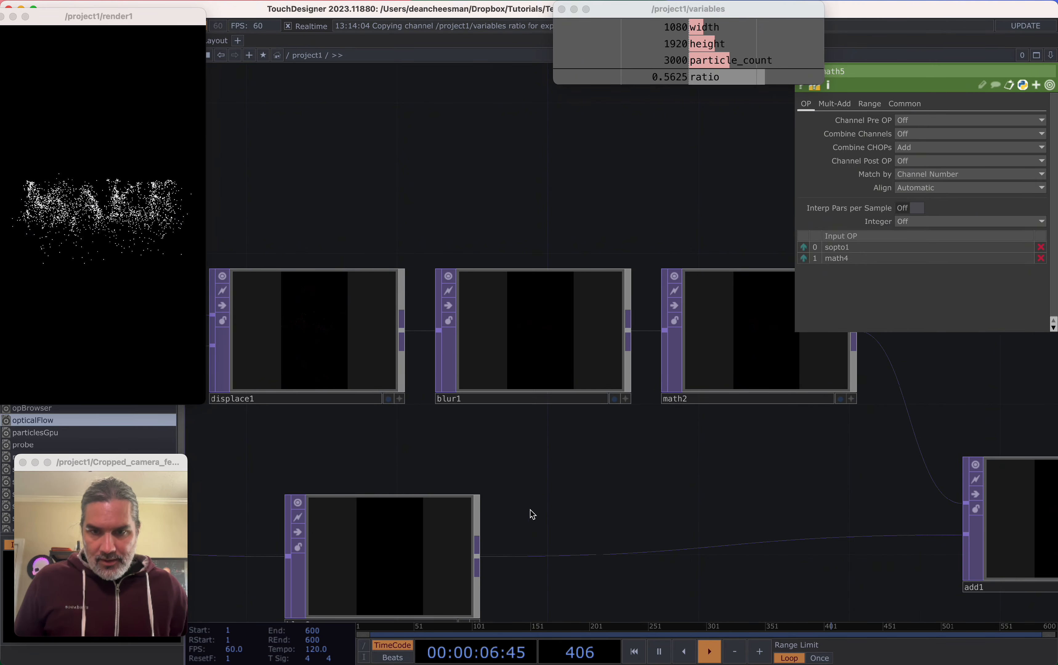
left_click_drag(543, 497, 836, 456)
scroll(838, 461, "down", 5)
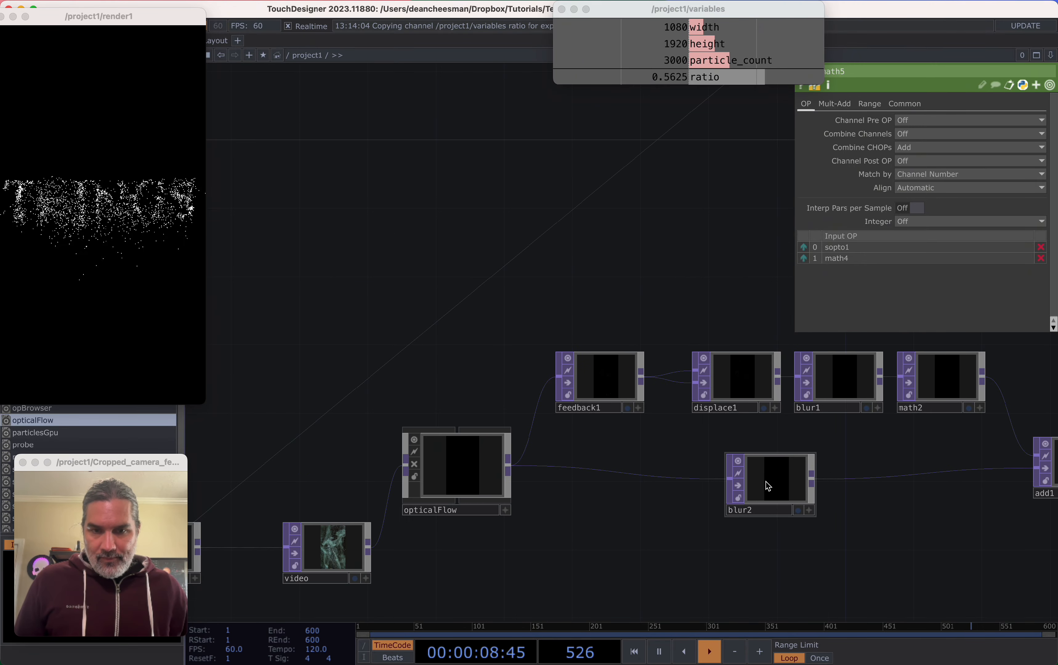
left_click_drag(768, 485, 768, 469)
scroll(619, 534, "right", 2)
scroll(739, 477, "up", 3)
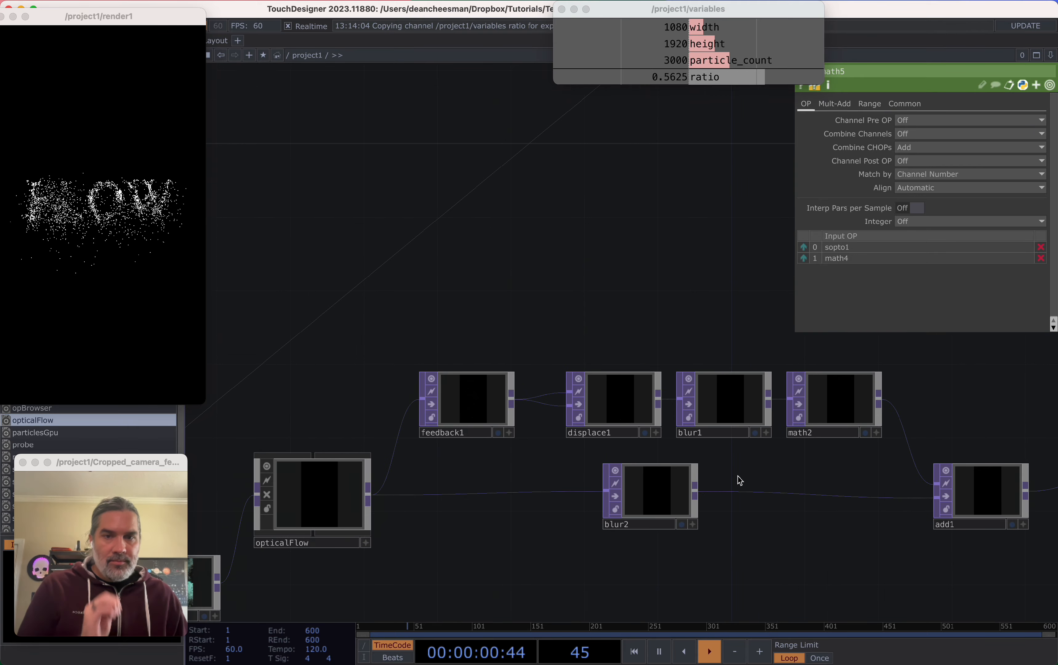
Bypass blur1 and math2 in the optical flow feedback chain and switch them back on
left_click(687, 319)
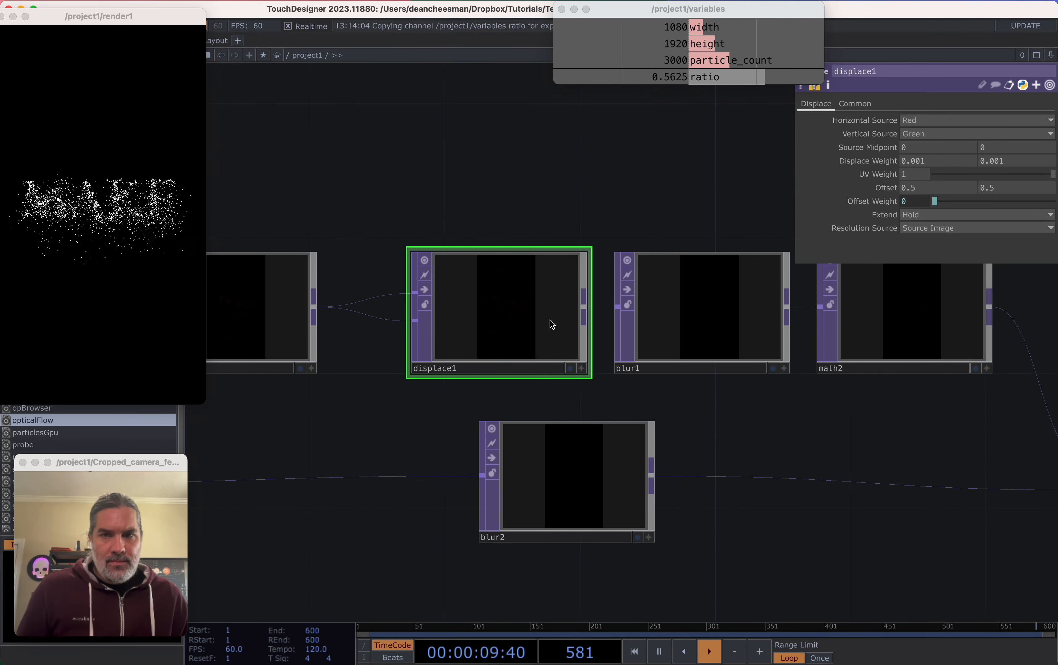
left_click(495, 324)
left_click(639, 321)
left_click(840, 322)
left_click(836, 484)
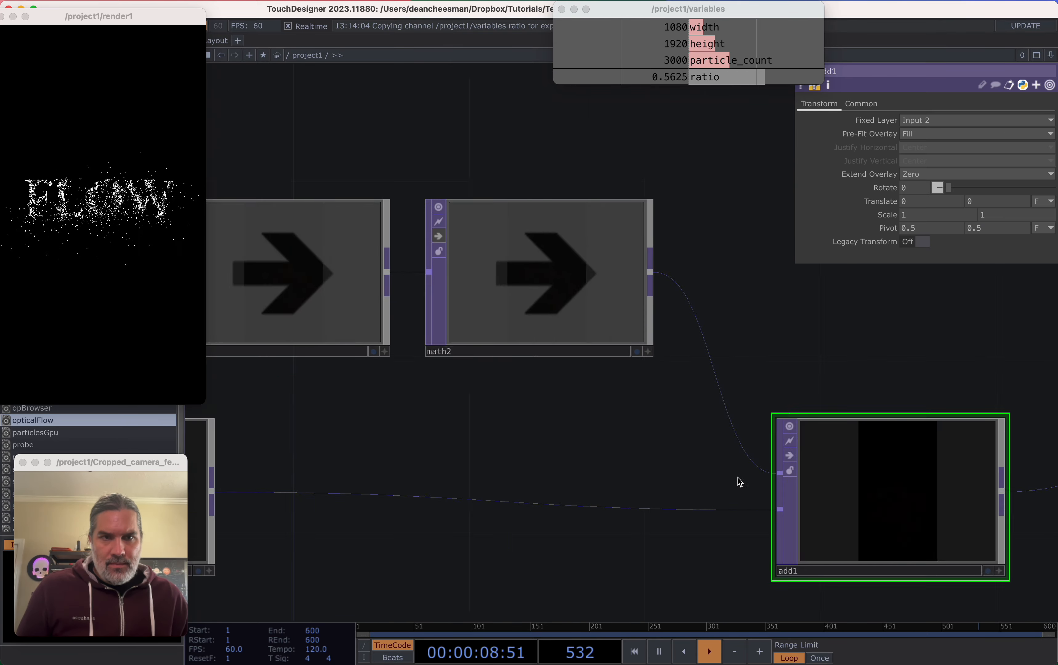
left_click(670, 265)
left_click(467, 265)
Assign add1 as the target of feedback1 to close the feedback loop
left_click_drag(775, 495, 758, 480)
scroll(809, 465, "down", 10)
scroll(817, 467, "up", 5)
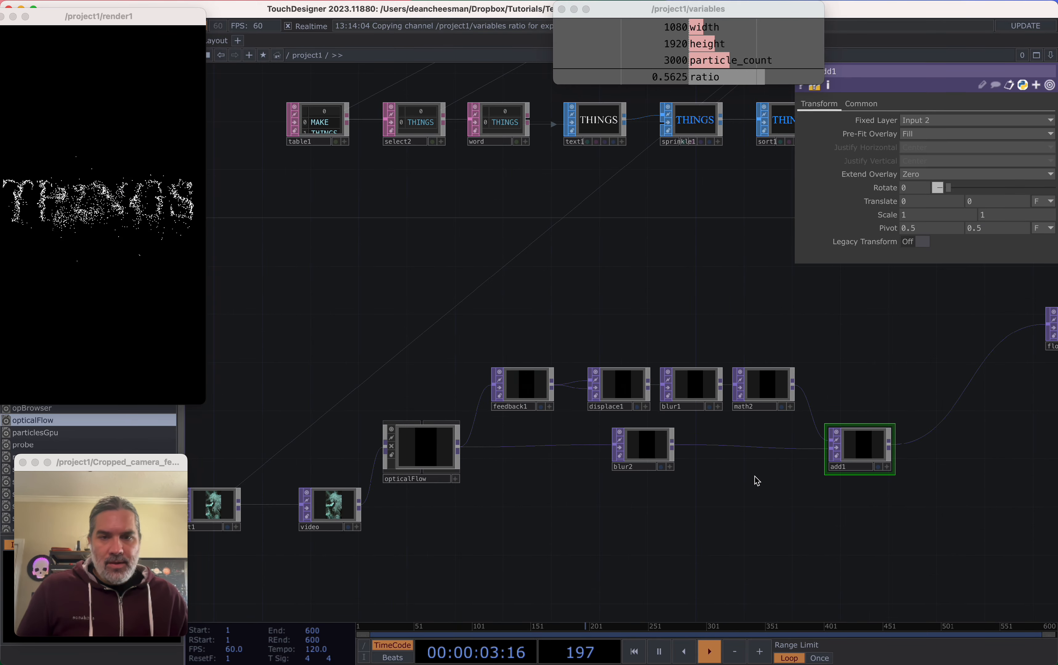
left_click_drag(835, 469, 540, 389)
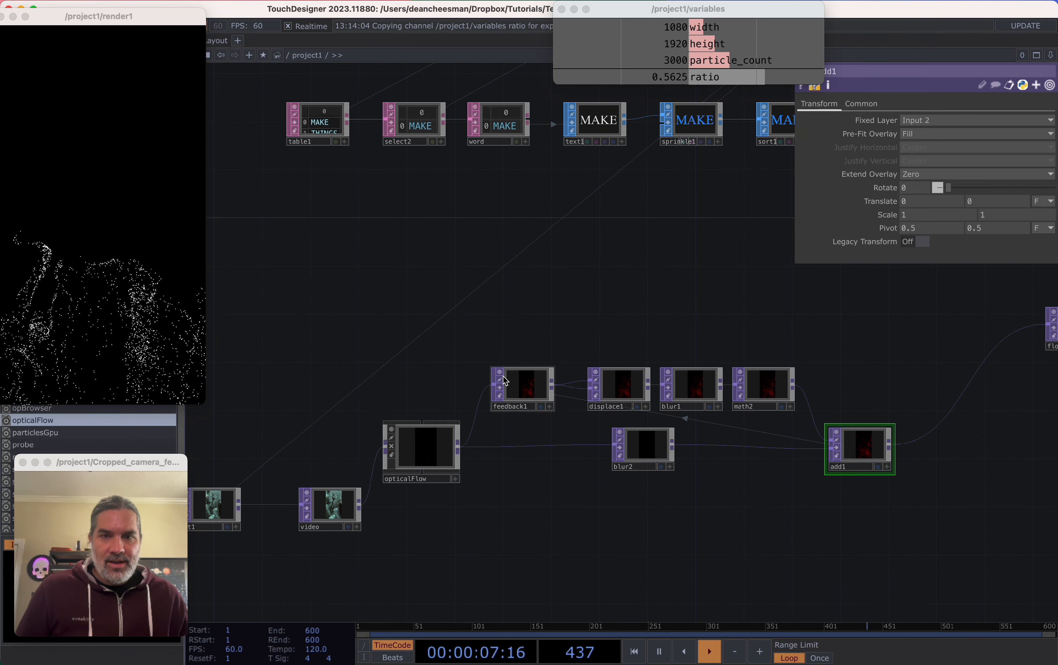
Examine the flow image as it passes through displace1, blur1, math2 and add1
left_click_drag(596, 311, 592, 309)
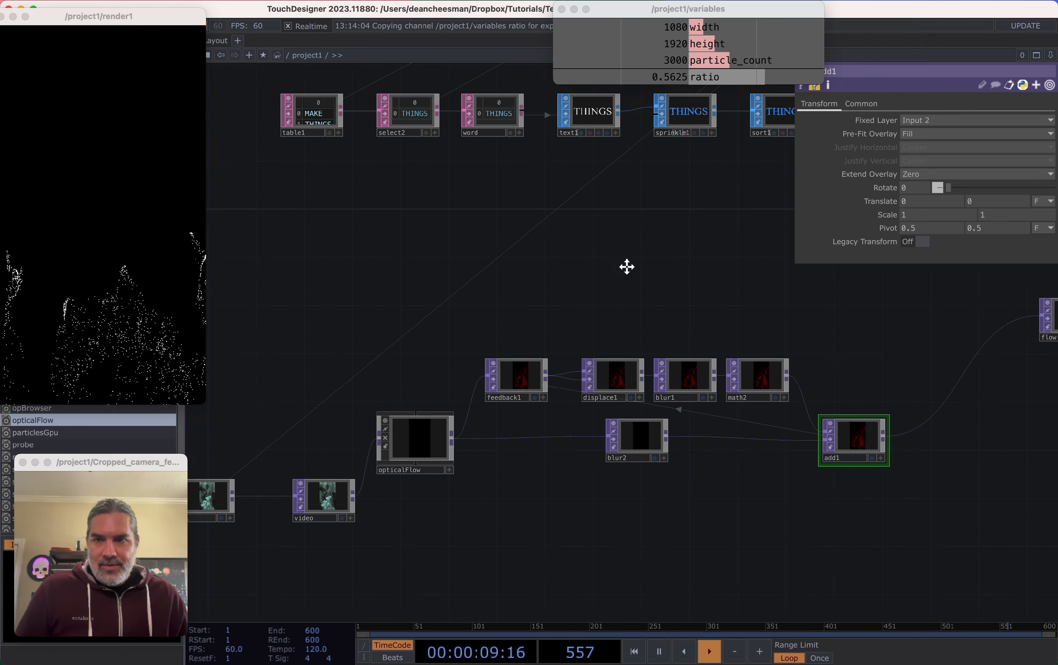
scroll(491, 342, "up", 5)
scroll(729, 320, "up", 4)
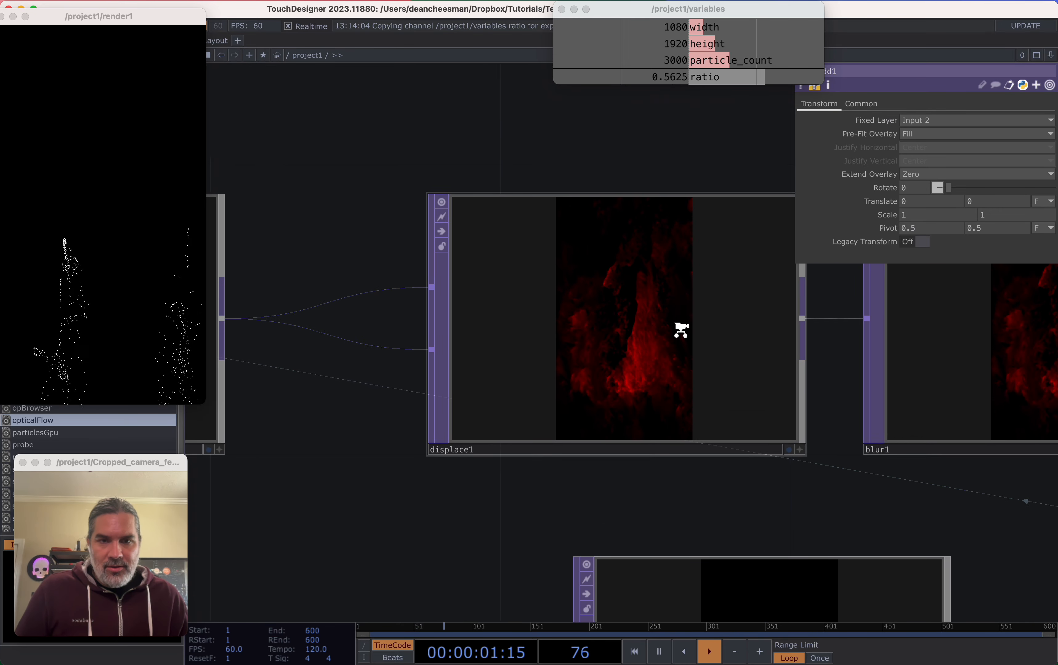
left_click_drag(693, 494, 347, 488)
left_click_drag(817, 518, 427, 494)
middle_click_drag(722, 496, 792, 502)
left_click_drag(818, 479, 440, 458)
left_click_drag(743, 371, 405, 374)
scroll(435, 423, "down", 3)
scroll(434, 423, "down", 2)
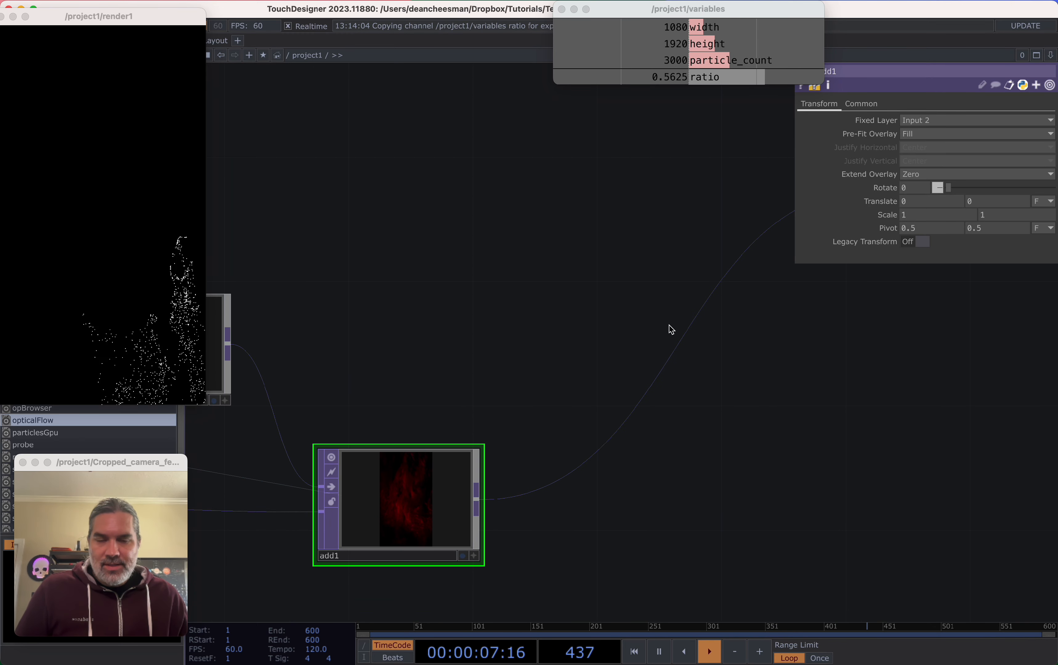
Set the Multiply value of math4, which scales the sampled flow from topto1, to -0.1
left_click_drag(669, 325, 414, 472)
left_click_drag(699, 438, 434, 520)
scroll(651, 470, "down", 2)
left_click_drag(655, 470, 435, 613)
left_click_drag(807, 423, 540, 514)
scroll(614, 469, "up", 5)
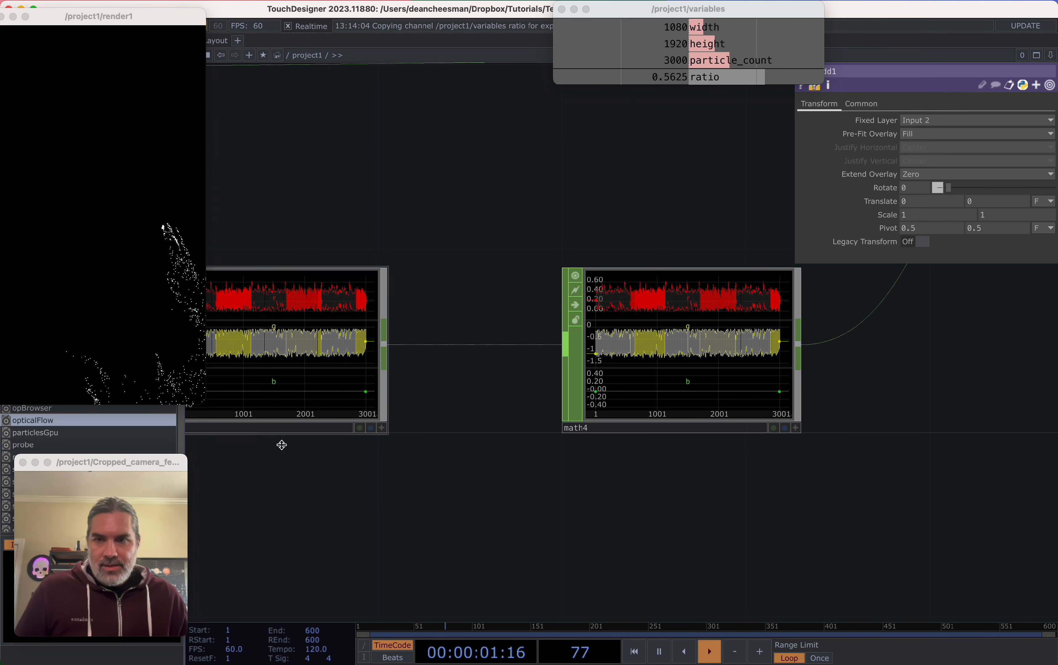
left_click_drag(312, 541, 472, 461)
left_click_drag(293, 302, 232, 342)
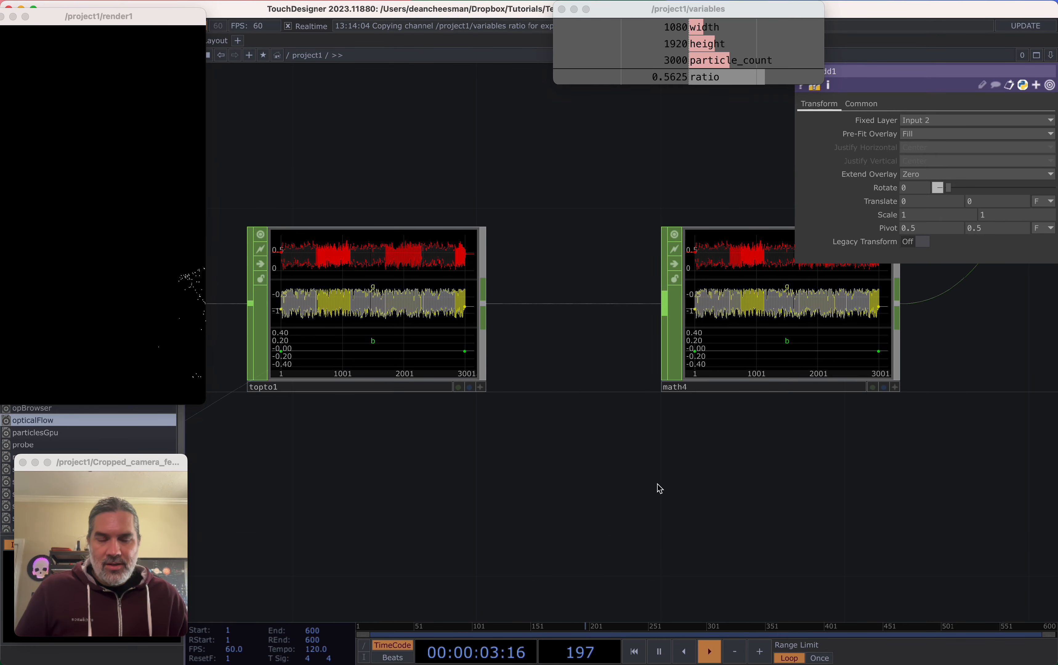
left_click(733, 323)
left_click(842, 105)
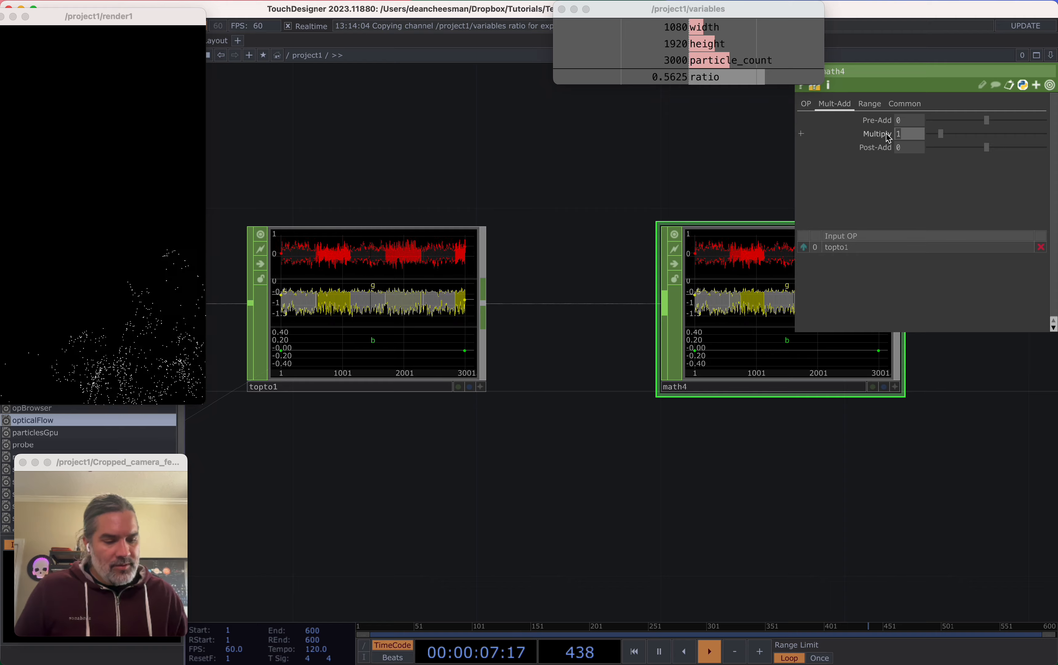
type("-0.1")
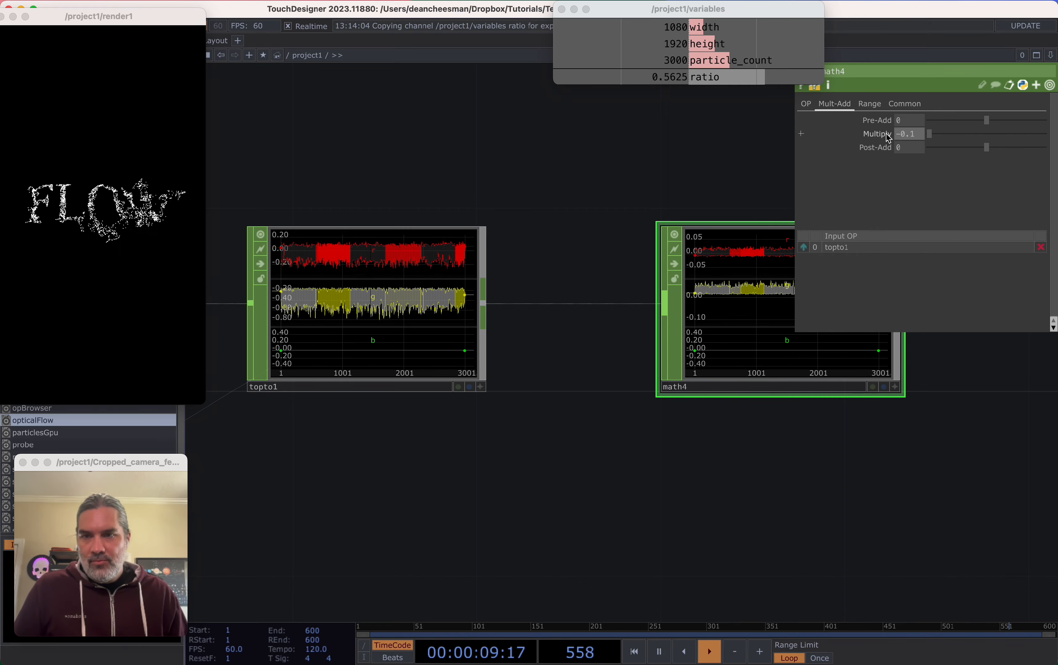
key("Return")
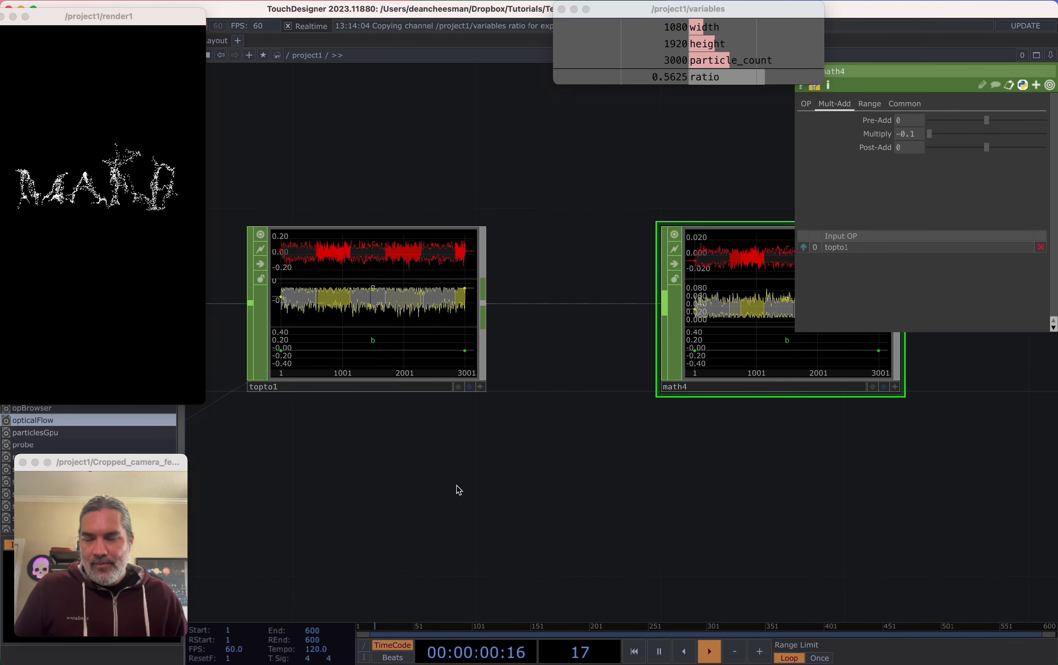
Add an Out TOP fed by render1 and arrange the two nodes with space between them
left_click(197, 405)
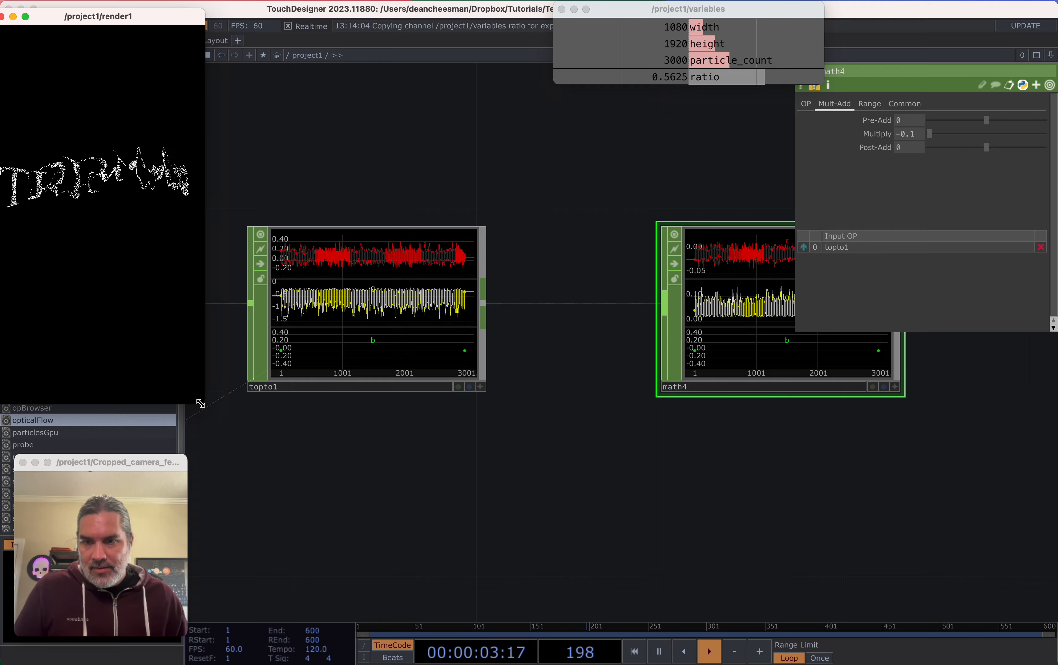
left_click_drag(486, 491, 880, 492)
scroll(857, 492, "down", 10)
left_click_drag(662, 420, 1054, 156)
left_click_drag(257, 486, 748, 352)
scroll(784, 364, "up", 10)
left_click_drag(775, 441, 439, 380)
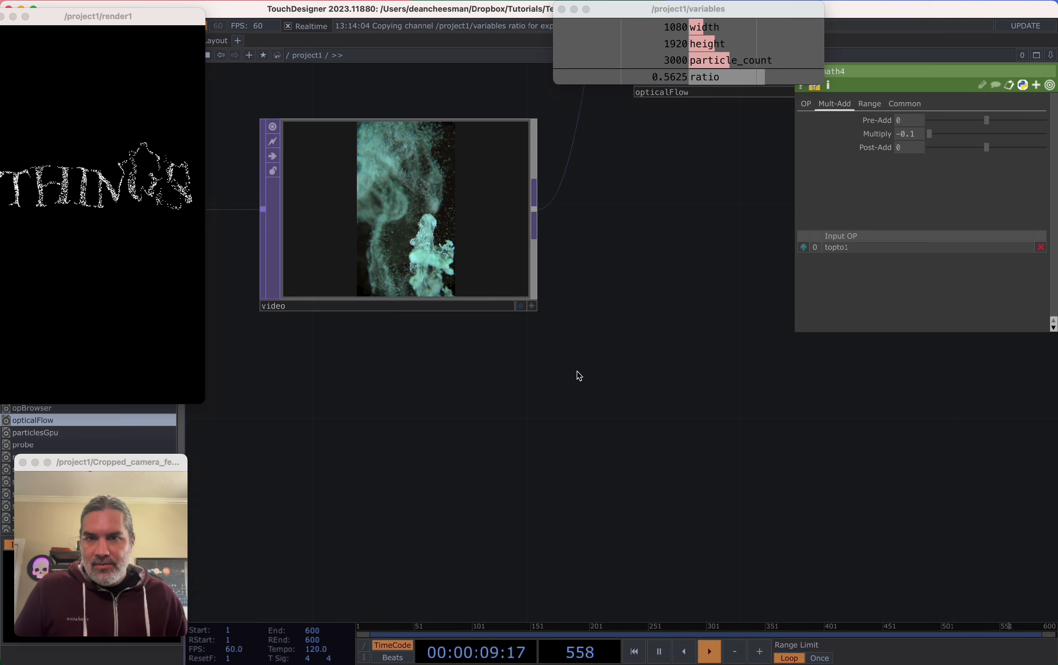
left_click_drag(585, 378, 397, 454)
scroll(397, 454, "down", 10)
left_click_drag(713, 444, 472, 484)
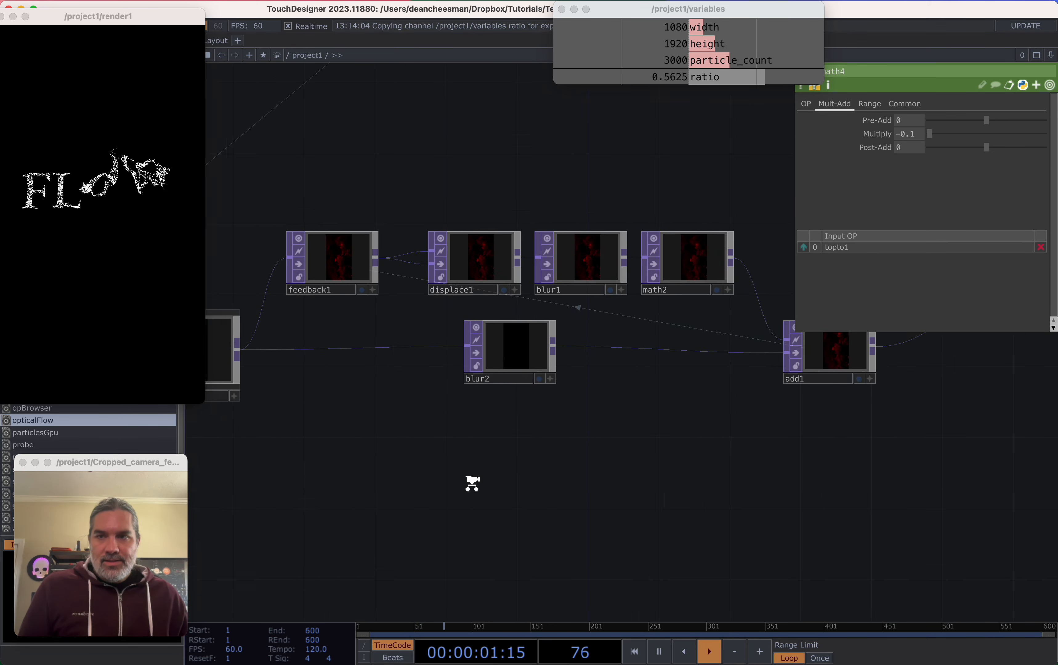
scroll(473, 483, "down", 5)
left_click_drag(512, 516, 299, 528)
left_click_drag(639, 497, 331, 523)
scroll(723, 430, "down", 6)
left_click_drag(690, 478, 315, 520)
scroll(571, 440, "up", 10)
left_click_drag(542, 295, 458, 403)
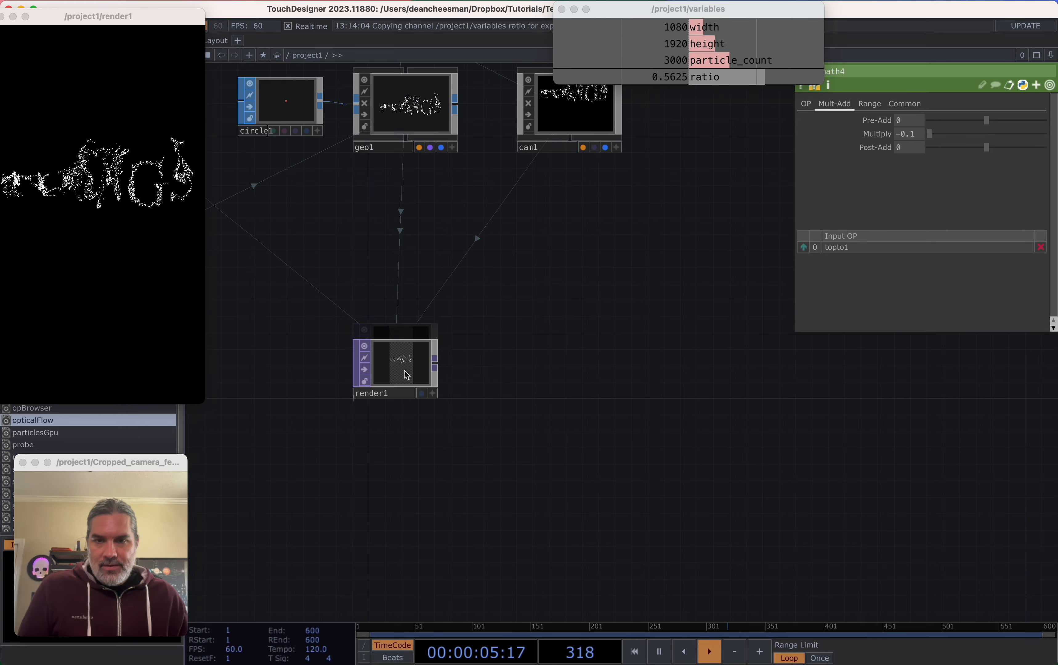
left_click_drag(406, 375, 408, 391)
left_click(922, 395)
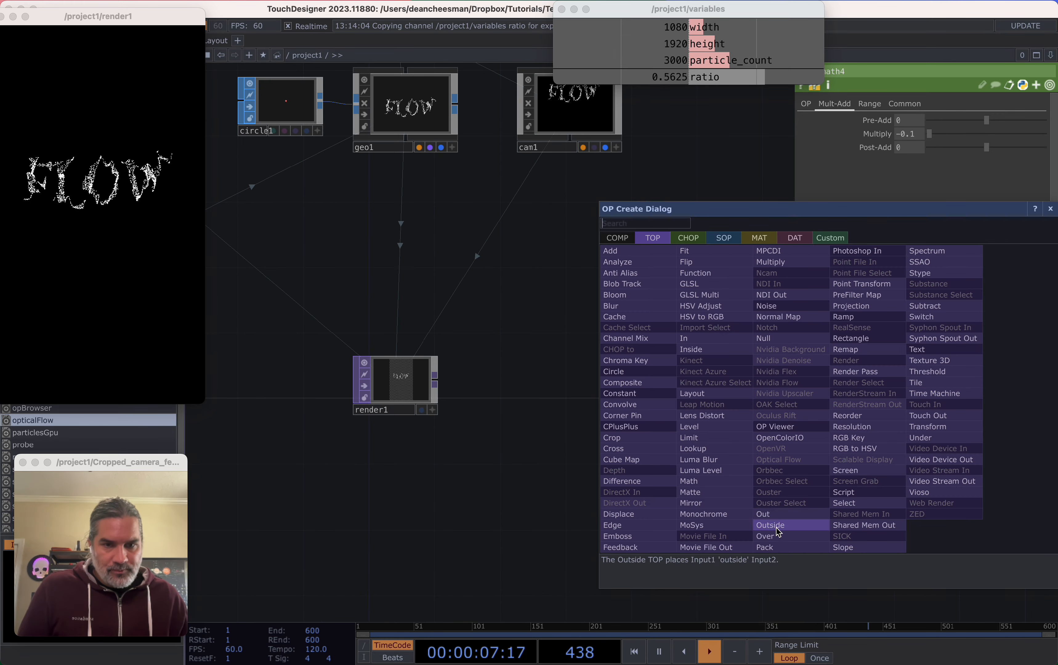
left_click(792, 526)
left_click(923, 387)
left_click_drag(826, 448, 824, 439)
left_click_drag(386, 371, 402, 355)
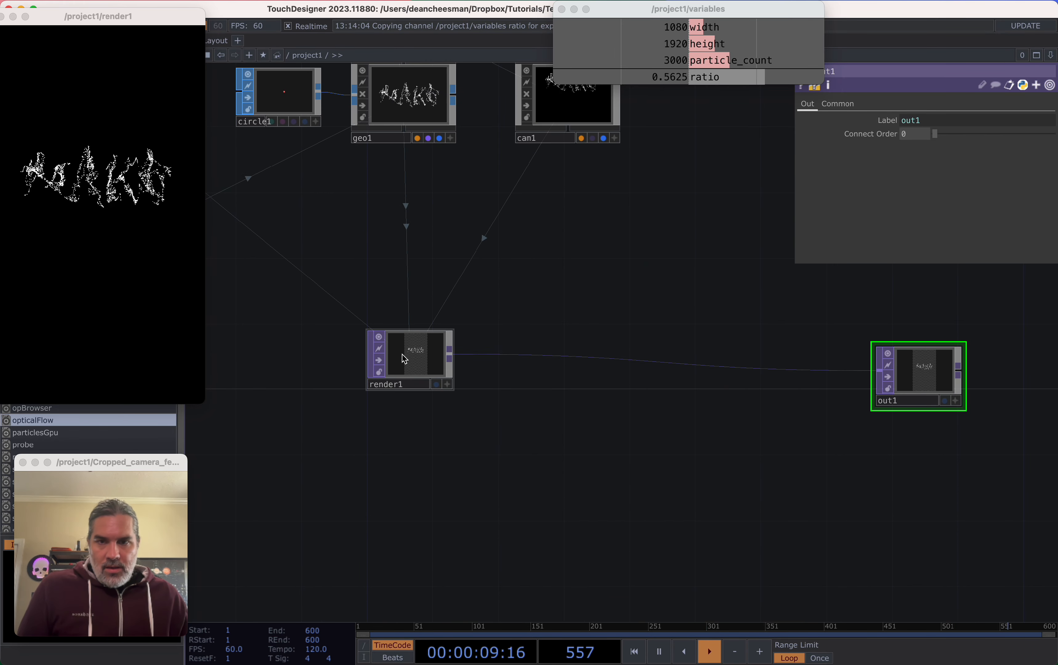
left_click_drag(889, 376, 905, 360)
Add a Select TOP below render1 and point it at the video TOP
left_click_drag(502, 421, 463, 404)
key("Tab")
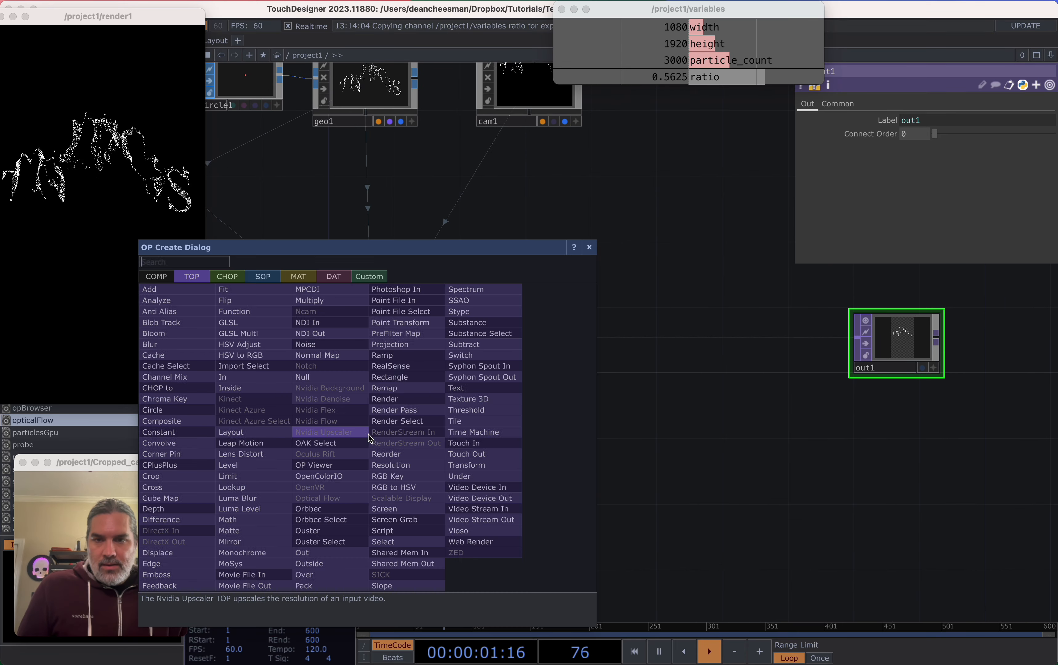
type("se")
left_click(382, 544)
left_click(362, 465)
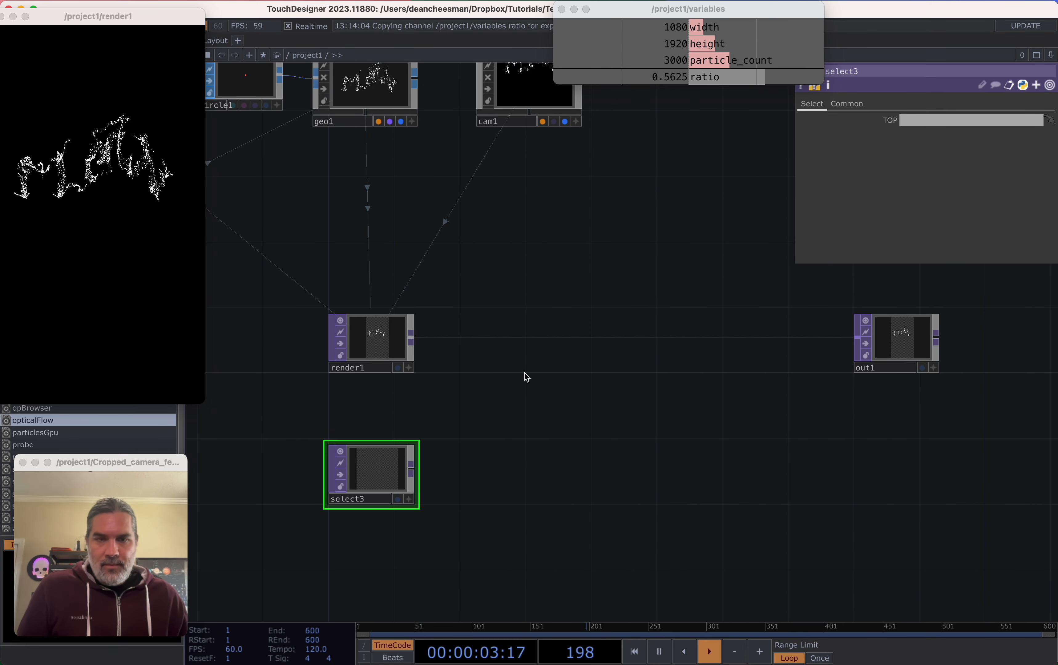
left_click(938, 122)
type("video")
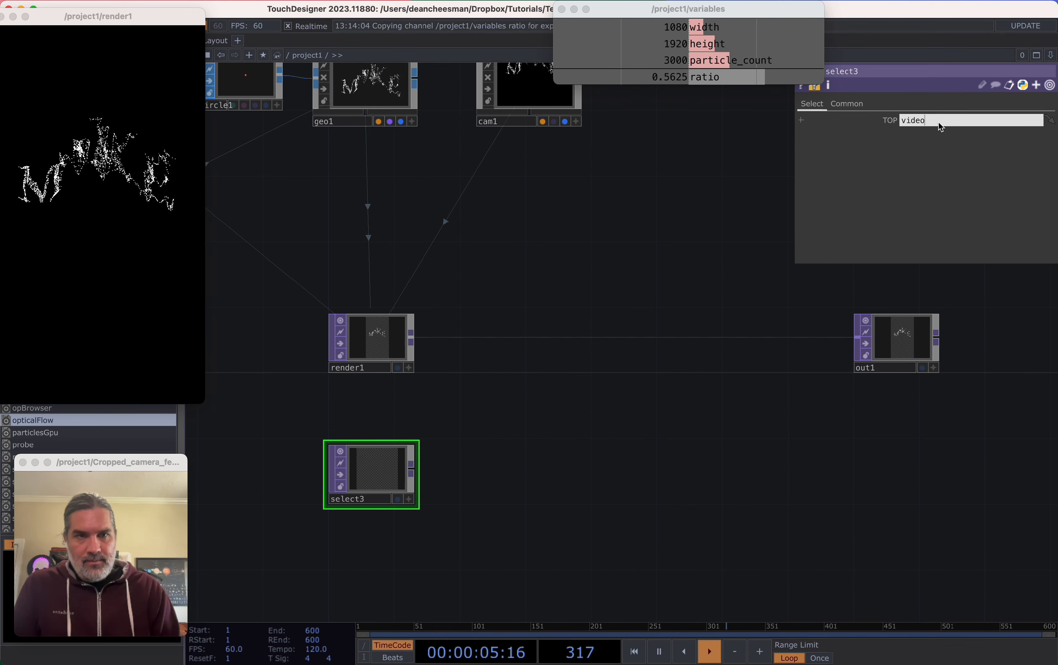
key("Return")
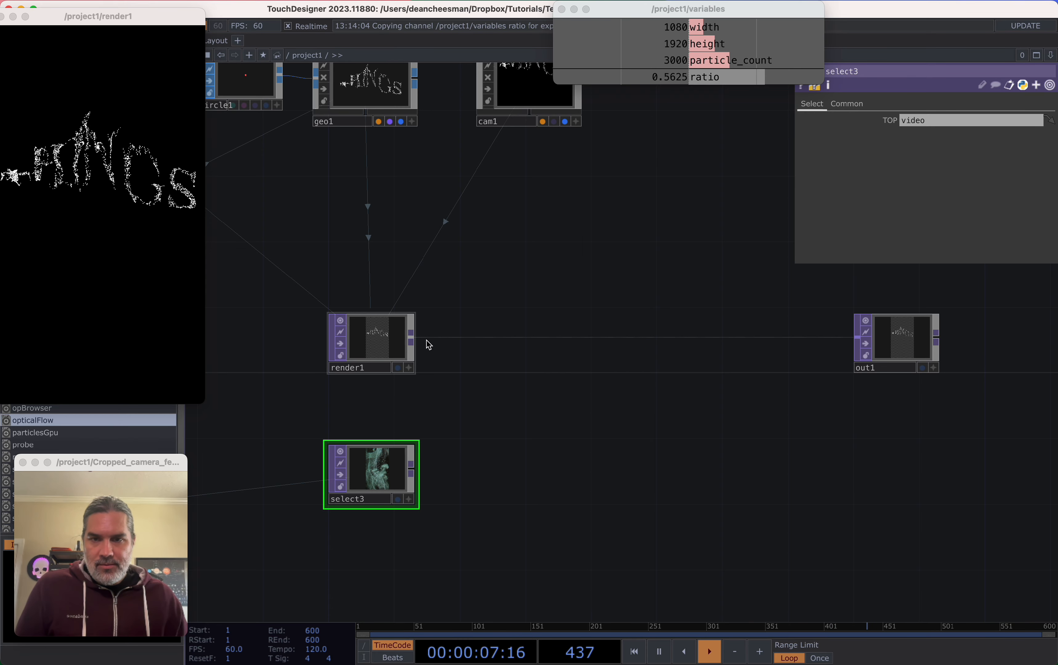
Insert an Over TOP between render1 and out1 to composite the particles over select3's video
right_click(416, 341)
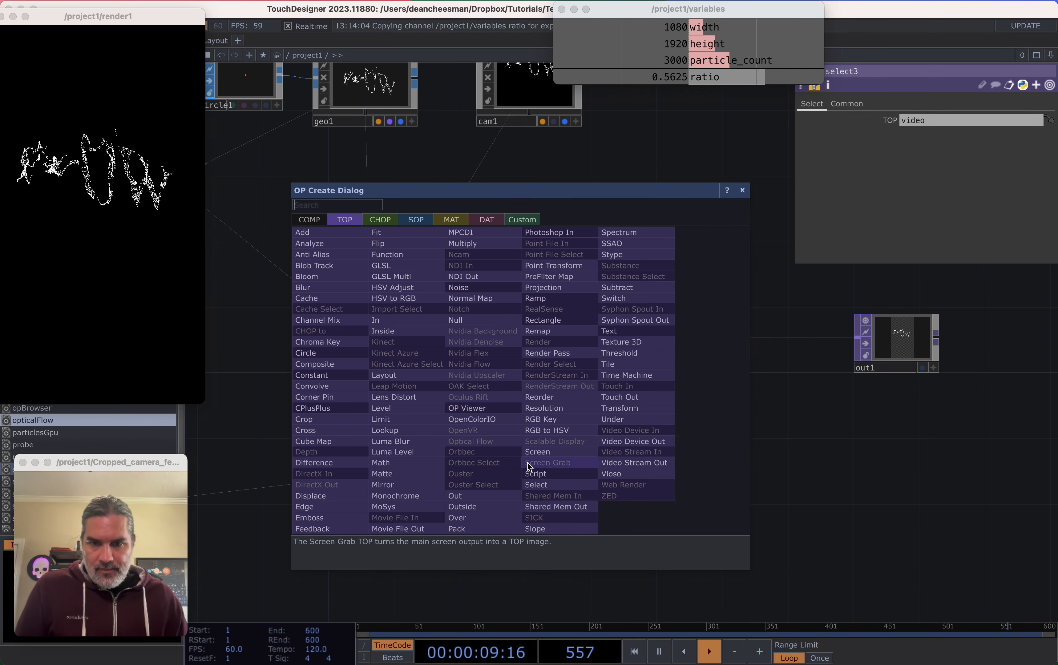
left_click(479, 516)
left_click(580, 418)
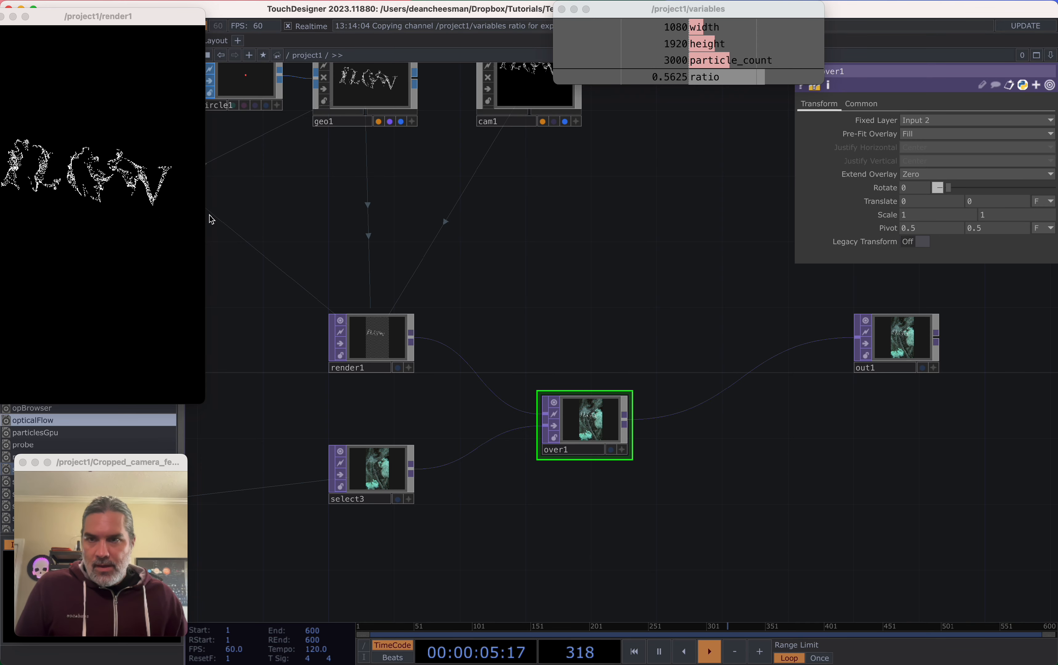
Replace the floating render1 viewer with one of out1, shrinking it and parking it beside the network
left_click_drag(77, 16, 97, 17)
left_click(22, 19)
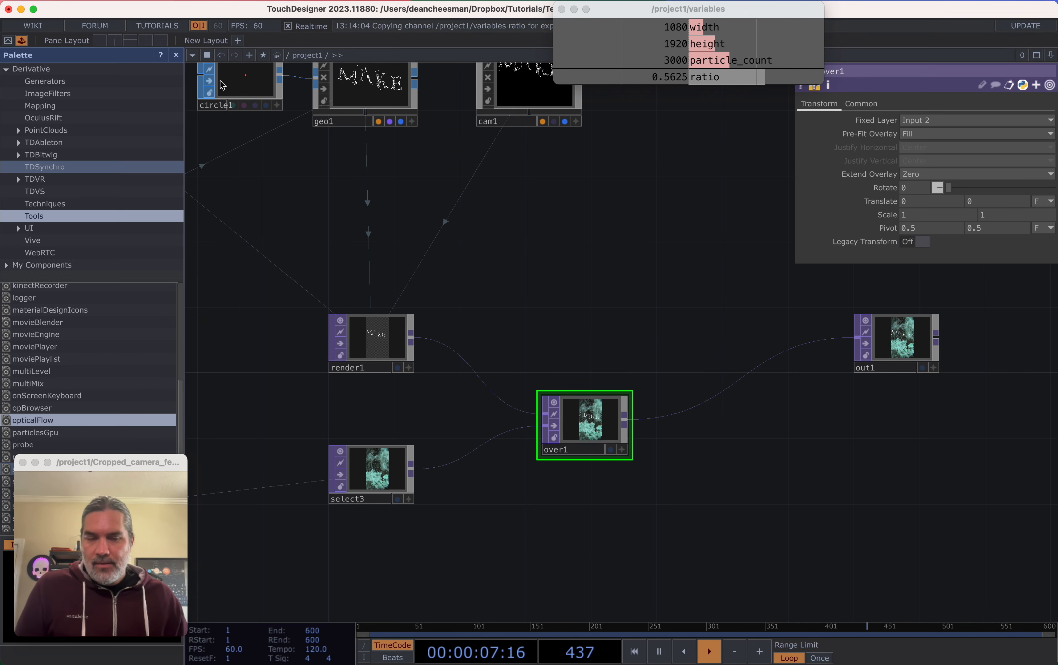
right_click(900, 349)
left_click(906, 346)
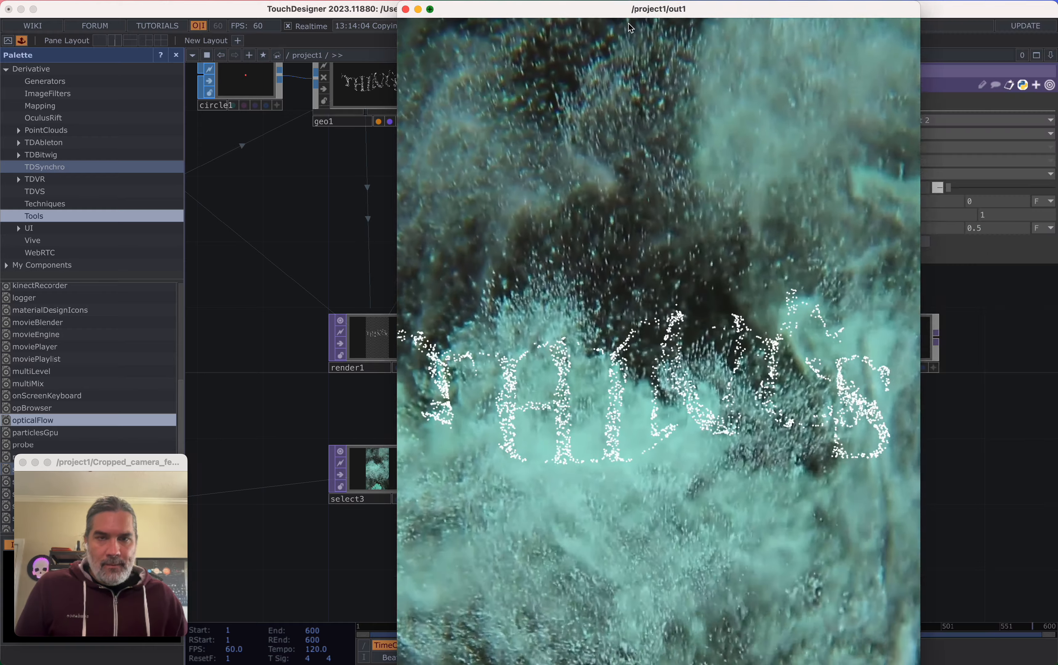
double_click(629, 19)
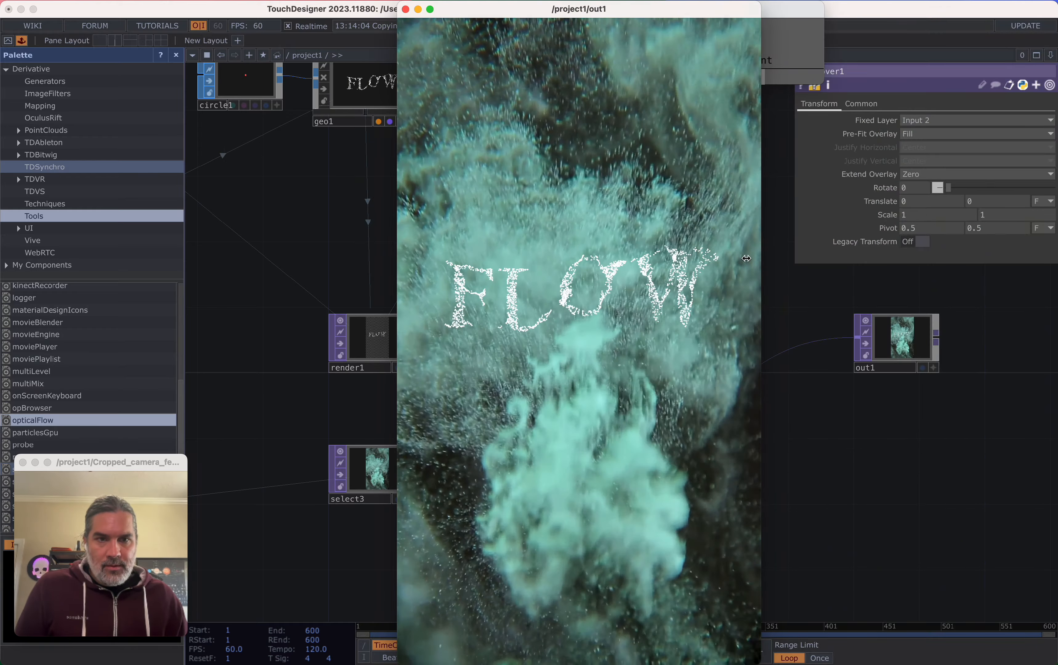
left_click_drag(762, 261, 623, 249)
left_click_drag(499, 134, 129, 32)
left_click(355, 201)
Add a Keyboard In CHOP above feedback1 in the optical flow feedback chain
left_click_drag(431, 246, 692, 284)
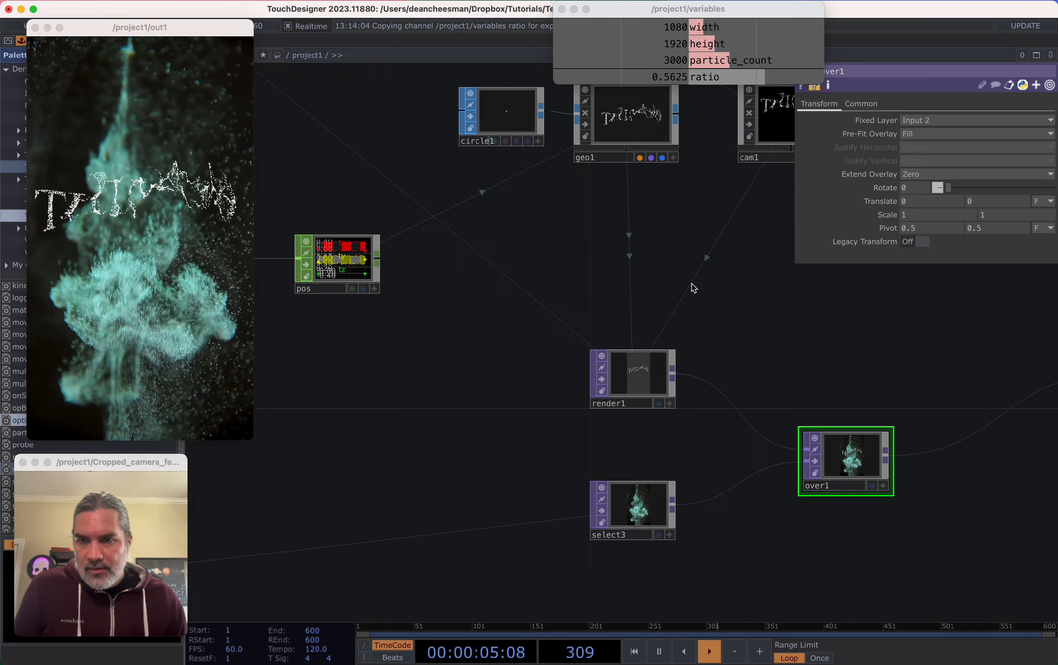
scroll(700, 312, "down", 5)
left_click_drag(470, 430, 889, 407)
left_click_drag(573, 455, 878, 457)
scroll(555, 425, "up", 5)
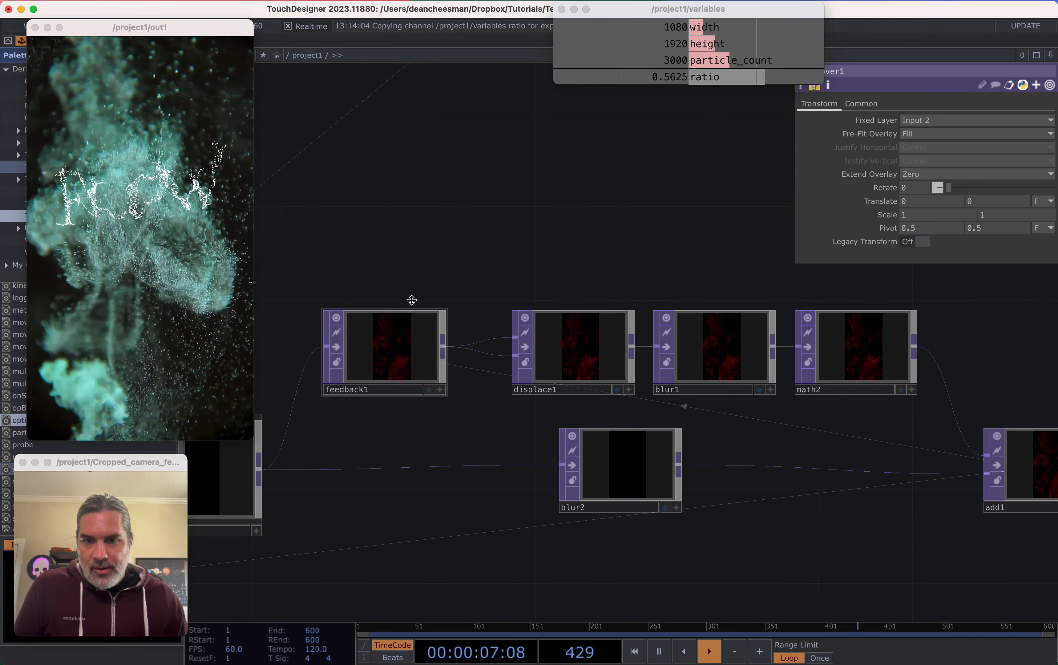
key("Tab")
left_click(239, 80)
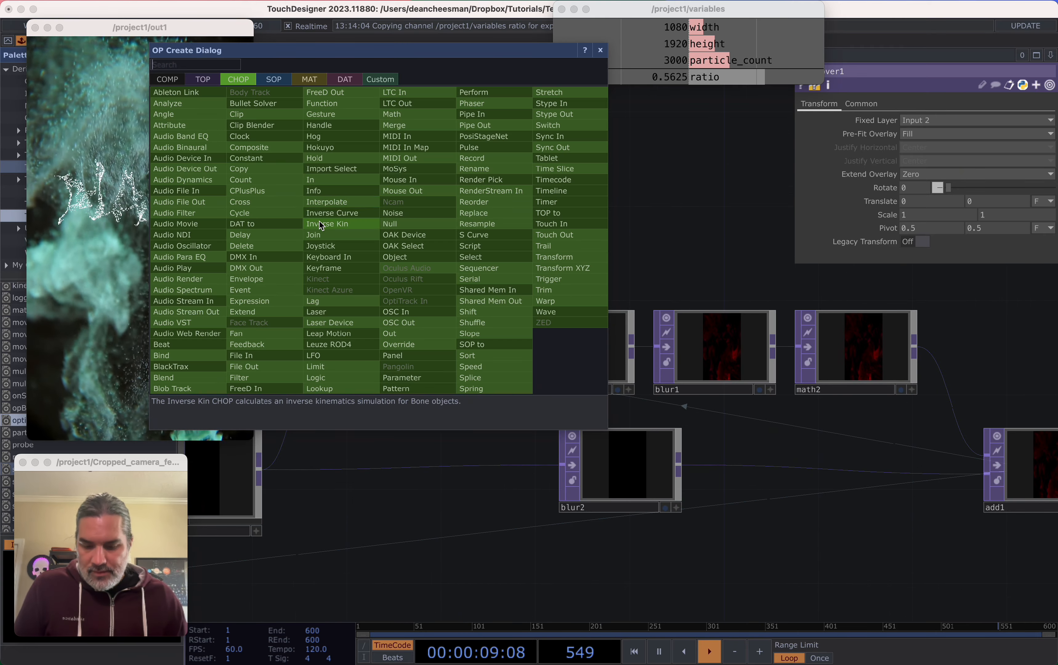
left_click(347, 257)
left_click(390, 238)
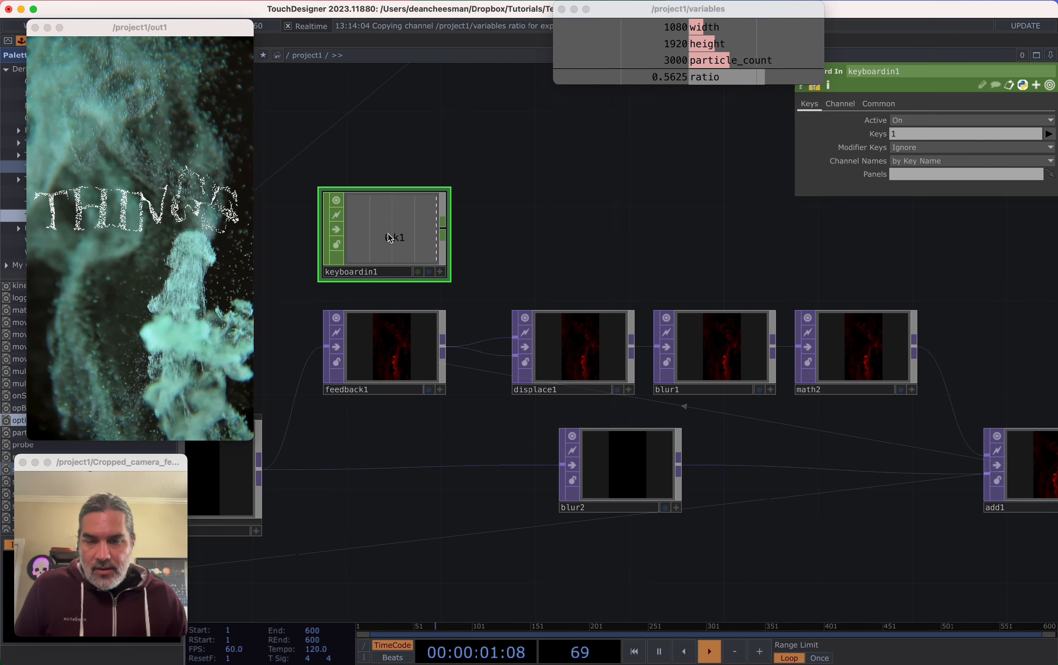
Link keyboardin1's k1 channel to the Reset Pulse of feedback1 and test the reset
left_click_drag(389, 239, 948, 134)
left_click(956, 133)
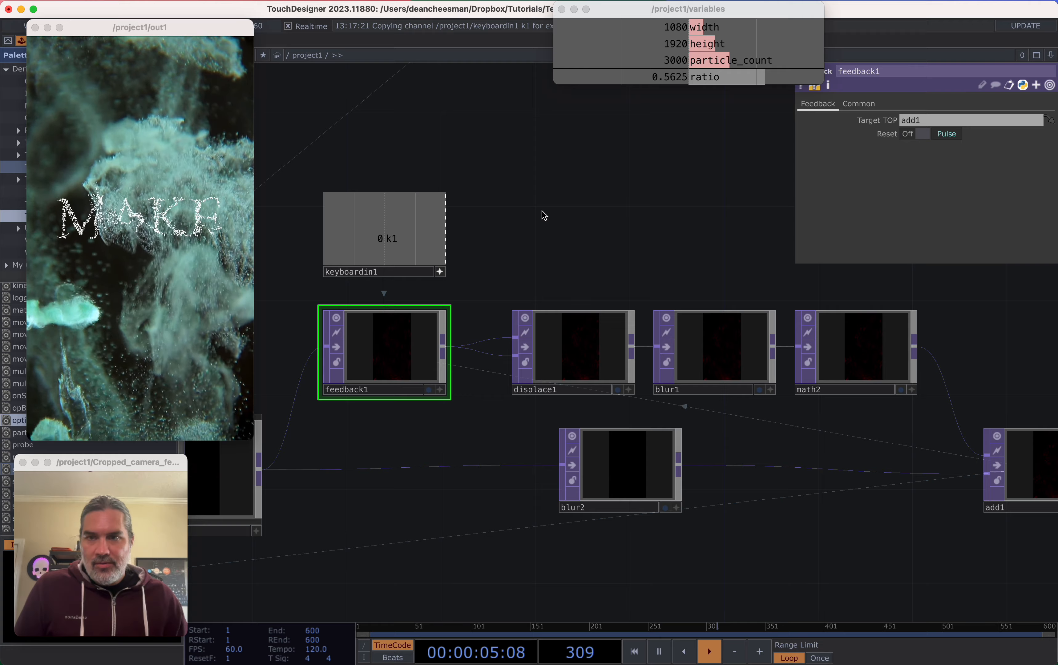
key("1")
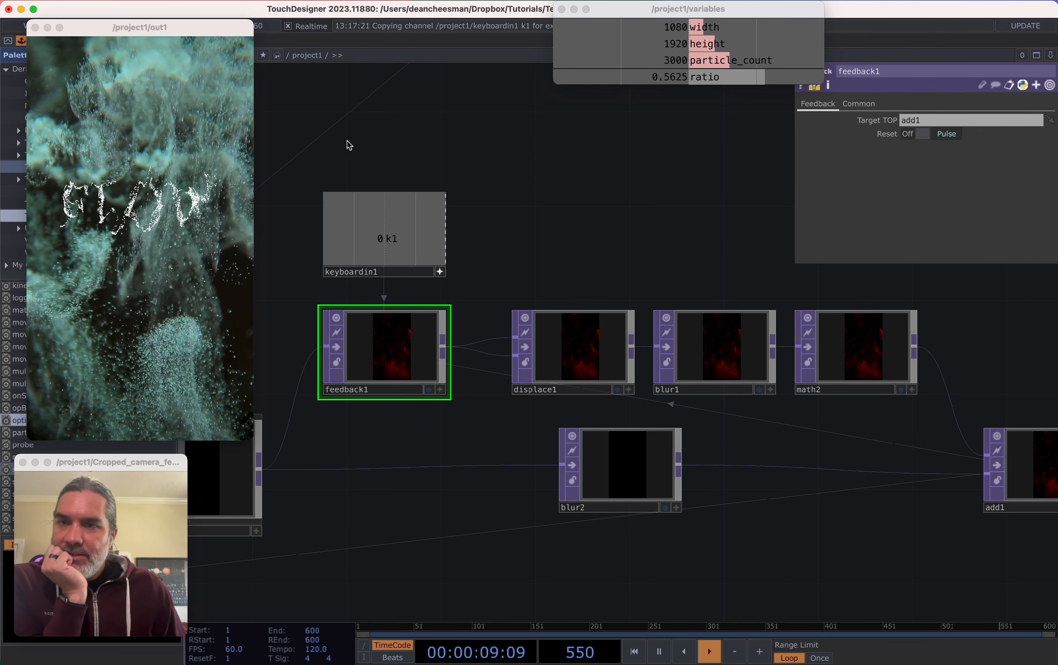
Stretch the text in transform1 to a Y scale of 0.53 and set its Y translate to 0.28
left_click_drag(260, 289, 599, 302)
scroll(532, 309, "down", 3)
left_click_drag(430, 325, 521, 255)
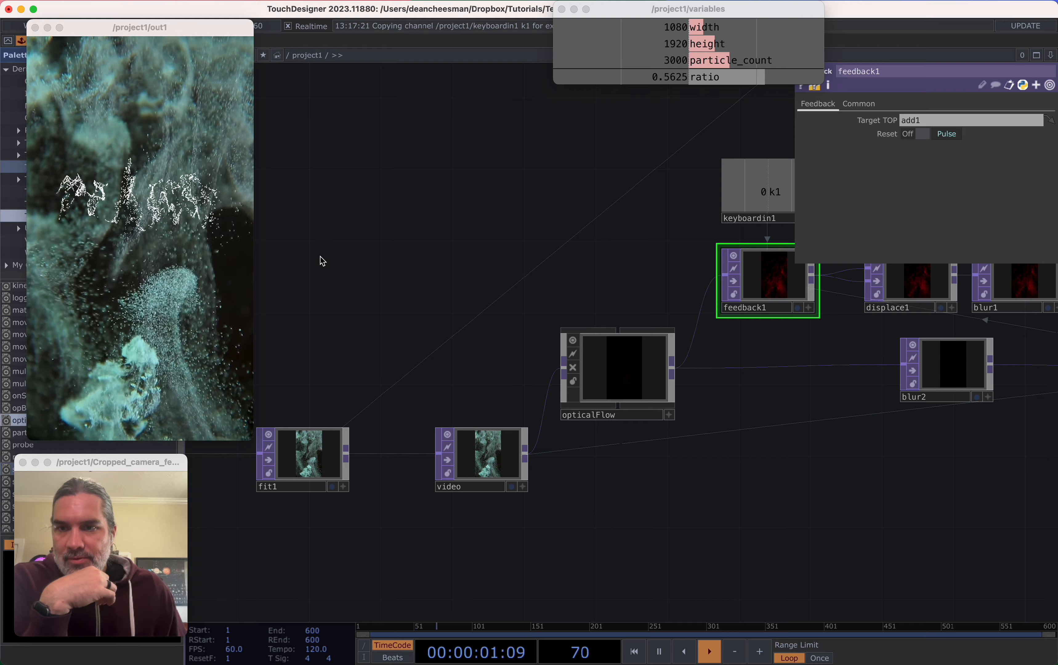
left_click_drag(329, 292, 418, 210)
left_click_drag(490, 268, 621, 239)
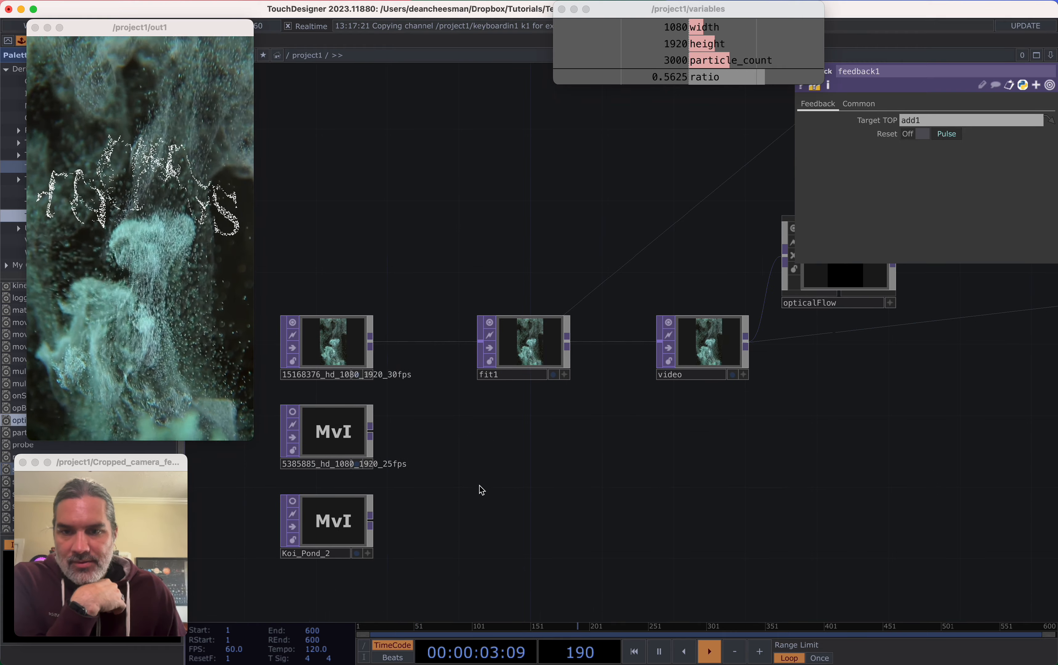
left_click_drag(490, 452, 548, 487)
scroll(548, 487, "down", 10)
left_click_drag(522, 387, 358, 480)
scroll(655, 403, "up", 5)
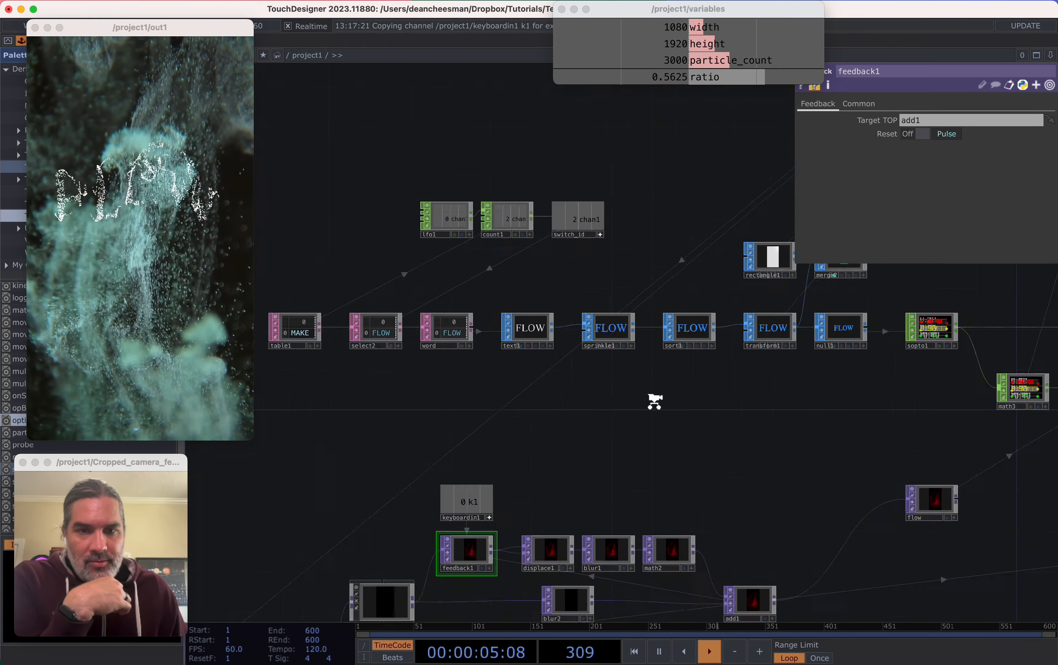
scroll(655, 402, "up", 5)
left_click_drag(714, 394, 566, 501)
left_click_drag(644, 506, 527, 533)
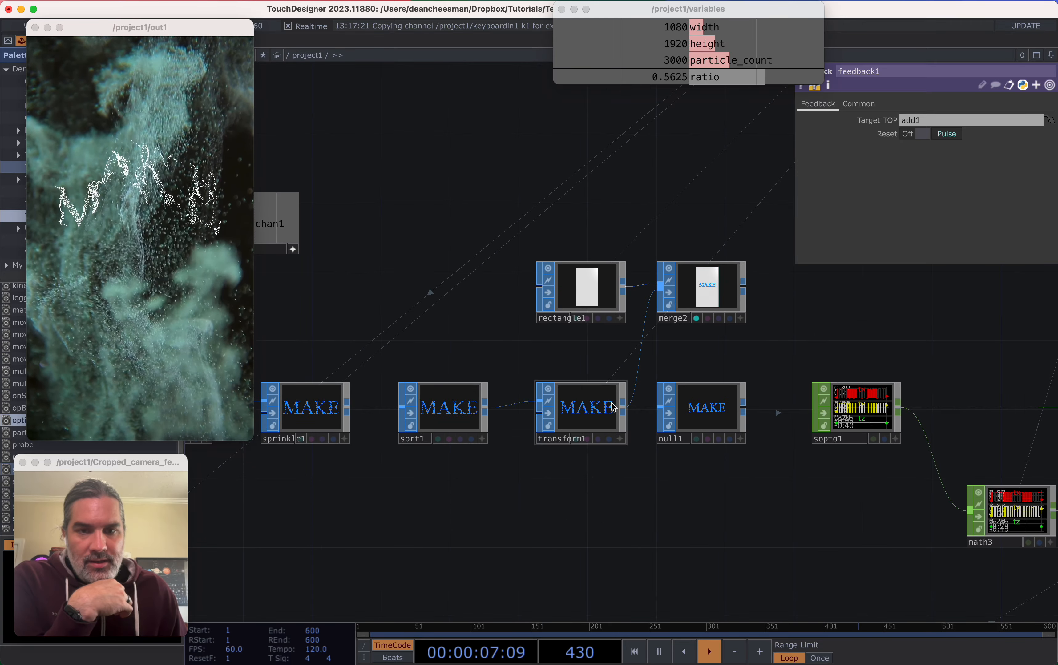
left_click(614, 408)
scroll(569, 449, "up", 3)
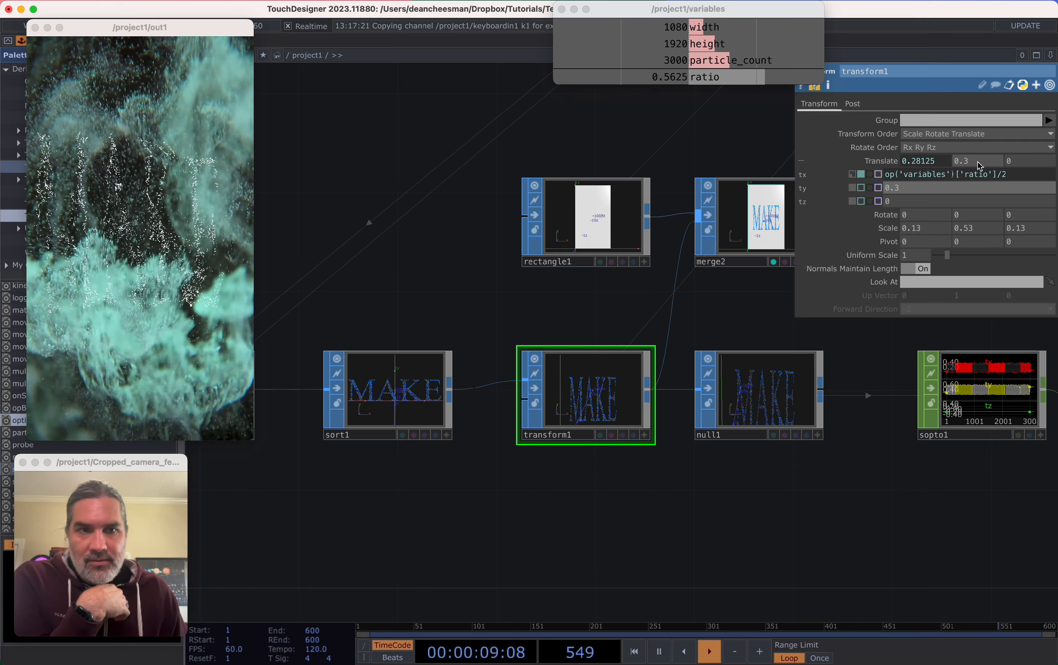
middle_click_drag(982, 182, 975, 137)
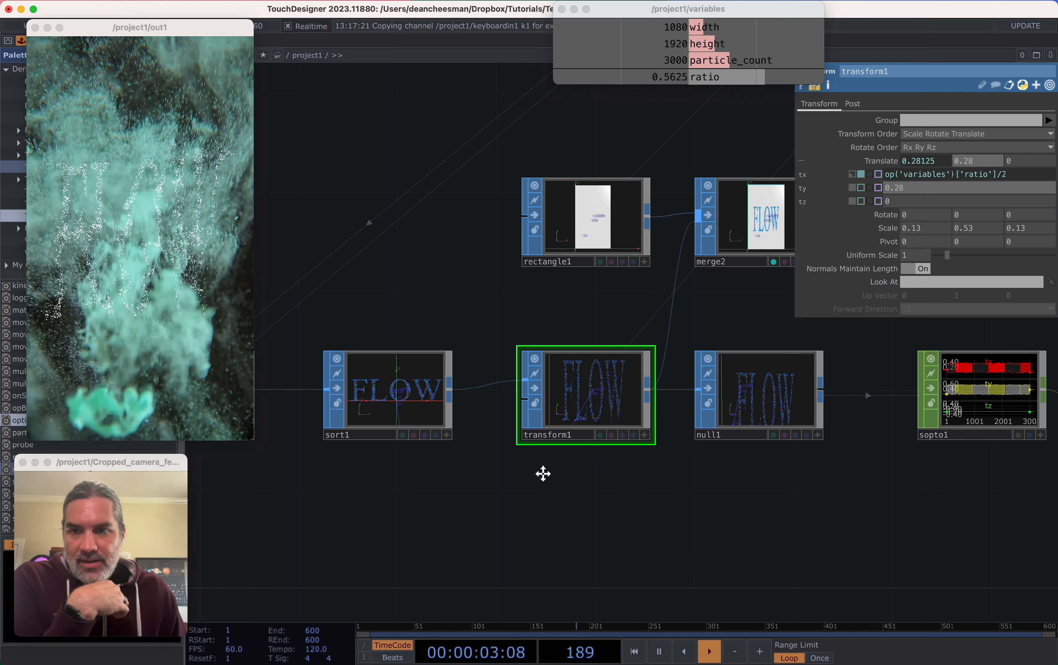
Enlarge the out1 viewer and set particle_count to 8000 in constant1
scroll(543, 474, "left", 5)
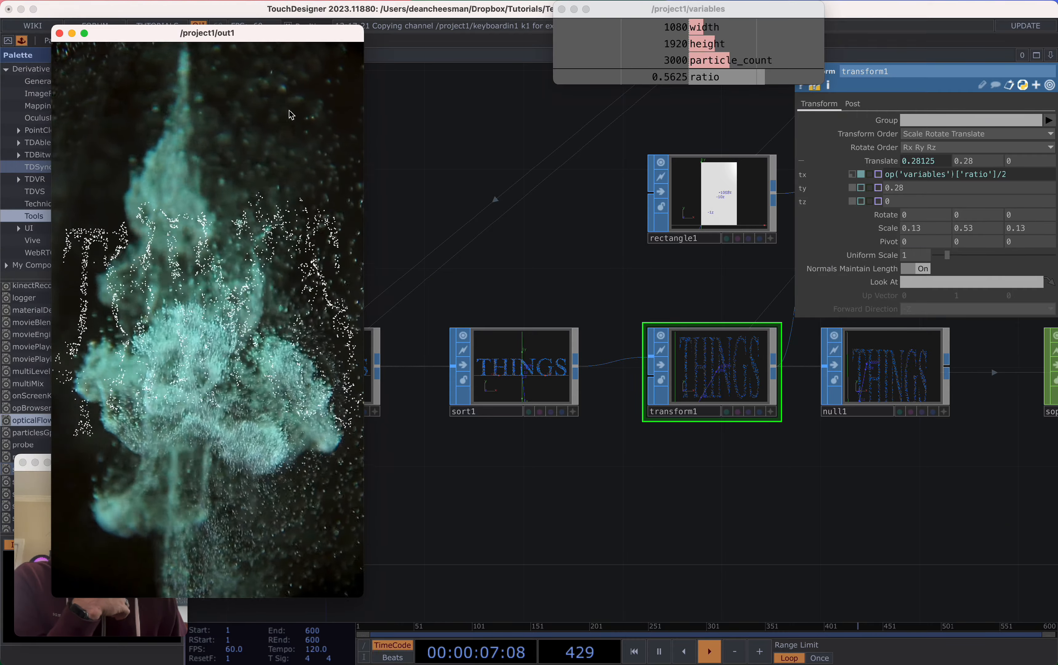
scroll(729, 369, "left", 3)
scroll(661, 355, "down", 10)
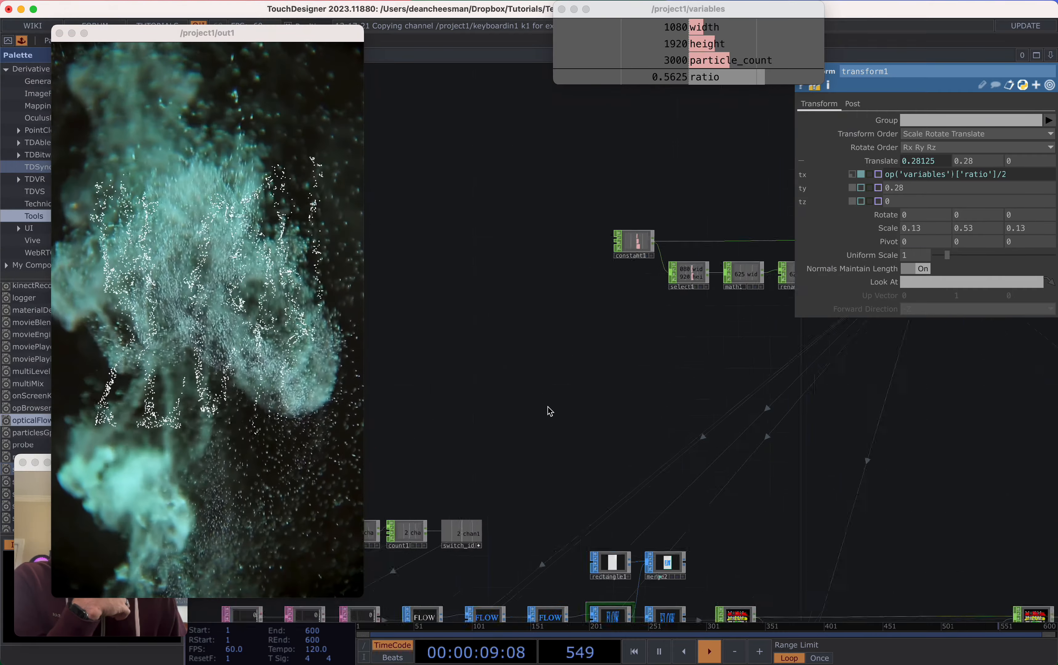
scroll(595, 314, "up", 8)
left_click(541, 194)
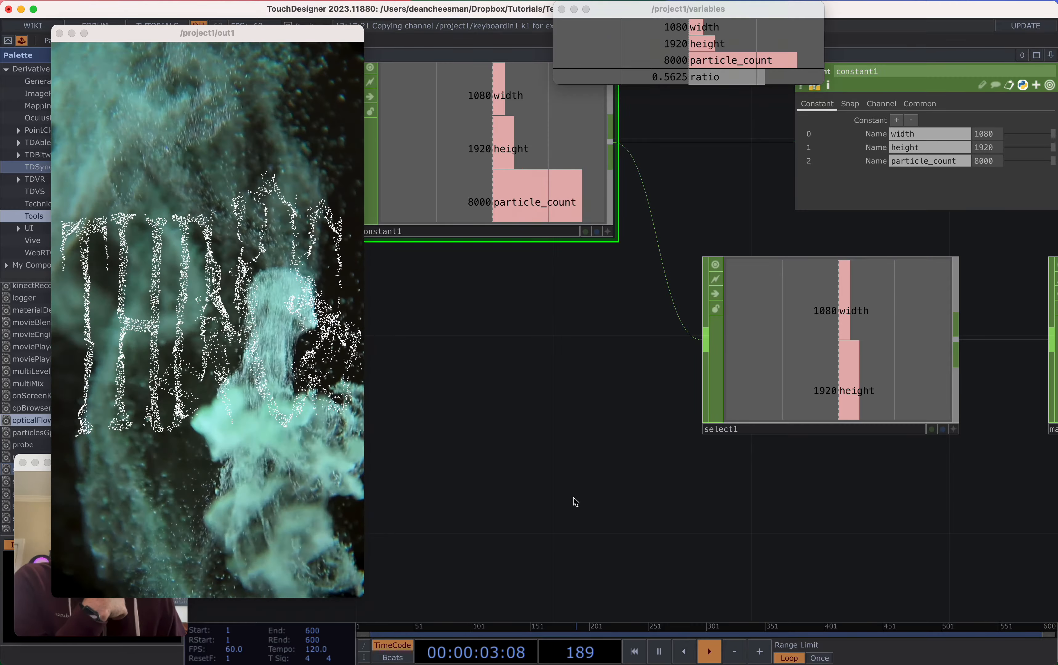
Set the Point Sort of sort1 to By x
scroll(586, 480, "down", 2)
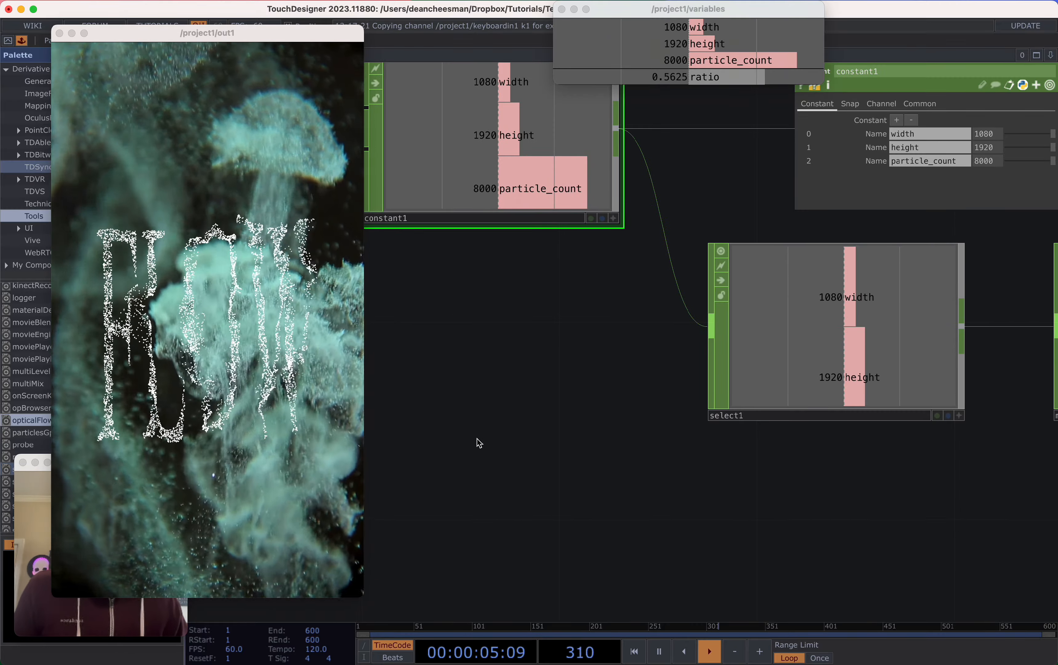
scroll(479, 443, "left", 3)
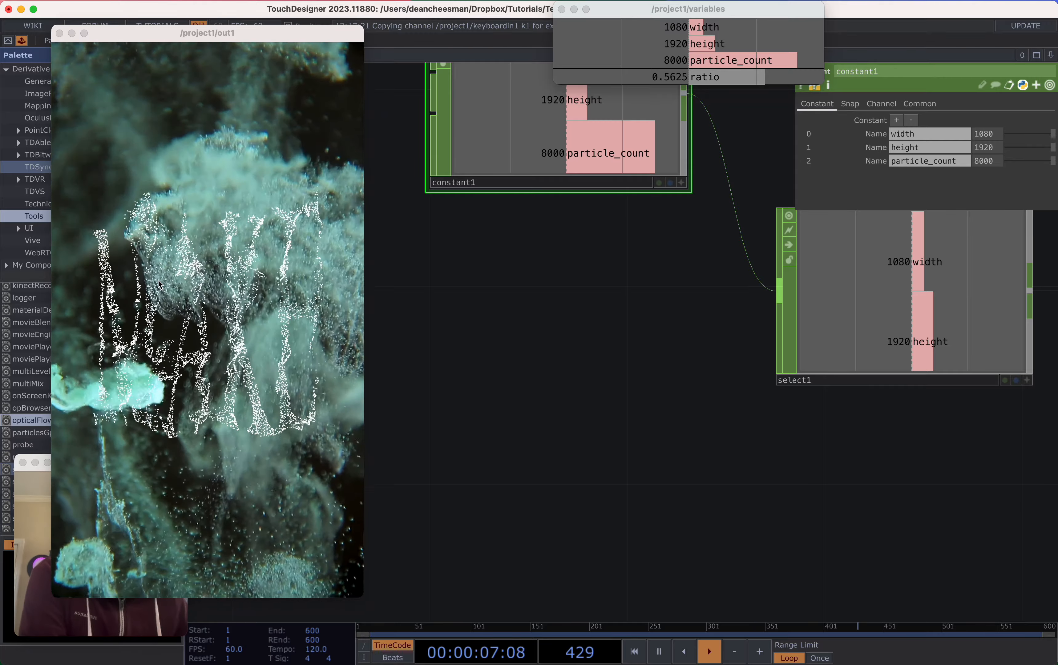
scroll(605, 362, "left", 3)
scroll(703, 354, "down", 5)
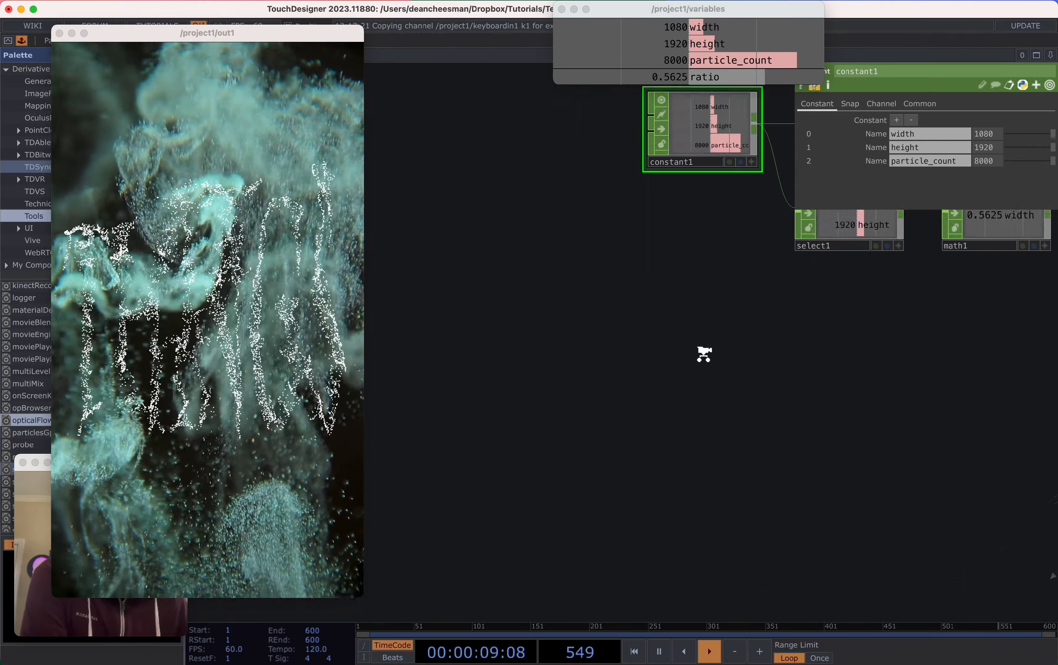
scroll(701, 313, "down", 5)
scroll(657, 385, "up", 6)
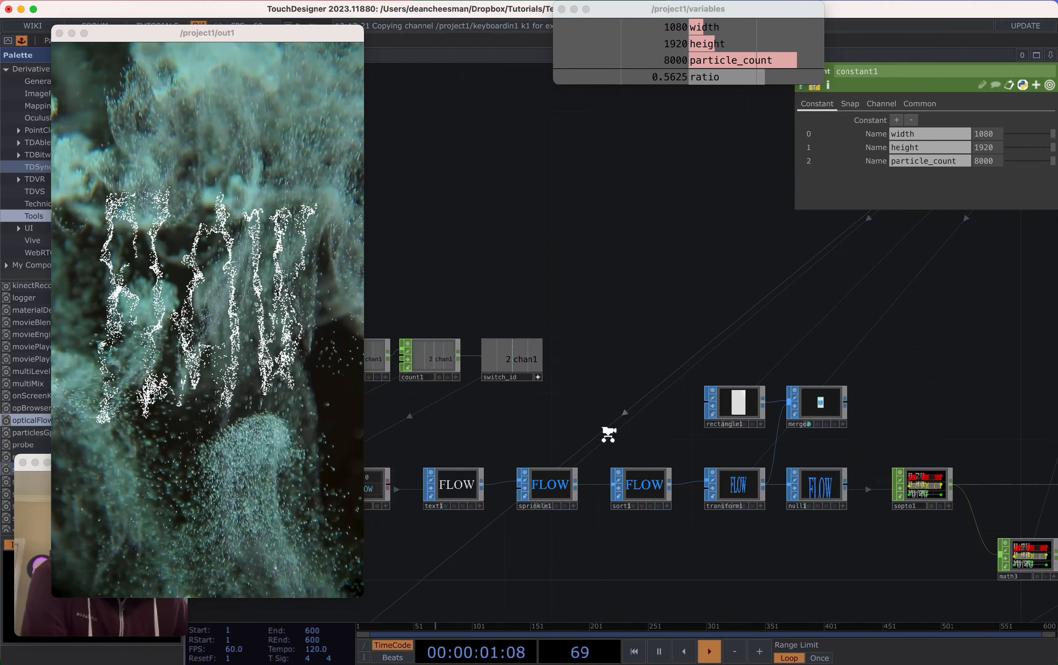
left_click(656, 530)
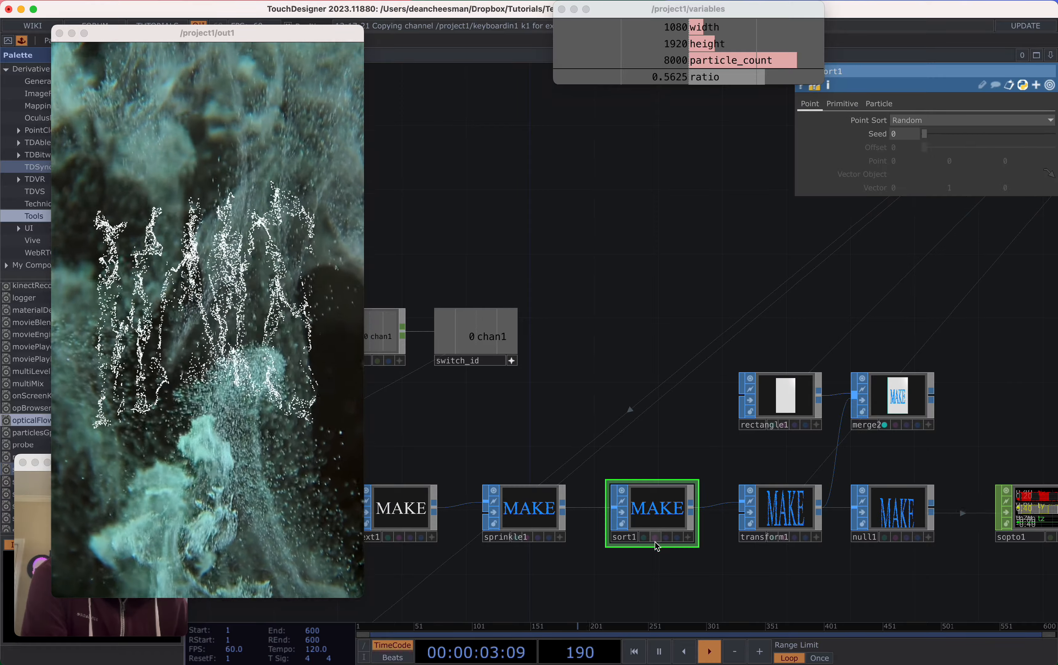
scroll(675, 282, "up", 5)
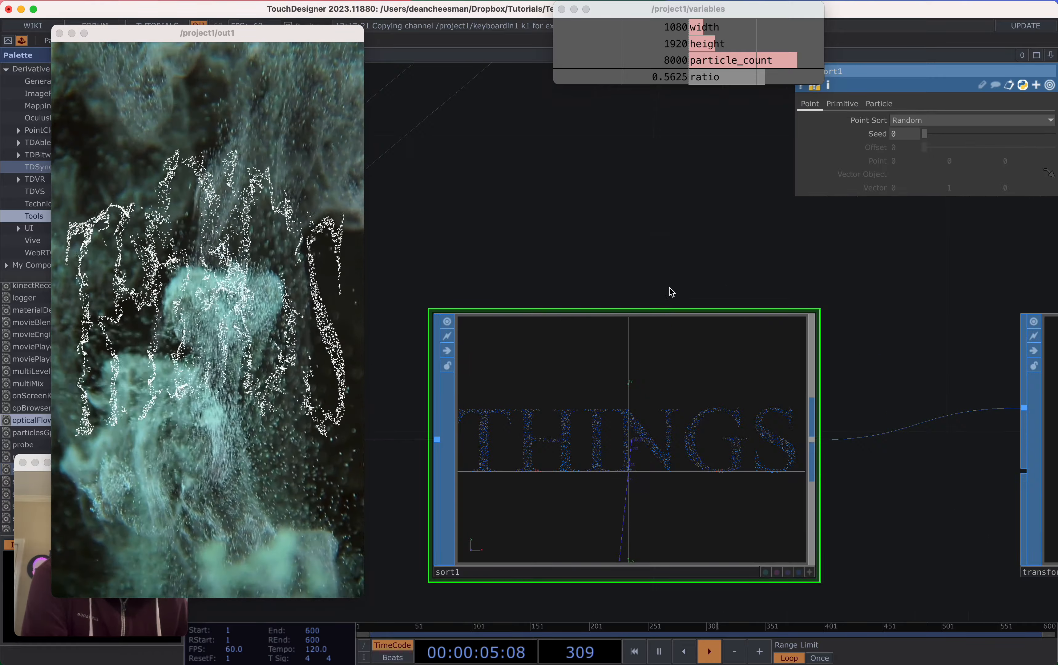
scroll(739, 238, "down", 3)
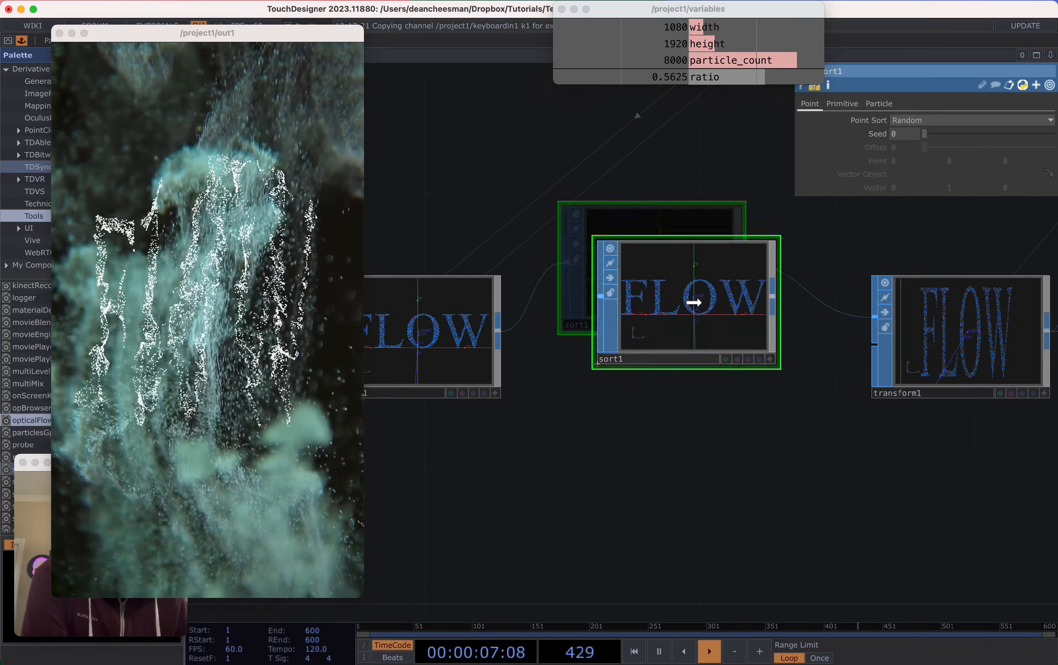
left_click(924, 122)
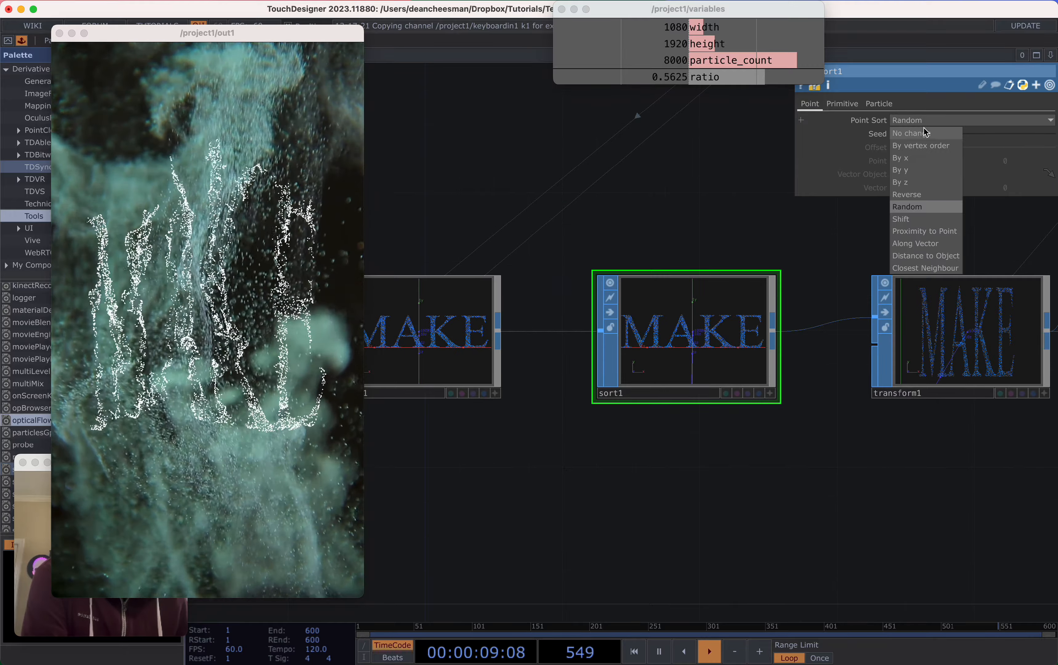
left_click(918, 161)
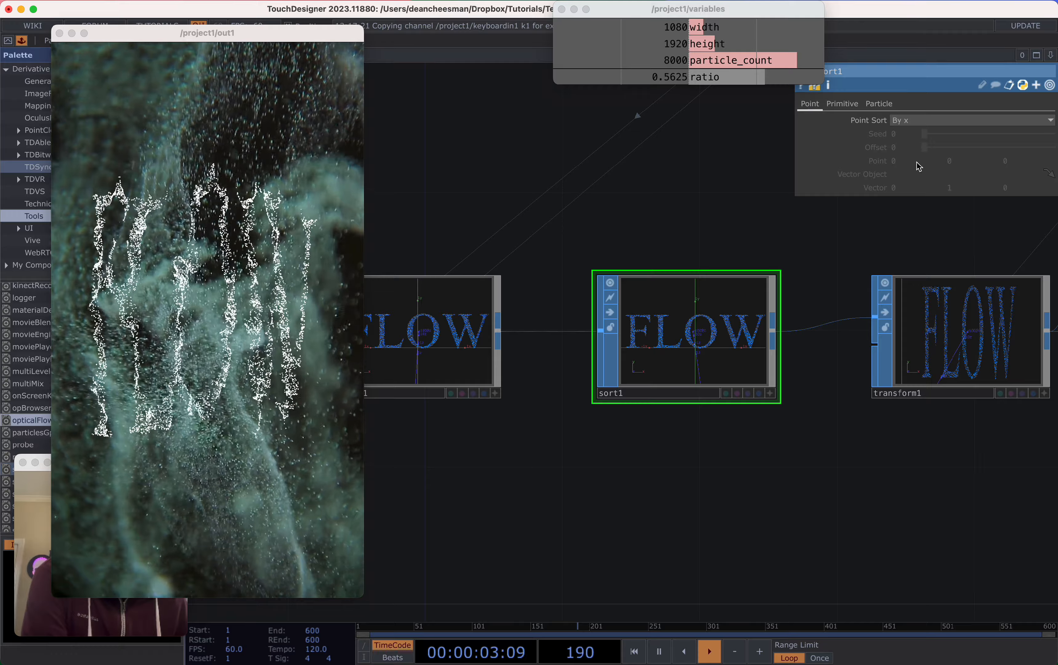
Switch the active viewer from the 15168376_hd_1080_1920_30fps clip to 5385885_hd_1080_1920_25fps and wire that dance clip into fit1
left_click_drag(773, 479, 621, 451)
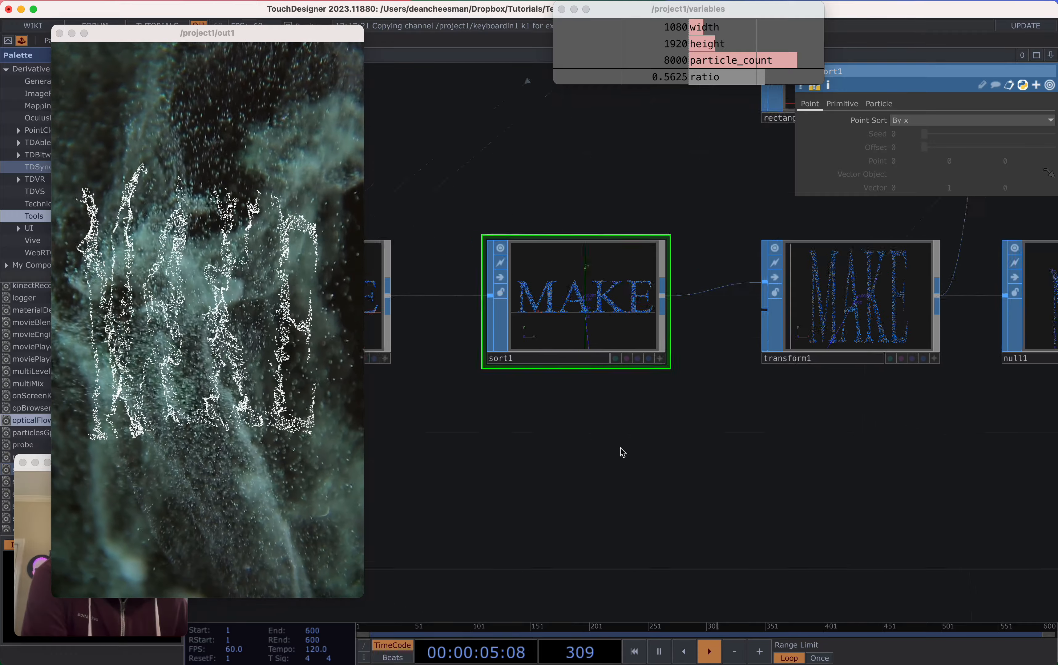
scroll(681, 477, "down", 3)
scroll(682, 477, "down", 5)
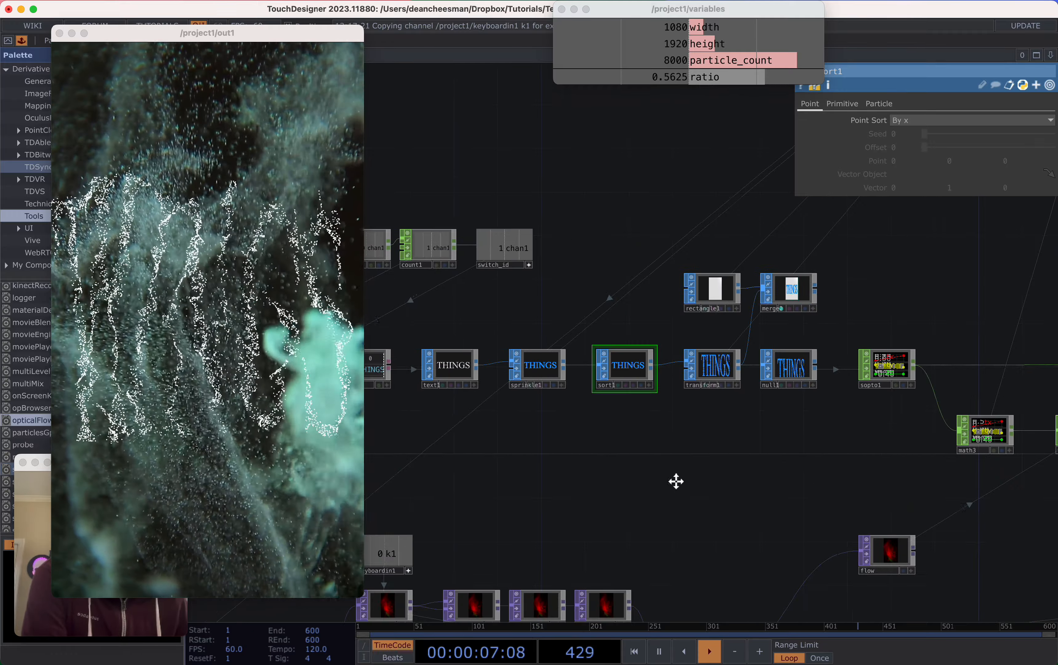
scroll(687, 452, "left", 10)
scroll(687, 452, "down", 5)
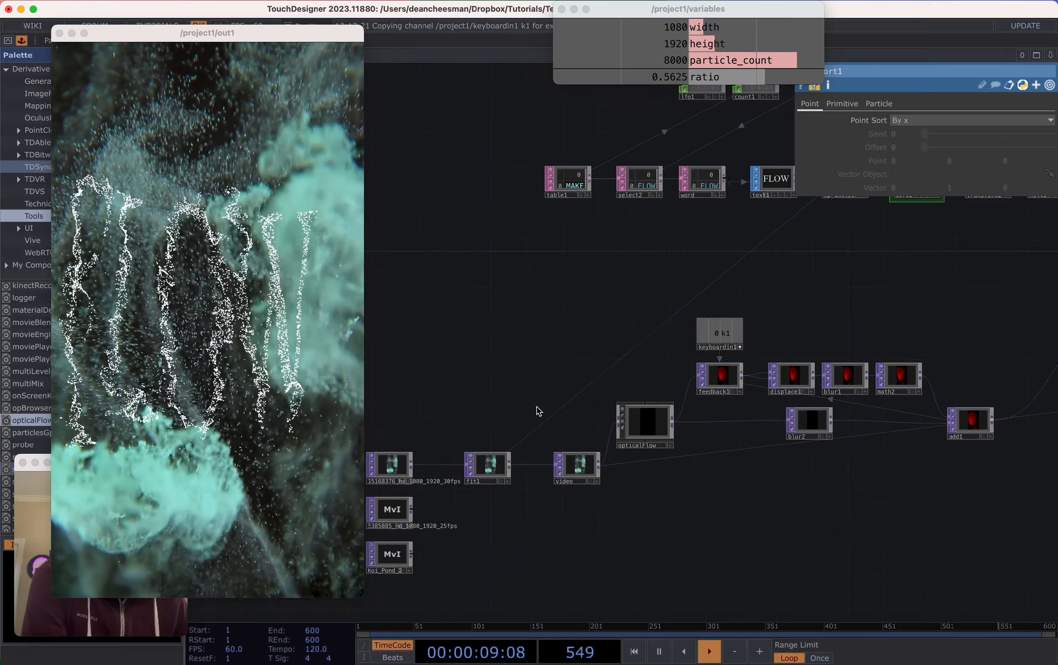
scroll(577, 469, "up", 5)
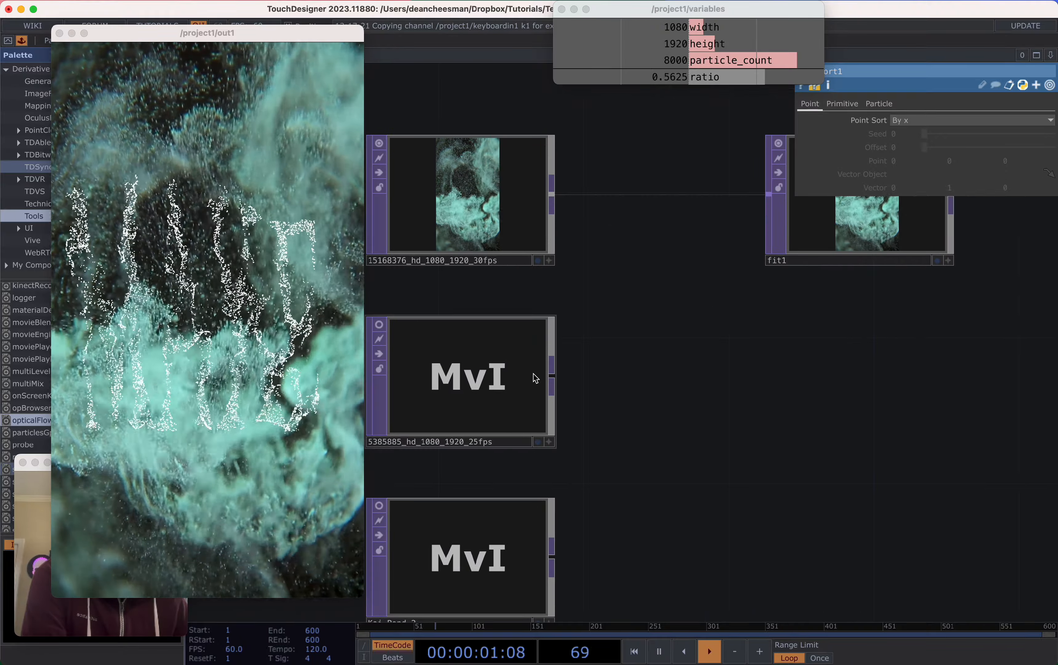
left_click(382, 146)
left_click(379, 325)
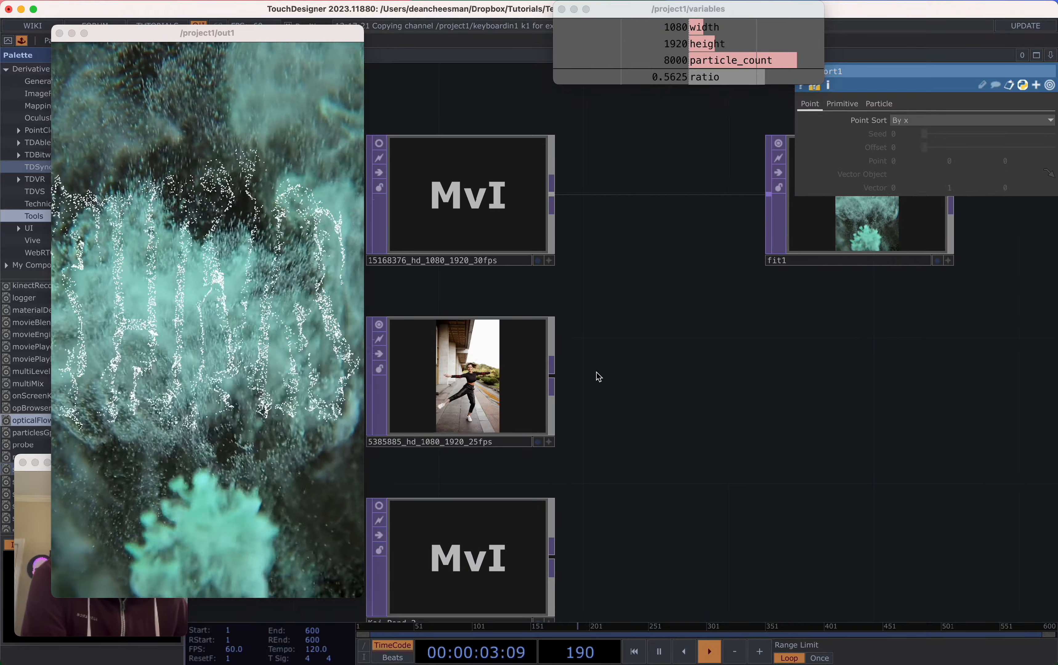
left_click_drag(676, 197, 769, 195)
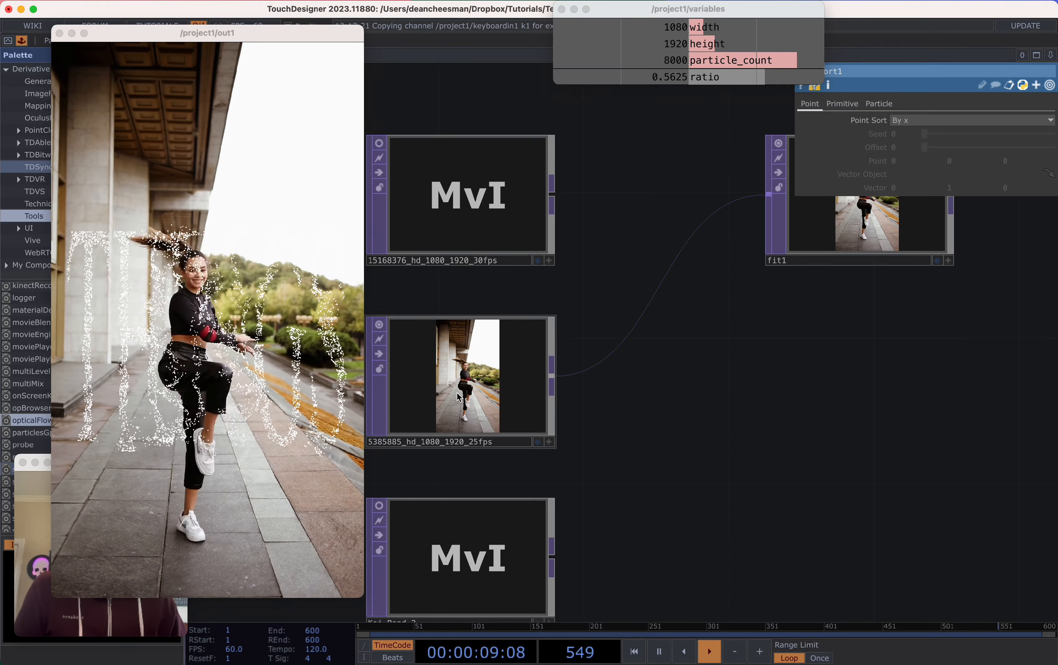
Insert a Level TOP between select3 and over1 and lower its Brightness 1 to 0.6
scroll(874, 459, "down", 5)
scroll(829, 471, "down", 5)
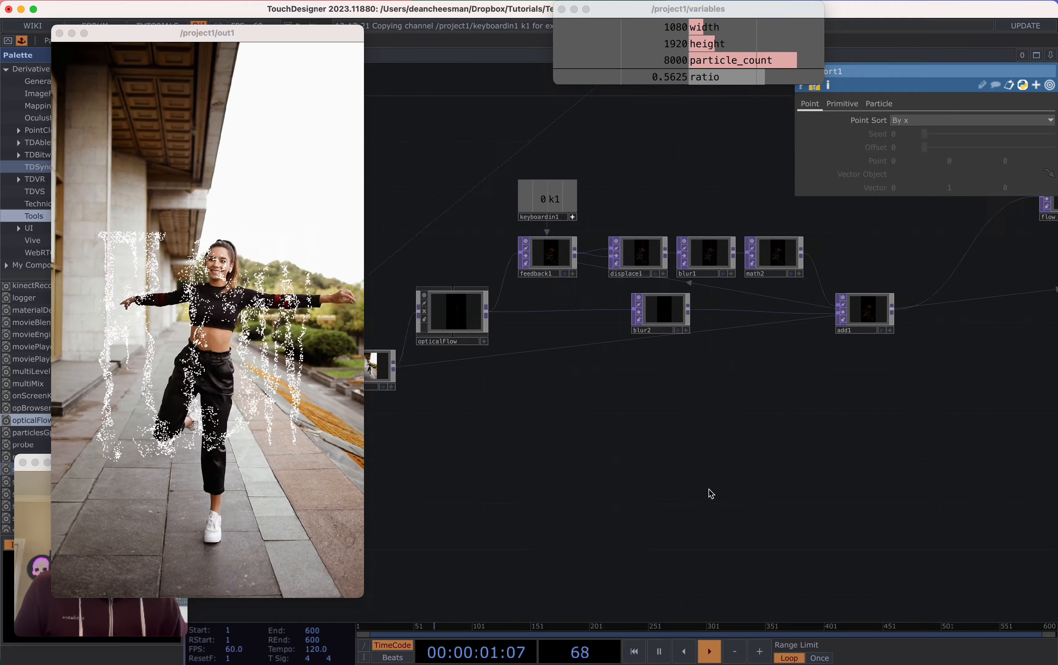
scroll(769, 499, "right", 10)
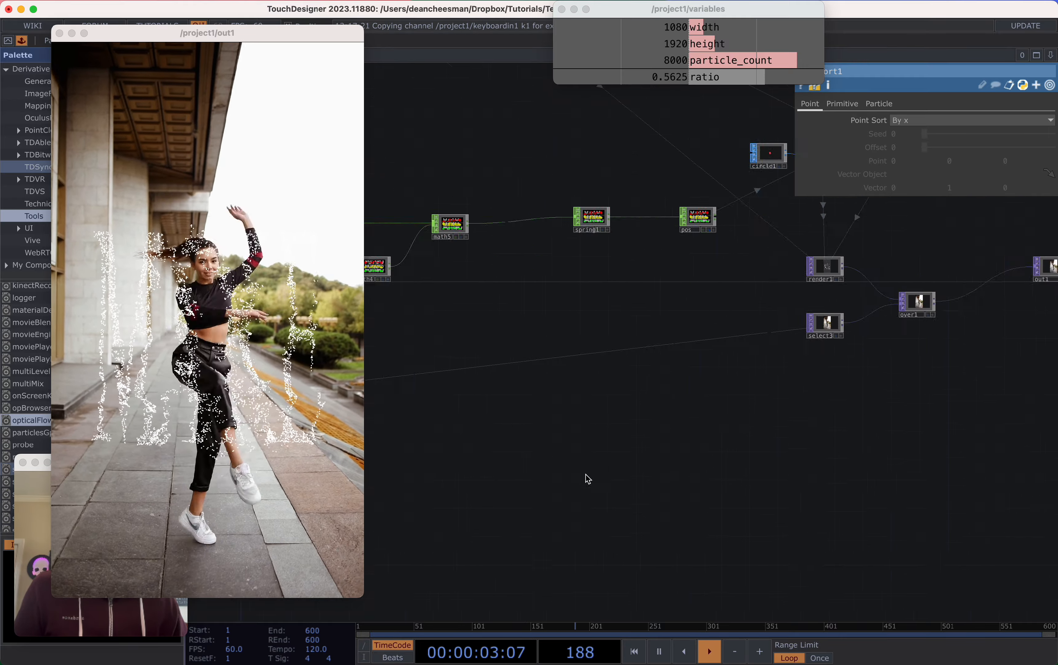
scroll(739, 456, "up", 5)
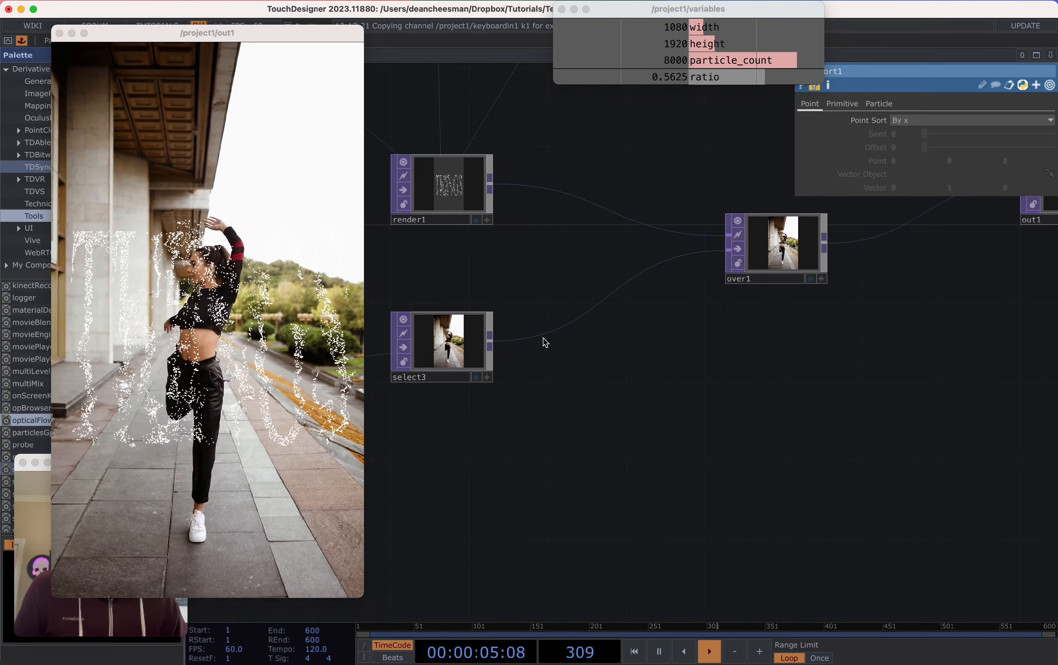
right_click(545, 343)
left_click(558, 328)
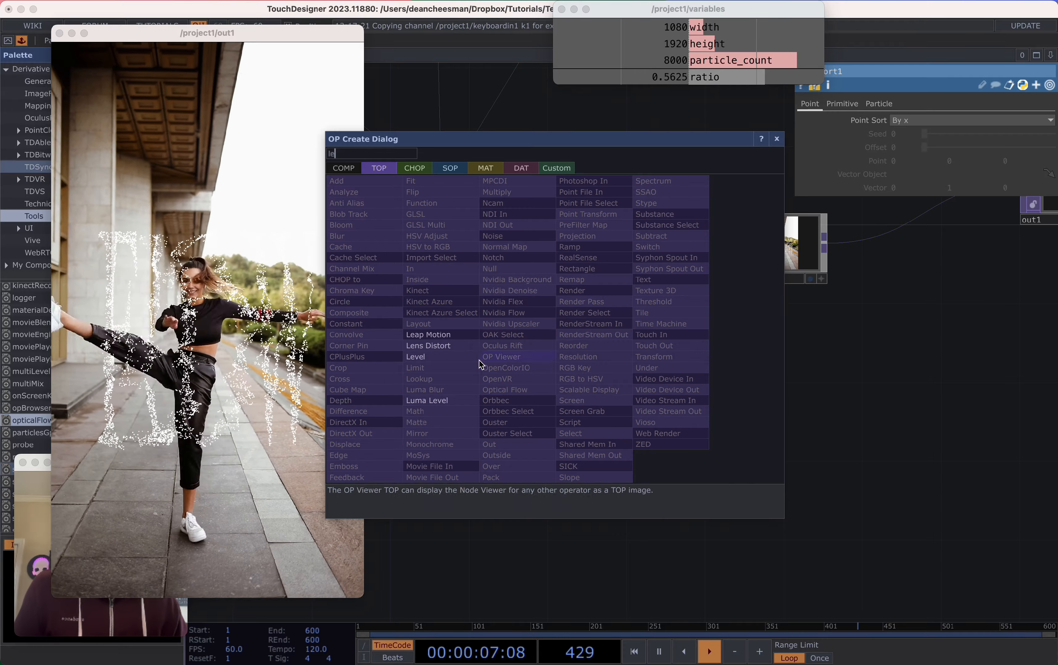
left_click(423, 357)
left_click(605, 339)
left_click_drag(604, 315, 583, 334)
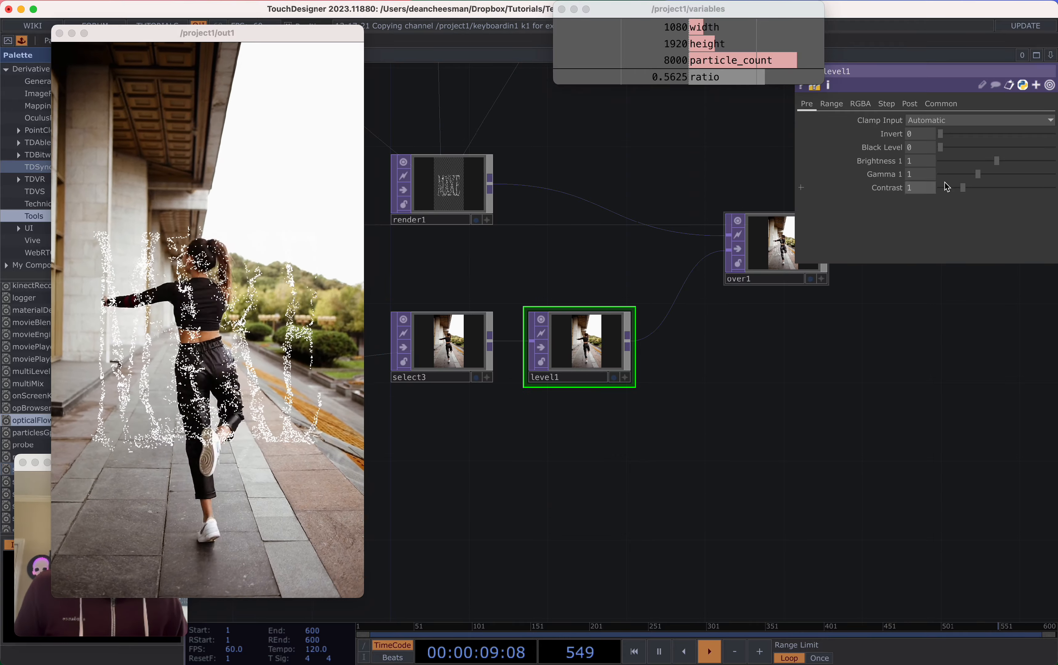
left_click_drag(996, 161, 982, 166)
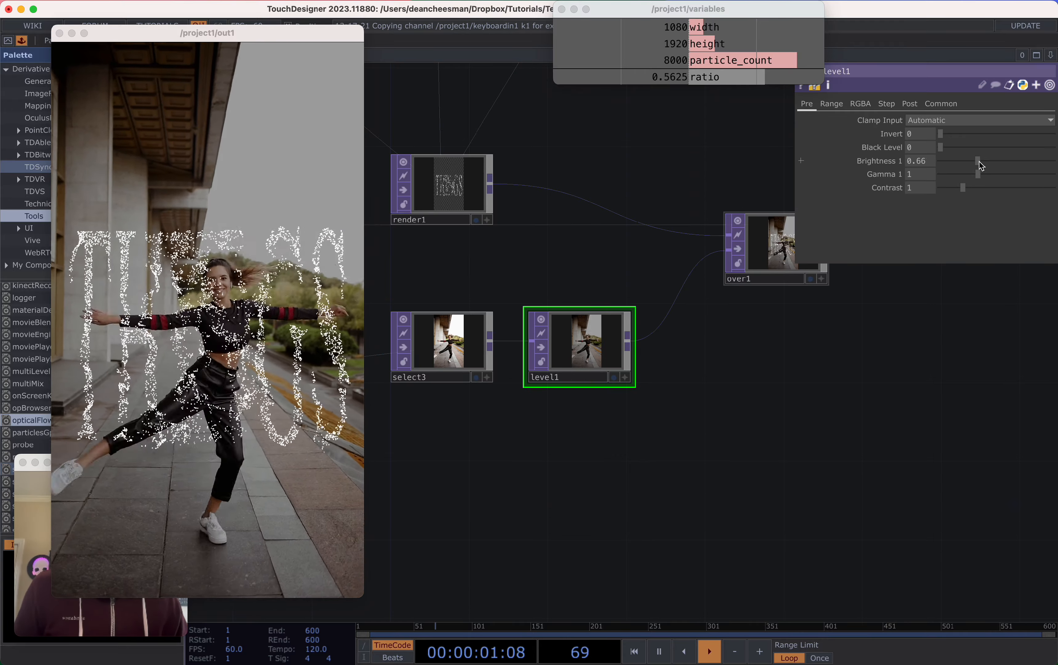
Connect the Koi_Pond_2 clip to fit1 as the video source
left_click_drag(685, 484, 786, 453)
scroll(792, 449, "down", 5)
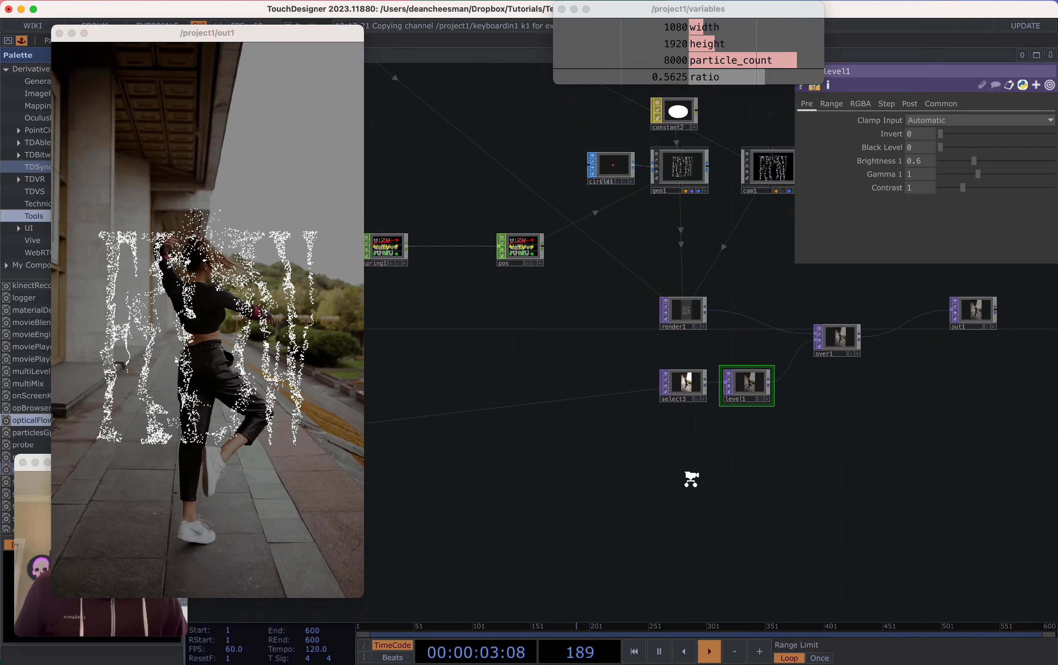
left_click_drag(691, 479, 949, 430)
left_click_drag(633, 485, 890, 421)
left_click_drag(559, 494, 742, 471)
scroll(466, 420, "up", 5)
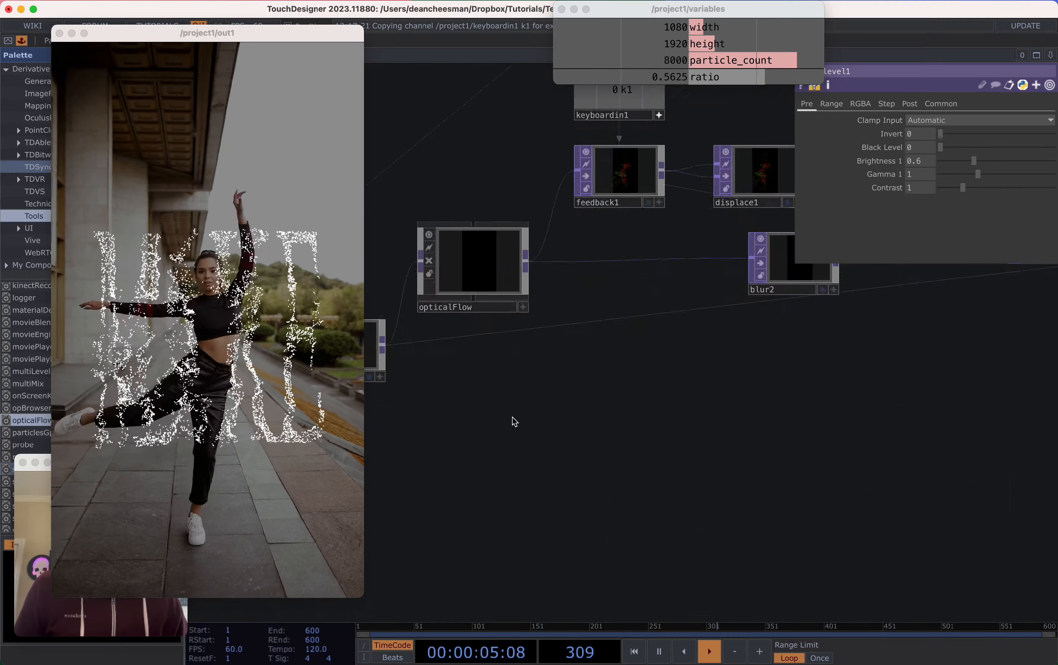
left_click_drag(387, 451, 878, 433)
scroll(877, 432, "down", 1)
left_click_drag(528, 497, 632, 327)
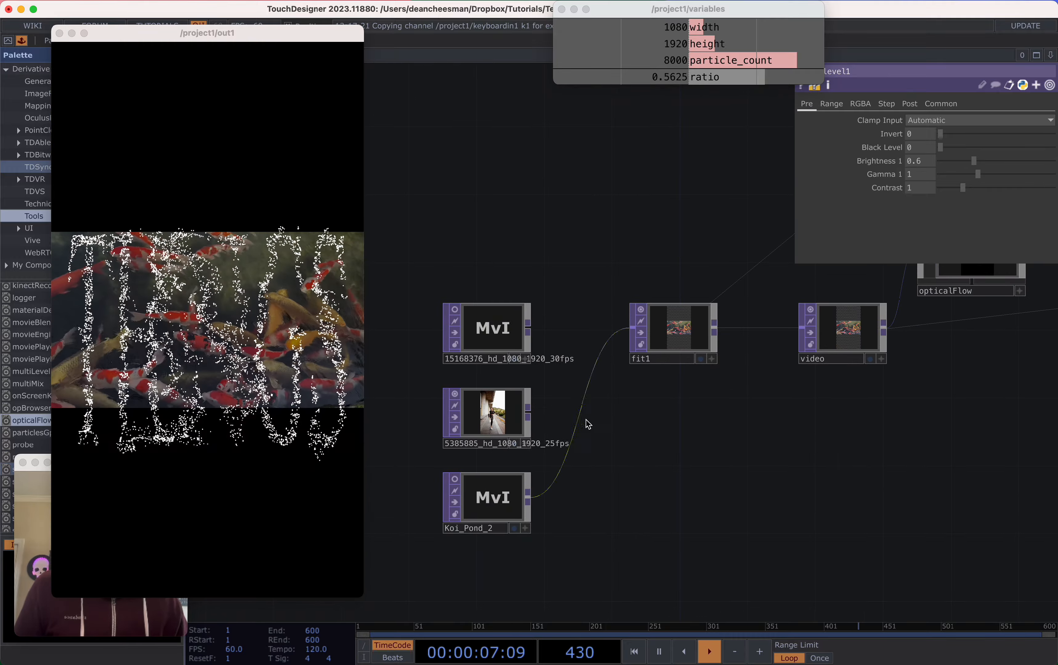
Set the Fit option of fit1 to Fit Outside
left_click_drag(658, 451, 683, 478)
left_click(674, 342)
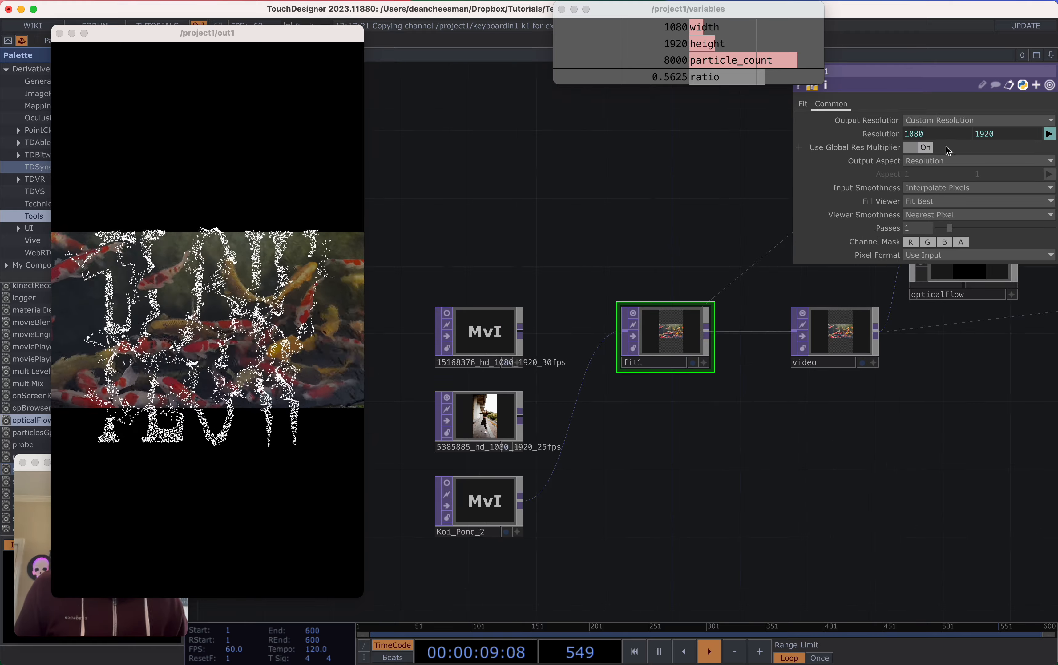
left_click(802, 105)
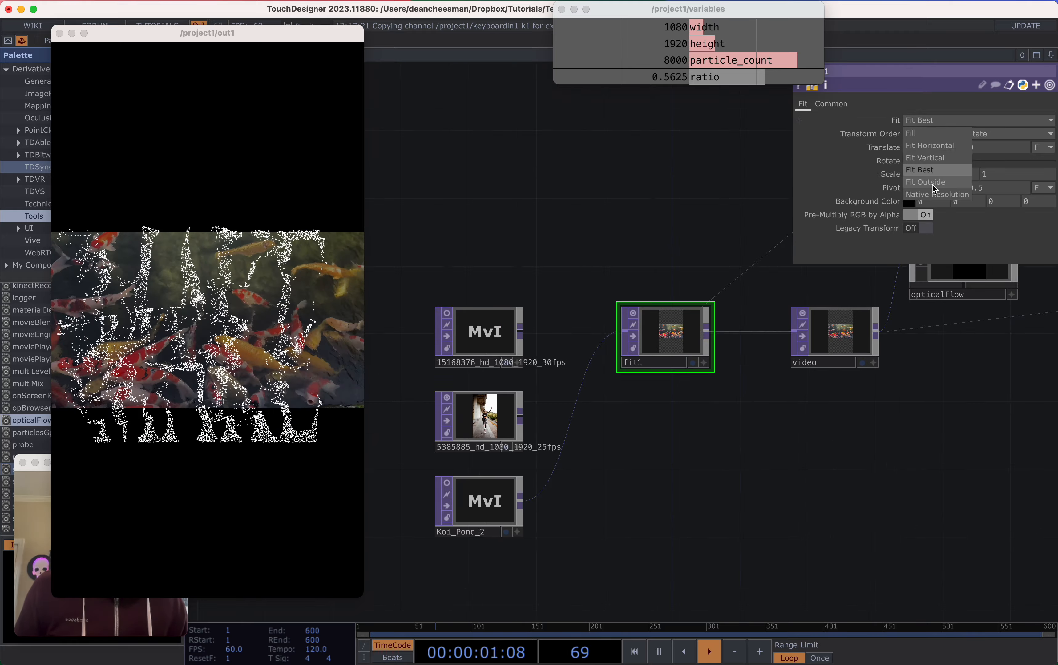
left_click(935, 182)
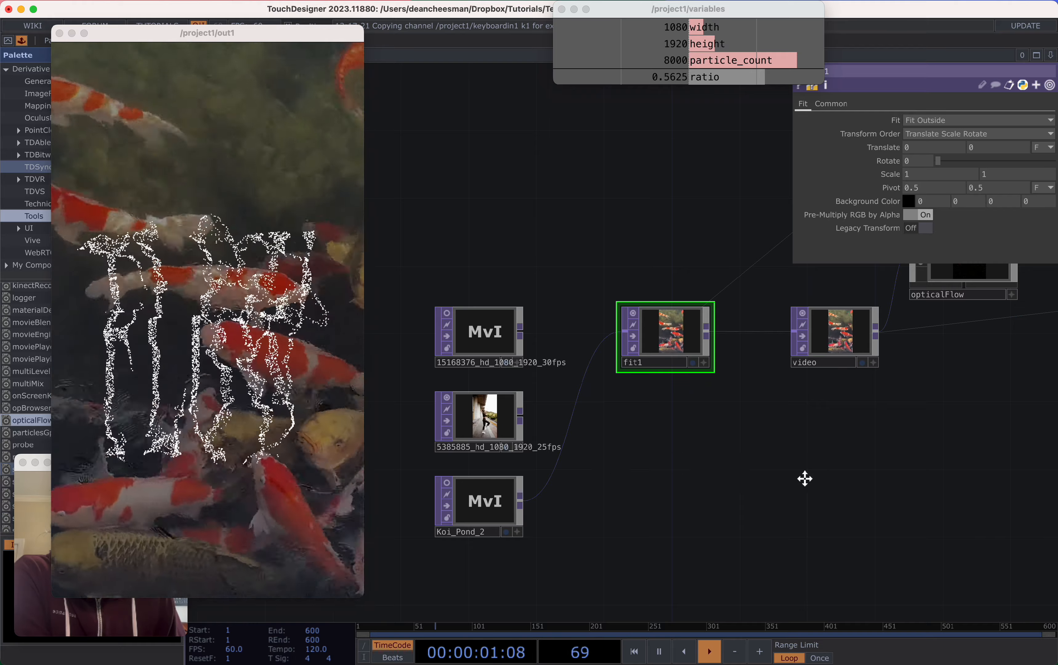
Shrink the out1 viewer window and move it aside to uncover more of the network
left_click_drag(806, 478, 674, 524)
scroll(673, 520, "down", 3)
left_click_drag(799, 512, 598, 505)
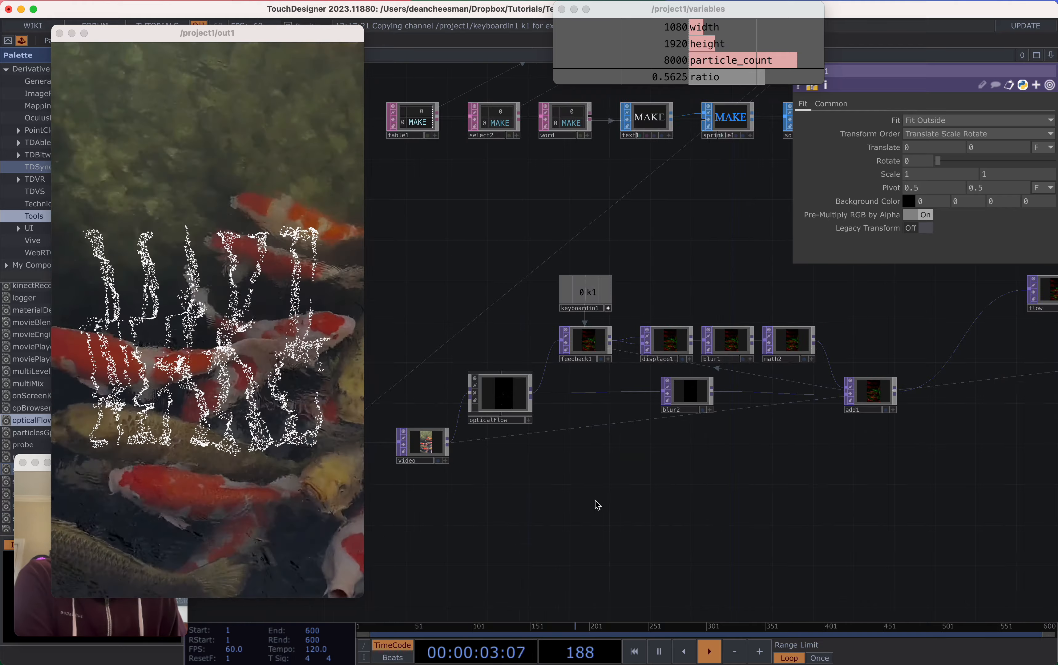
left_click_drag(364, 596, 276, 493)
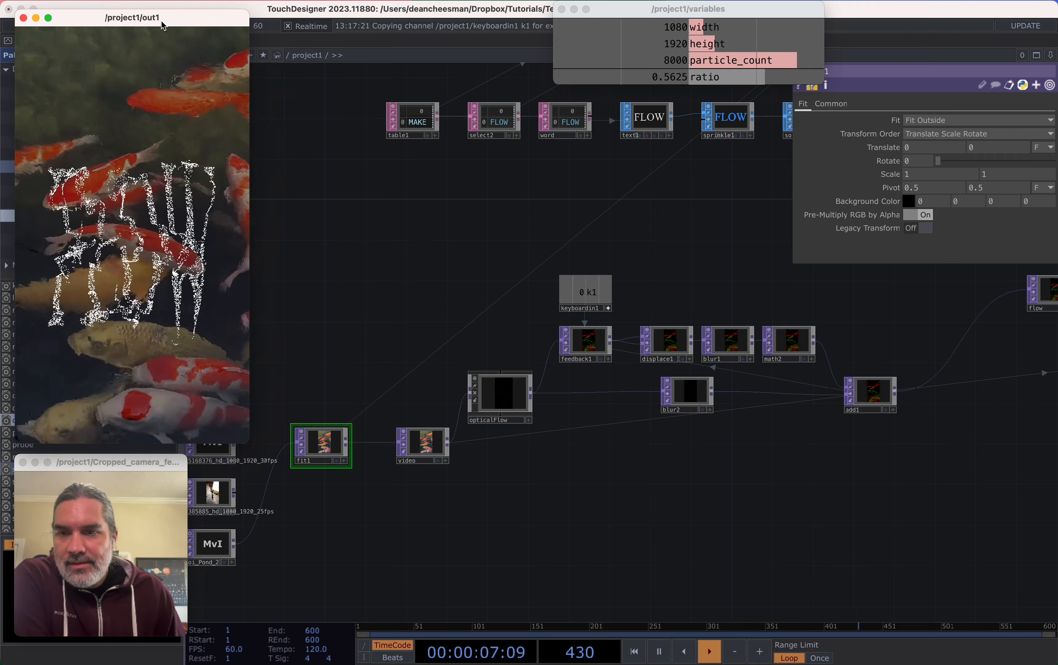
Move out1 and over1 farther away from render1 and level1 to make room for more operators
left_click_drag(921, 486, 497, 530)
scroll(589, 526, "down", 2)
left_click_drag(852, 444, 548, 484)
left_click_drag(868, 420, 350, 522)
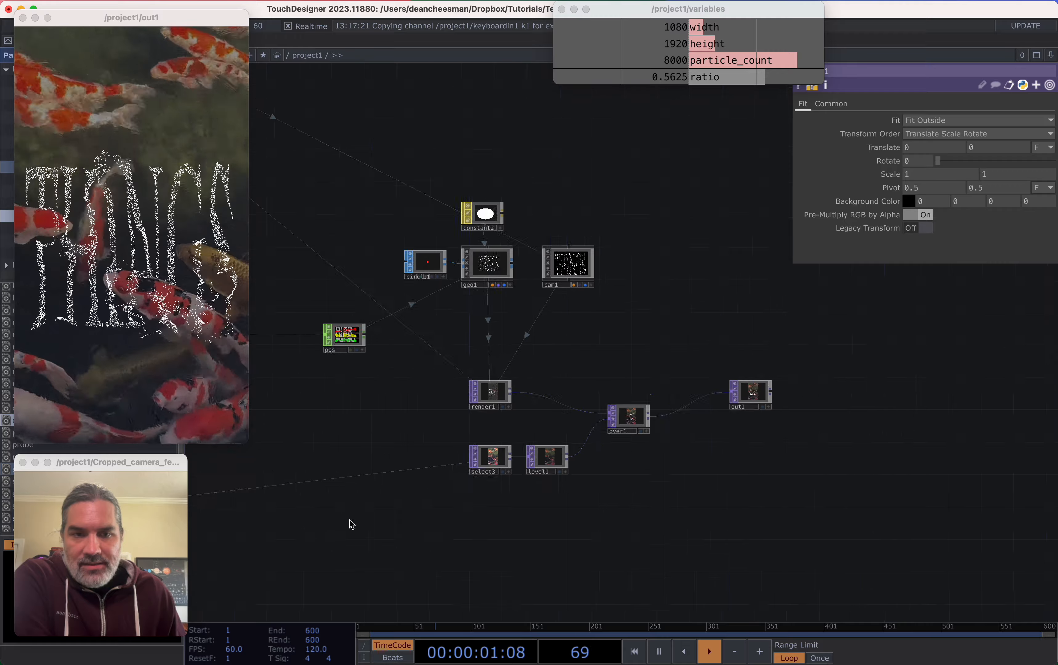
left_click_drag(753, 472, 683, 470)
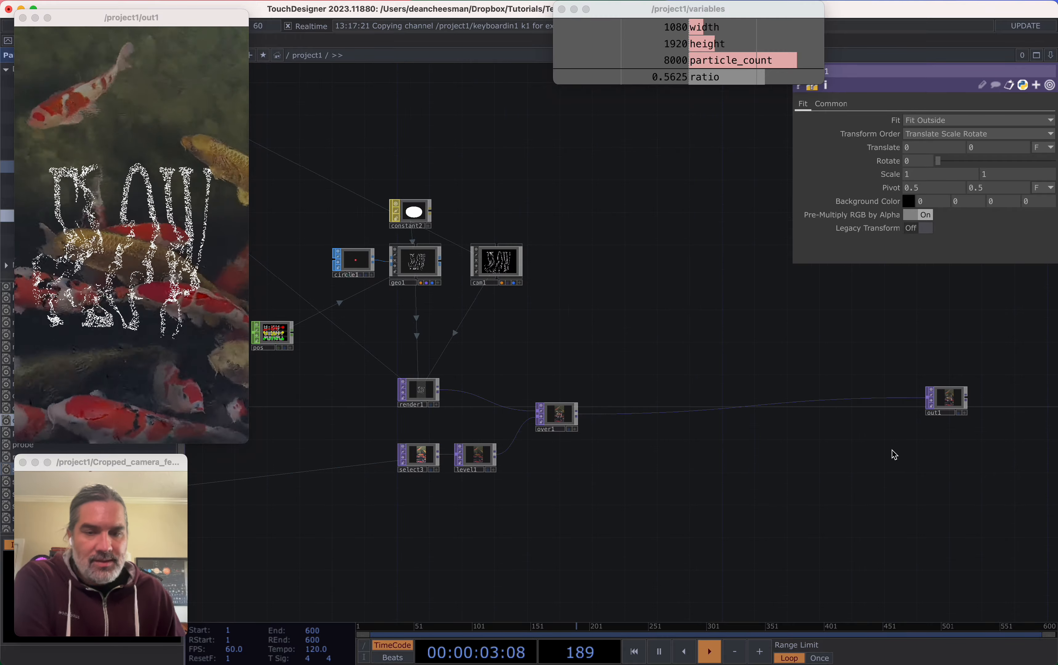
scroll(762, 426, "up", 2)
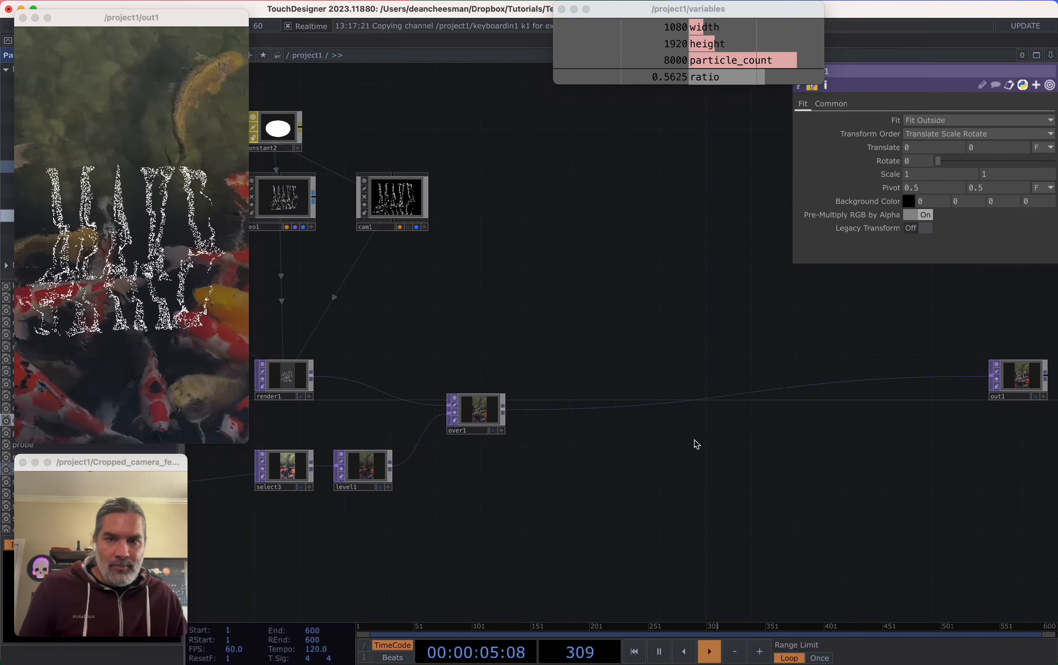
left_click_drag(791, 388, 791, 388)
left_click_drag(697, 453, 838, 455)
scroll(588, 432, "up", 2)
left_click_drag(742, 464, 401, 467)
left_click_drag(635, 456, 865, 463)
left_click_drag(625, 466, 882, 480)
scroll(656, 423, "up", 1)
Insert a Null TOP on the connection between render1 and over1
right_click(753, 389)
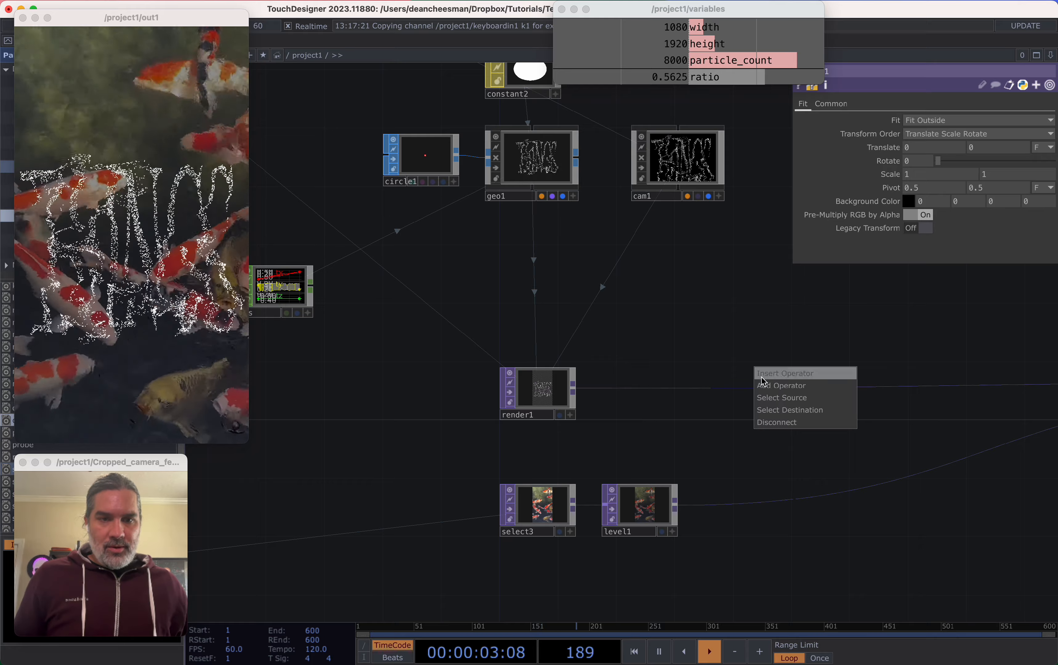
left_click(761, 377)
left_click(729, 342)
left_click(777, 396)
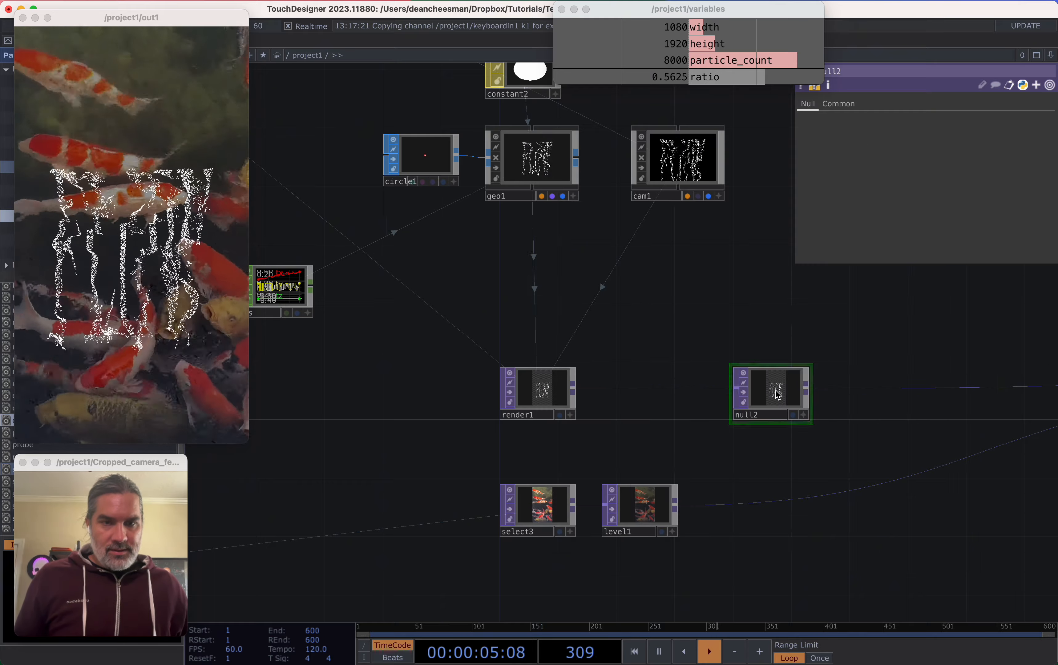
left_click_drag(790, 465, 531, 469)
scroll(550, 405, "up", 1)
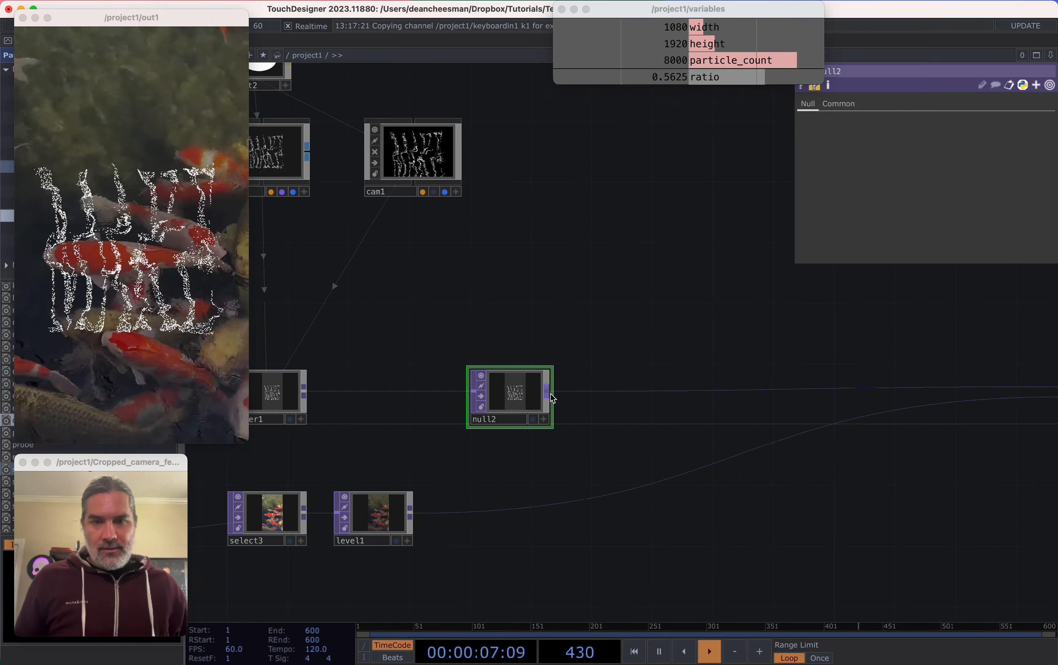
Branch a Resolution TOP off null2 and set its Output Resolution to Quarter
key("Tab")
left_click(589, 292)
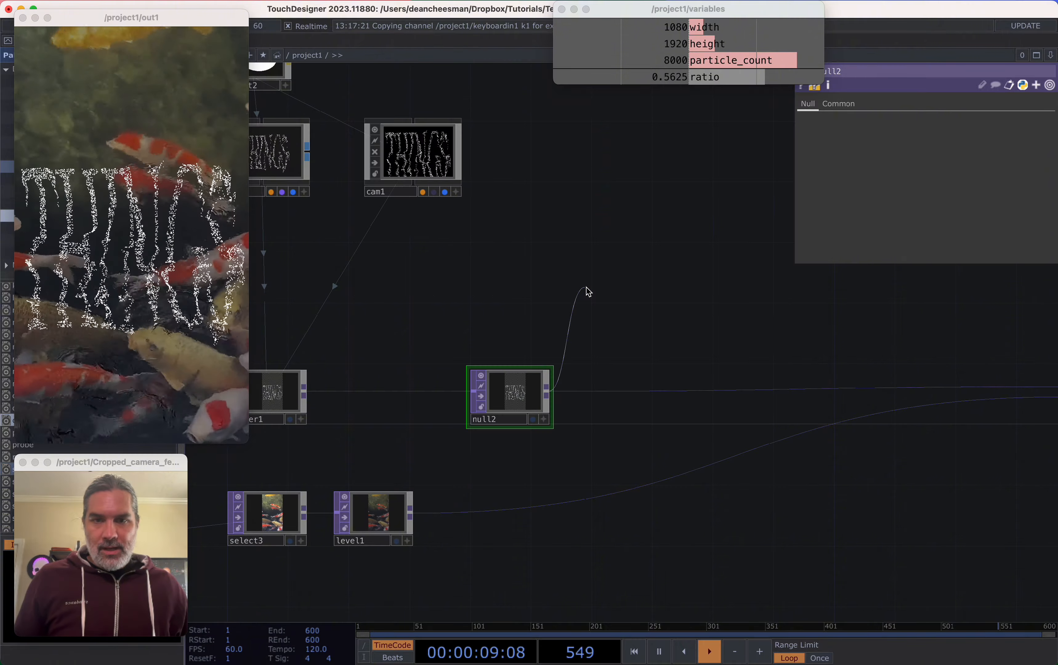
left_click(589, 292)
type("re")
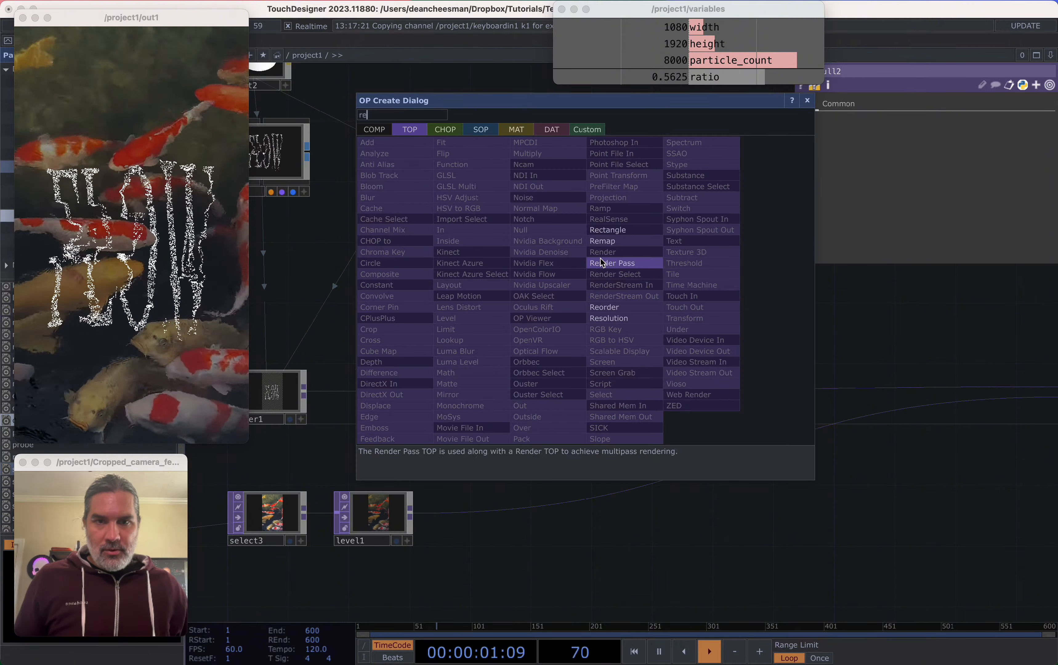
left_click(618, 317)
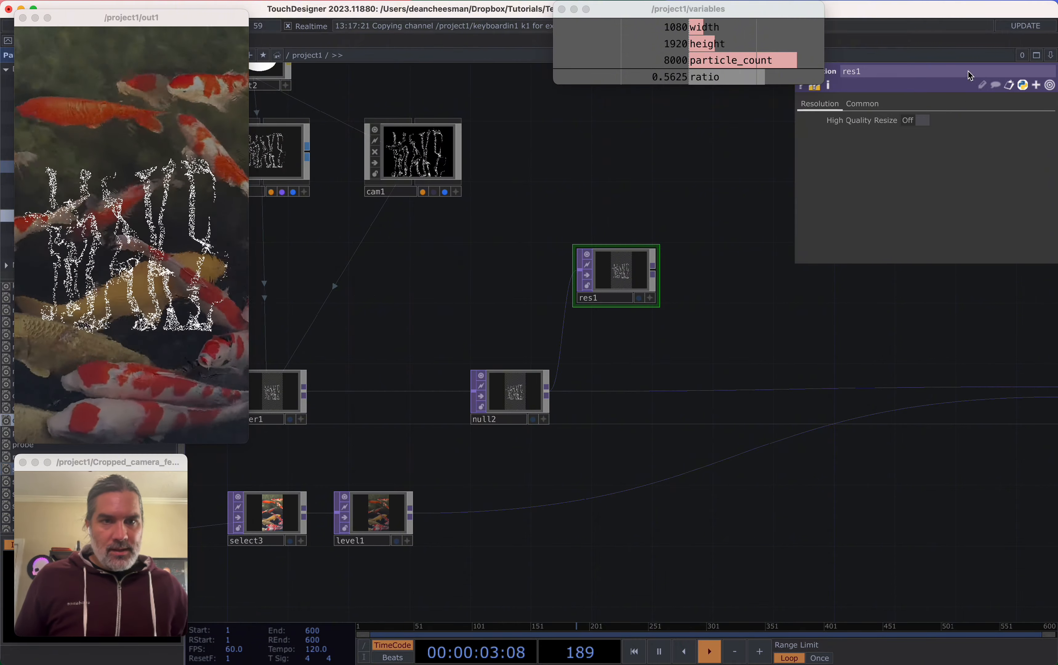
left_click(863, 104)
left_click(928, 120)
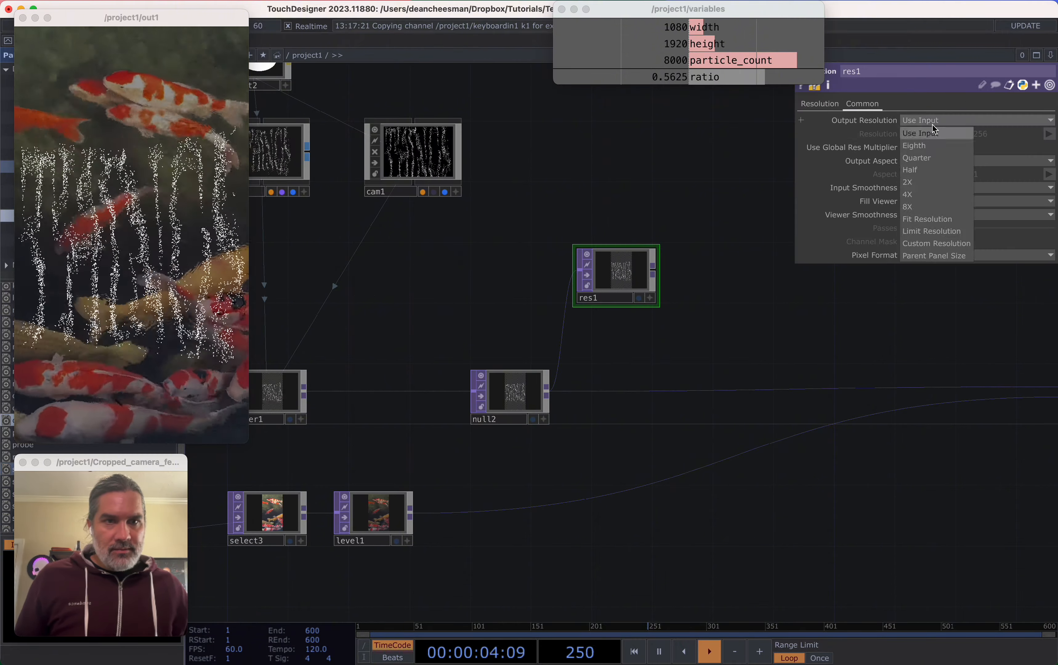
left_click(928, 158)
Uncover the palette, add its opticalFlow component beside res1, and connect res1 to its input
left_click_drag(25, 17, 143, 8)
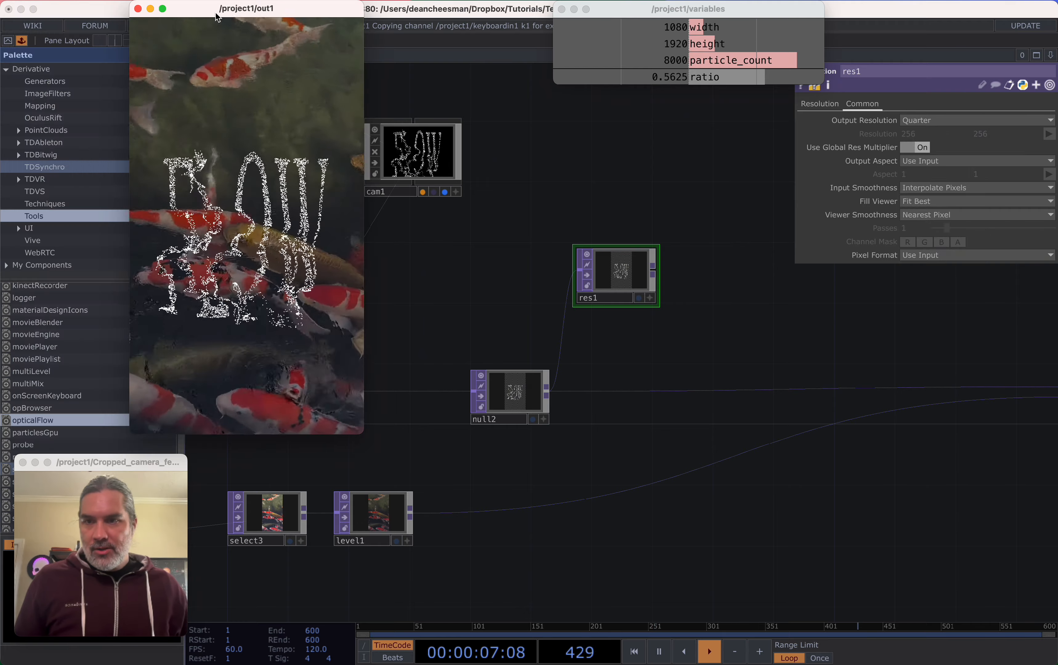
left_click_drag(700, 263, 724, 261)
left_click_drag(681, 326, 484, 399)
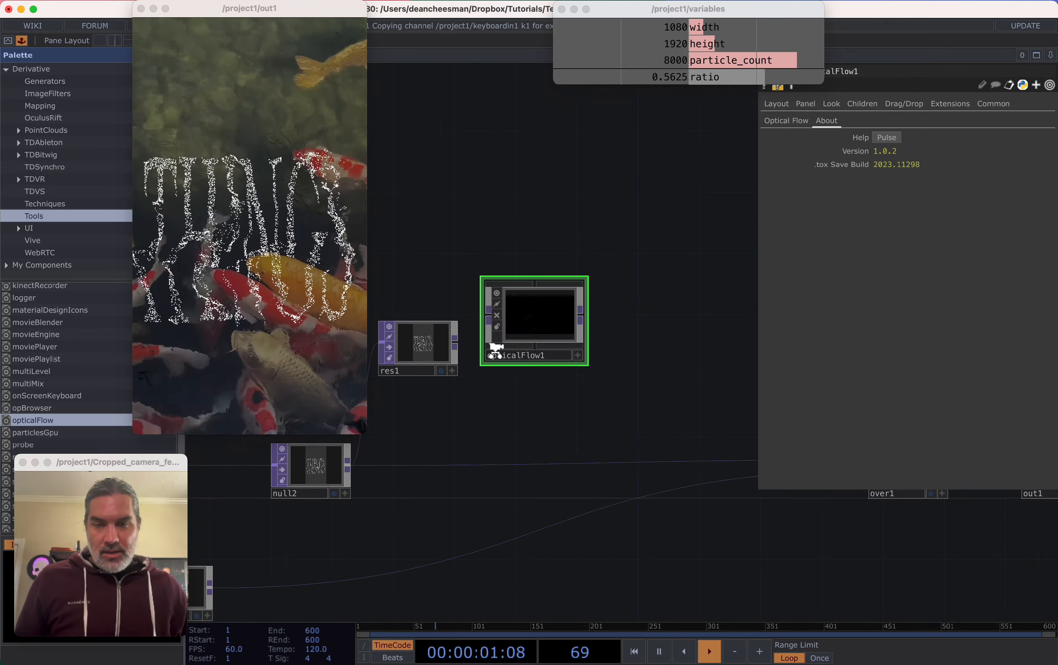
scroll(494, 351, "up", 3)
left_click_drag(446, 346, 485, 309)
left_click_drag(533, 382, 518, 392)
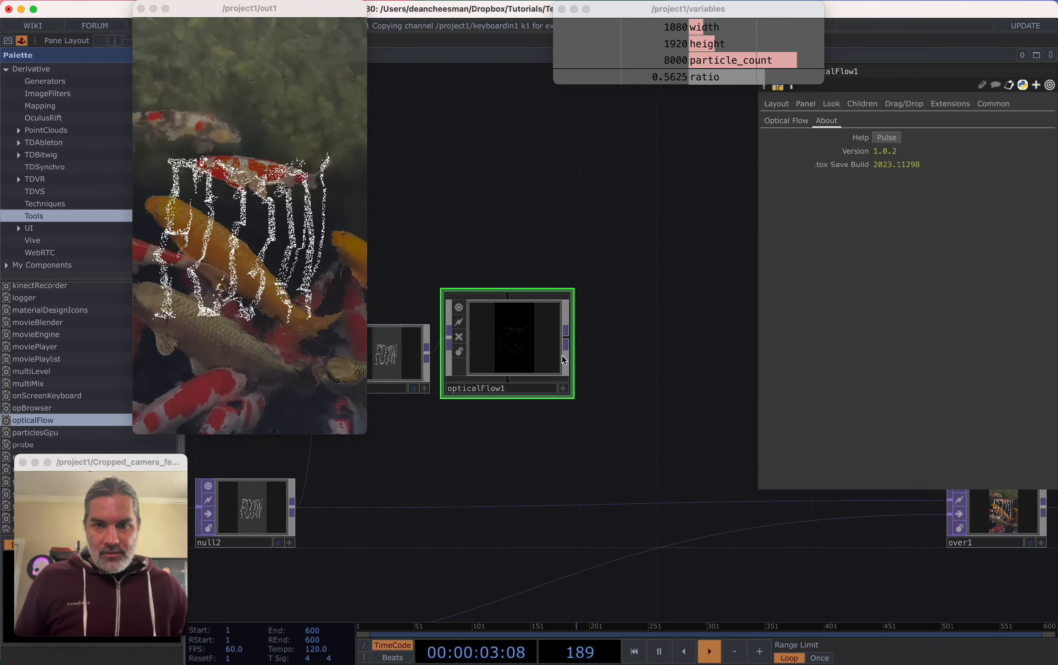
Add a Blur TOP fed by the opticalFlow1 output
key("Tab")
type("b")
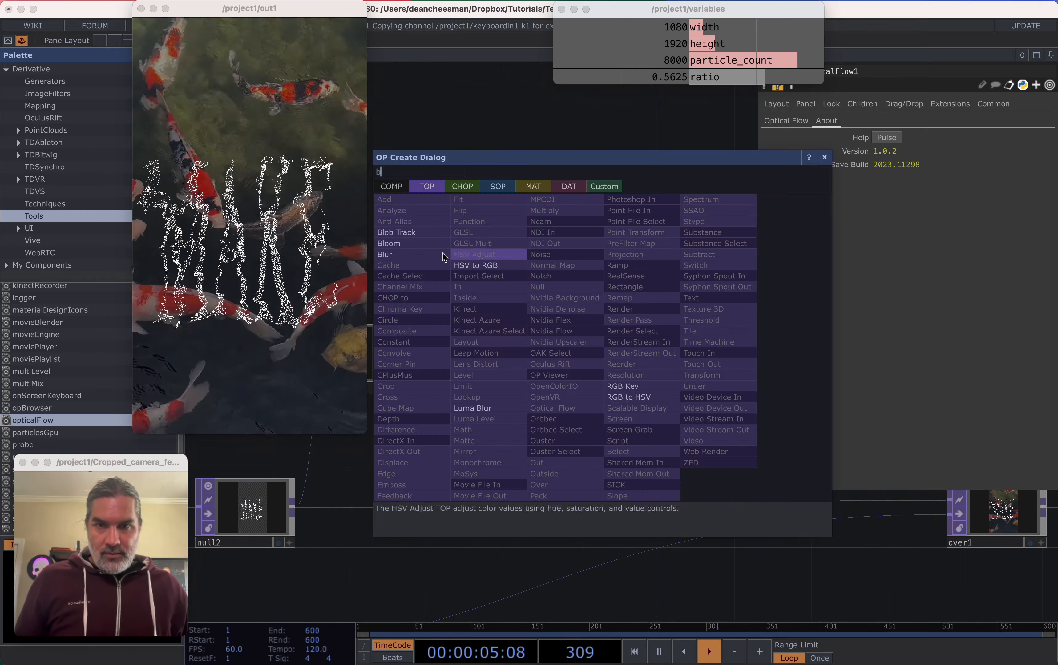
left_click(398, 256)
left_click(647, 357)
scroll(535, 365, "up", 5)
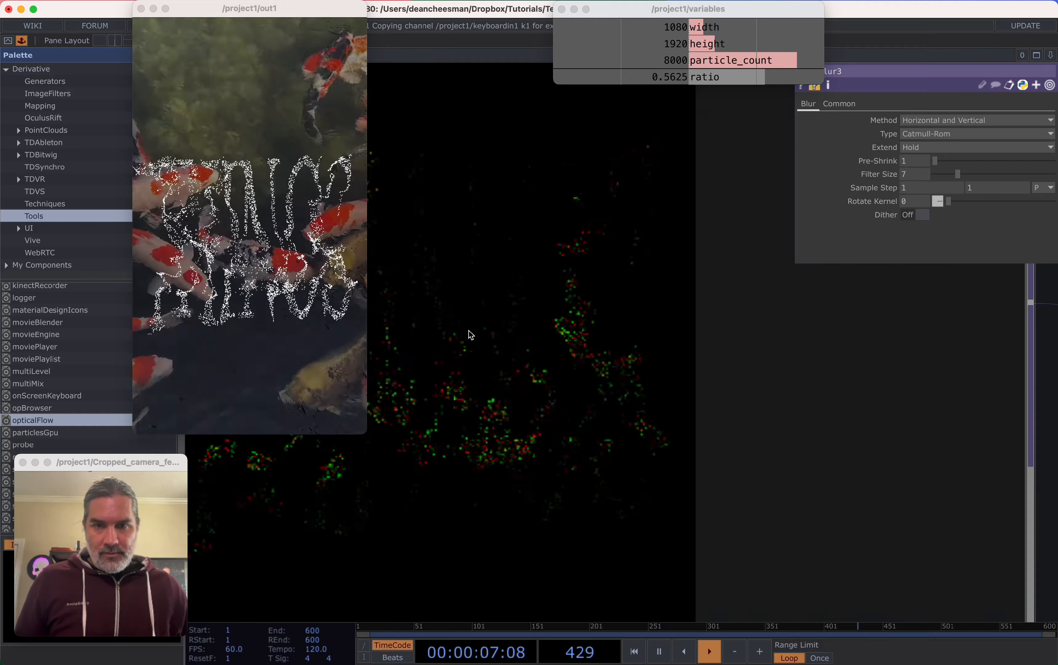
scroll(506, 316, "down", 5)
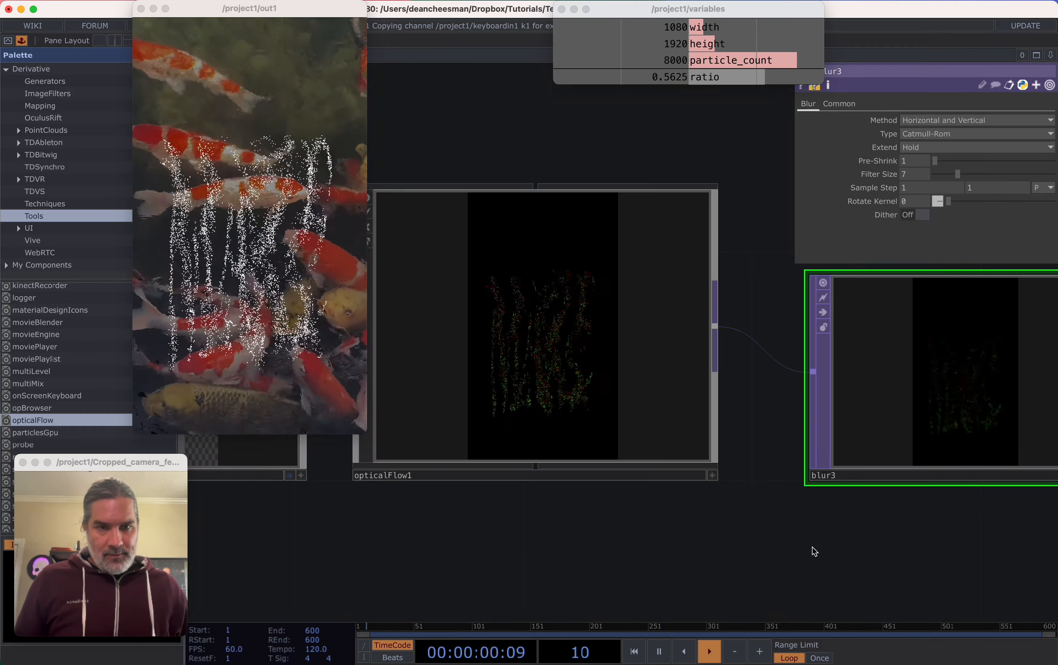
left_click_drag(814, 553, 466, 545)
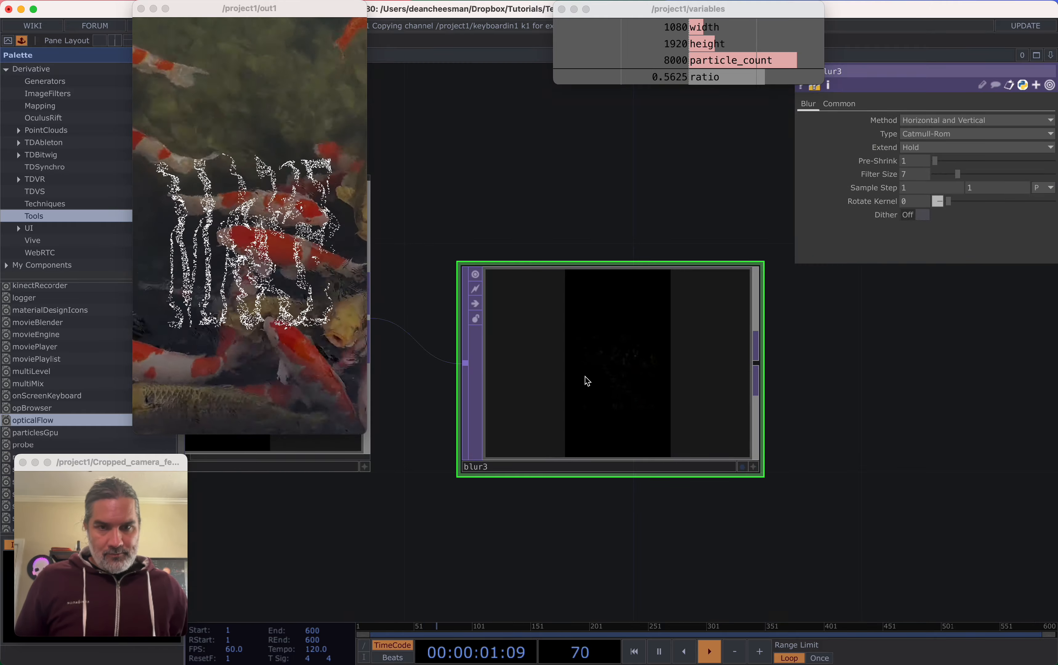
Move blur3 farther from opticalFlow1 and insert a Limit TOP on the connection between them
left_click_drag(582, 378, 867, 379)
right_click(535, 335)
left_click(566, 322)
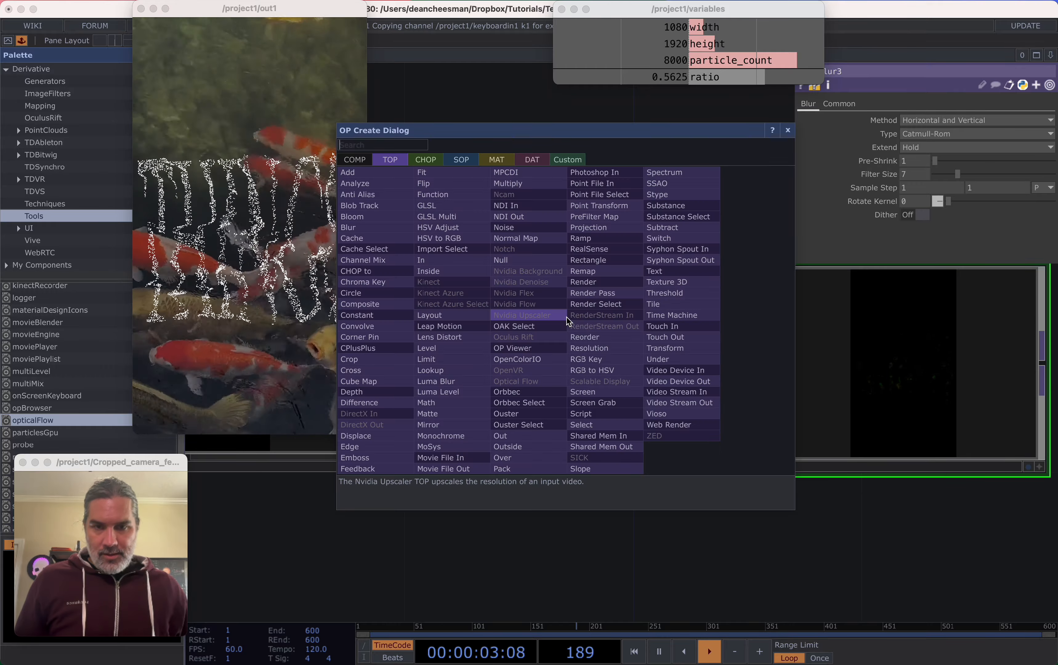
type("li")
left_click(453, 360)
left_click(553, 368)
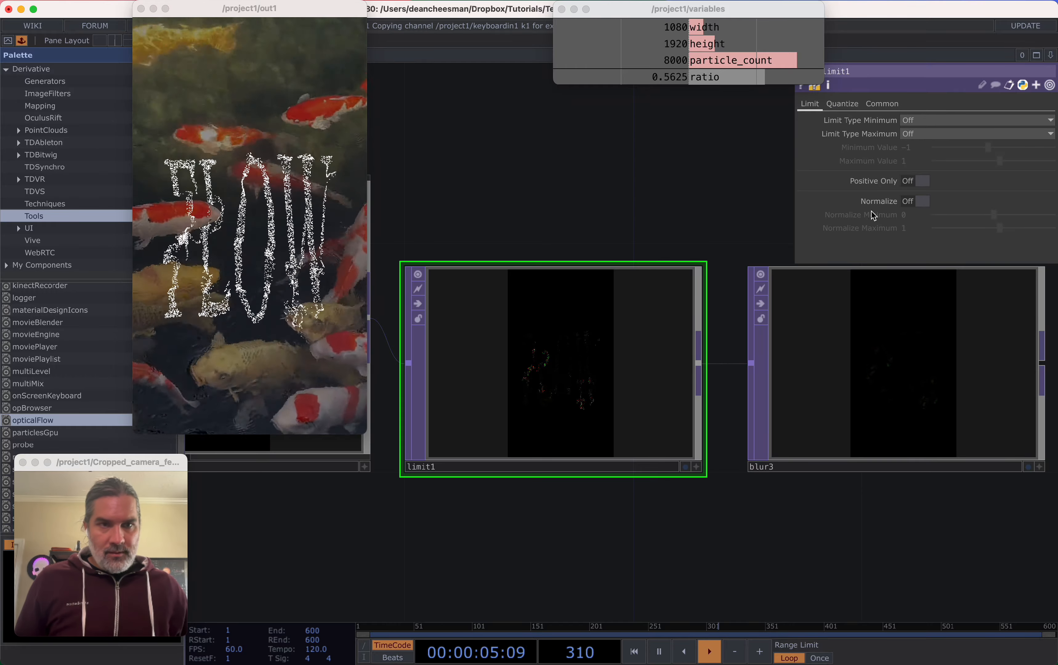
Turn on Positive Only in limit1 and inspect the output of blur3
left_click(920, 183)
left_click_drag(593, 189, 397, 165)
scroll(675, 321, "up", 2)
scroll(734, 372, "up", 5)
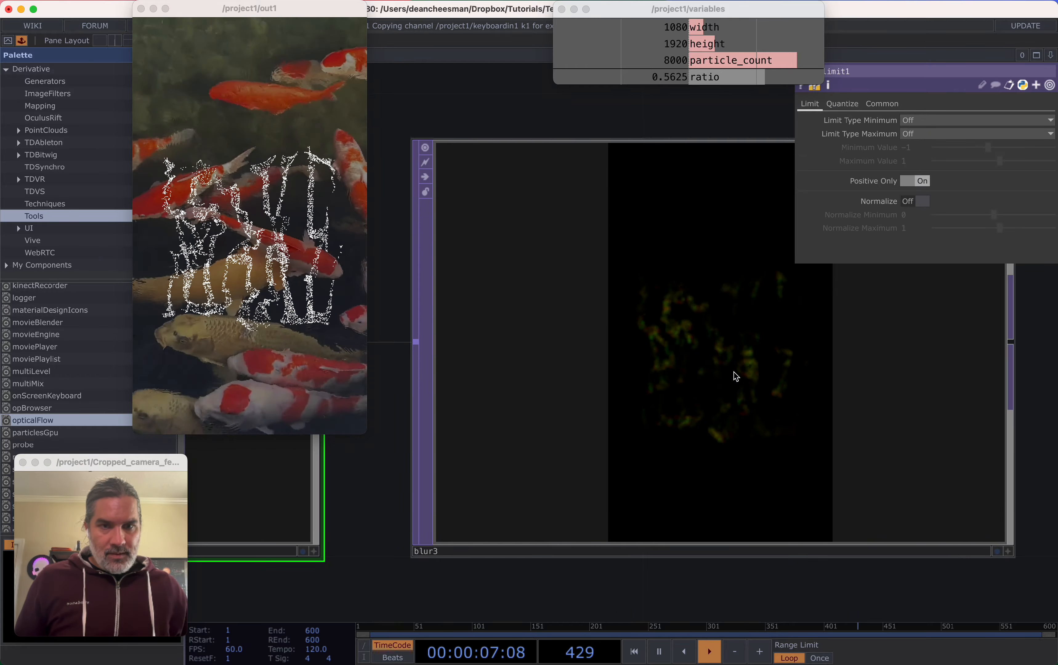
scroll(734, 371, "up", 3)
left_click(734, 372)
scroll(734, 372, "up", 6)
scroll(734, 371, "down", 10)
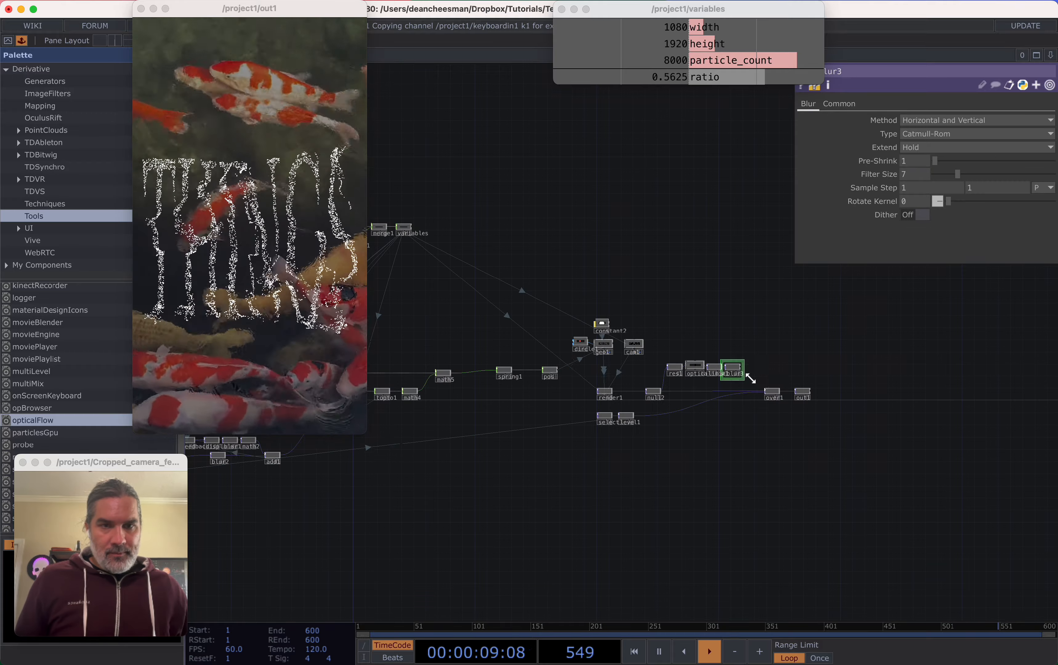
Add a Threshold TOP fed by blur3
scroll(745, 370, "up", 8)
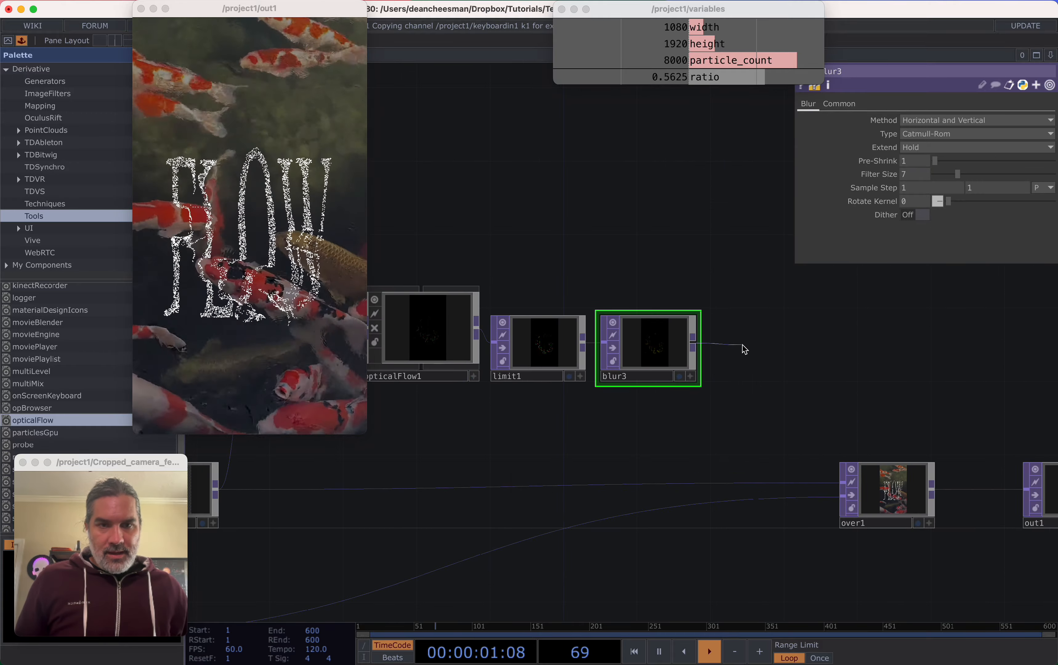
left_click(743, 345)
type("tr")
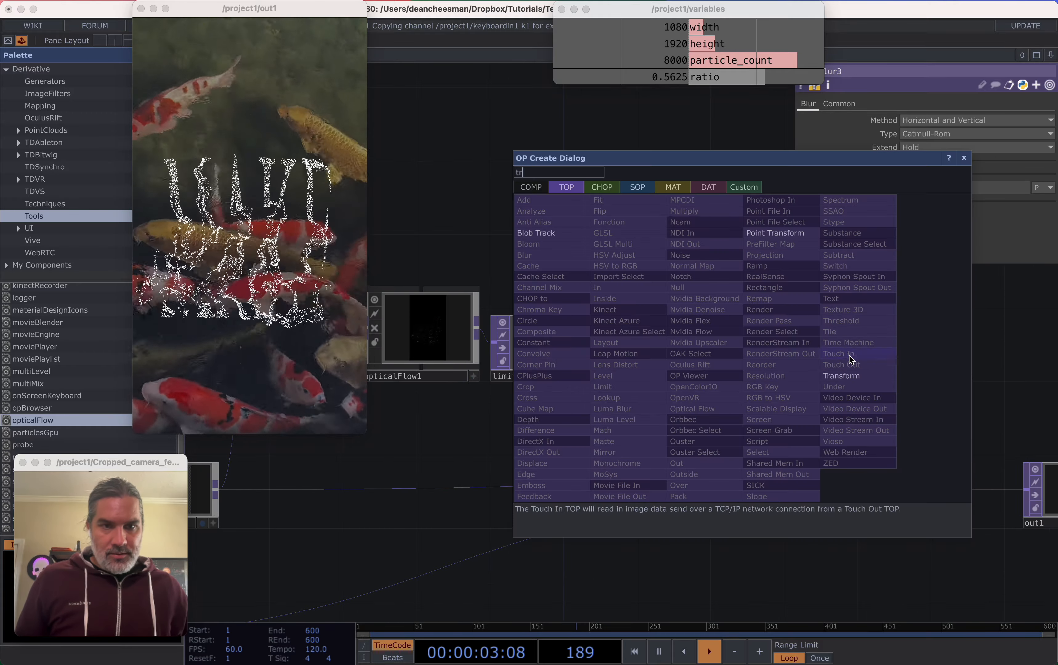
left_click(840, 321)
left_click(765, 348)
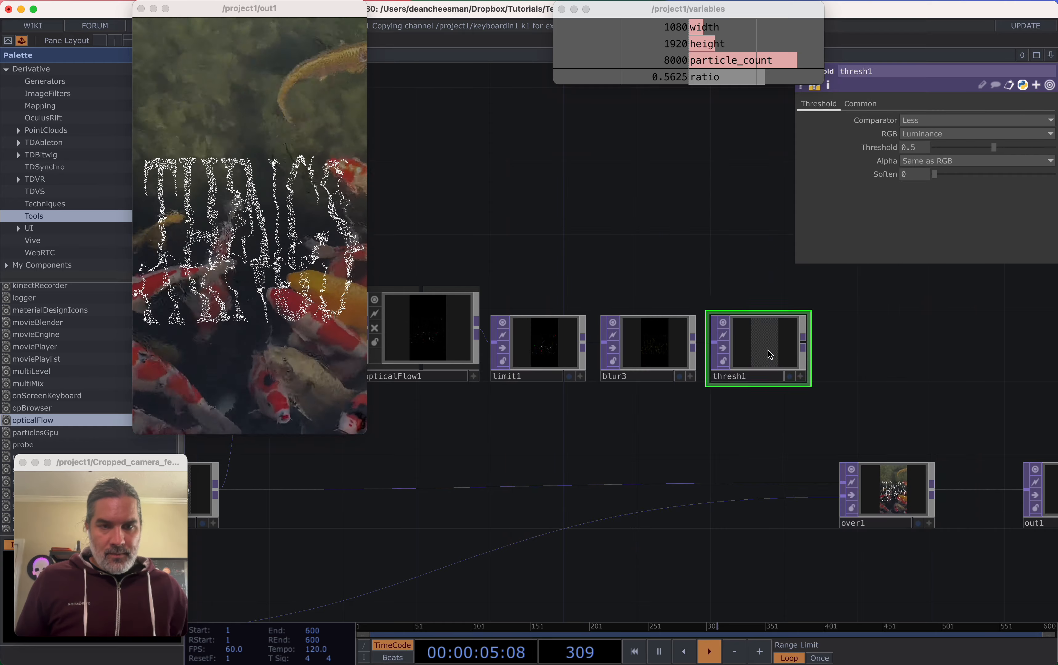
Set the Threshold of thresh1 to 0.14
scroll(768, 351, "up", 6)
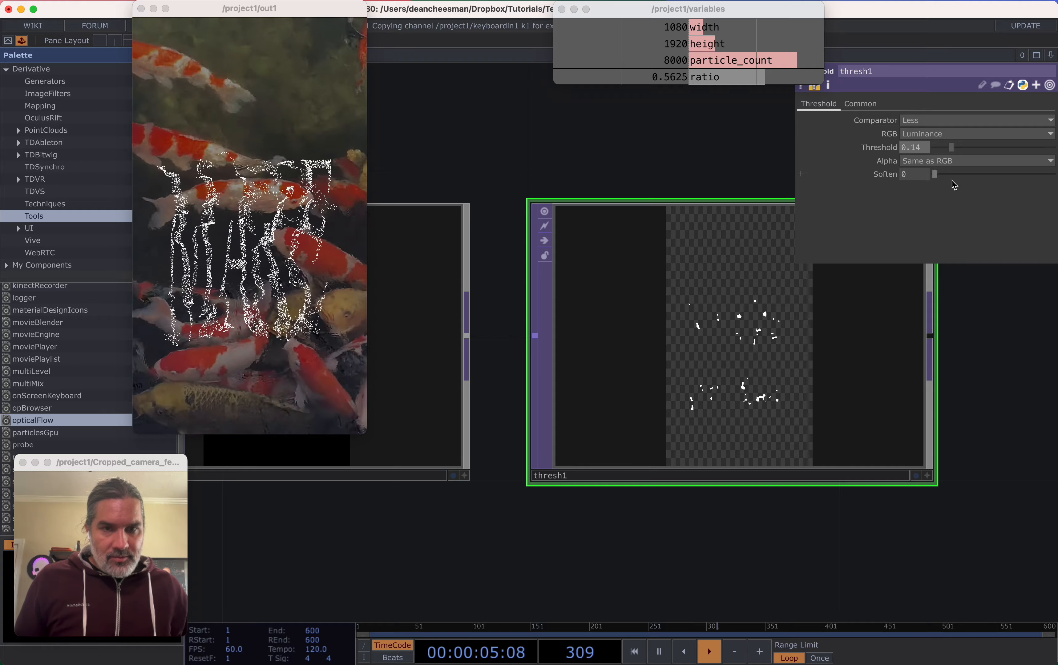
left_click_drag(913, 368, 697, 335)
scroll(697, 336, "down", 10)
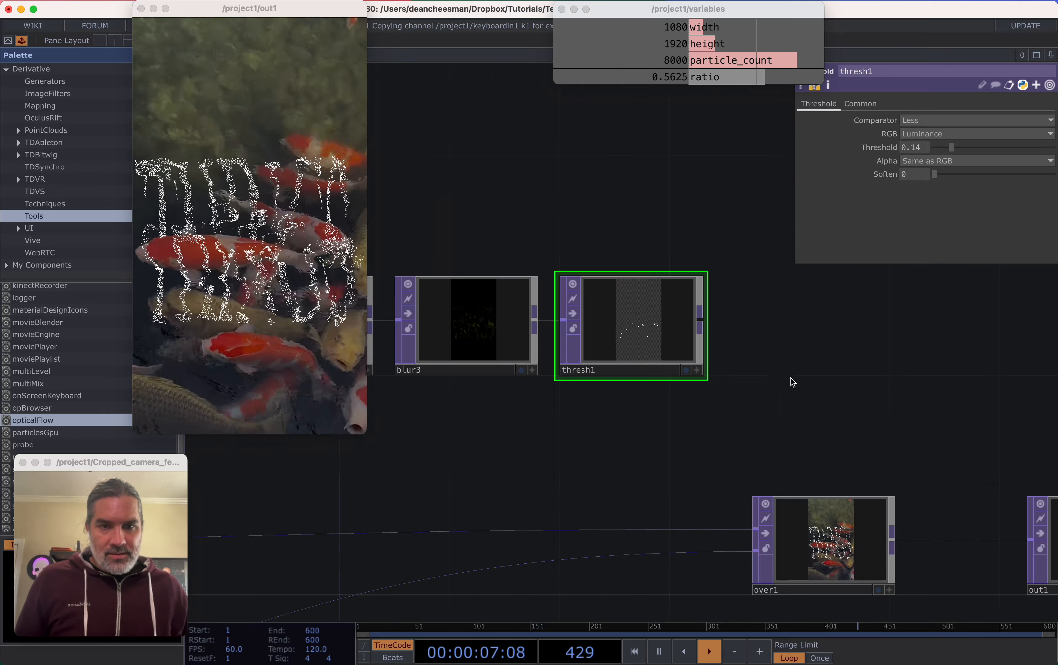
Move out1 and over1 farther along the network to make room for more operators
scroll(508, 310, "up", 3)
right_click_drag(608, 353, 616, 357)
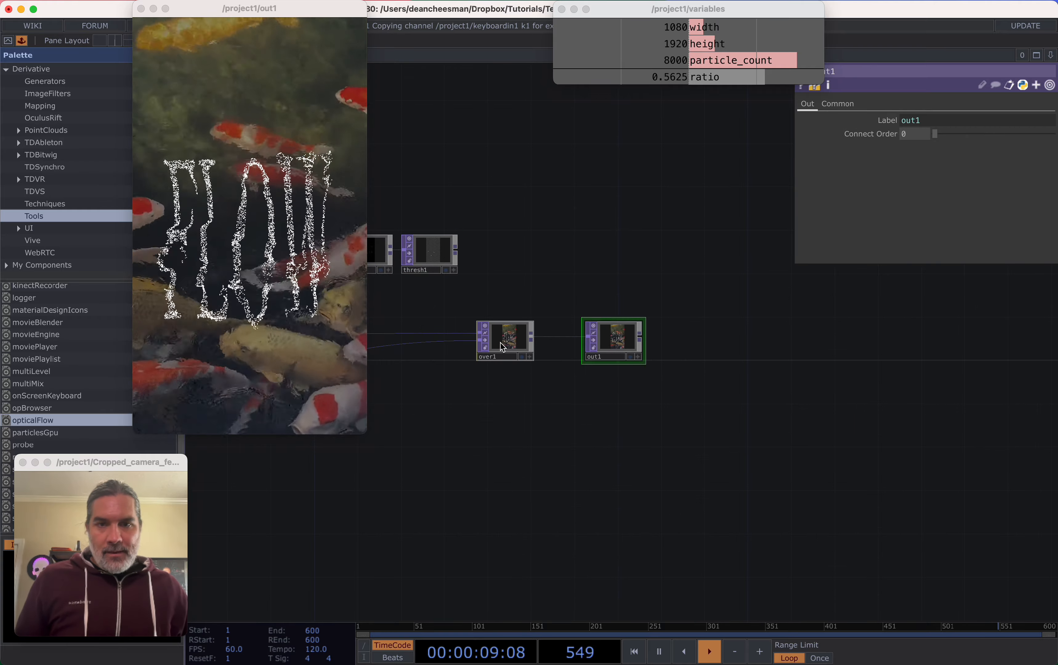
left_click_drag(500, 349, 673, 349)
Add a Bloom TOP fed by thresh1
left_click_drag(523, 302, 706, 293)
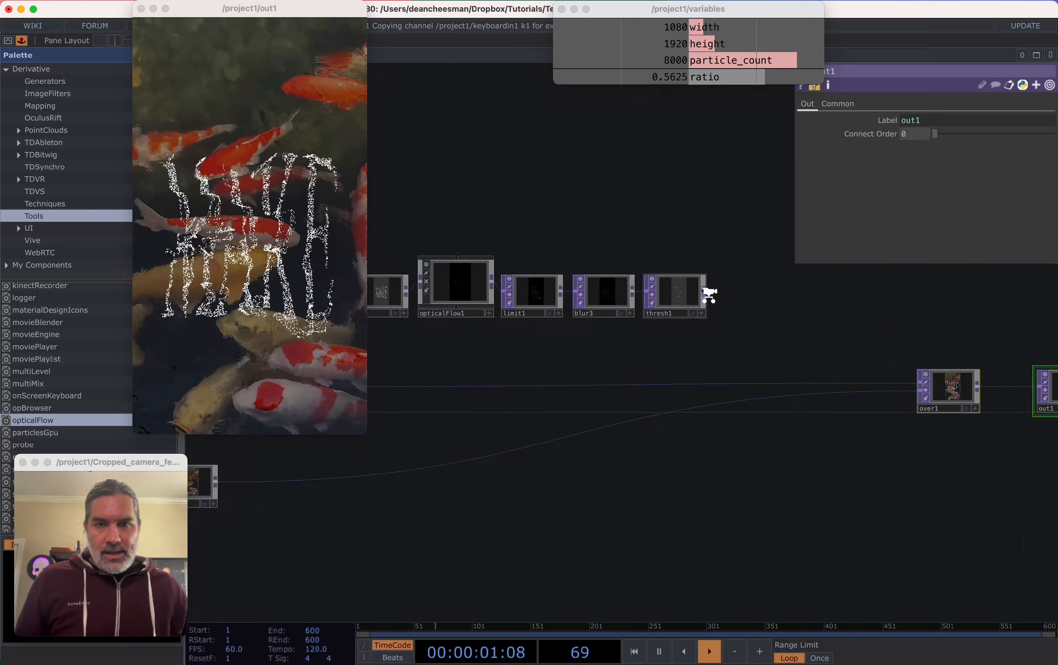
scroll(704, 295, "up", 8)
left_click(729, 296)
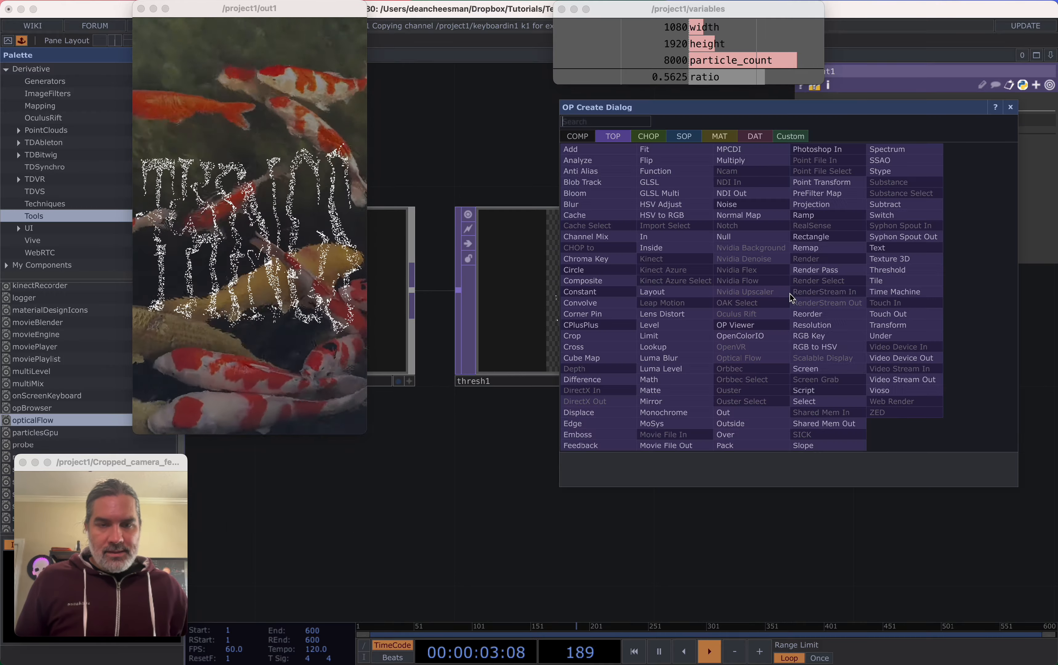
left_click(603, 195)
left_click(844, 352)
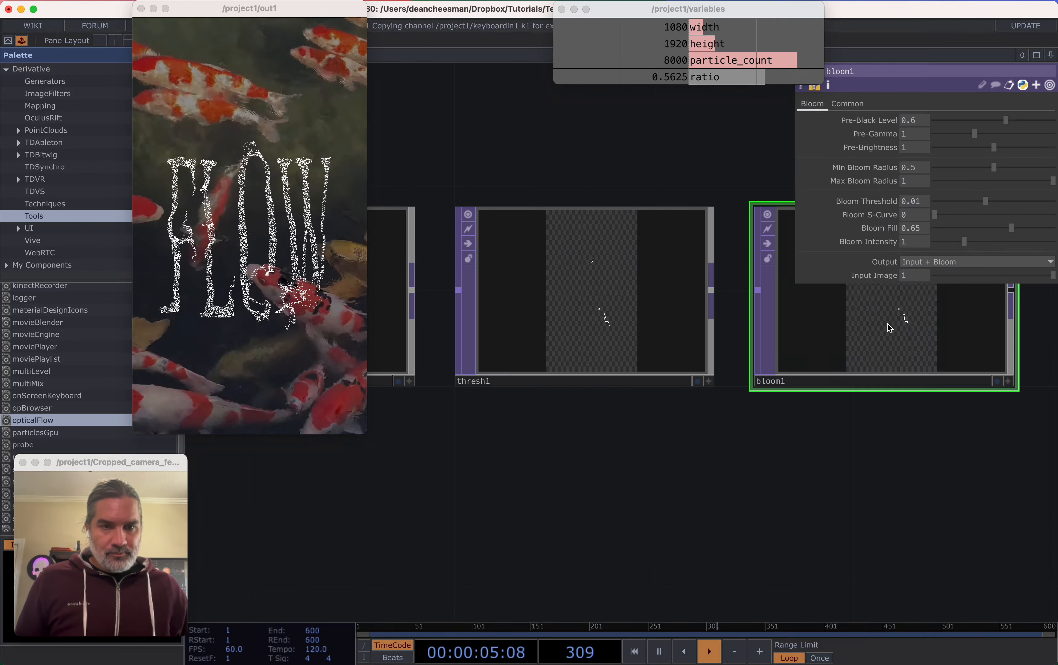
Set the Output option of bloom1 to Bloom
scroll(633, 462, "up", 8)
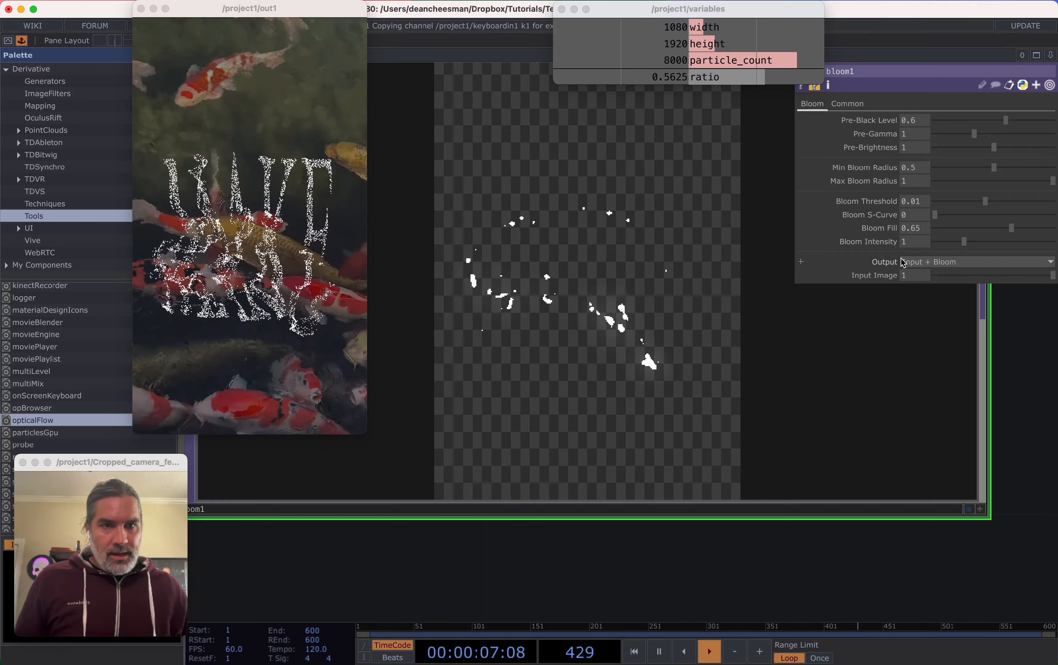
left_click(946, 262)
left_click(923, 310)
scroll(731, 355, "down", 10)
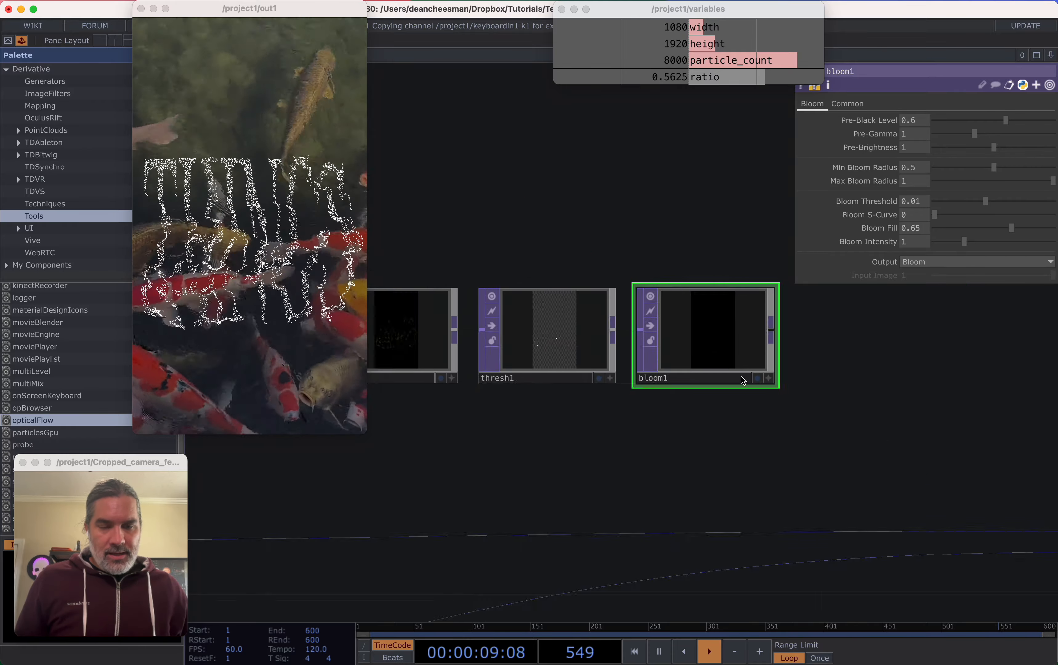
Move over1 back beneath bloom1, leaving a gap before out1
scroll(663, 373, "up", 2)
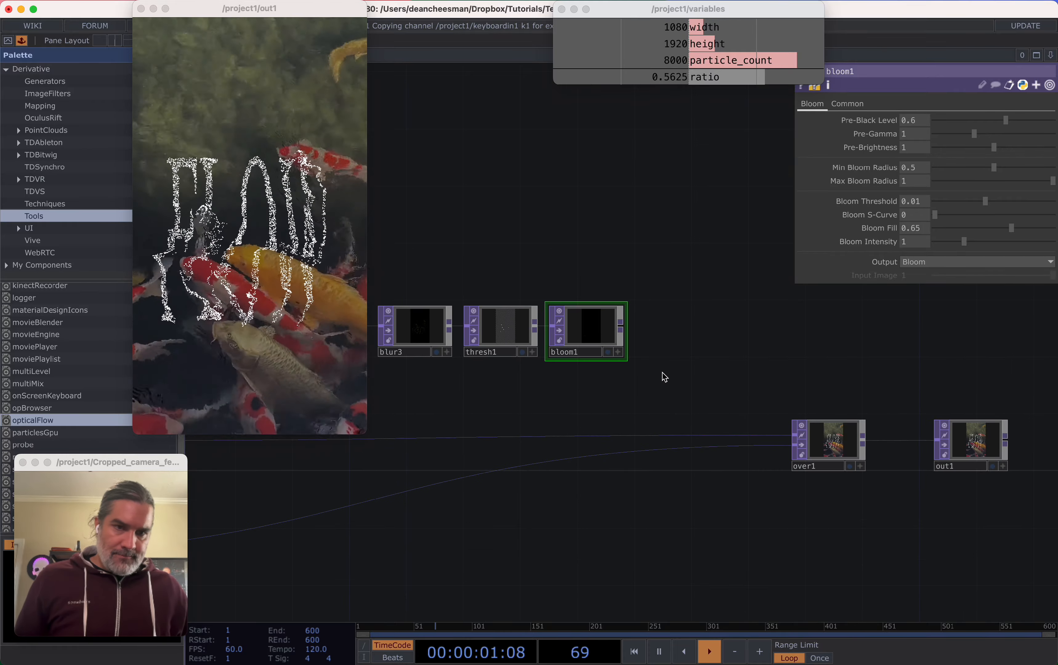
left_click_drag(826, 437, 655, 435)
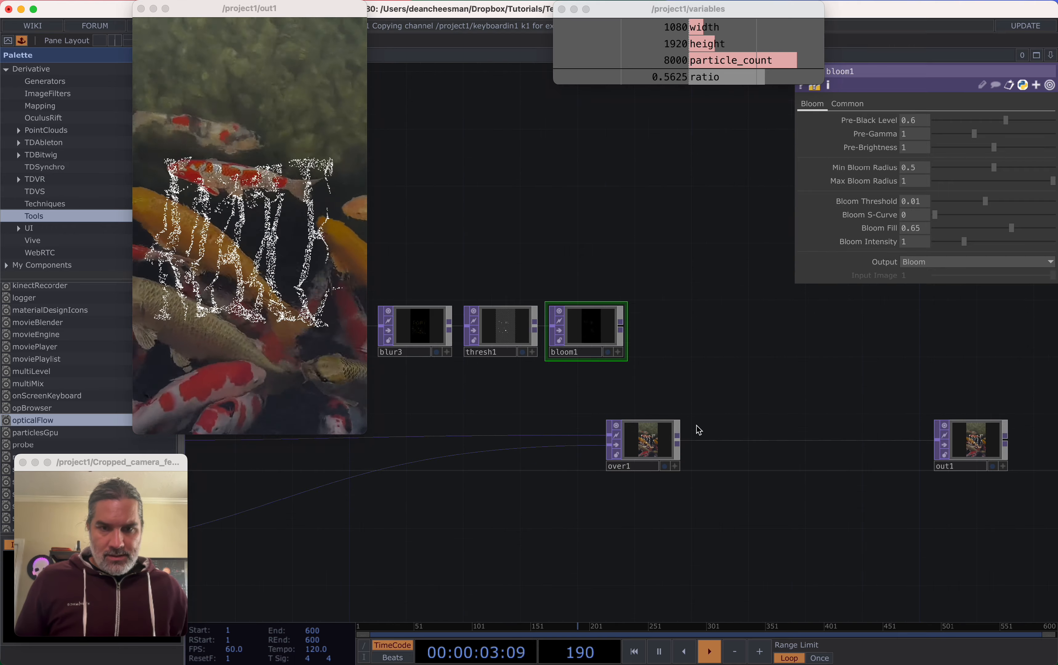
scroll(648, 378, "up", 2)
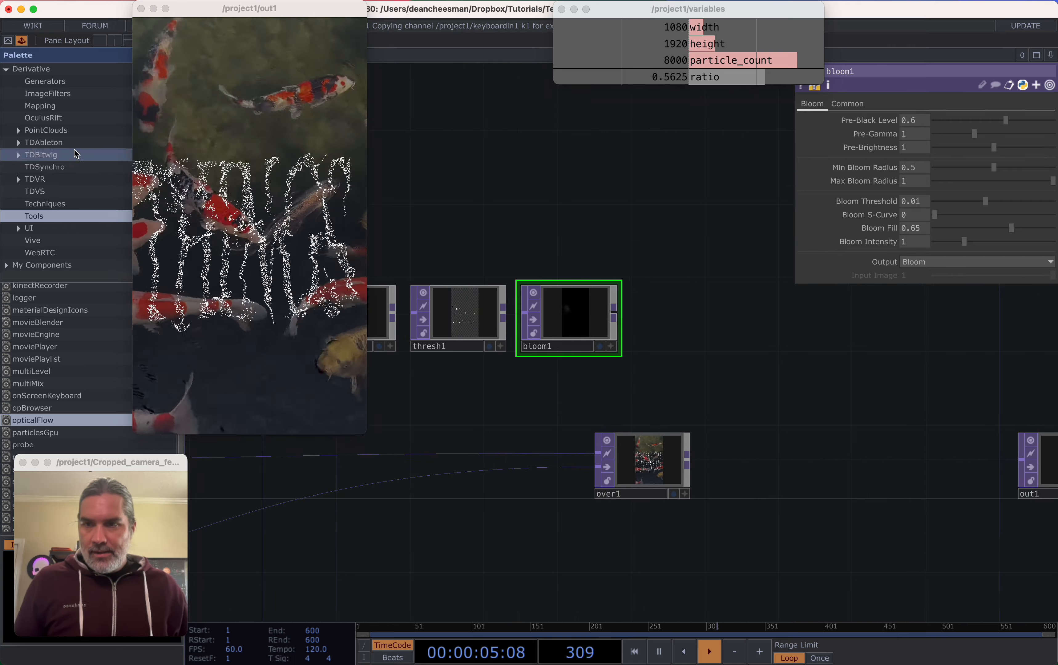
Add the rgbaDelay component from the palette's ImageFilters and connect bloom1 to it
left_click(48, 96)
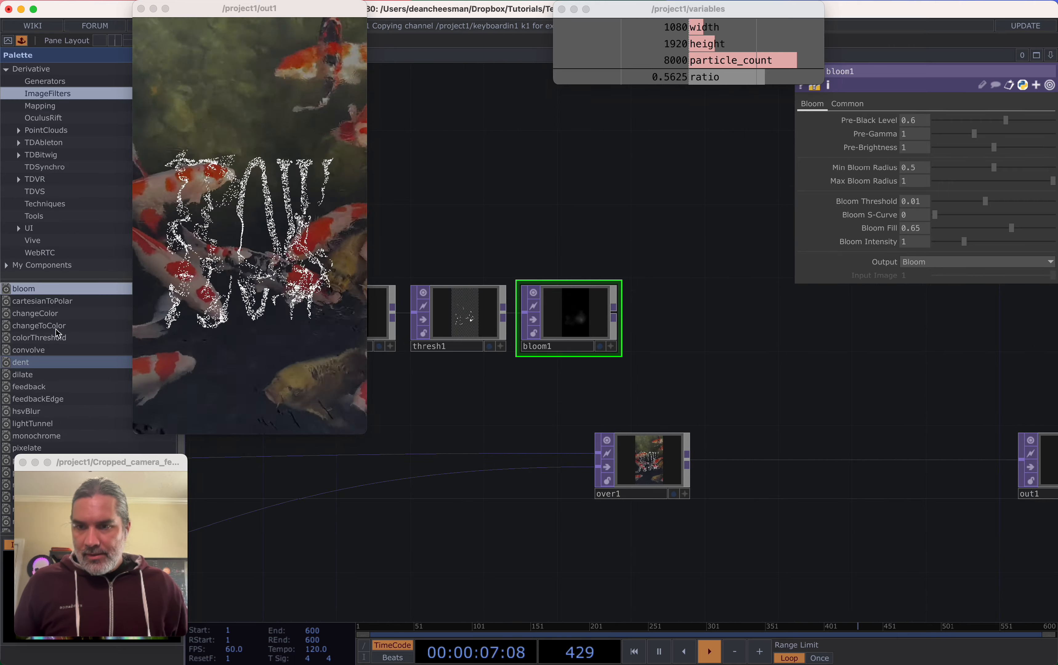
scroll(57, 339, "down", 3)
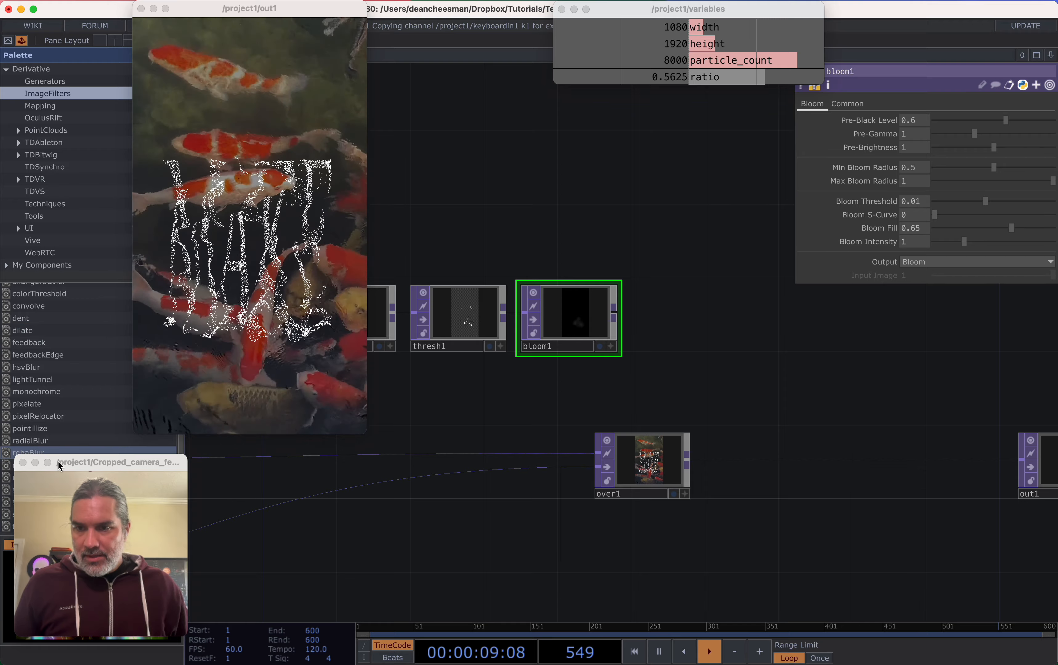
left_click_drag(58, 462, 119, 458)
left_click_drag(645, 379, 679, 310)
scroll(682, 311, "up", 2)
Set rgbaDelay's Red Delay to -3, Green Delay to -2 and Blue Delay to -1, and inspect its output
left_click_drag(925, 138, 916, 165)
type("321")
scroll(719, 304, "up", 5)
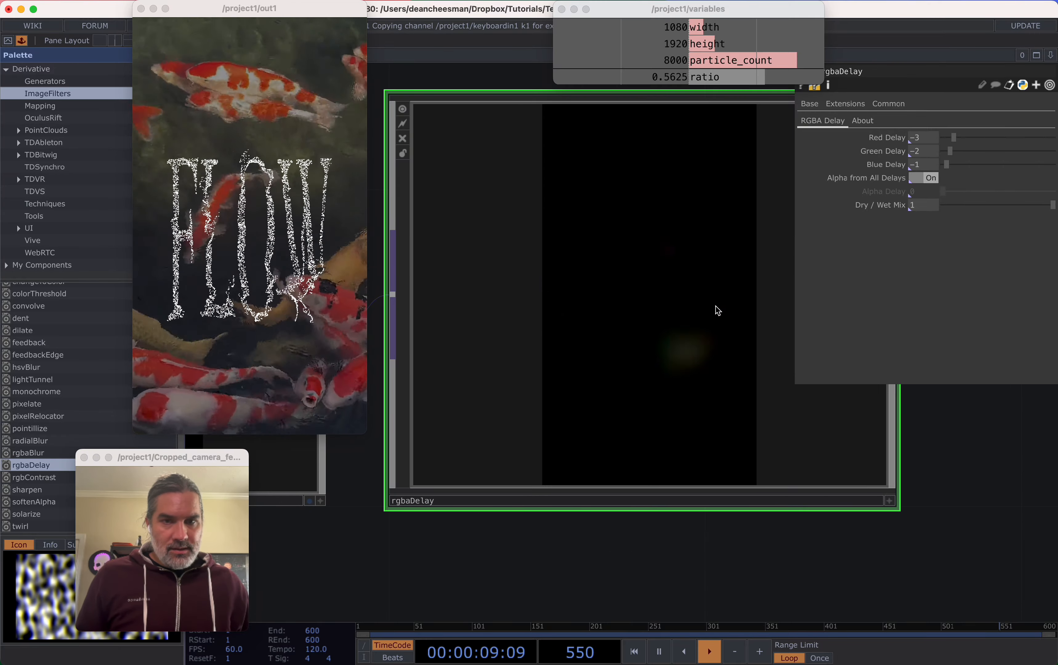
scroll(641, 308, "up", 1)
scroll(642, 306, "down", 8)
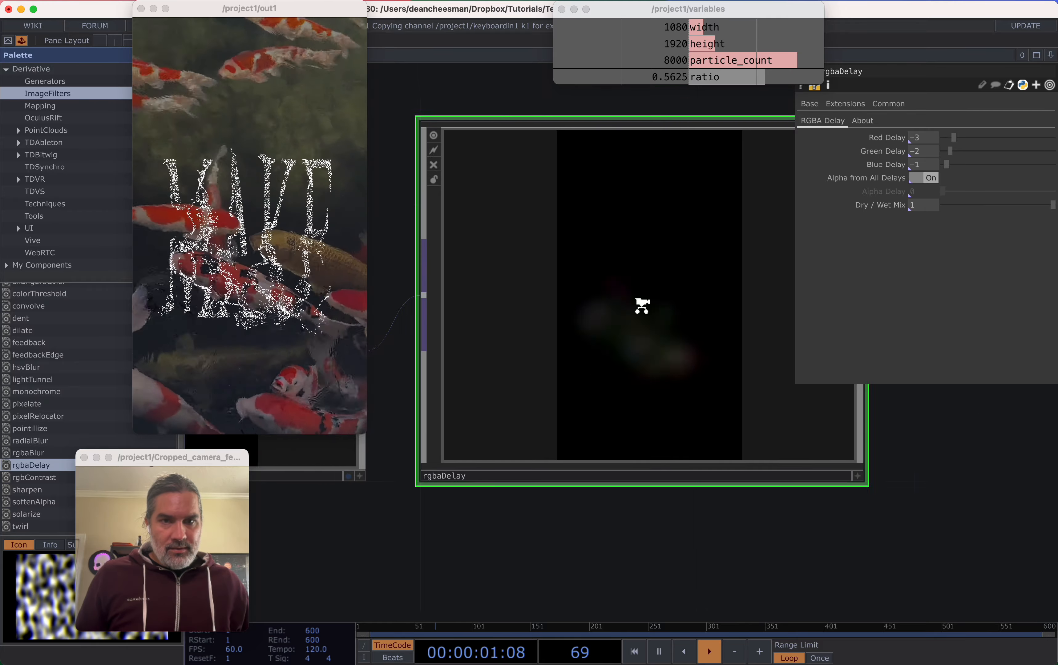
scroll(630, 396, "up", 1)
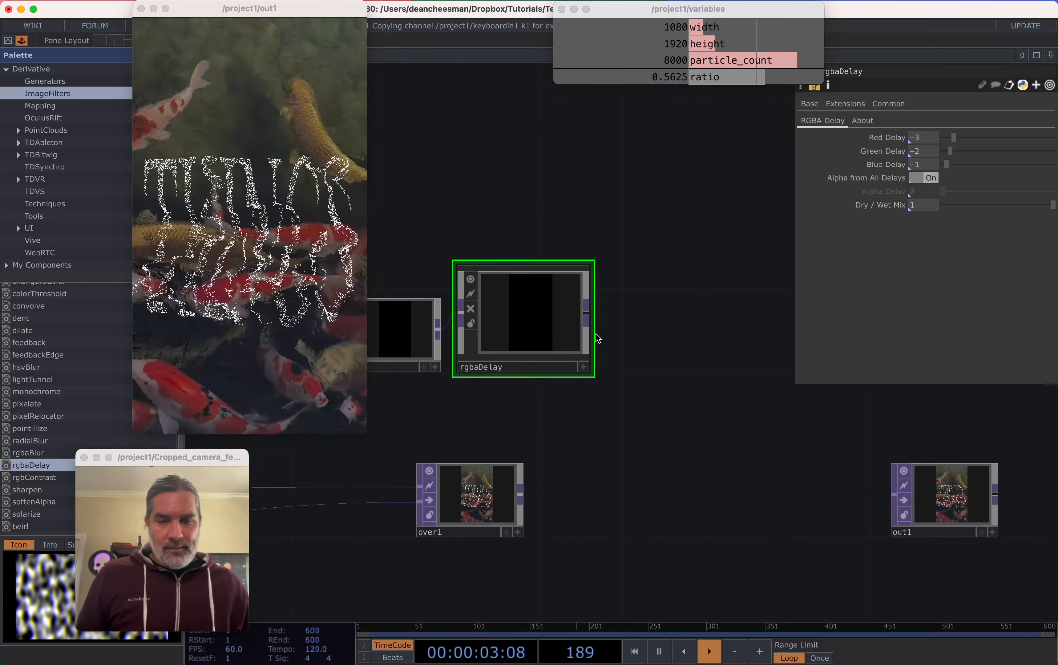
Combine rgbaDelay and over1 in an Add TOP that feeds out1
key("Tab")
type("a")
left_click(491, 288)
left_click(675, 448)
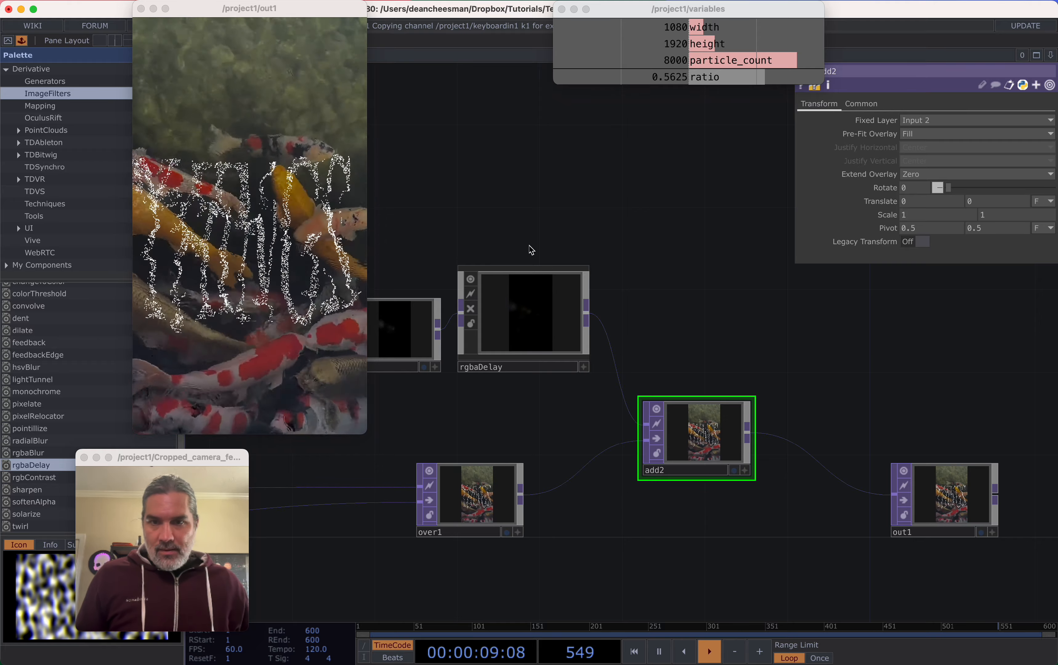
Shift thresh1, bloom1, rgbaDelay, add2, over1 and out1 along the network to open a gap after blur3
scroll(498, 223, "up", 1)
left_click_drag(499, 222, 780, 240)
left_click_drag(477, 445, 759, 452)
left_click_drag(674, 452, 740, 448)
scroll(740, 447, "down", 5)
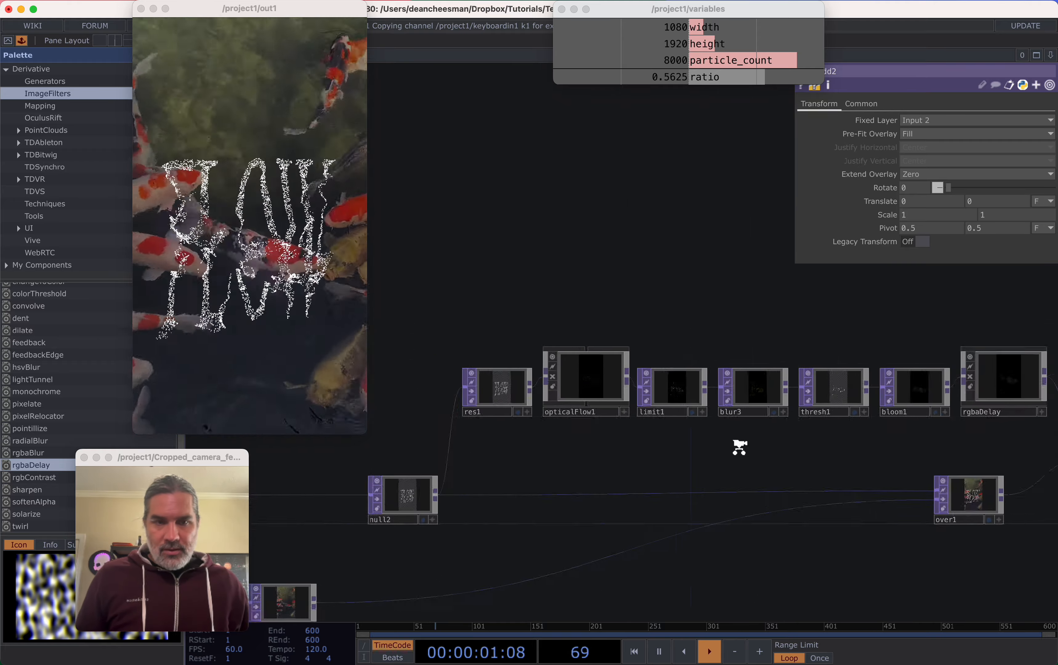
scroll(739, 447, "down", 1)
left_click_drag(839, 440, 549, 407)
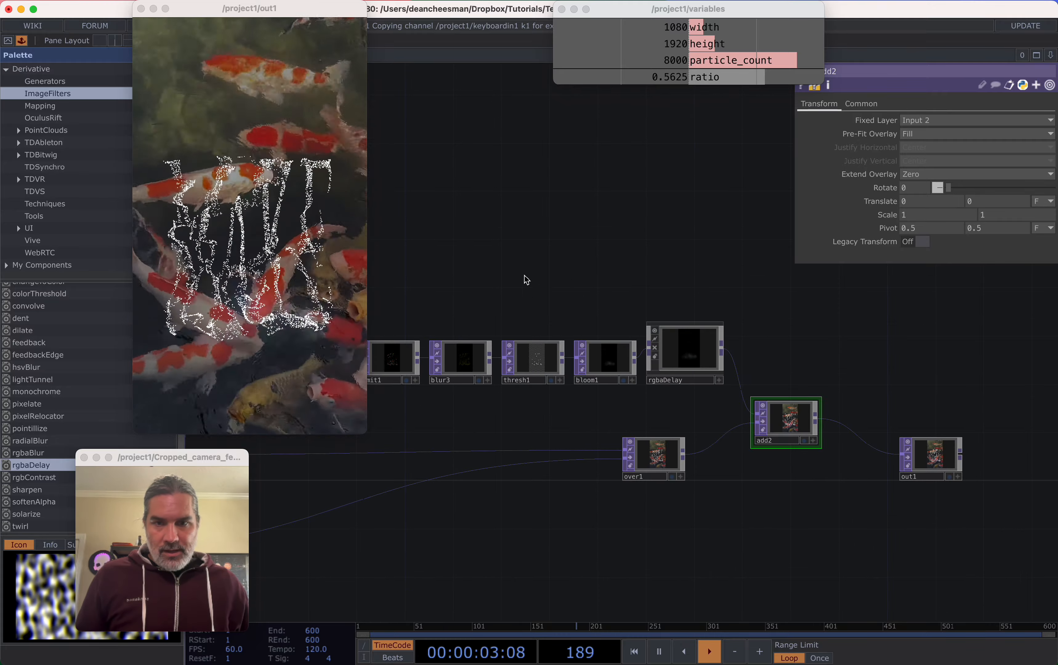
left_click_drag(664, 456, 808, 458)
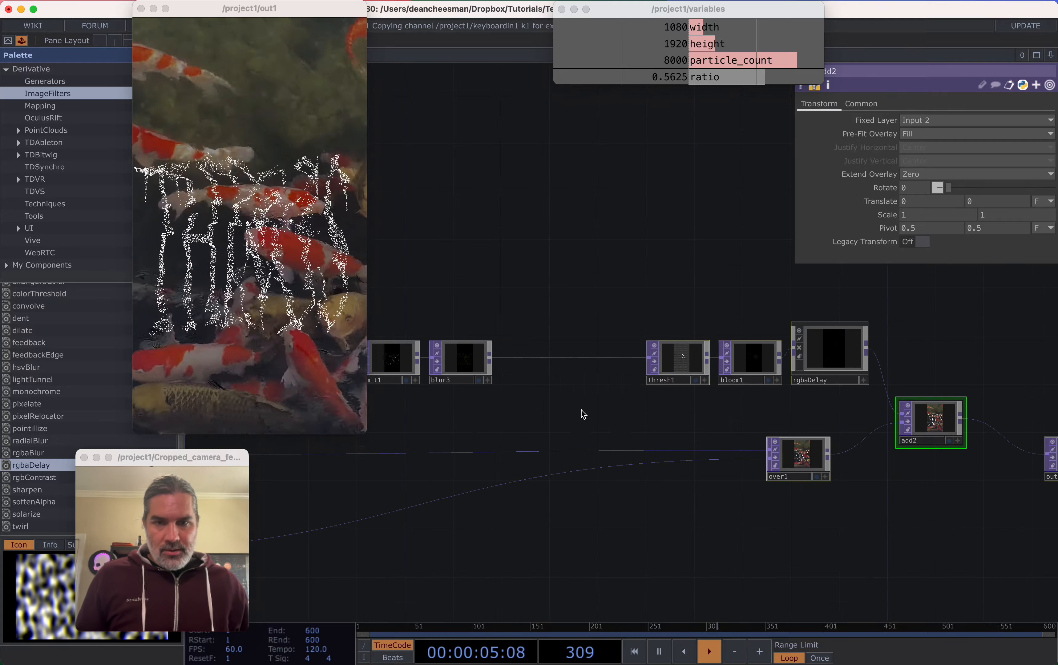
Insert a Resolution TOP between blur3 and thresh1 and set its Output Resolution to 4X
scroll(570, 394, "up", 3)
right_click(545, 347)
left_click(572, 334)
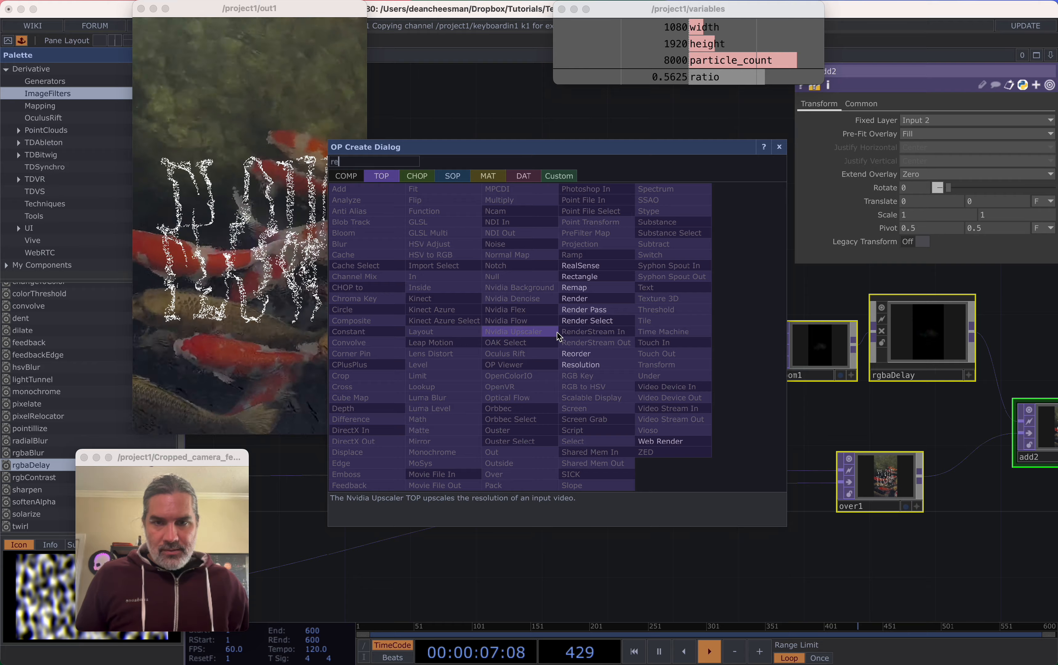
left_click(579, 366)
left_click(556, 345)
left_click(878, 109)
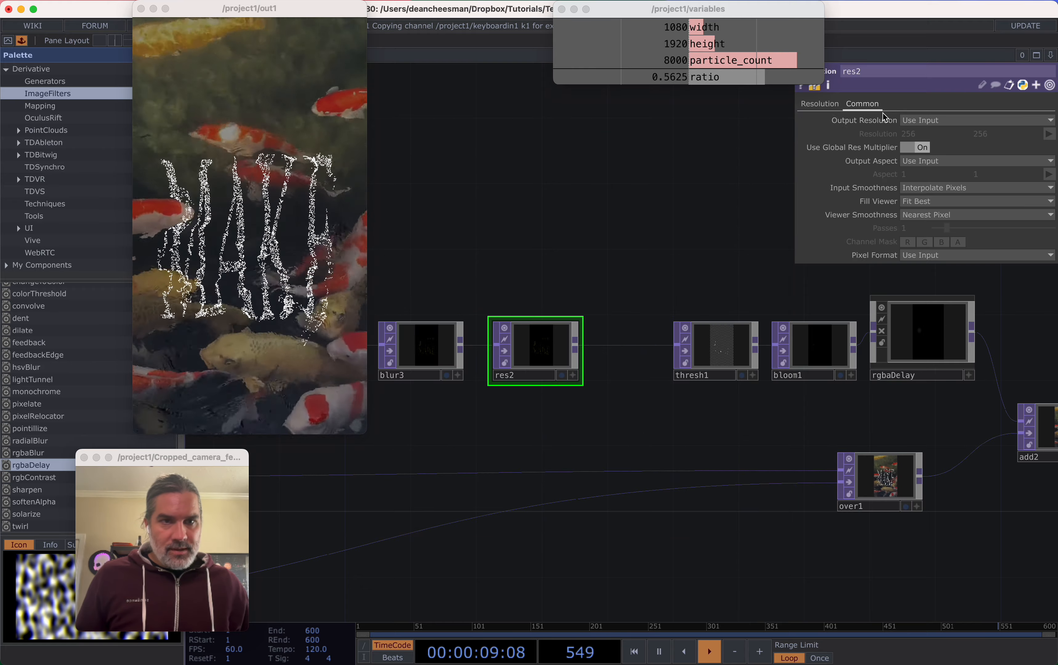
left_click(915, 122)
left_click(925, 177)
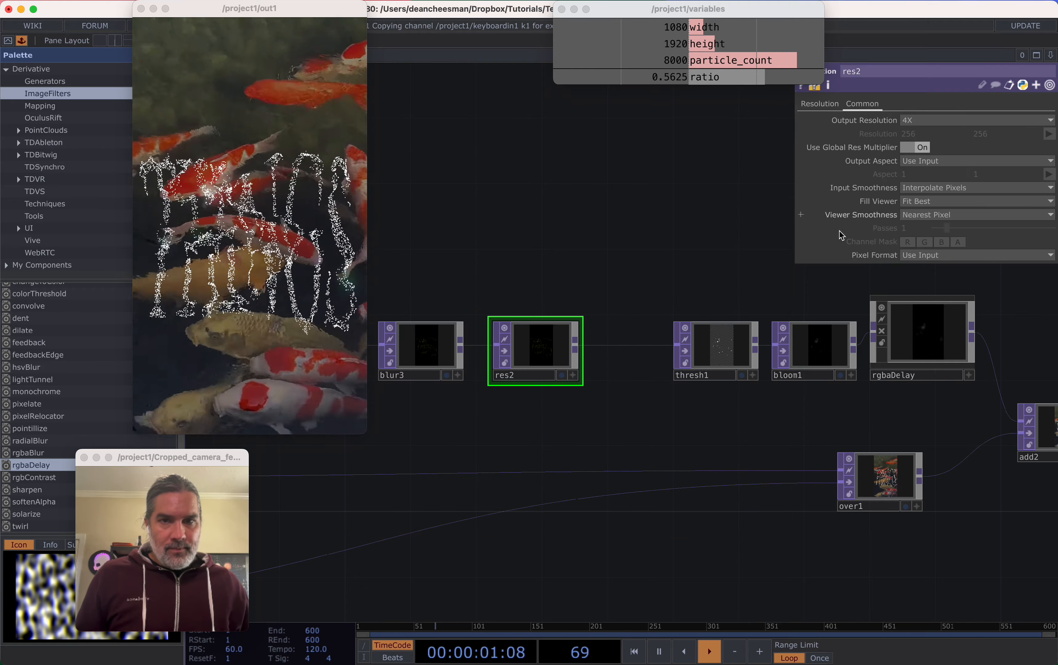
Shrink the floating out1 viewer, move it clear of the glow chain and hide the palette
left_click_drag(668, 233, 642, 227)
left_click_drag(572, 413, 434, 392)
scroll(625, 341, "up", 3)
scroll(624, 333, "up", 3)
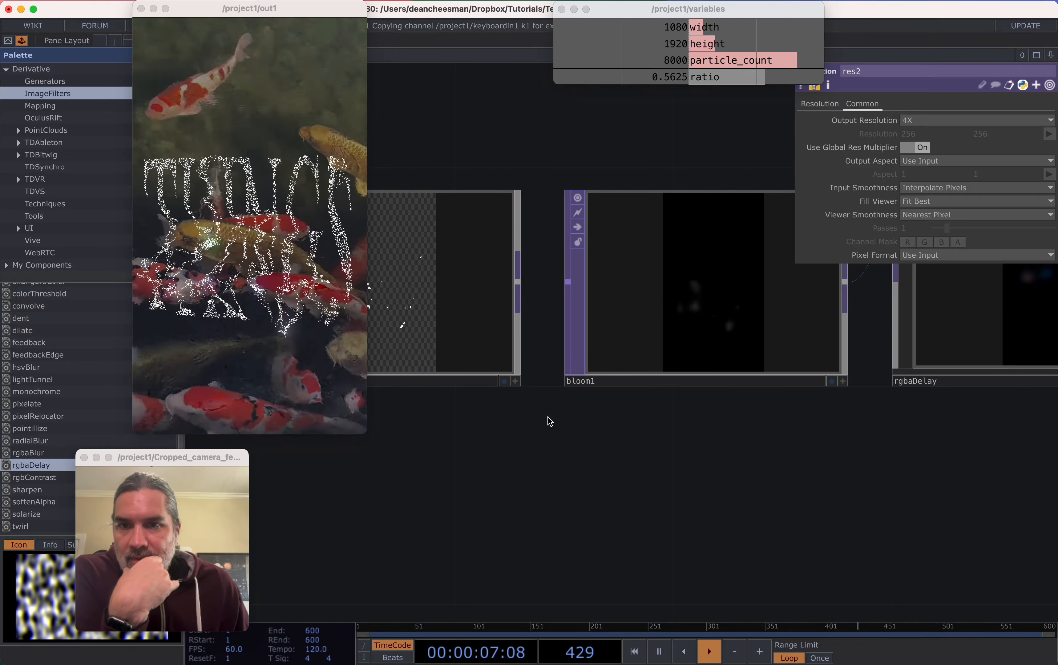
scroll(628, 432, "down", 5)
left_click_drag(500, 467, 804, 371)
left_click_drag(361, 434, 395, 411)
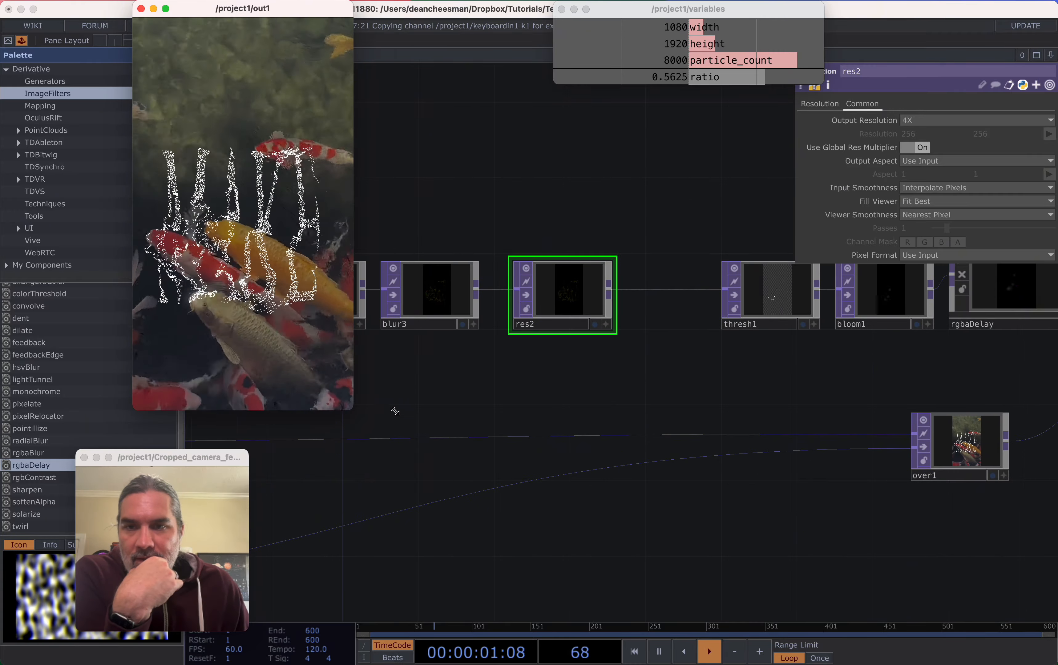
left_click_drag(216, 2, 102, 25)
left_click(176, 55)
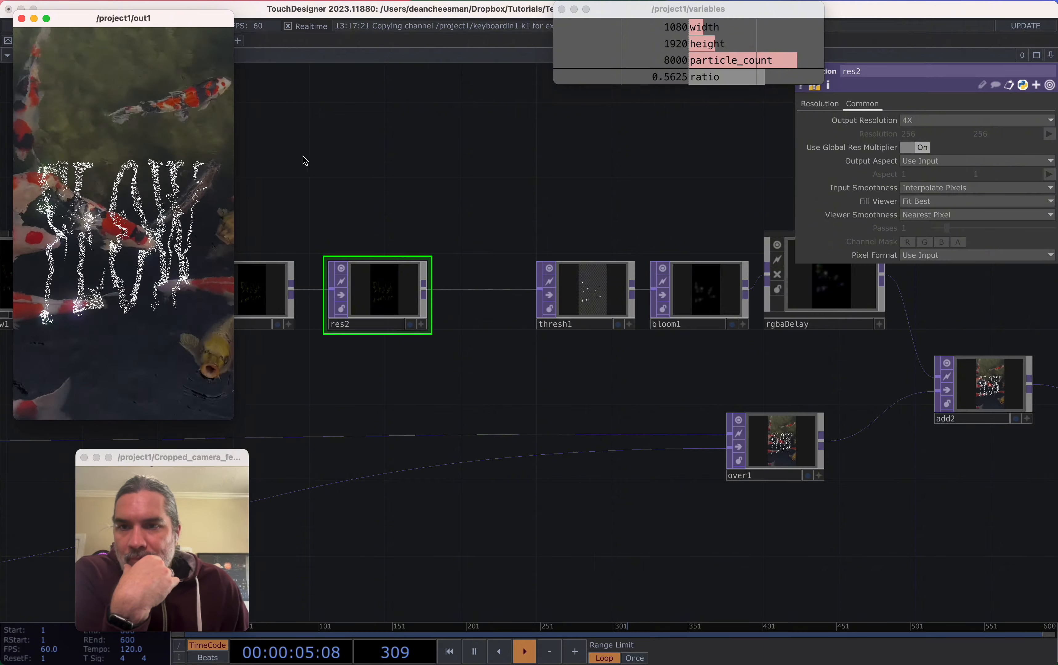
Trace the glow chain from res2 back through opticalFlow1 and res1 to the render1 and level1 nodes
left_click_drag(304, 157, 592, 143)
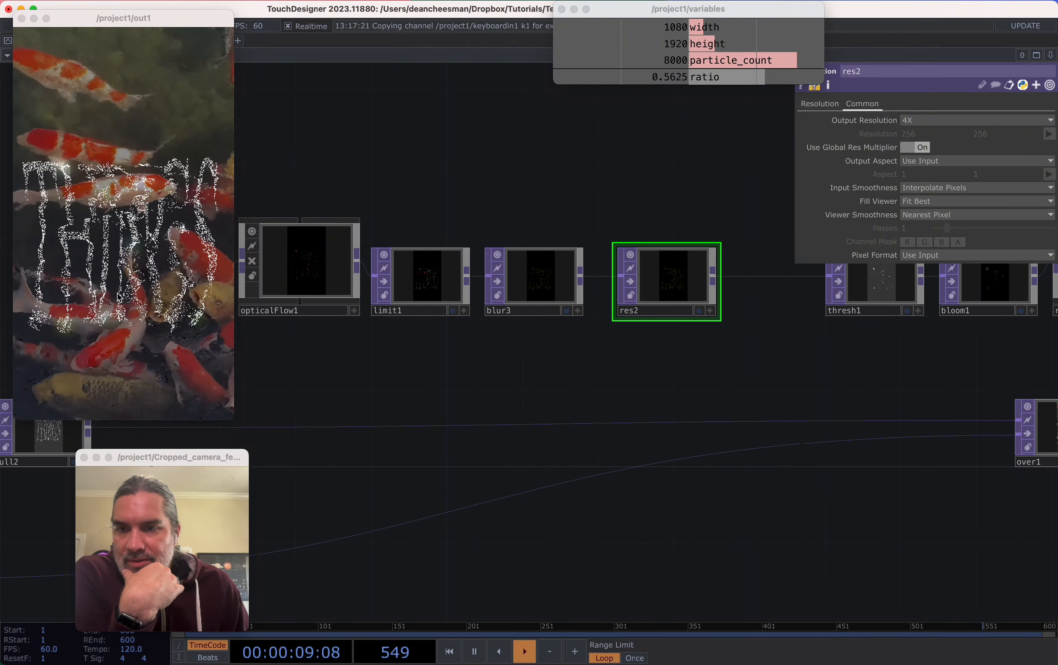
left_click_drag(297, 401, 464, 370)
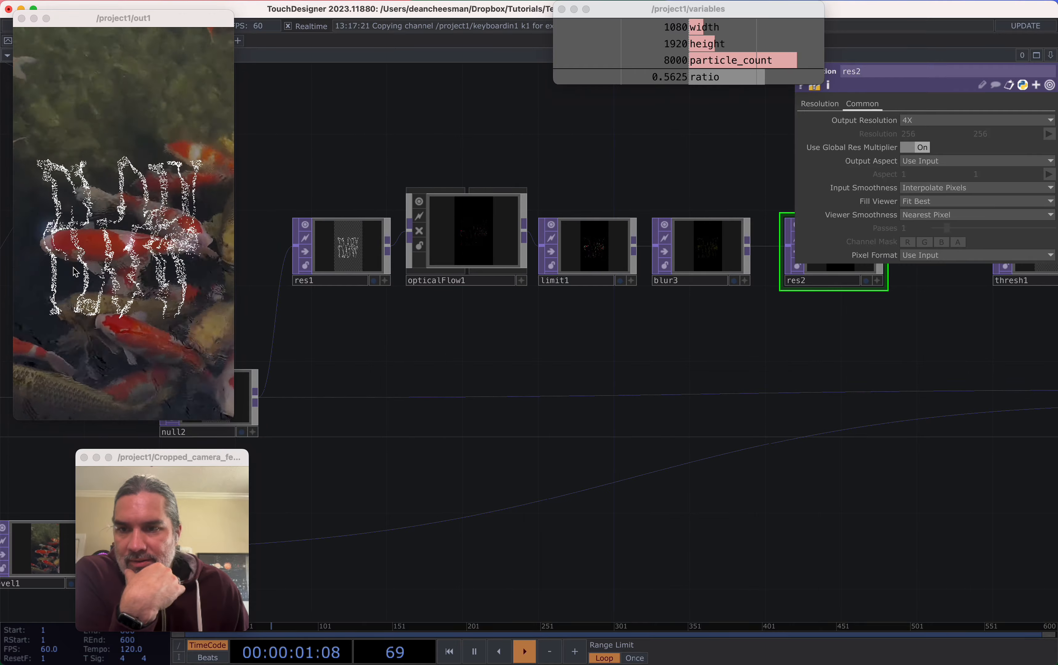
left_click_drag(535, 357, 792, 279)
scroll(650, 357, "down", 3)
left_click_drag(770, 468, 1047, 457)
scroll(692, 509, "down", 2)
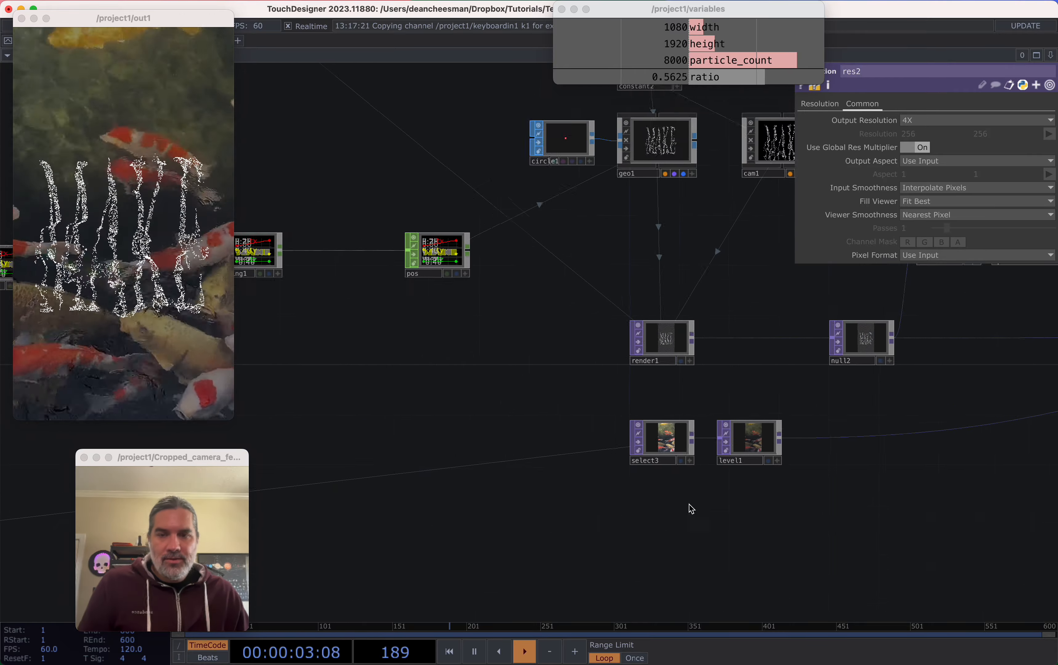
left_click_drag(690, 509, 734, 371)
scroll(598, 409, "down", 5)
Insert a Noise TOP on the connection between add1 and flow
scroll(494, 402, "up", 5)
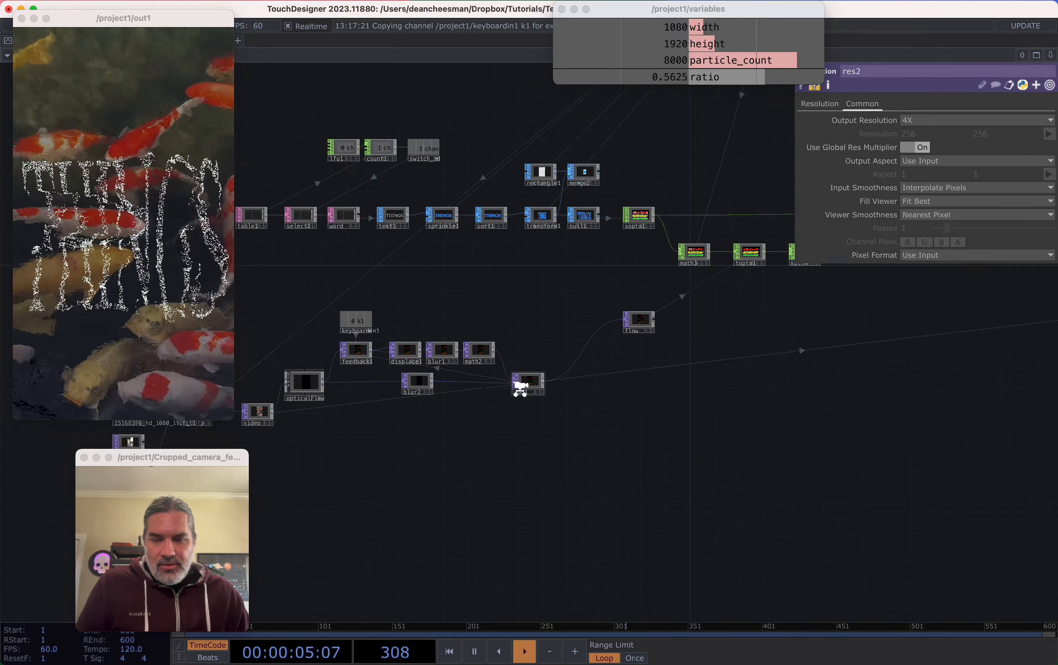
scroll(520, 388, "up", 2)
scroll(664, 329, "up", 5)
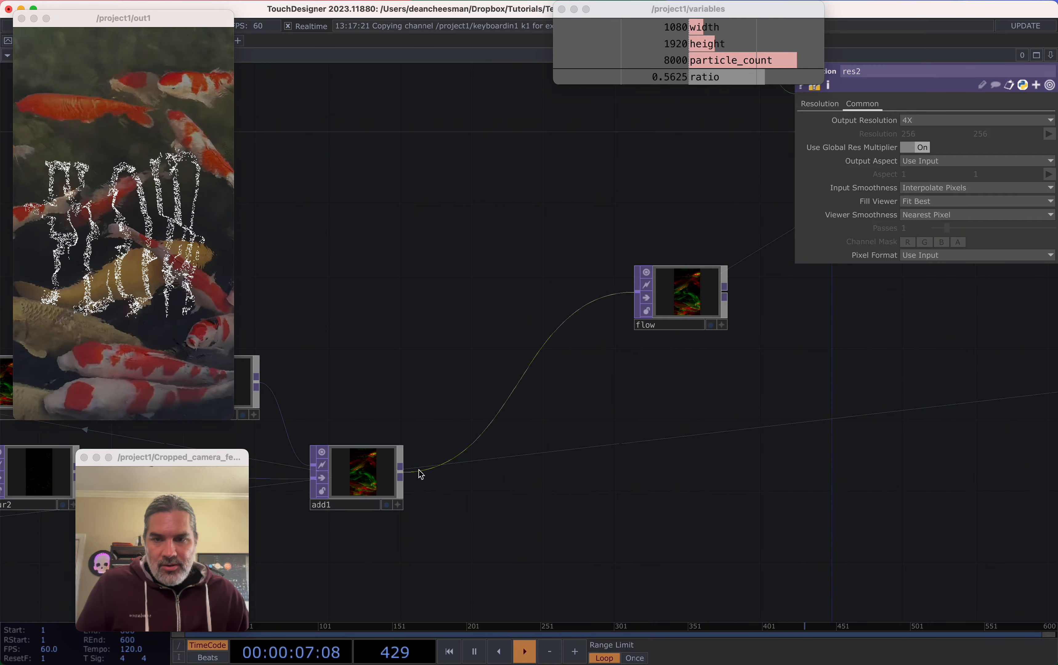
scroll(527, 433, "up", 3)
left_click_drag(527, 432, 484, 468)
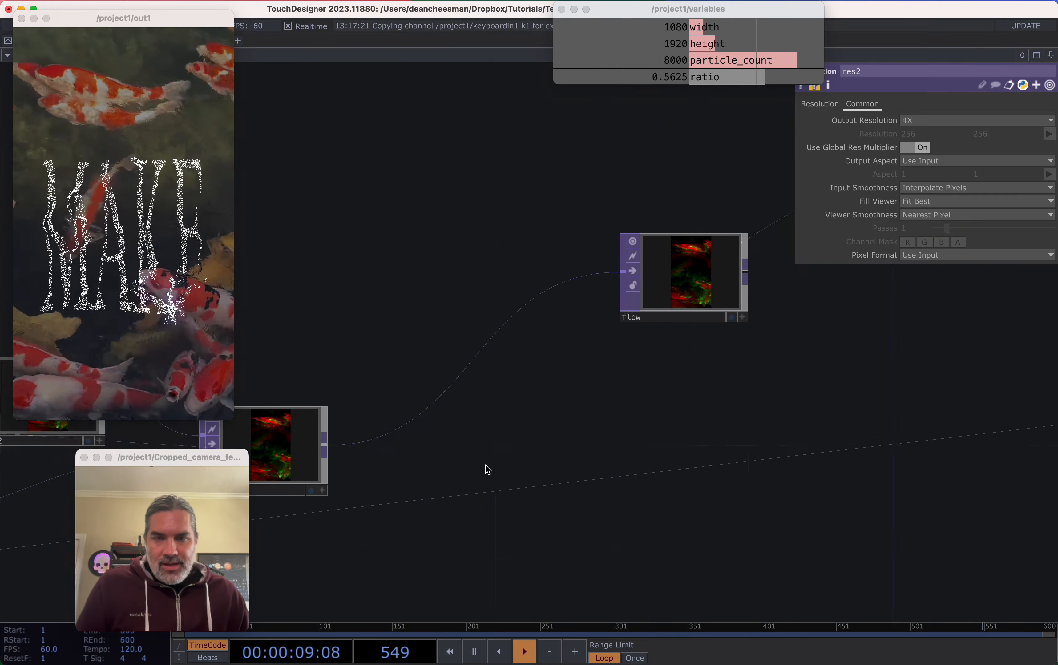
scroll(484, 468, "up", 2)
left_click(408, 375)
type("n")
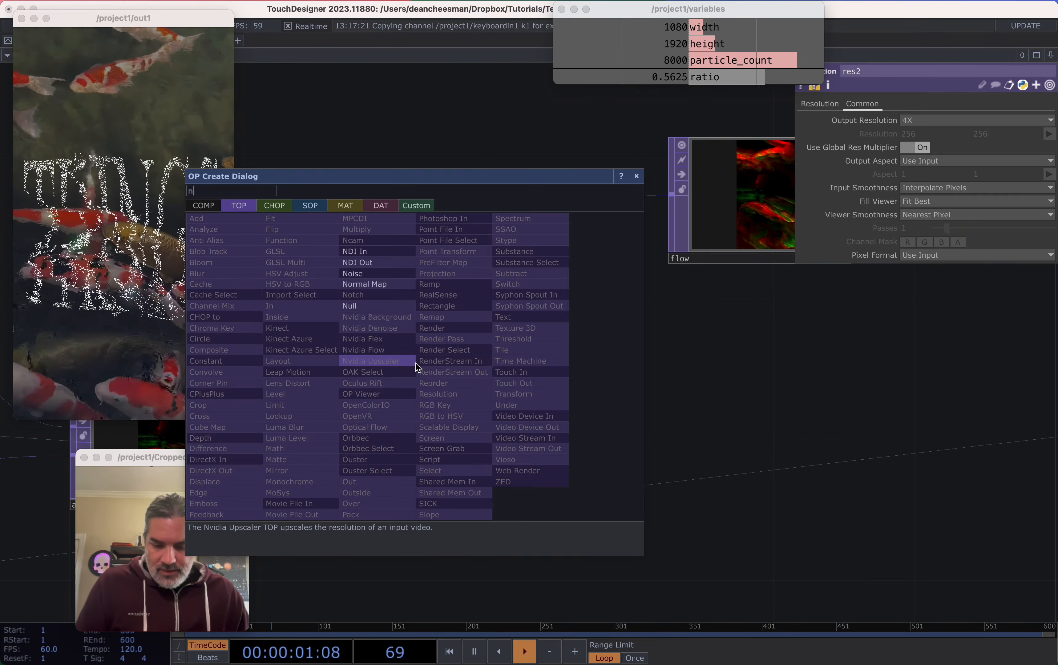
type("oi")
left_click(387, 279)
left_click(439, 389)
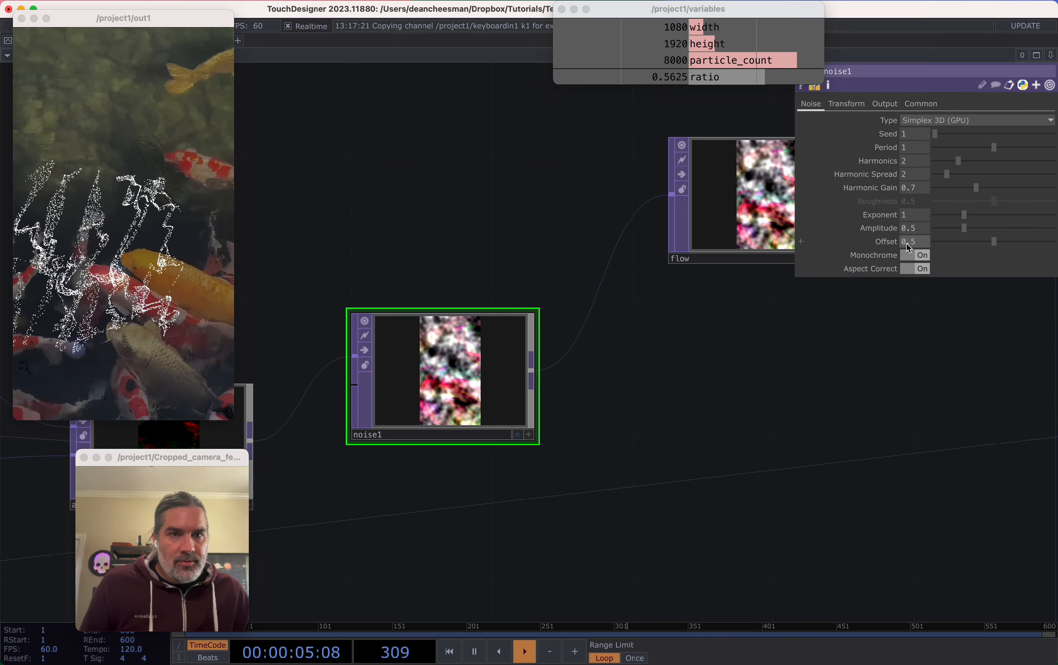
Set noise1's Offset to 0 and Period to 0.2, and turn Monochrome off
left_click_drag(950, 245, 903, 243)
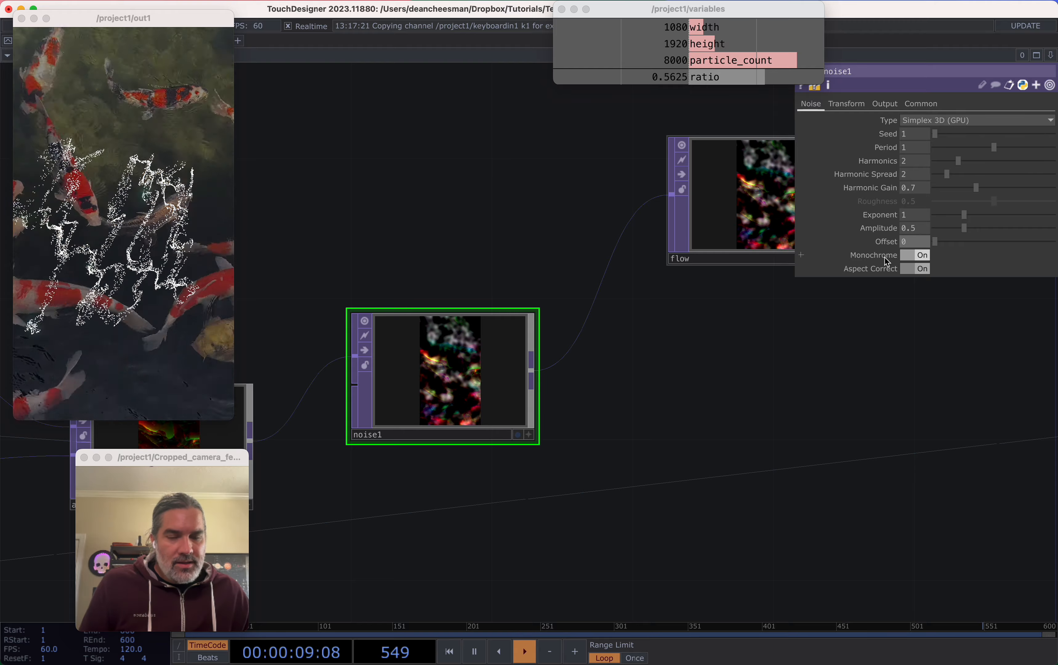
left_click(923, 256)
scroll(456, 377, "up", 5)
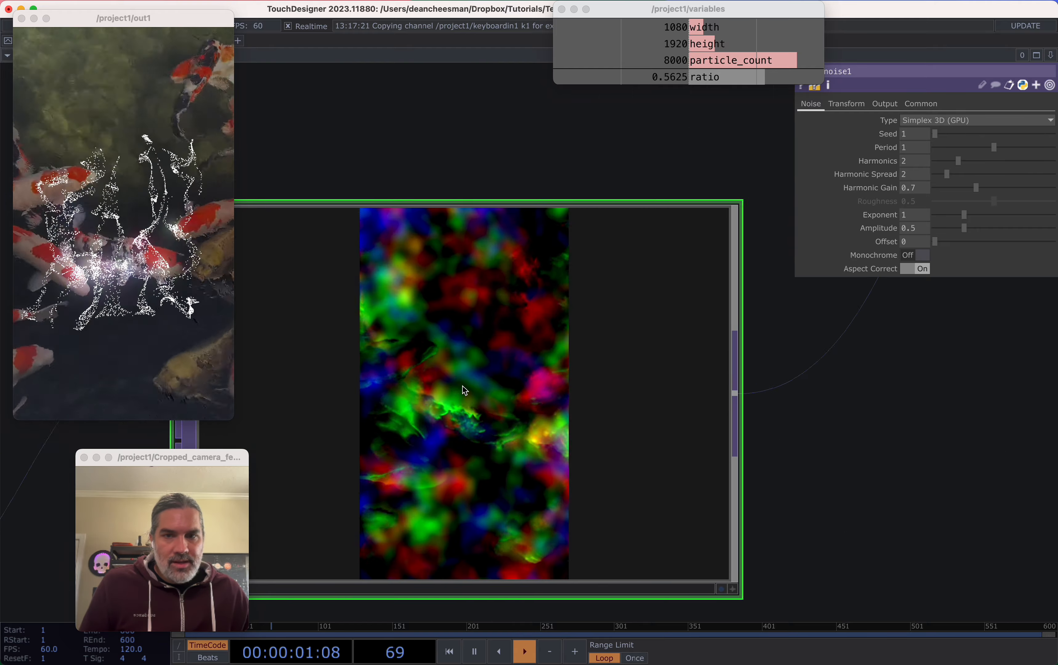
scroll(803, 369, "down", 4)
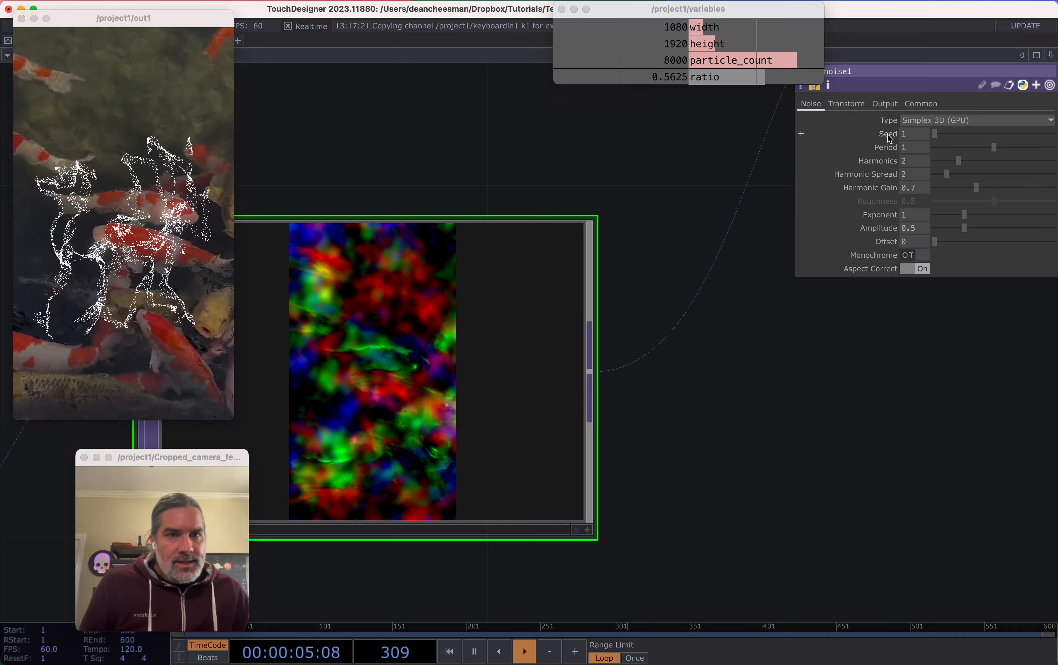
left_click_drag(974, 149, 948, 149)
Bypass the Koi_Pond_2 video source feeding fit1
scroll(925, 392, "down", 5)
left_click_drag(508, 304, 816, 291)
scroll(721, 361, "down", 3)
left_click_drag(612, 541, 948, 519)
scroll(857, 520, "down", 2)
scroll(857, 521, "down", 2)
left_click_drag(438, 349, 834, 241)
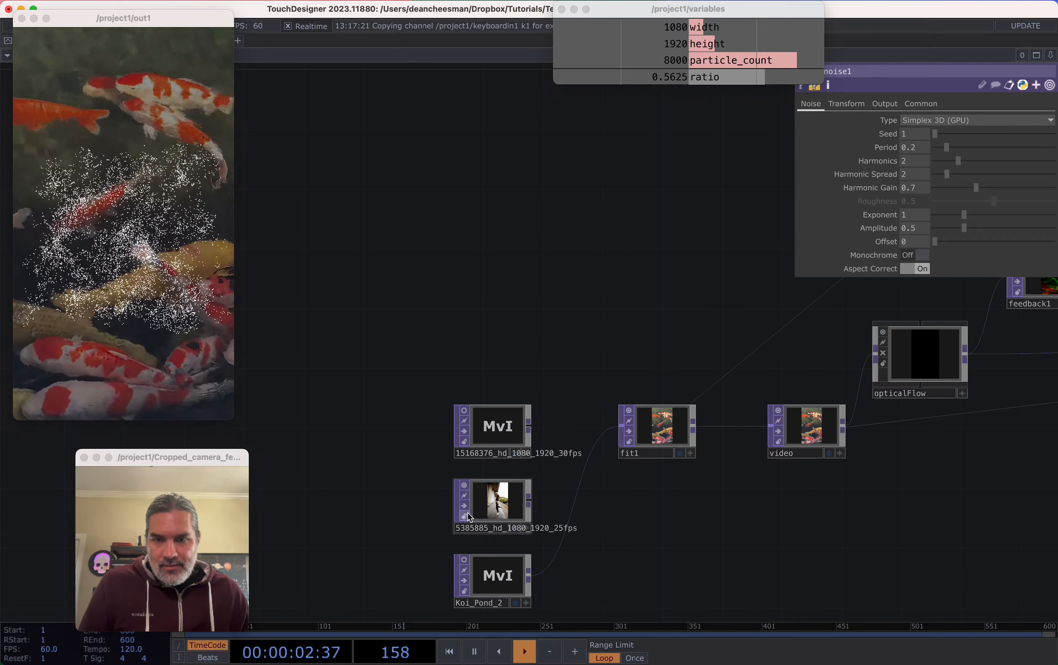
left_click(465, 581)
Set noise1's Period to 0.06 and its Amplitude to 0.06
left_click_drag(895, 509, 478, 542)
left_click_drag(984, 454, 578, 529)
scroll(735, 381, "up", 8)
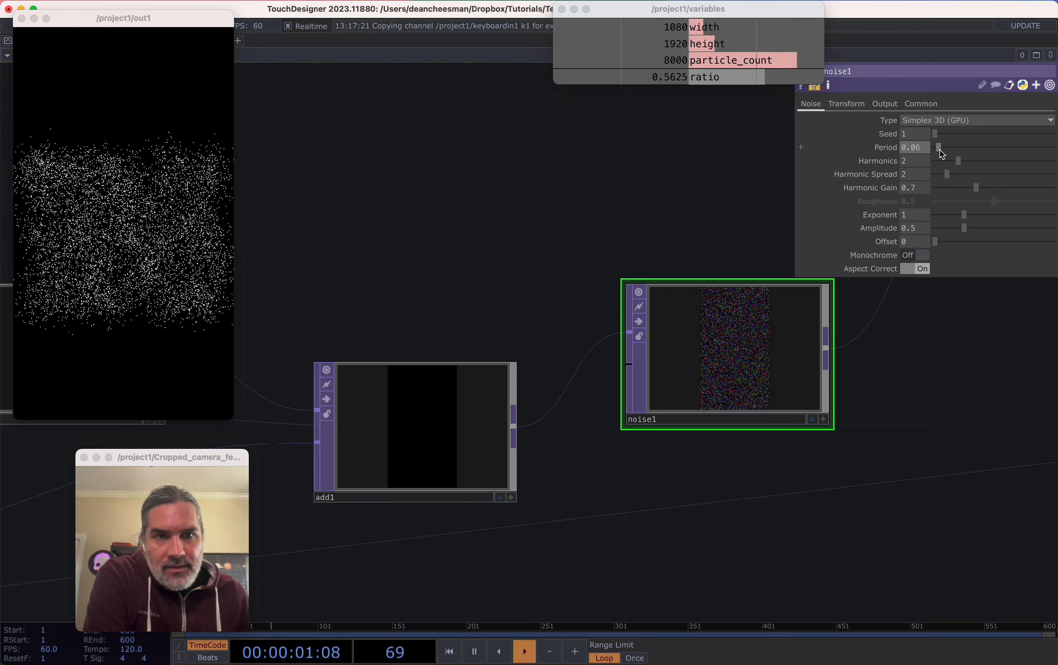
left_click_drag(964, 231, 939, 234)
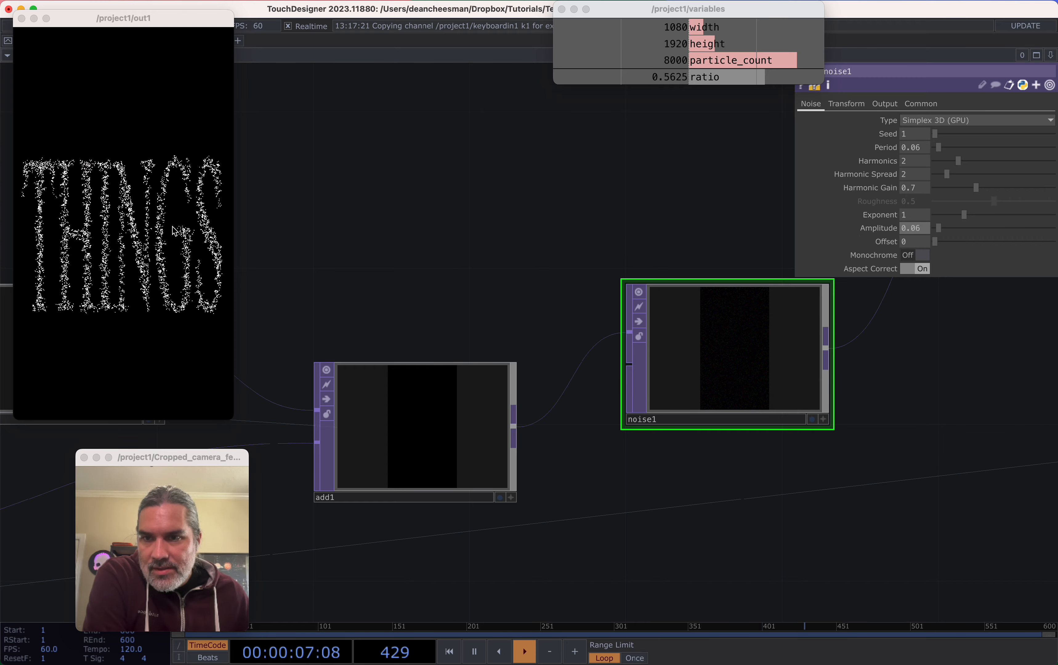
Animate noise1's Z Translate with an expression that divides absTime.seconds by a constant
left_click(845, 104)
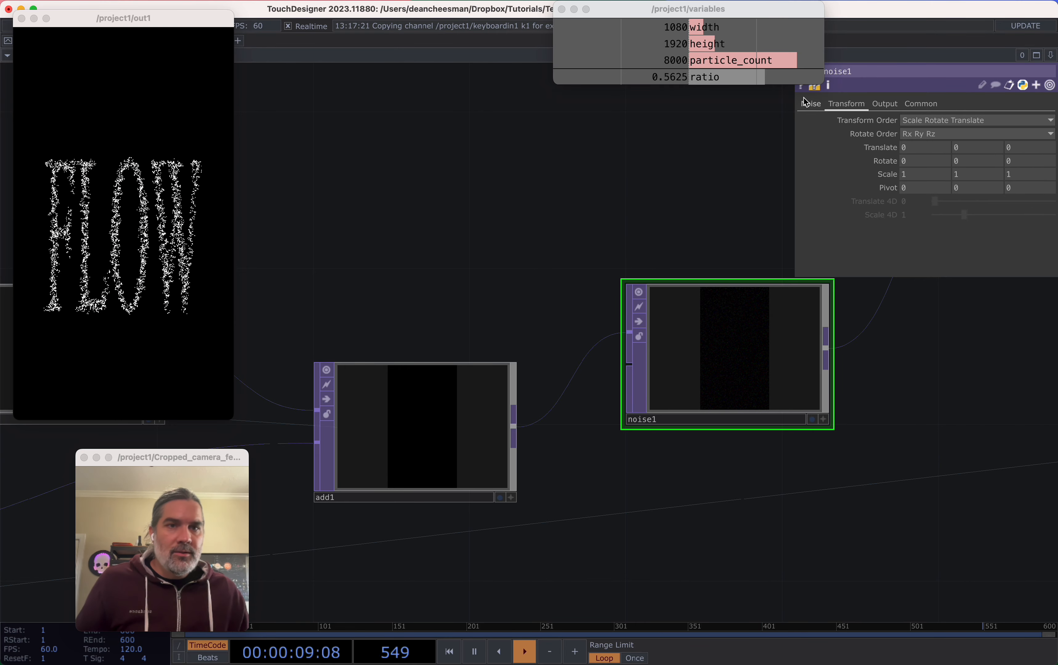
left_click_drag(1045, 145, 990, 147)
type("abs")
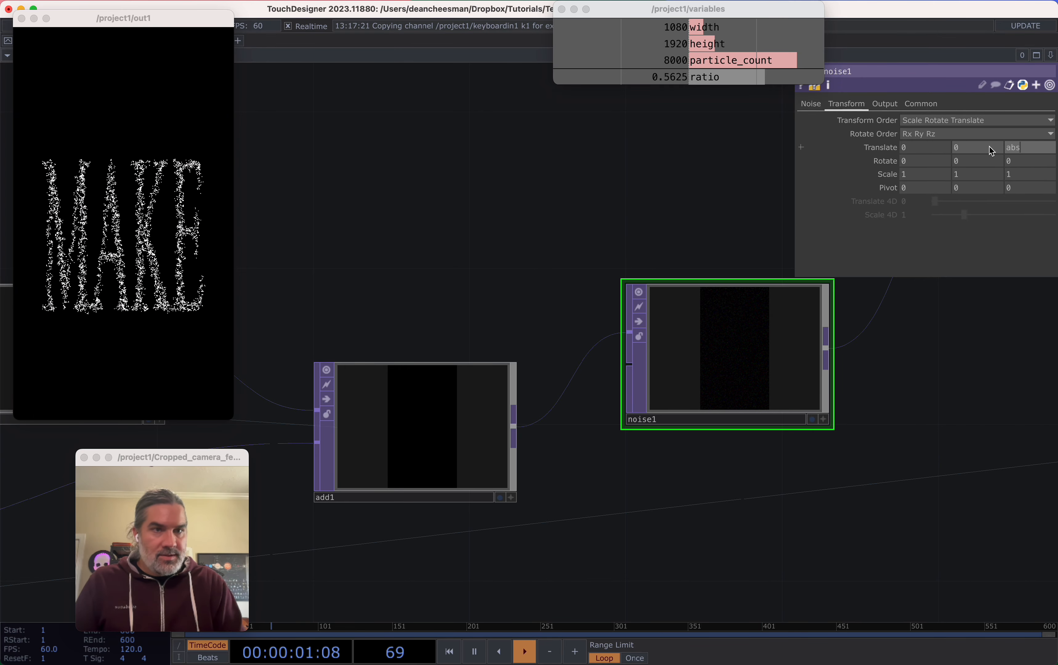
type("Time.seconds/")
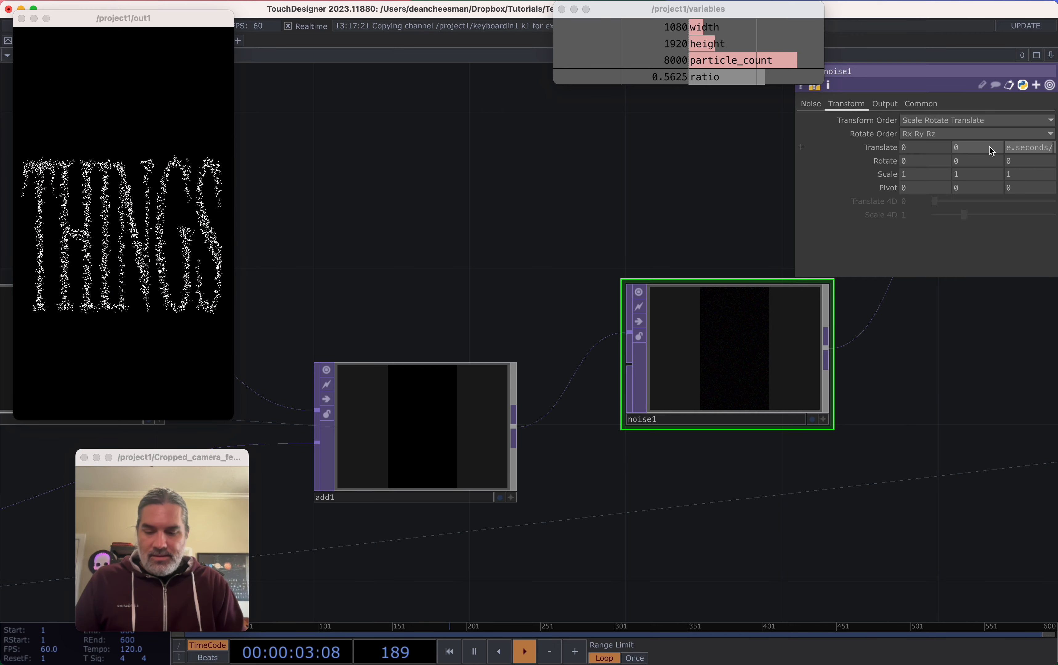
key("Return")
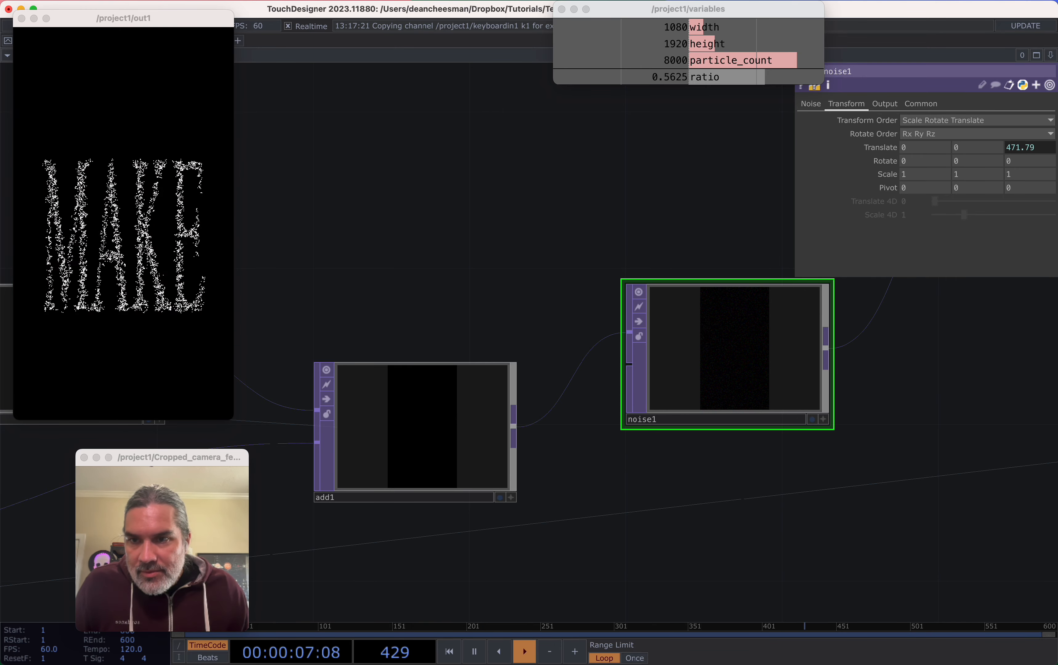
Re-enable Koi_Pond_2 and feed fit1 from the 15168376_hd_1080_1920_30fps video instead
left_click_drag(315, 252, 567, 224)
scroll(572, 238, "down", 10)
left_click_drag(382, 462, 668, 444)
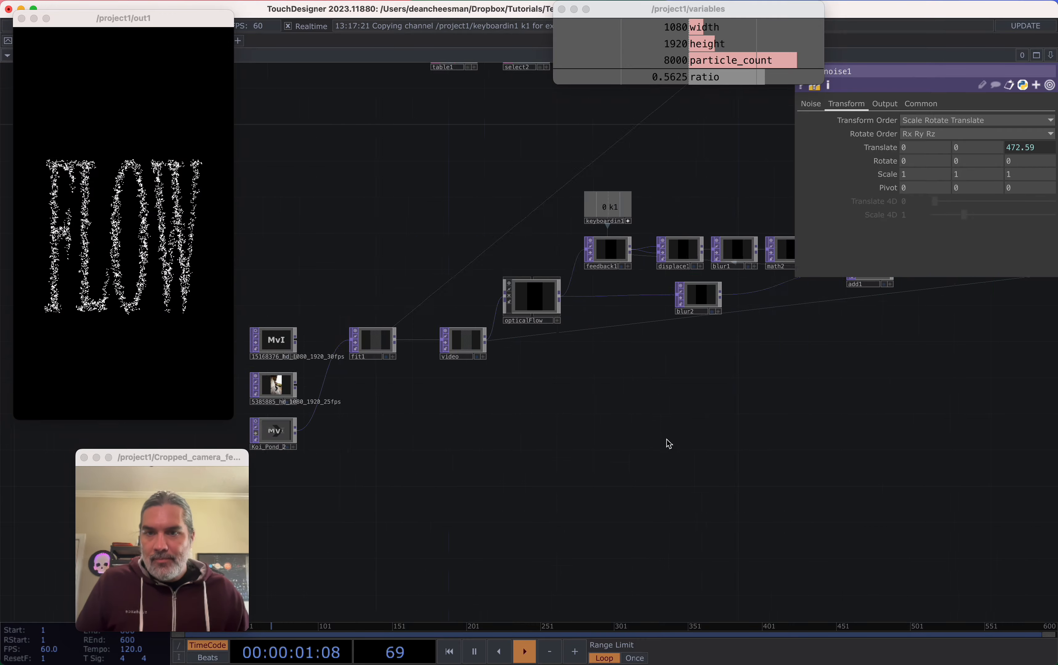
left_click_drag(364, 415, 614, 410)
scroll(614, 410, "up", 4)
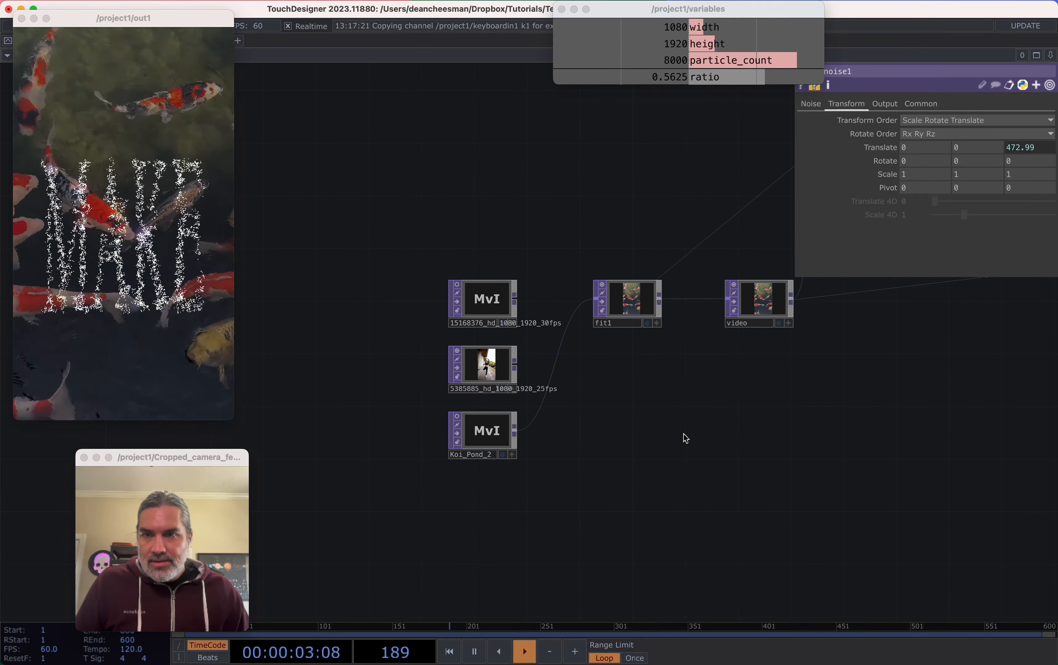
scroll(683, 417, "down", 10)
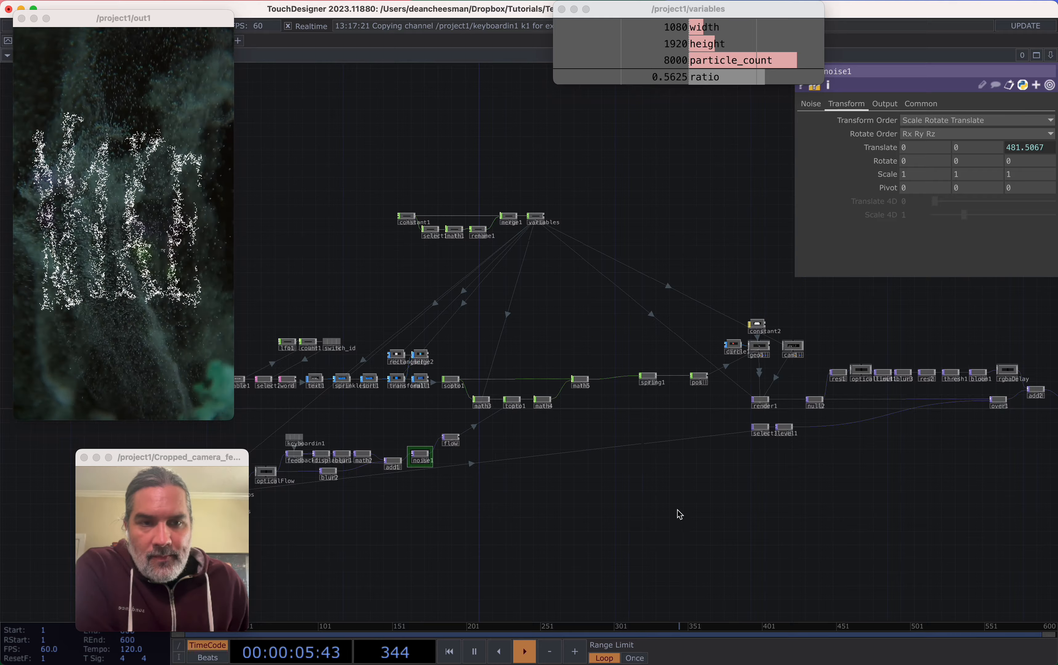
left_click_drag(737, 479, 747, 464)
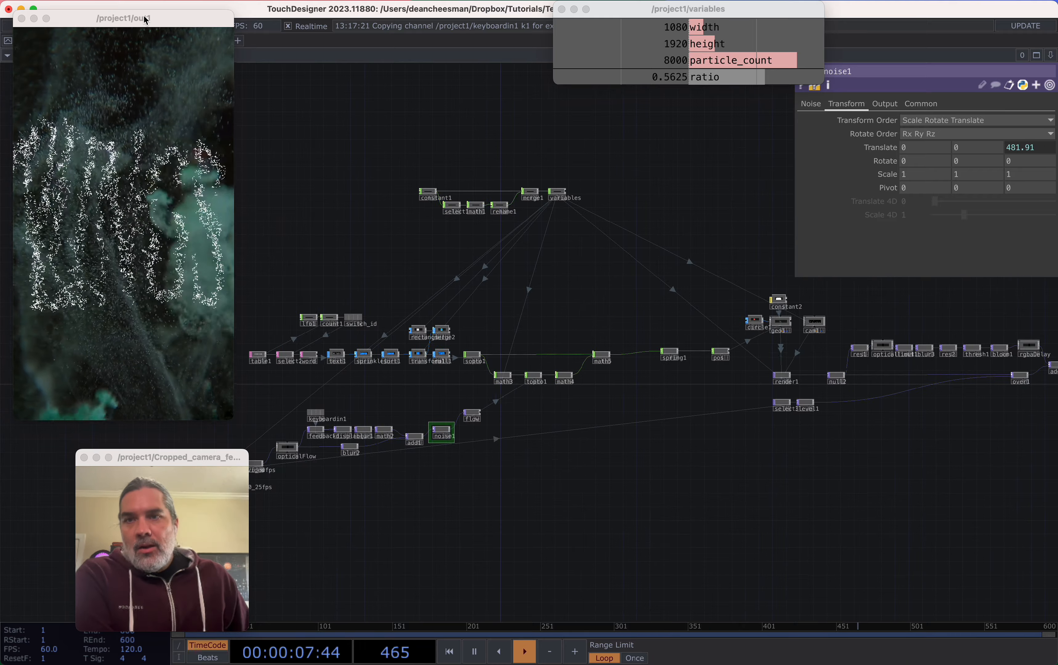
Enlarge the floating out1 viewer over the middle of the network and move the camera feed window beside it
left_click_drag(153, 21, 509, 14)
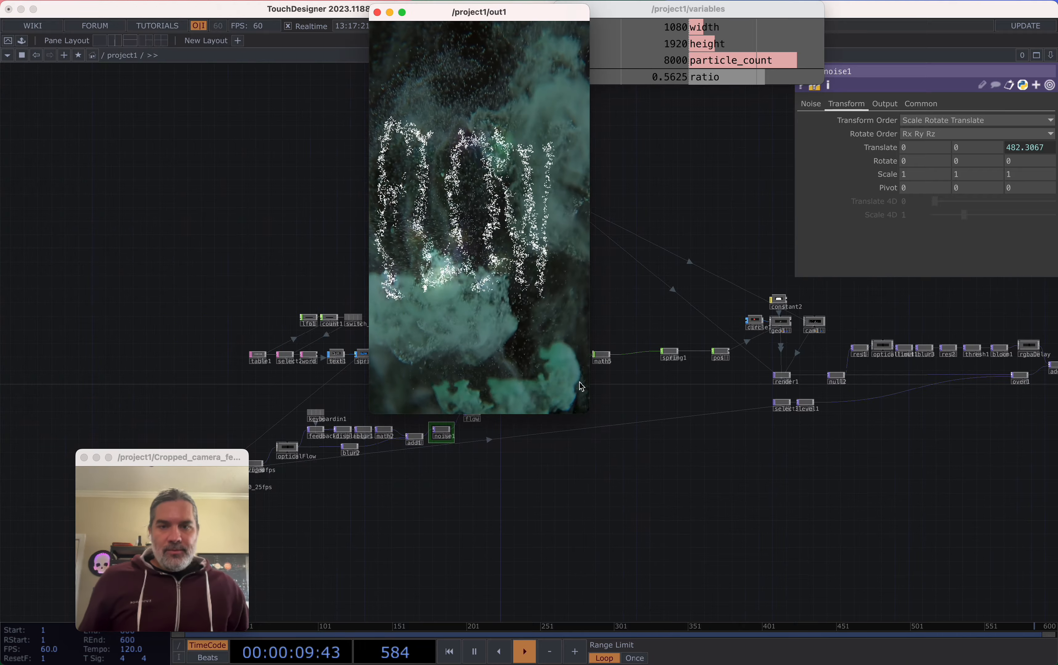
left_click_drag(588, 407, 729, 662)
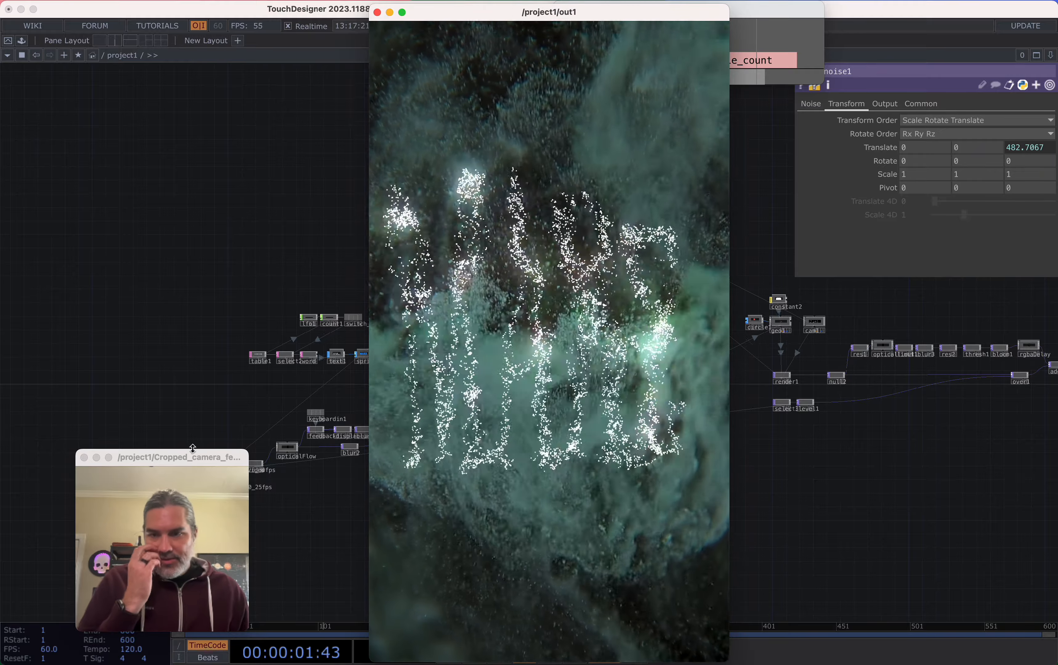
left_click_drag(185, 457, 152, 197)
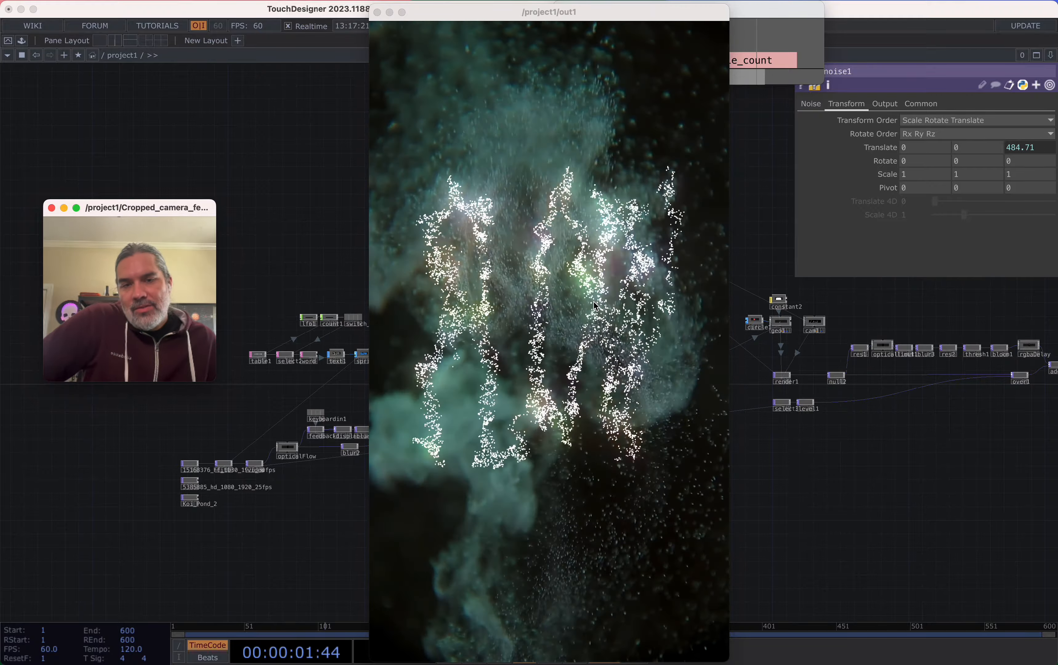
Shrink the floating out1 viewer to uncover the network and select math4 to review its Mult-Add settings
scroll(309, 316, "up", 6)
left_click_drag(278, 226, 180, 203)
scroll(295, 267, "up", 2)
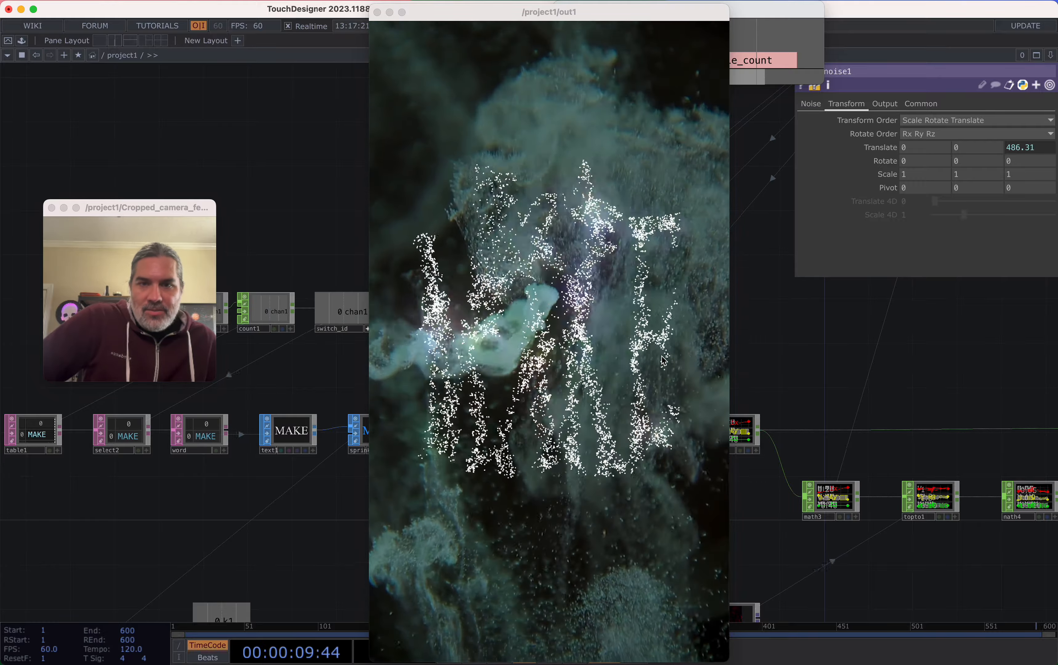
left_click_drag(730, 479, 621, 506)
left_click_drag(701, 537, 722, 440)
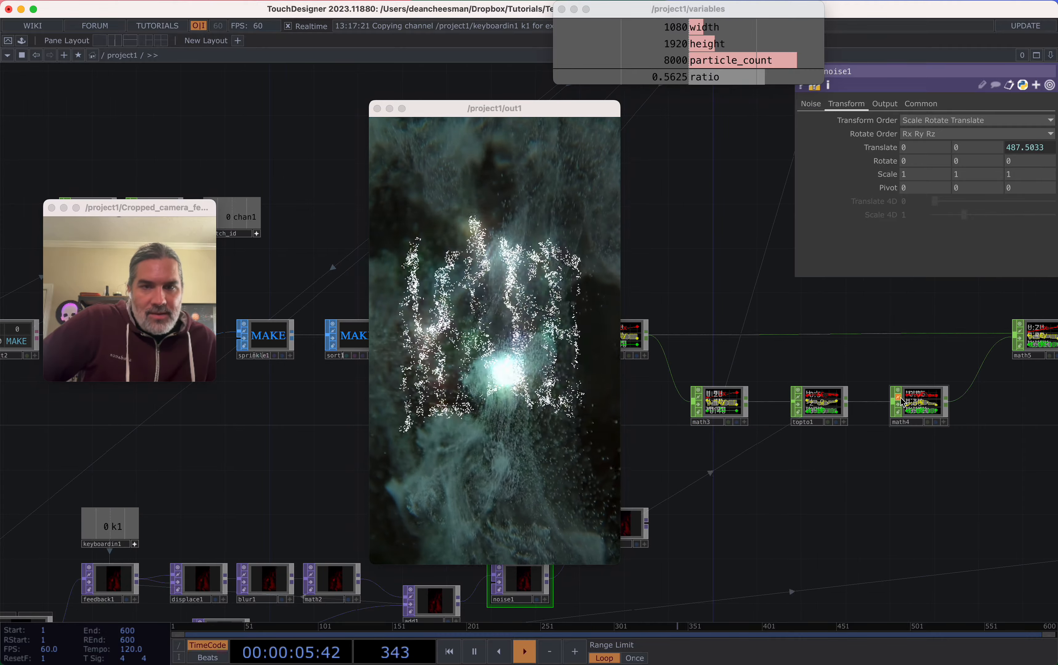
left_click(915, 404)
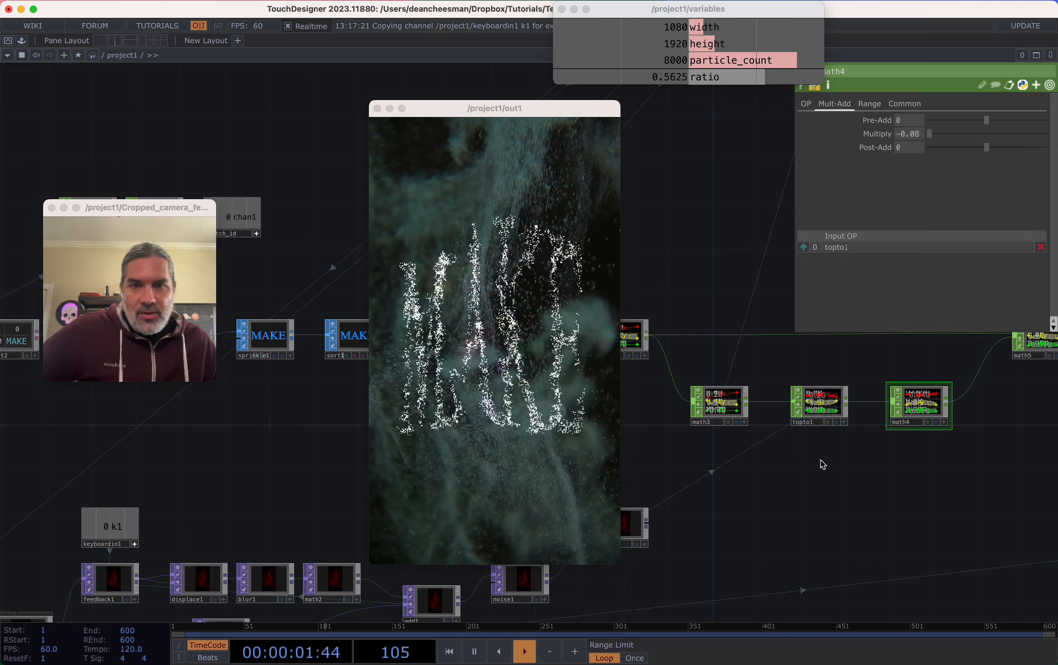
Select noise1 and set its Amplitude to 0.03
left_click_drag(809, 528, 866, 521)
left_click_drag(800, 505, 844, 473)
left_click_drag(825, 526, 932, 516)
left_click(769, 525)
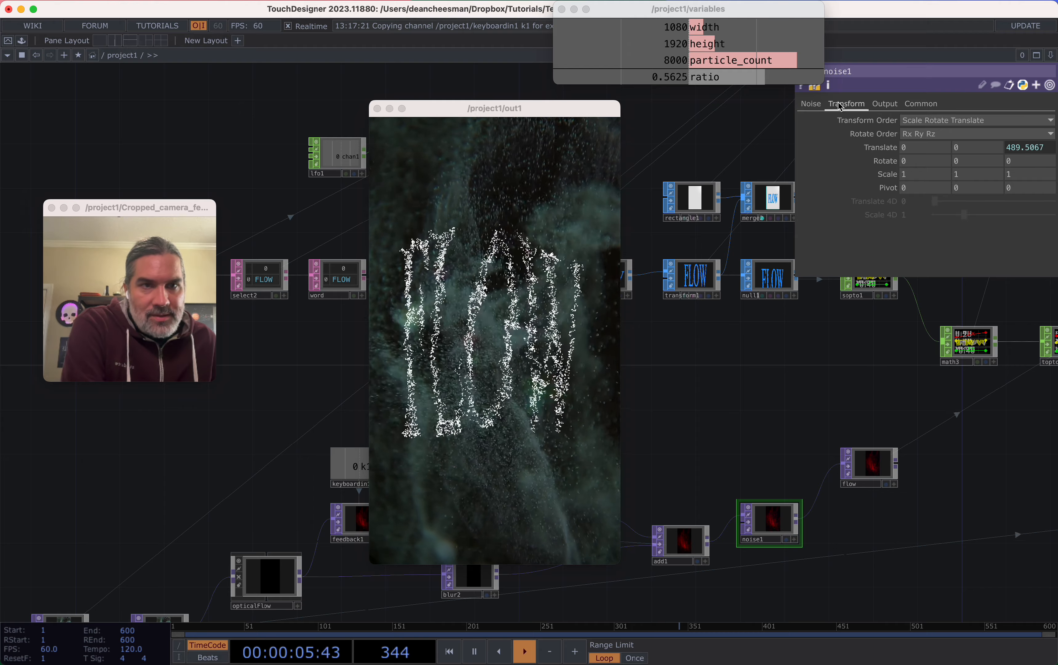
left_click(811, 104)
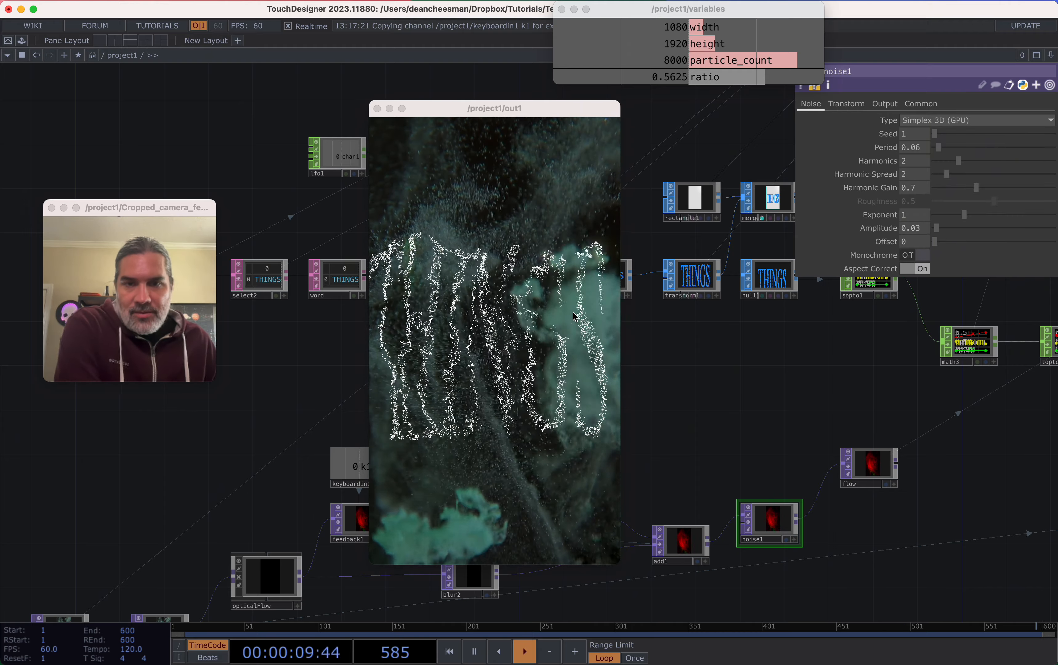
left_click_drag(727, 390, 931, 416)
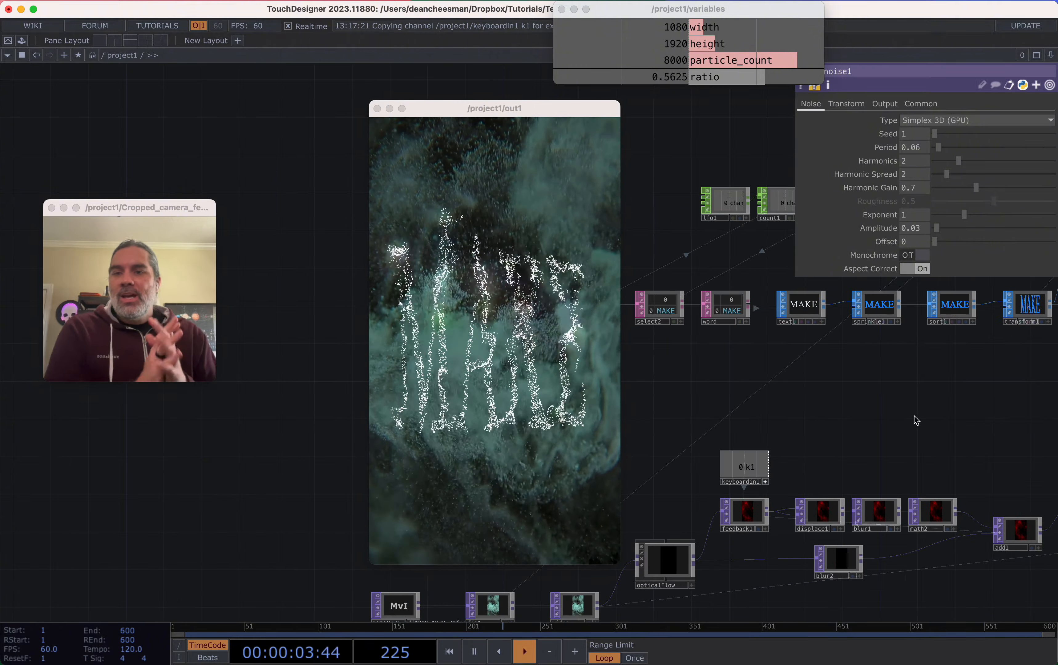